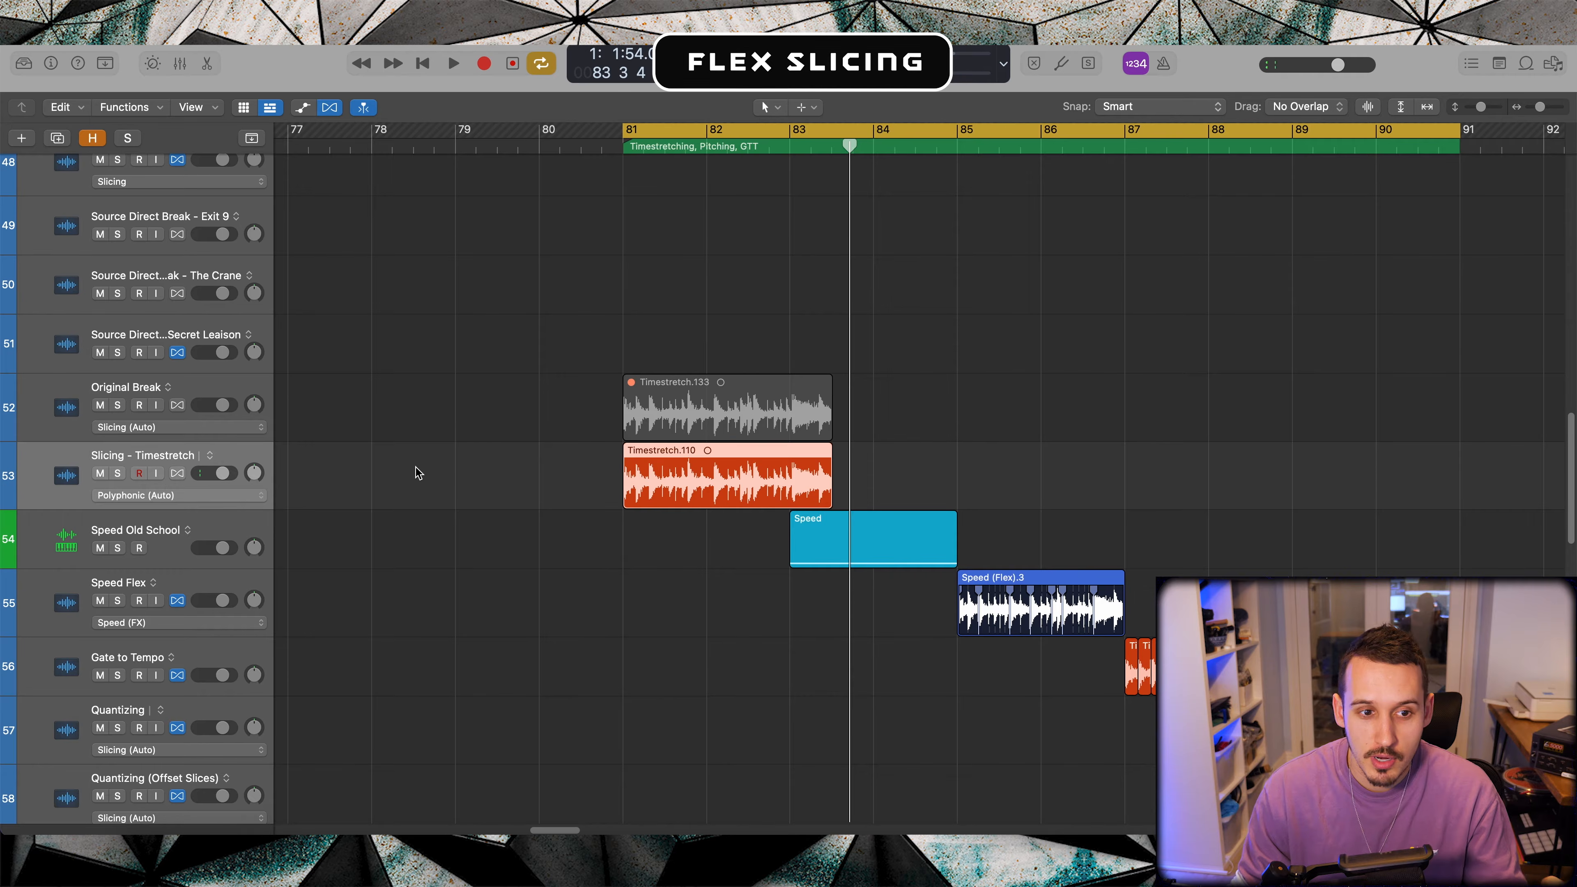
Step: Enable Flex on the Slicing - Timestretch track and set its flex mode to Flex Time - Slicing
left_click(177, 473)
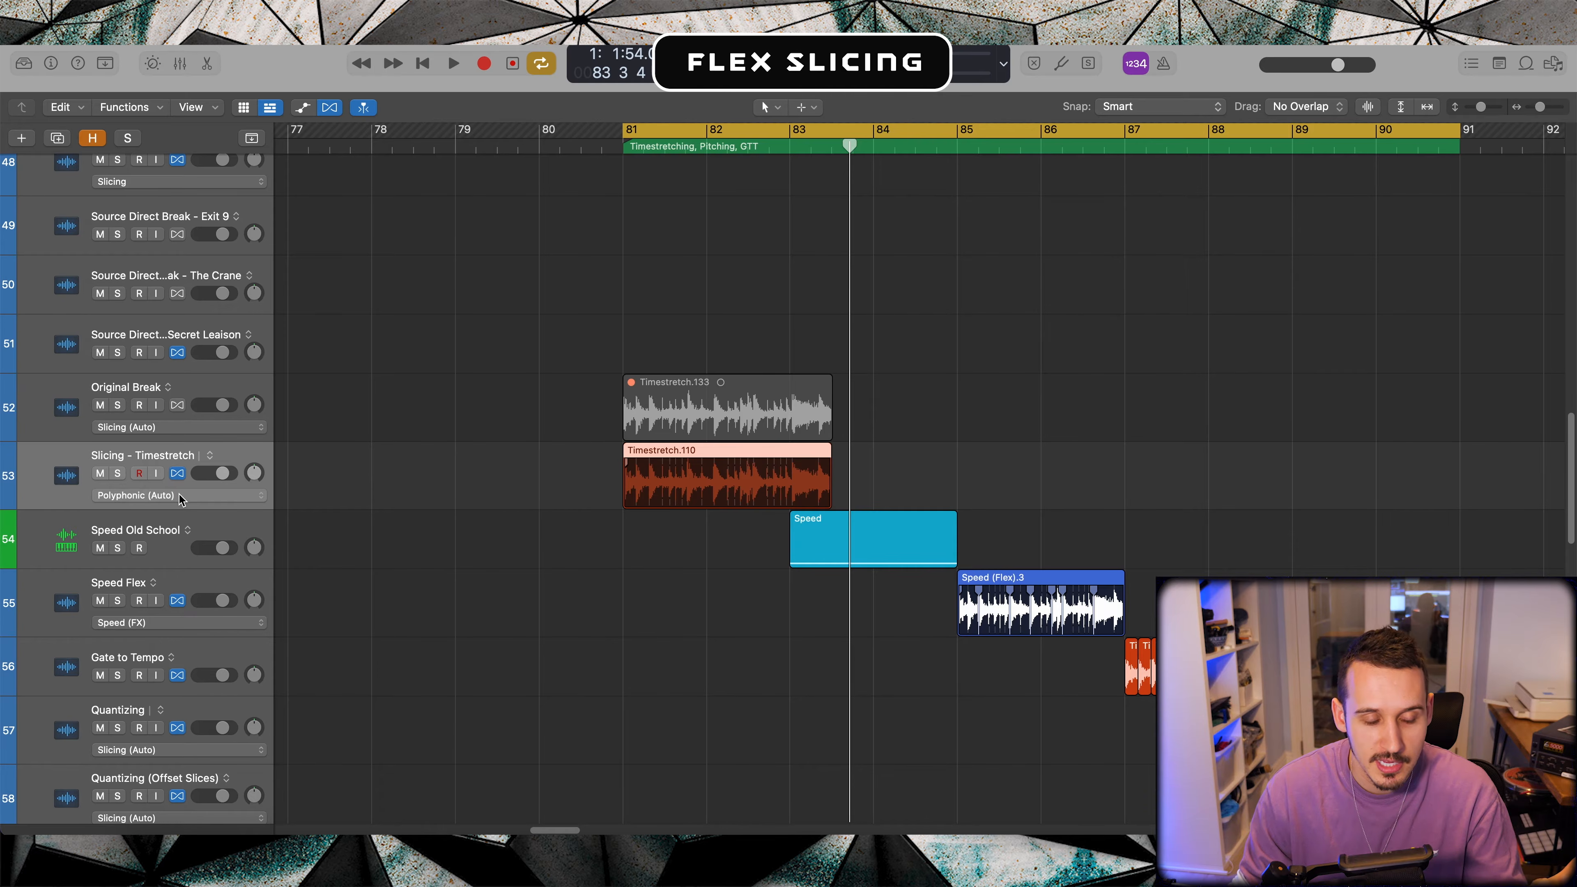
left_click(147, 495)
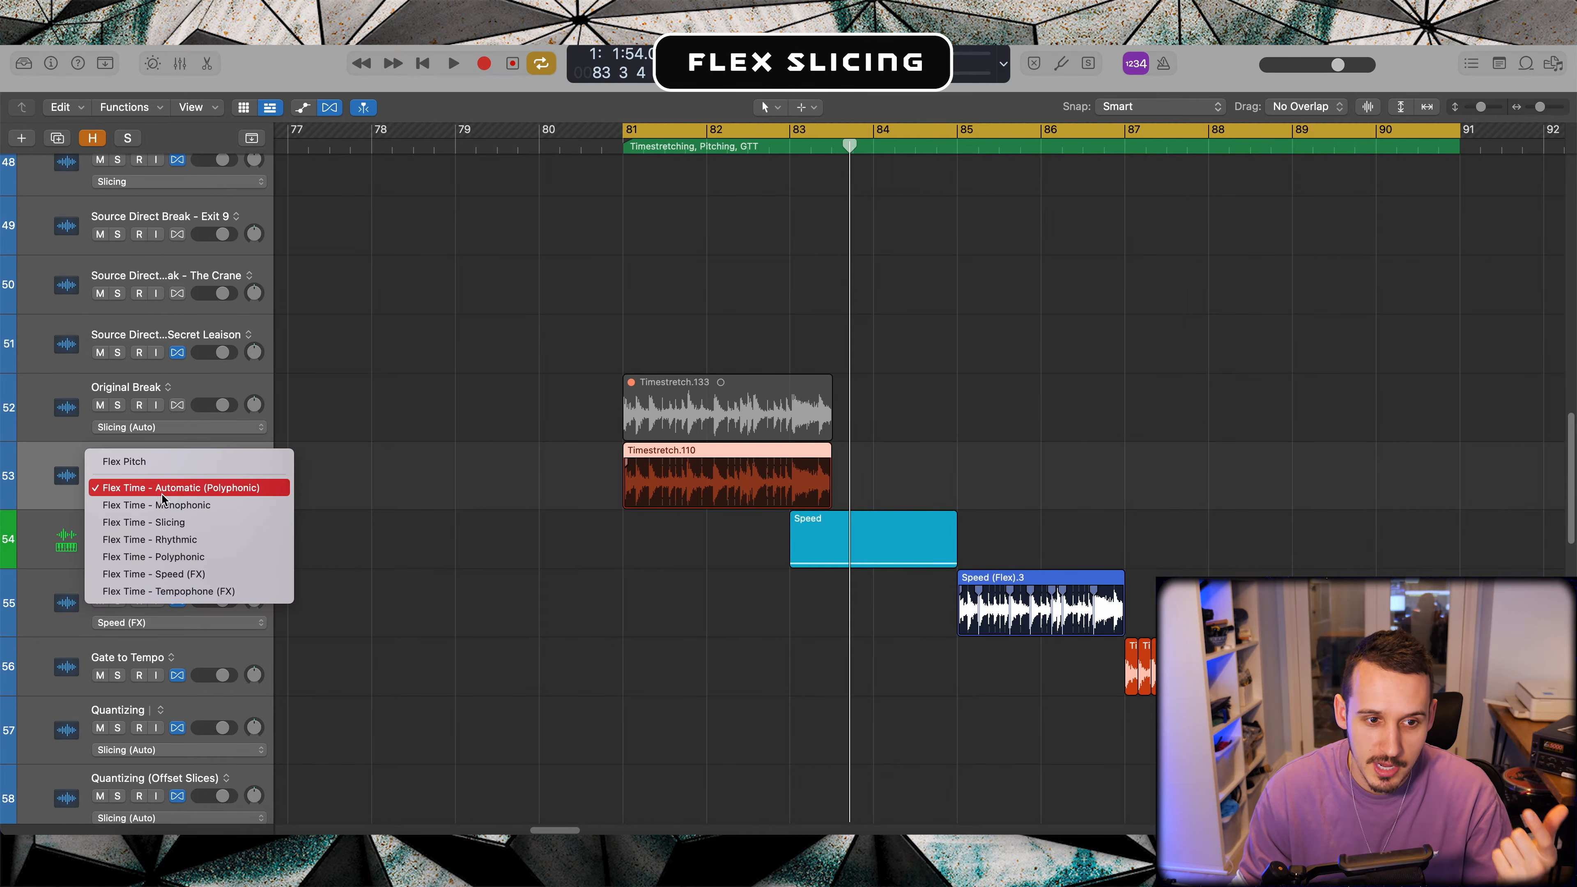
left_click(168, 522)
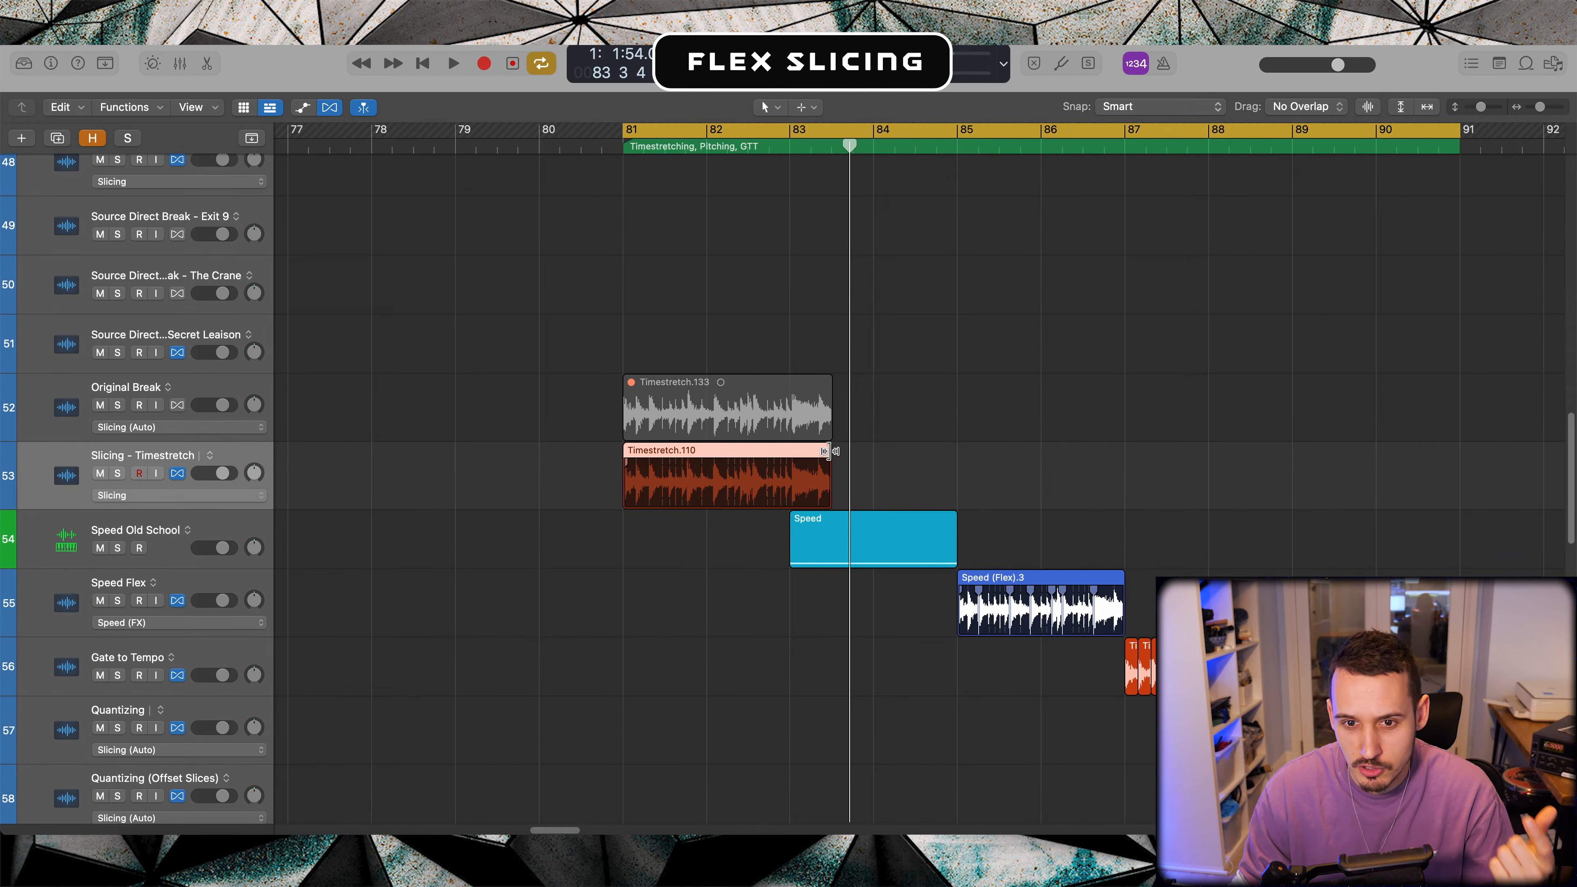
Step: Time-compress the Timestretch.110 region so it ends at bar 83 and play it looped over bars 81 to 83
left_click_drag(828, 449, 789, 450)
left_click(772, 132)
left_click_drag(772, 131, 624, 131)
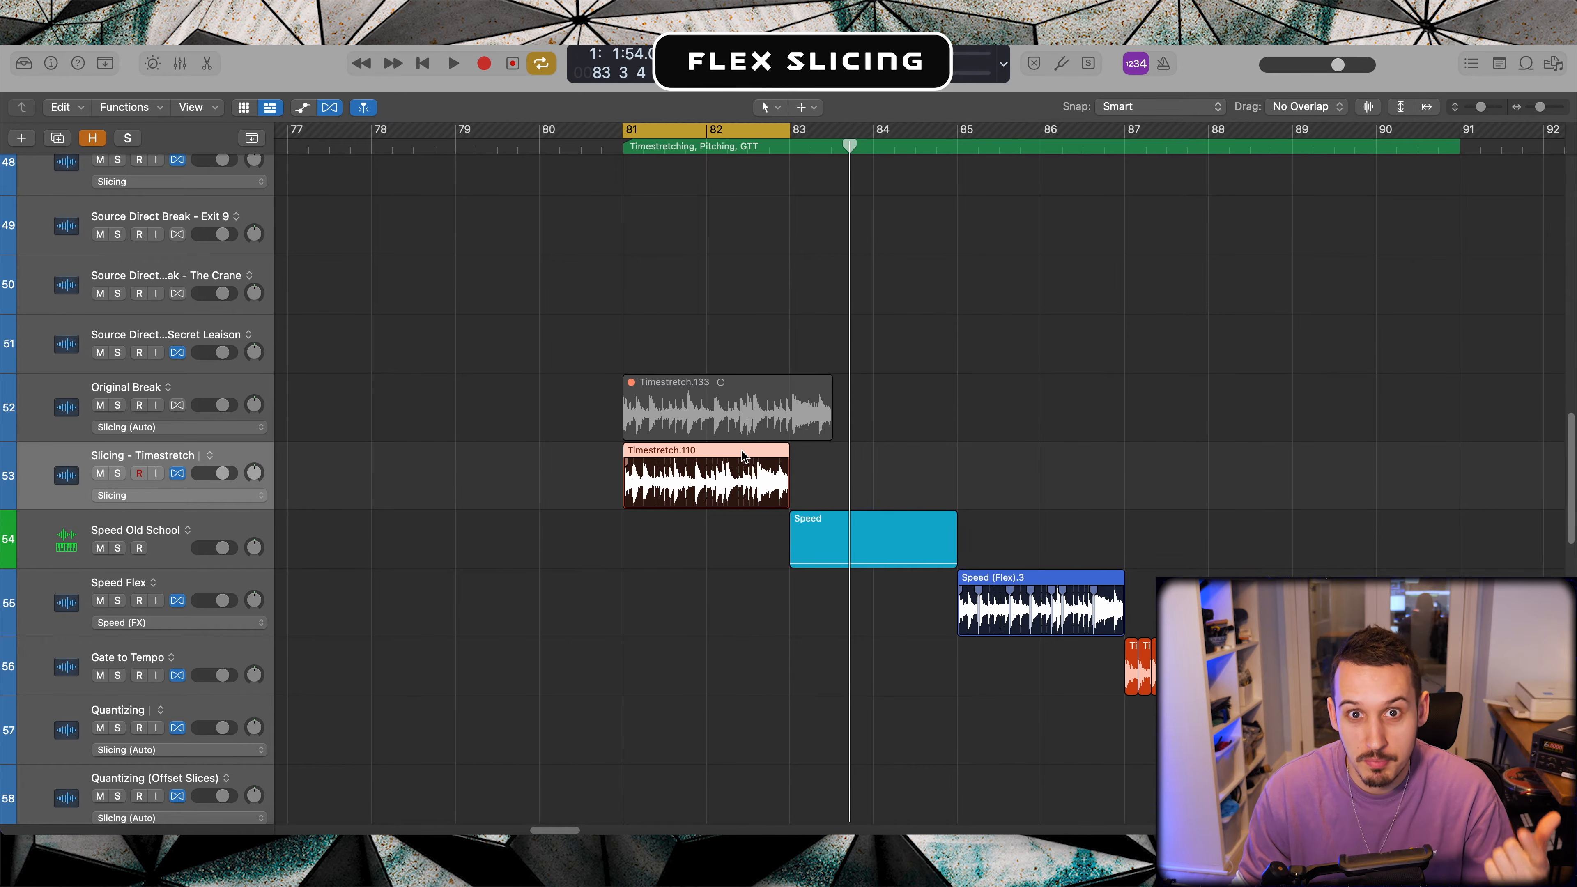
key("space")
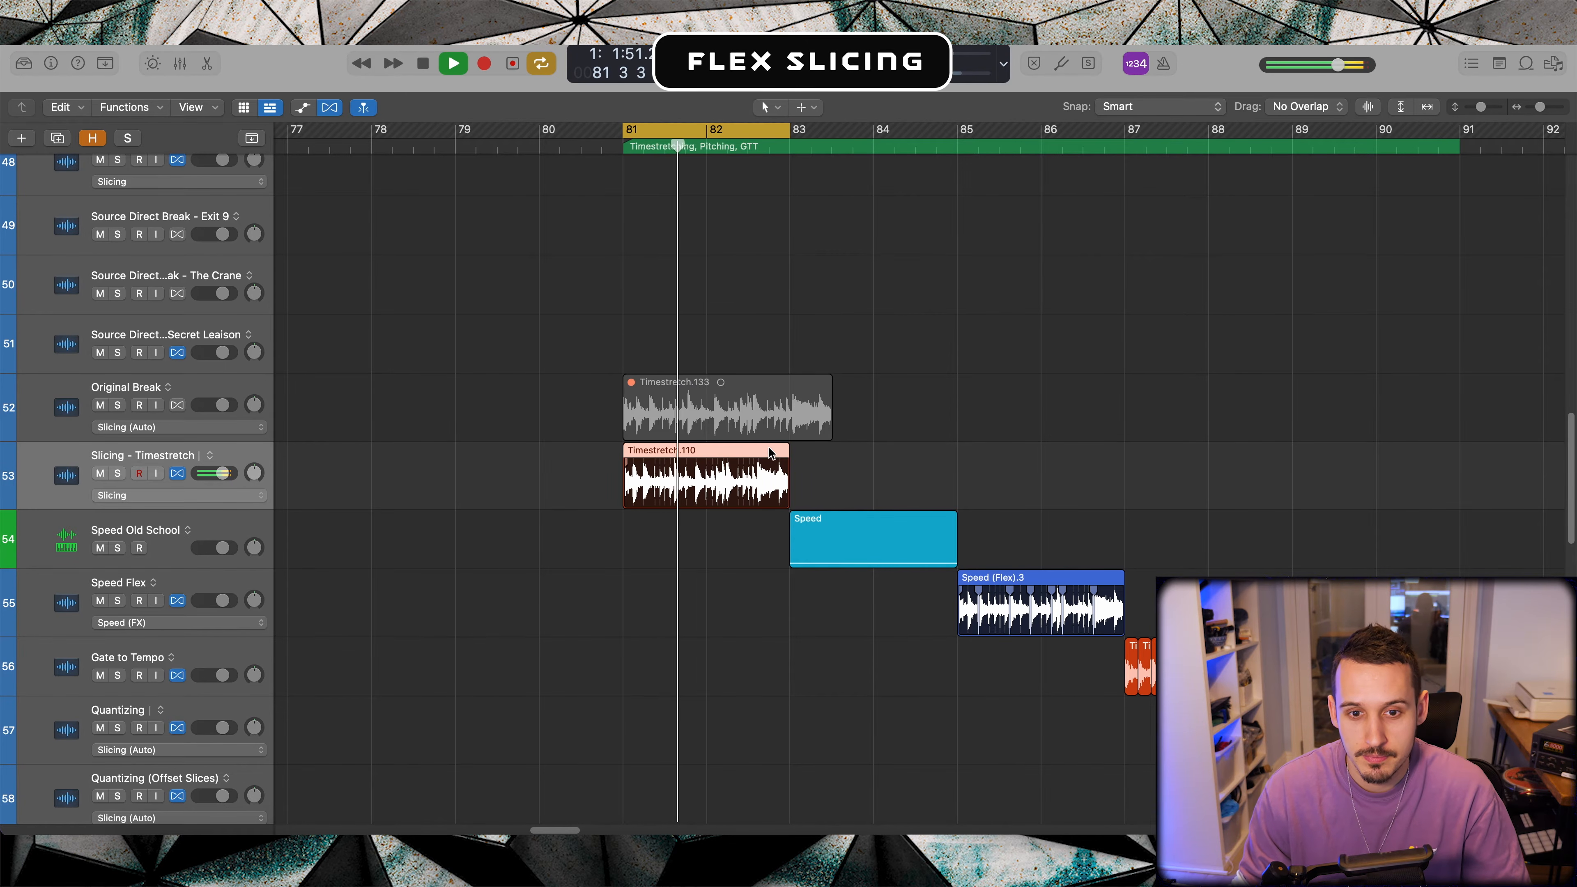
key("space")
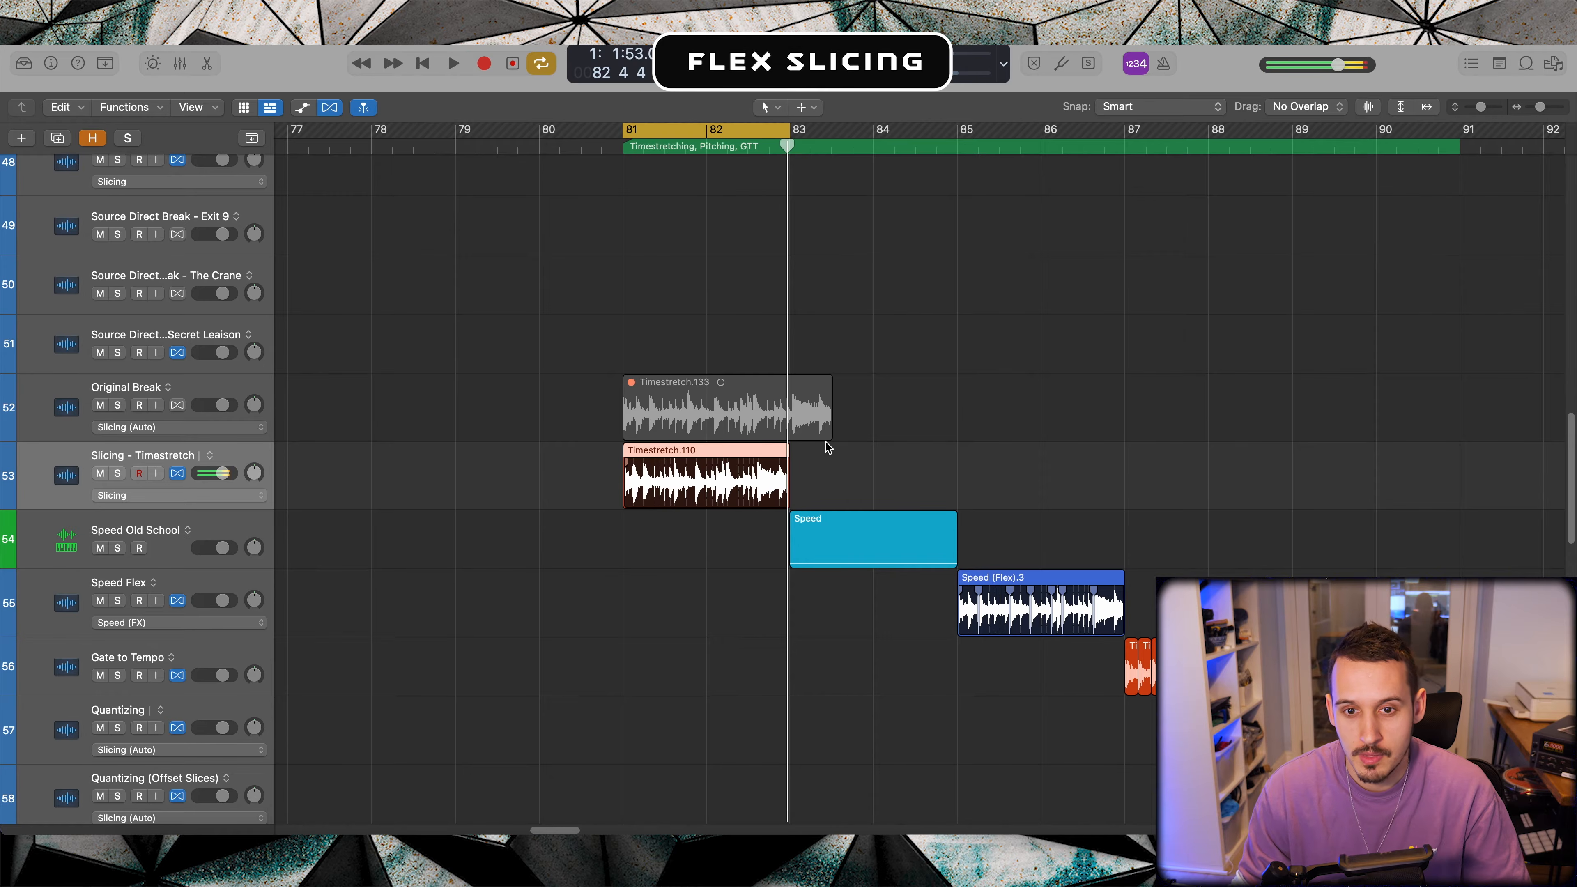
Step: Set the cycle range to bars 83 to 85, over the Speed region
left_click(749, 126)
scroll(863, 296, "down", 1)
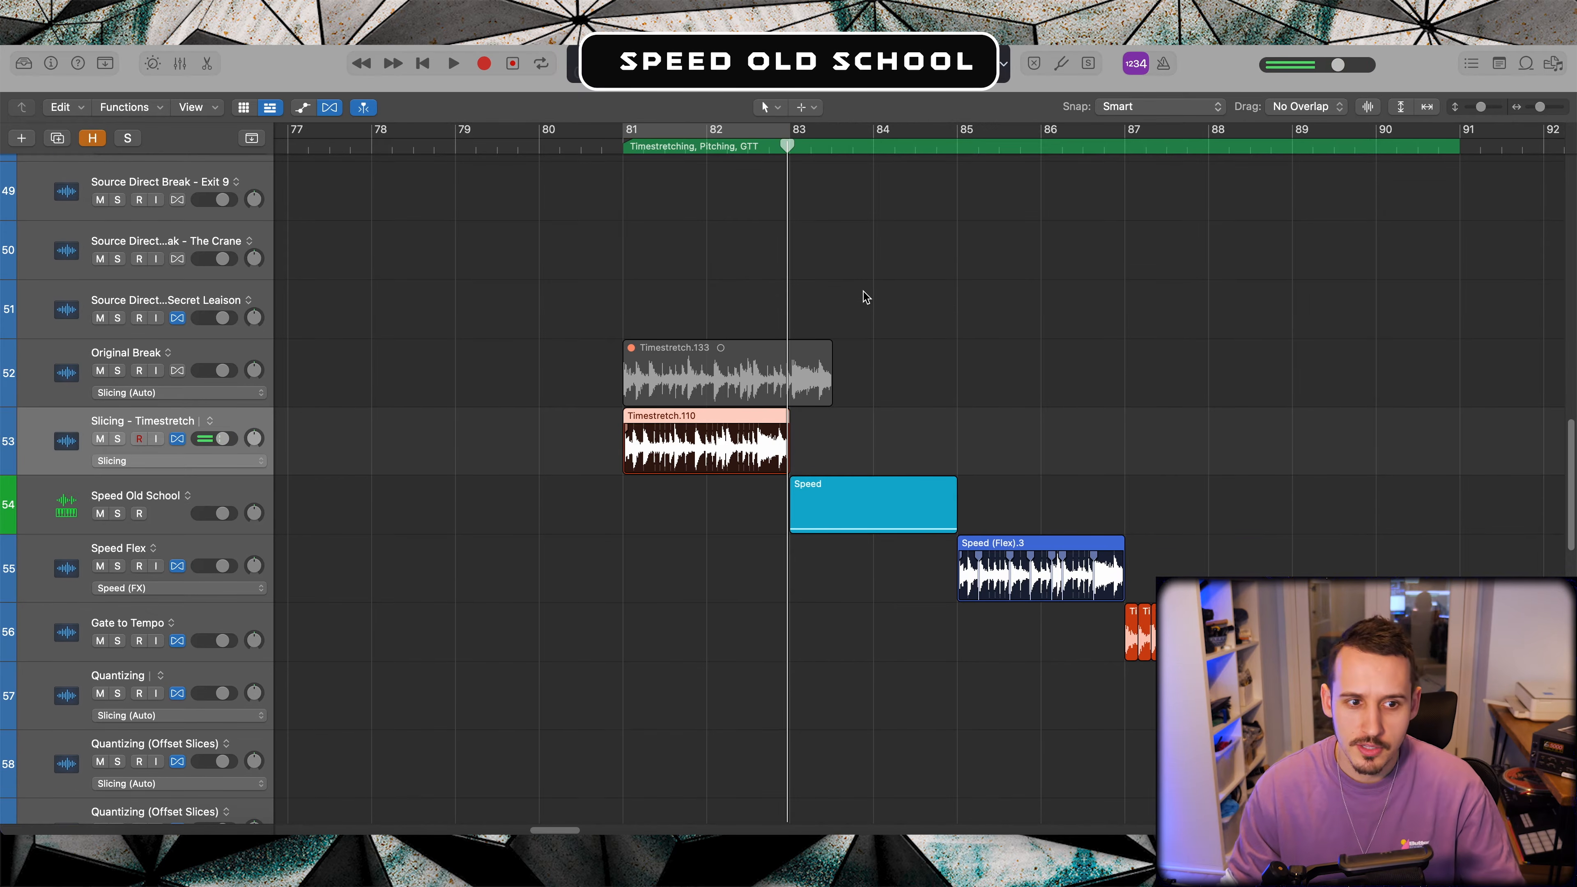
left_click_drag(798, 139, 957, 138)
Step: Create an instrument track with Quick Sampler above Speed Old School and load the Timestretch.133 break from the Original Break track into it
scroll(1006, 336, "down", 1)
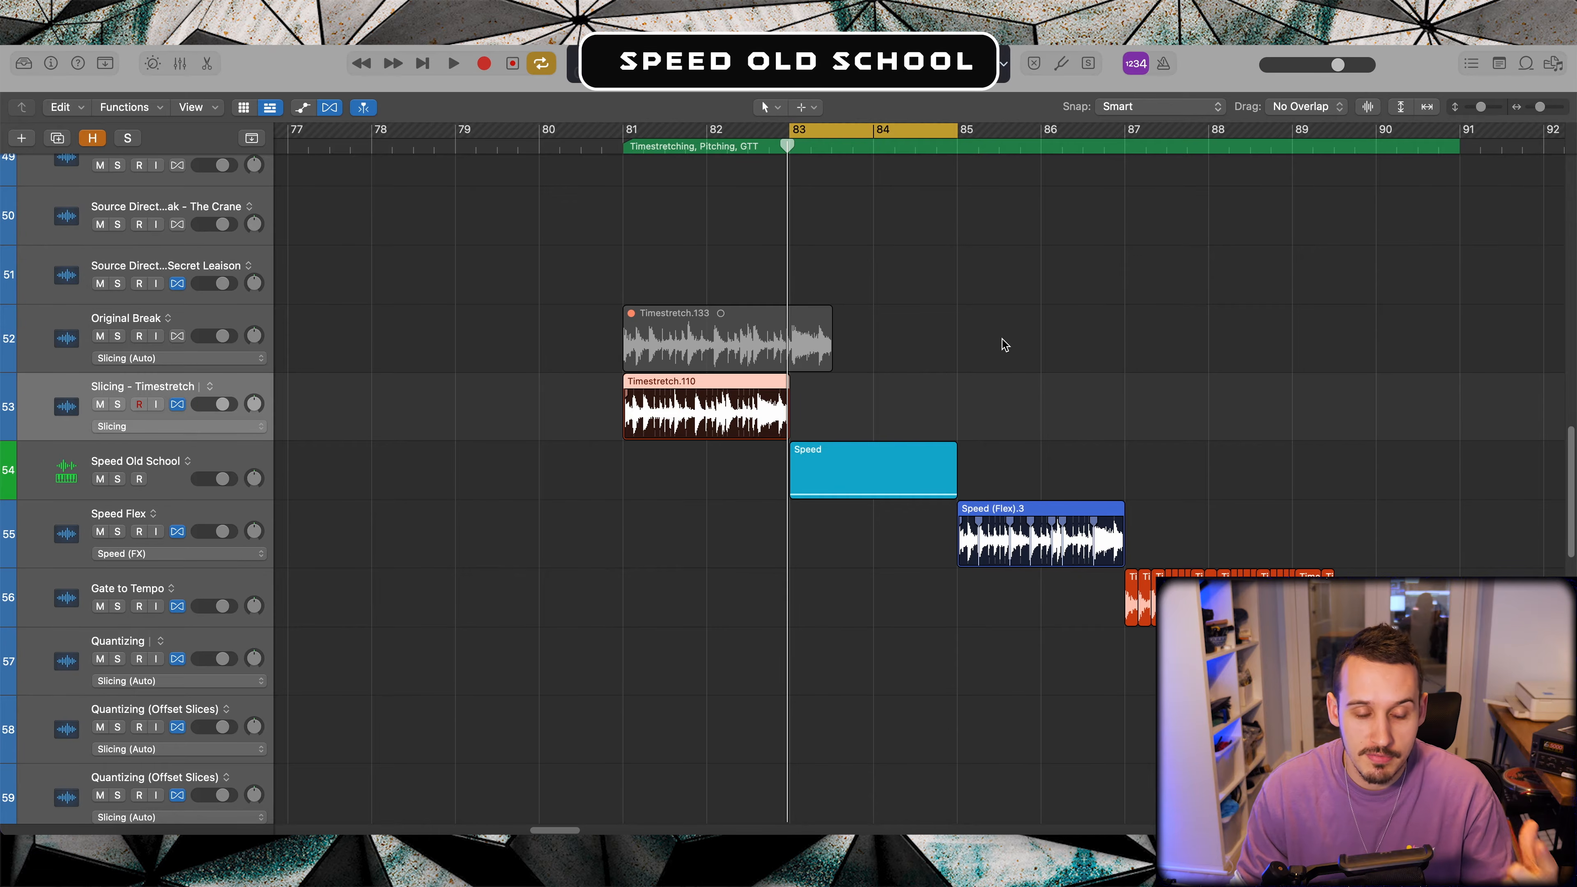
left_click(261, 462)
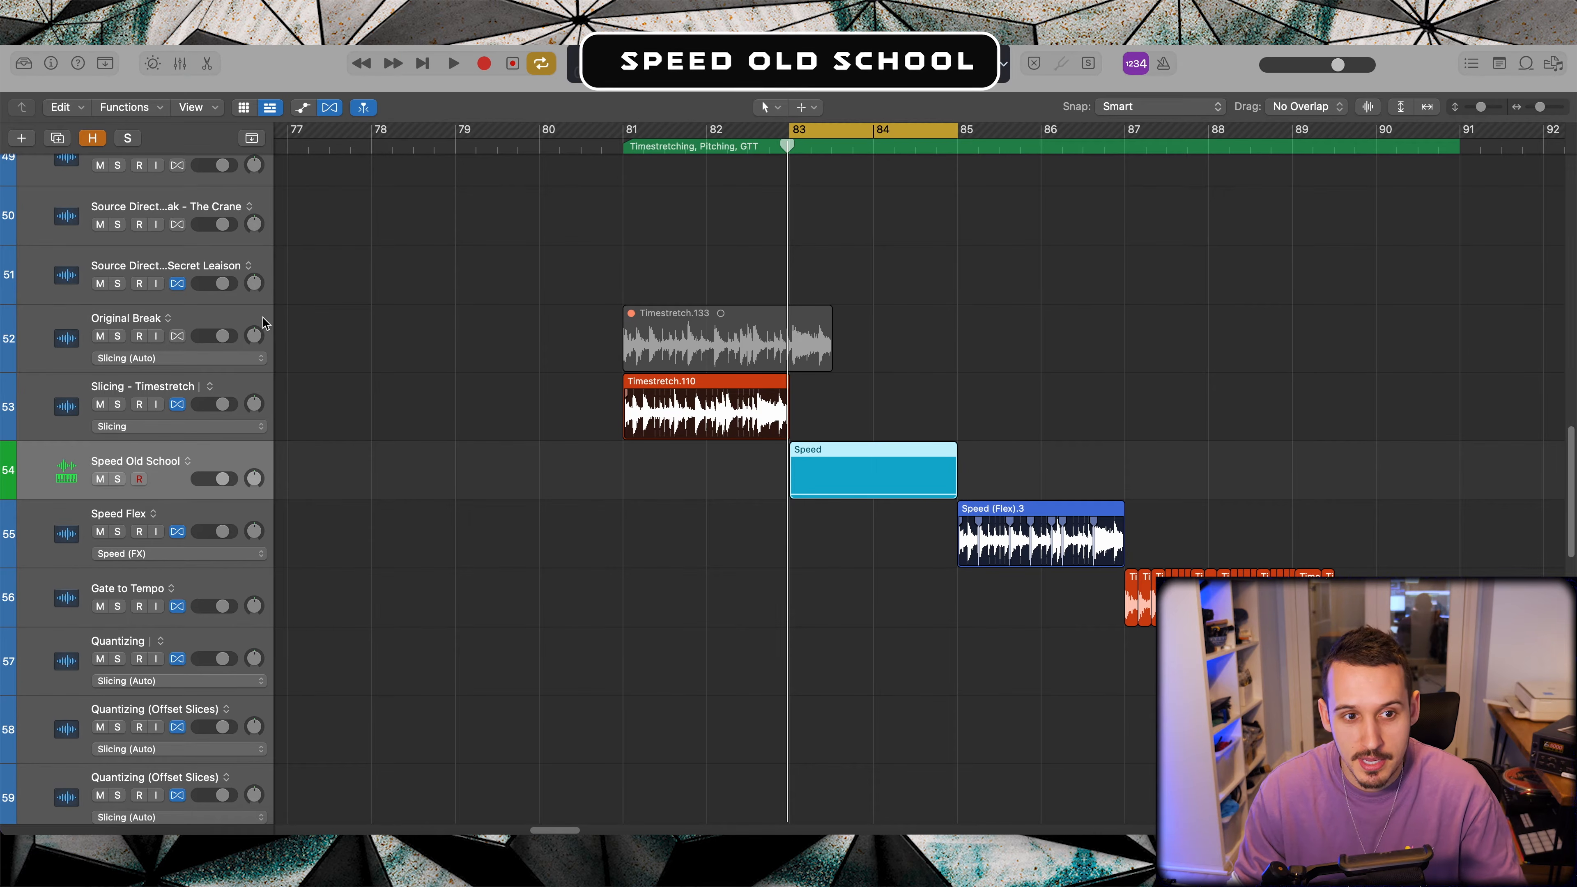
key("alt+super+s")
left_click_drag(189, 522, 202, 438)
key("i")
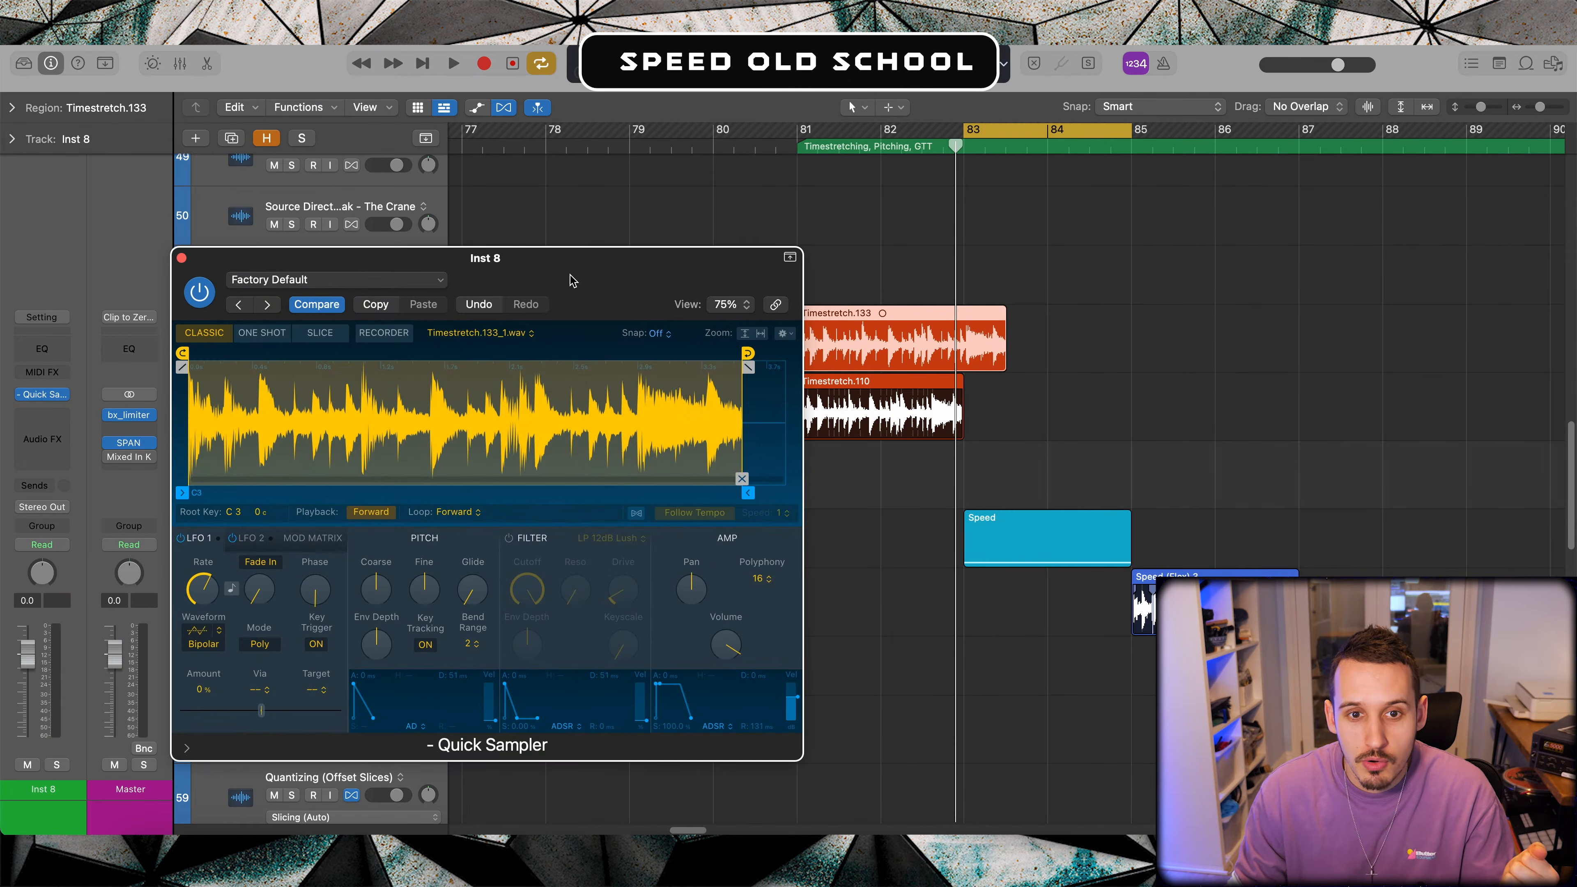
left_click_drag(574, 276, 823, 435)
left_click_drag(872, 313, 590, 577)
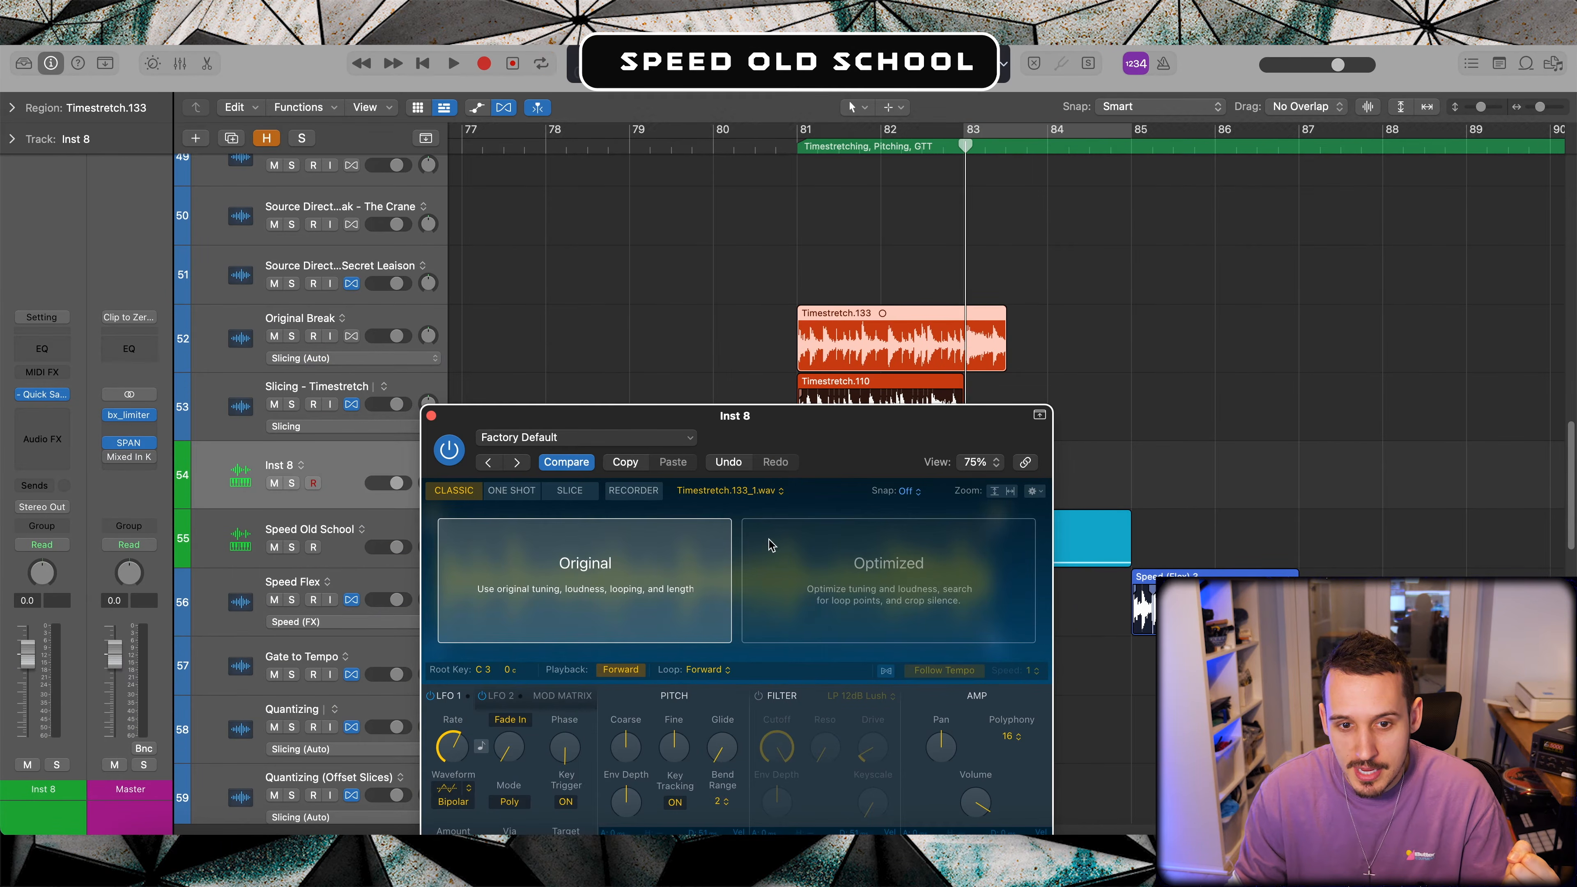
Step: Delete the new Quick Sampler track and mute the Timestretch.133 region on the Original Break track
left_click(432, 416)
left_click(508, 470)
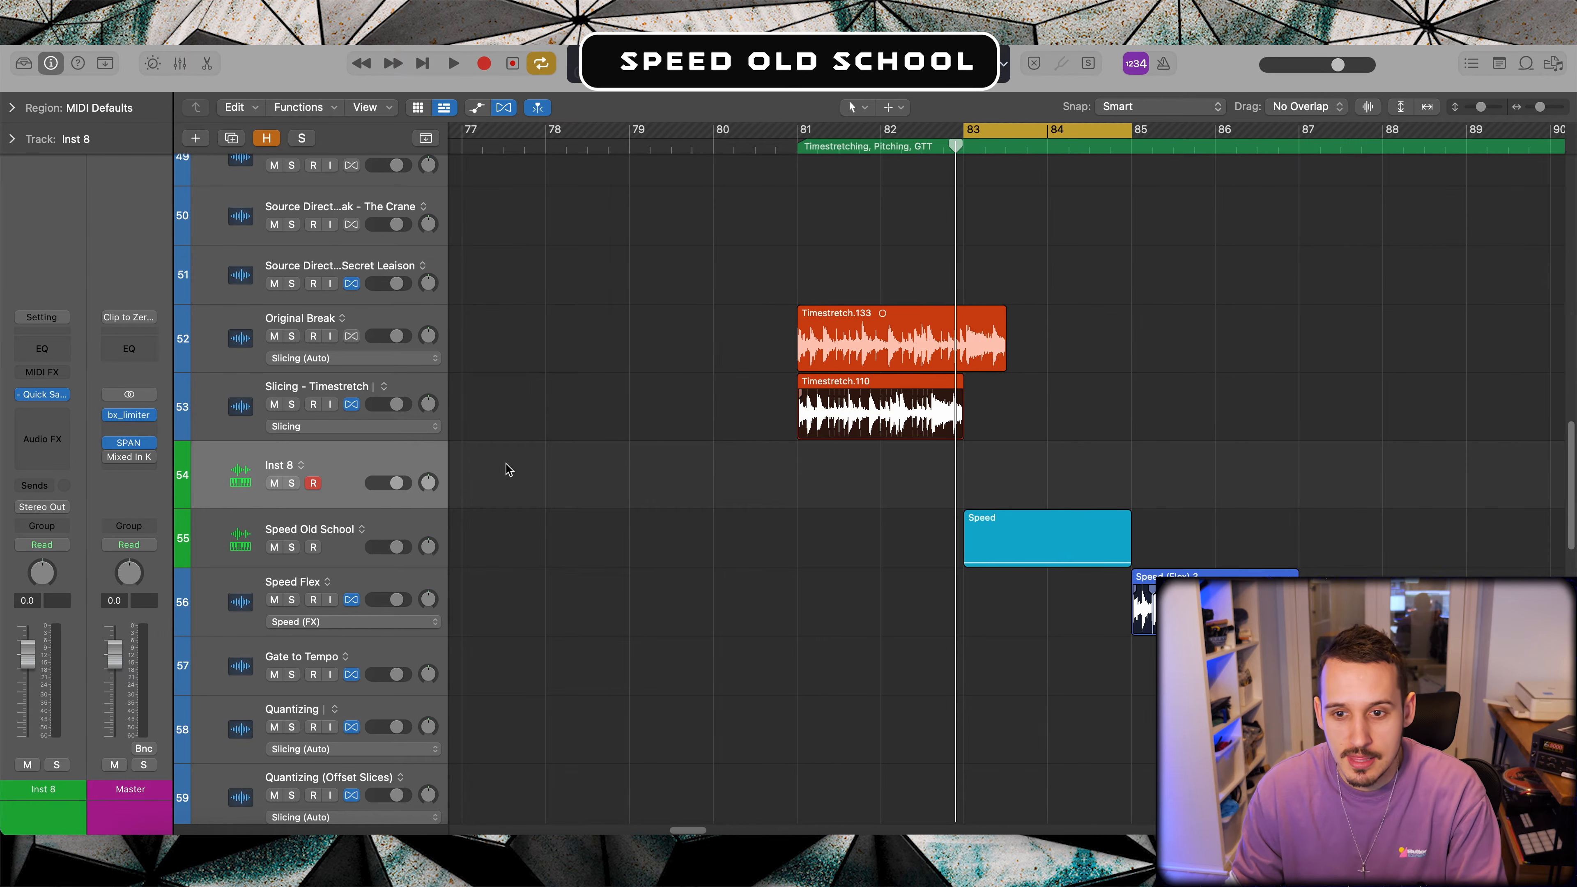
key("super+BackSpace")
left_click(1006, 448)
scroll(999, 444, "right", 3)
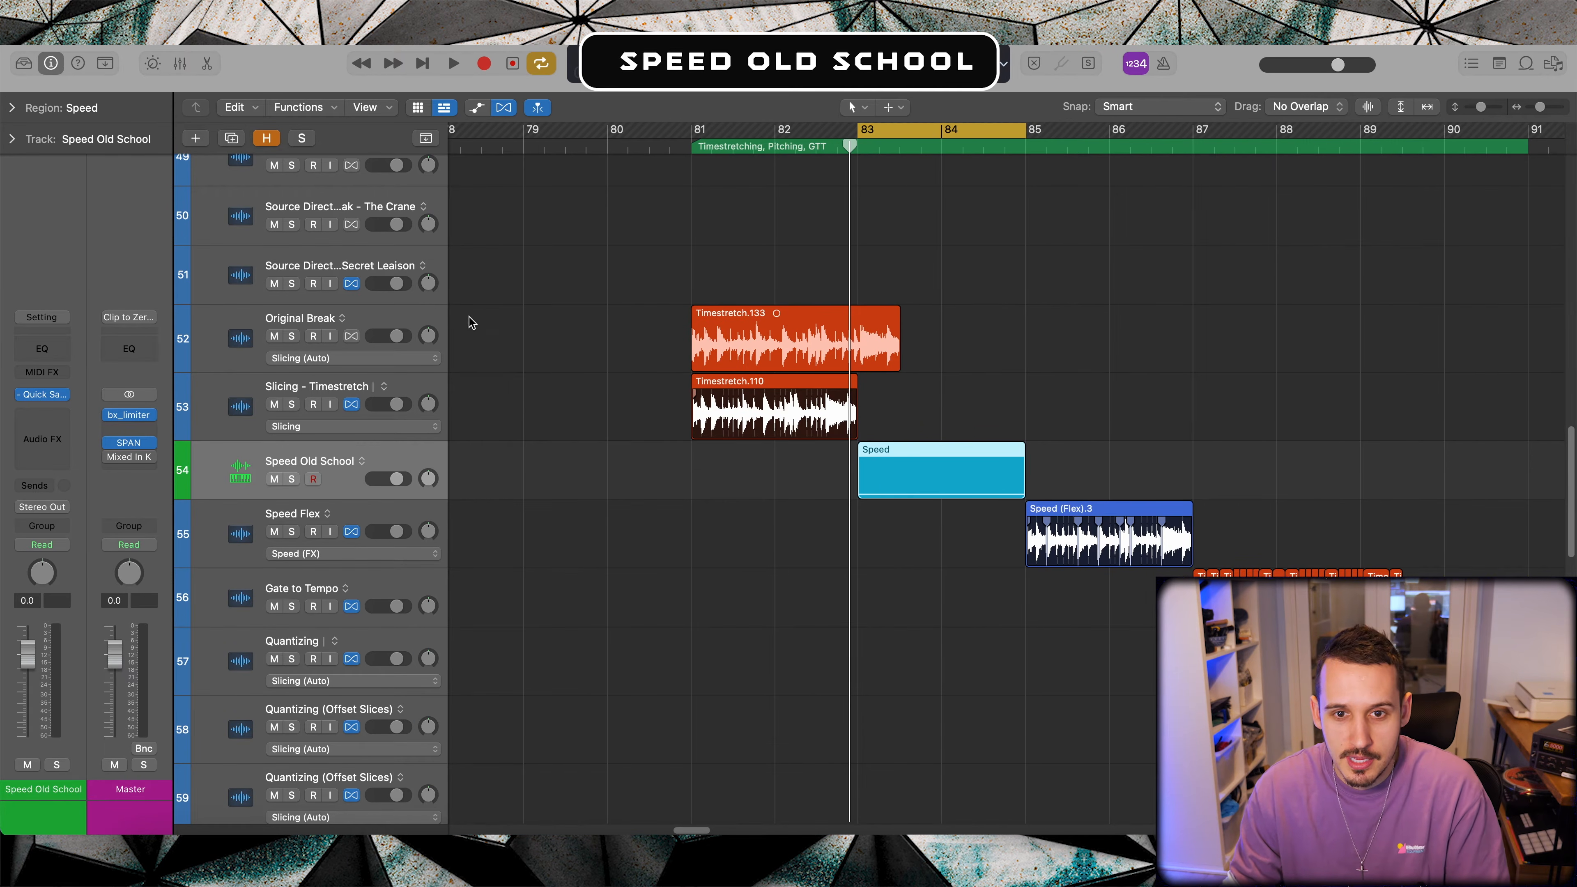
left_click(744, 330)
key("m")
scroll(911, 418, "right", 2)
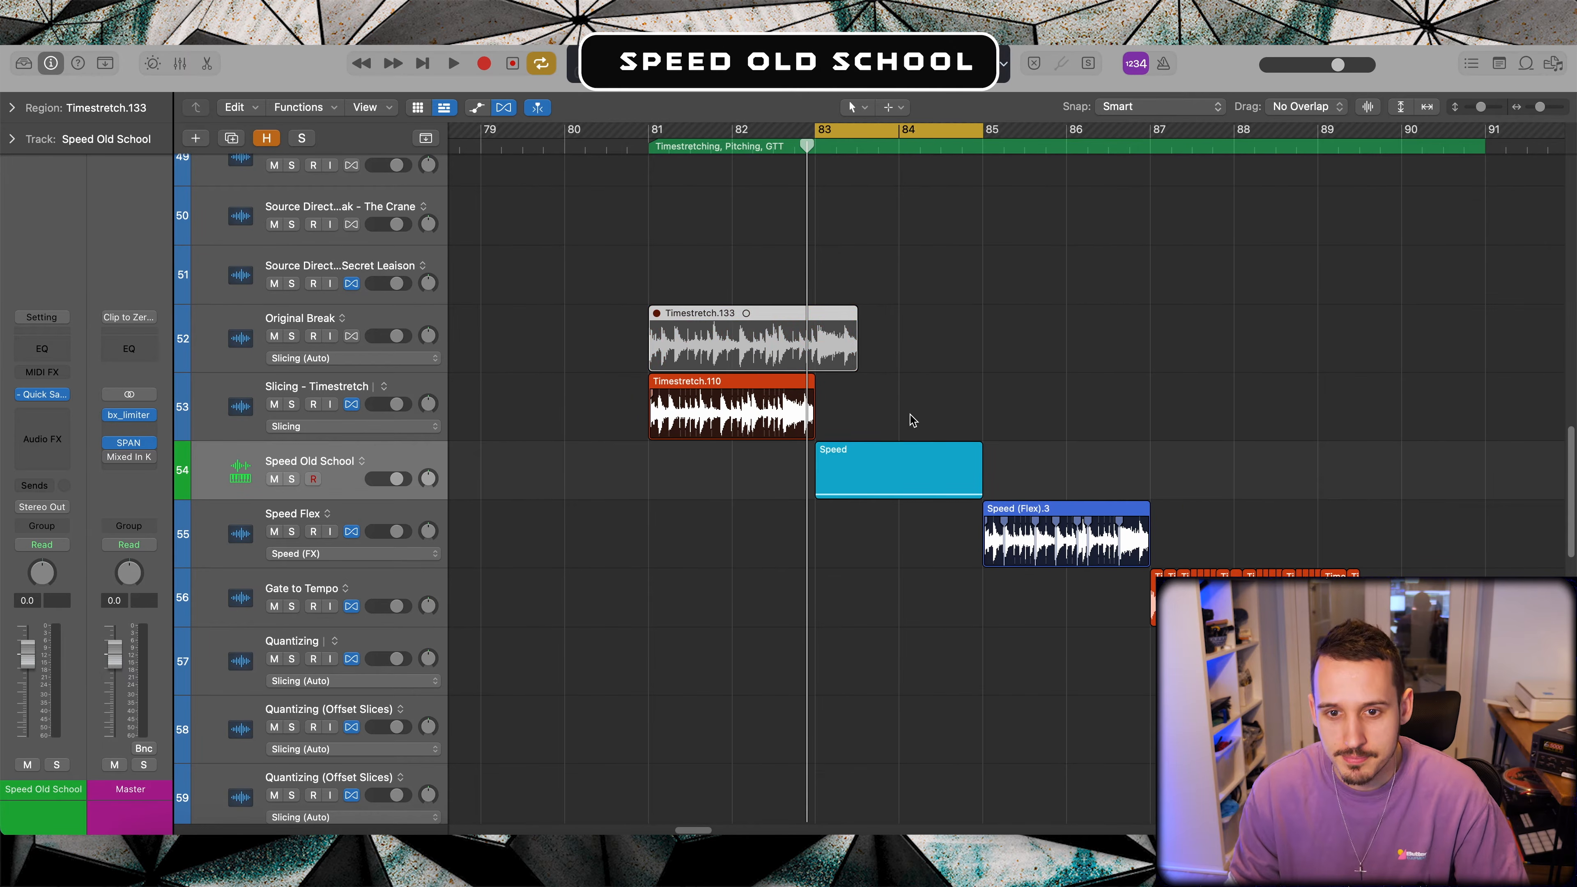
Step: Open Quick Sampler on the Speed Old School track and play the Speed region in the cycle
left_click(893, 464)
left_click(44, 395)
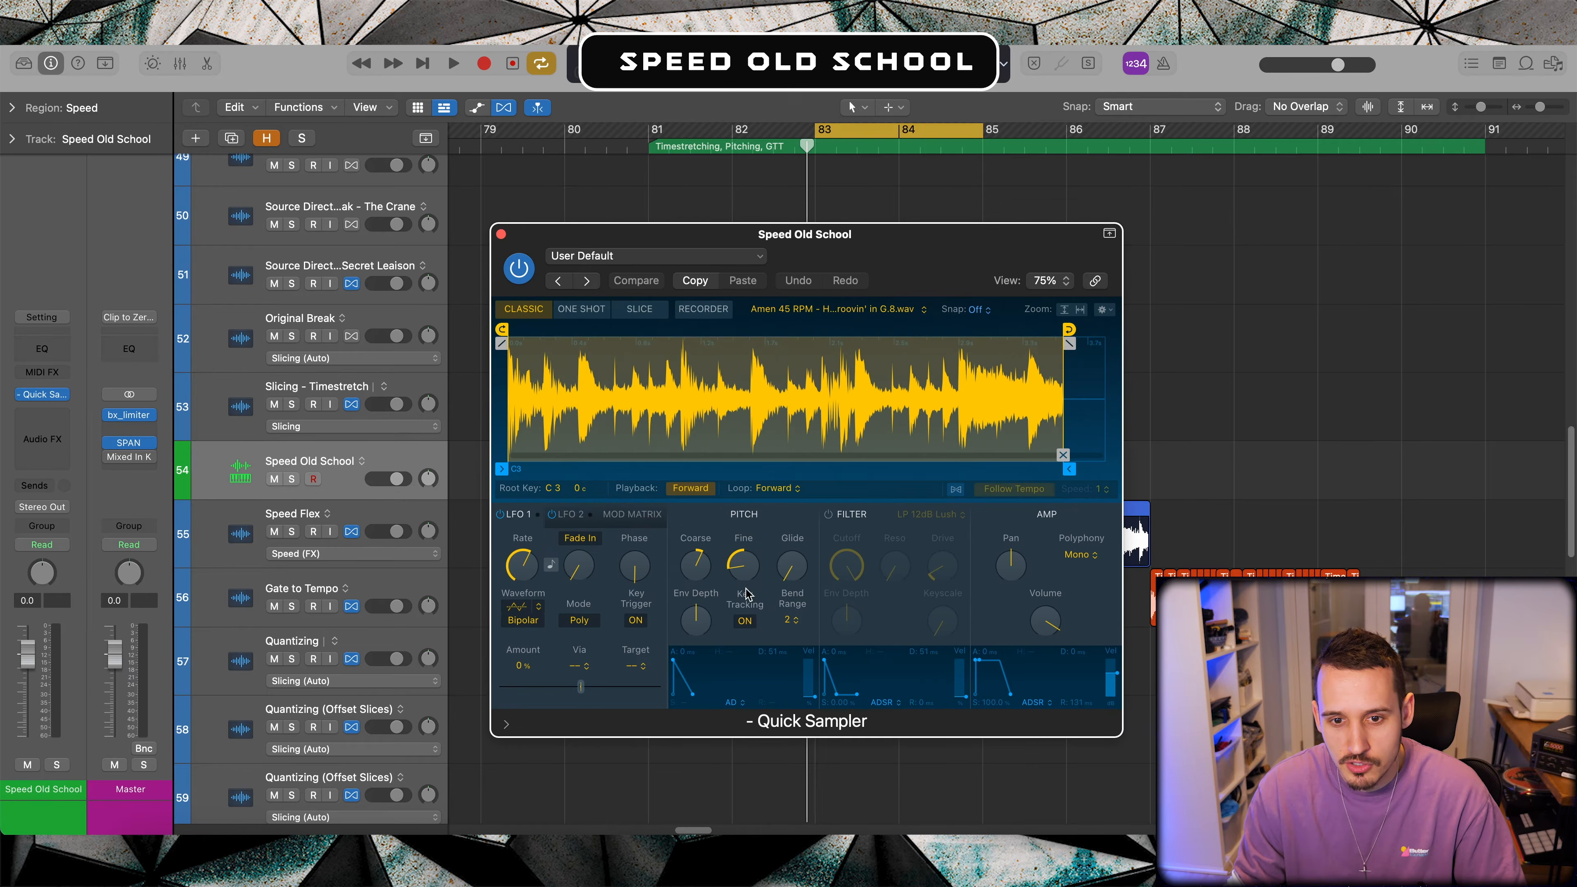
left_click_drag(909, 264, 591, 408)
key("space")
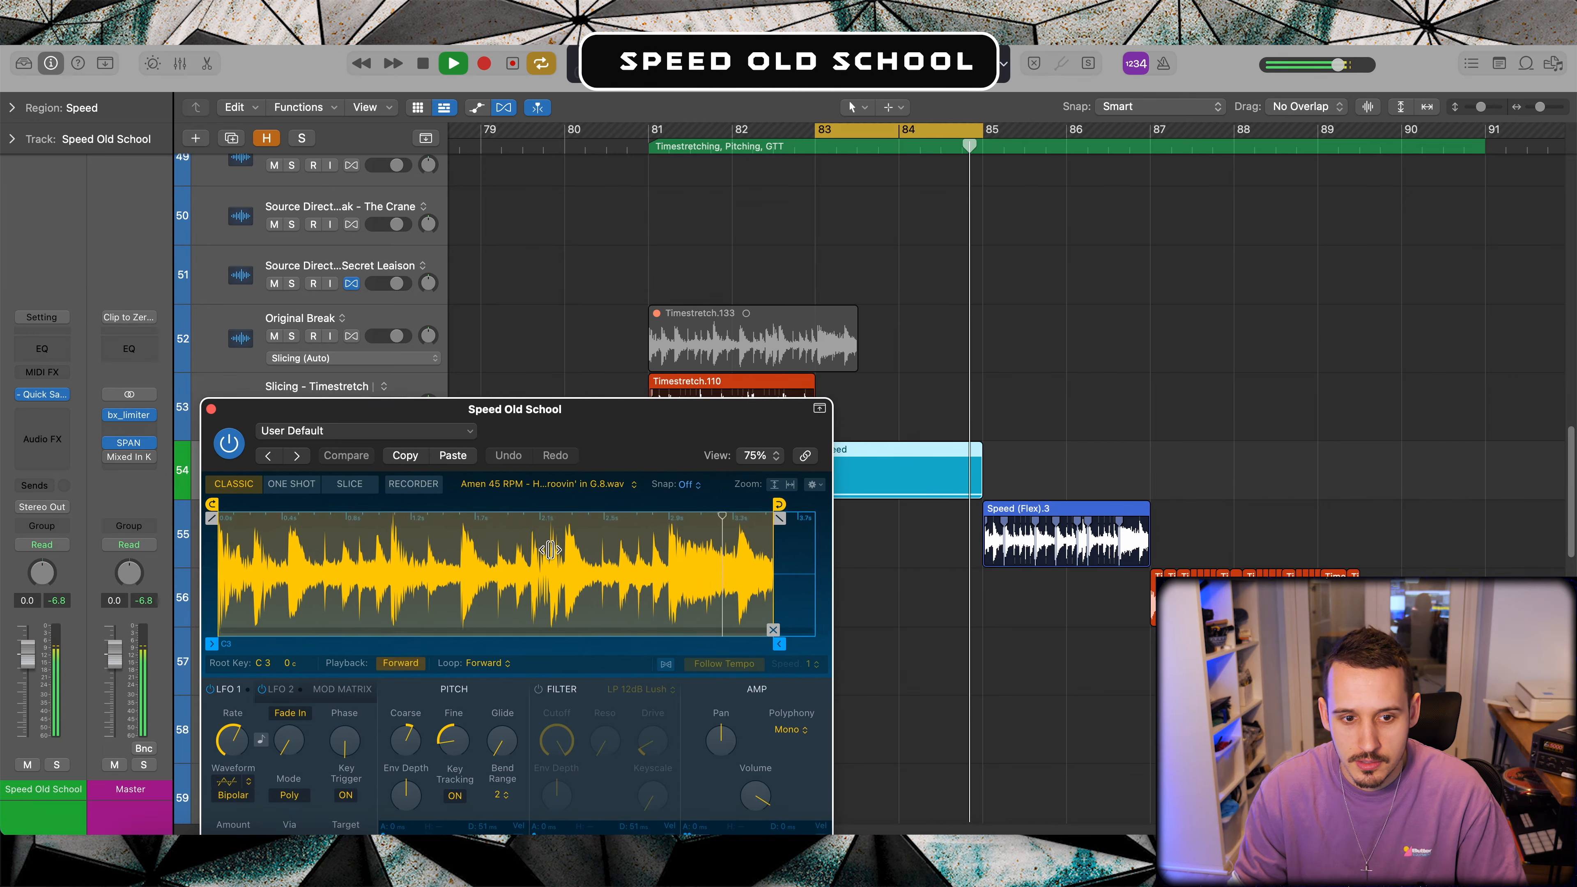
Step: Audition the Speed region with Quick Sampler's coarse pitch lowered to +1, restore the coarse pitch and close the sampler
left_click_drag(456, 727, 404, 754)
key("space")
key("space")
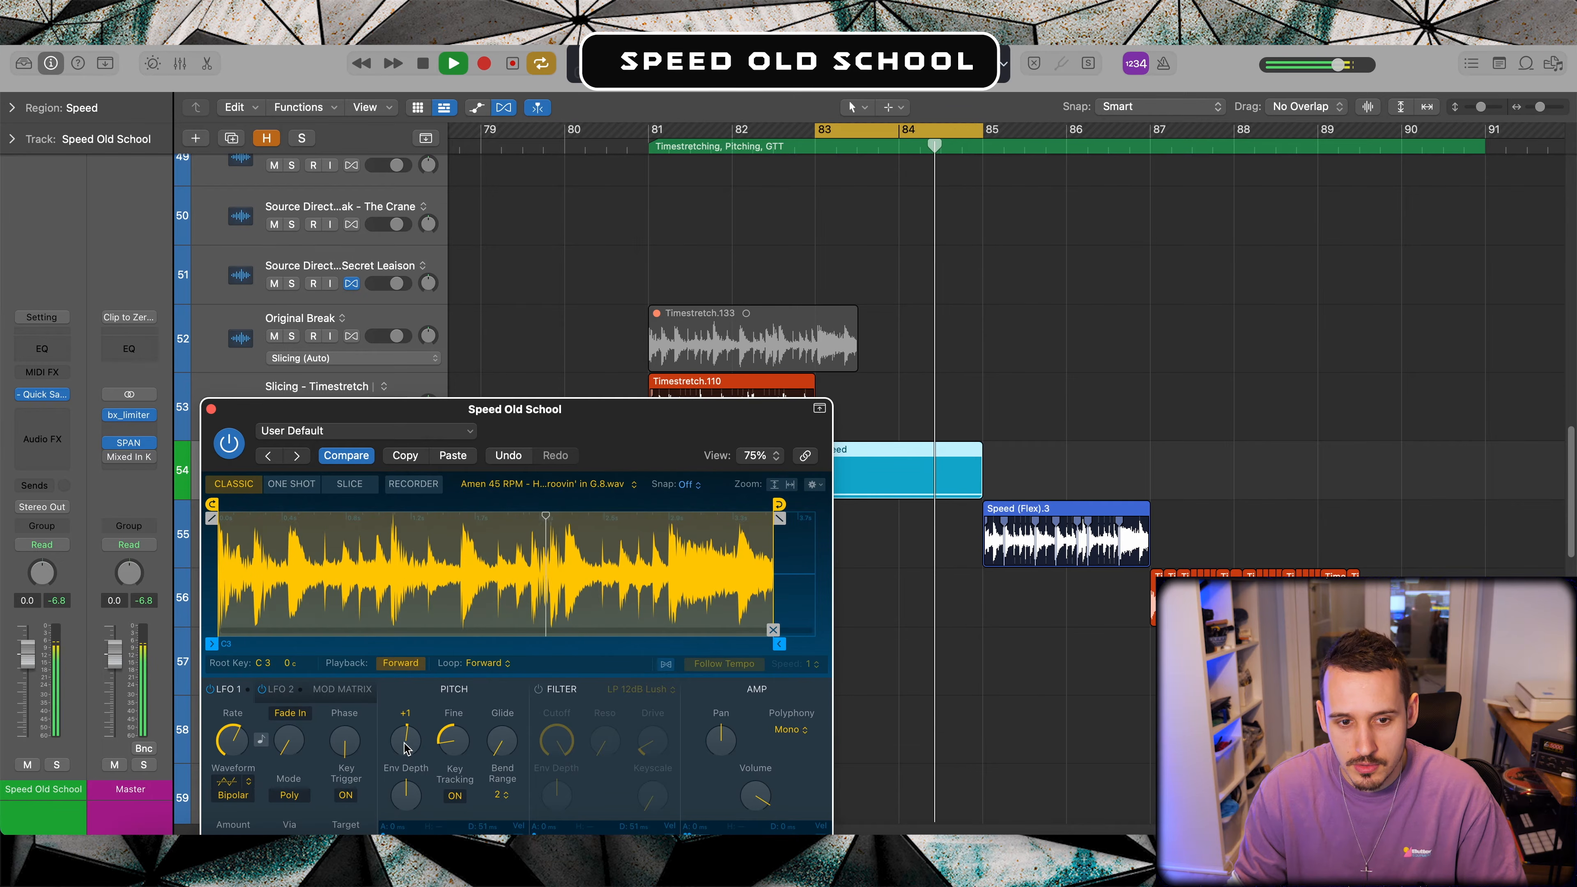
key("space")
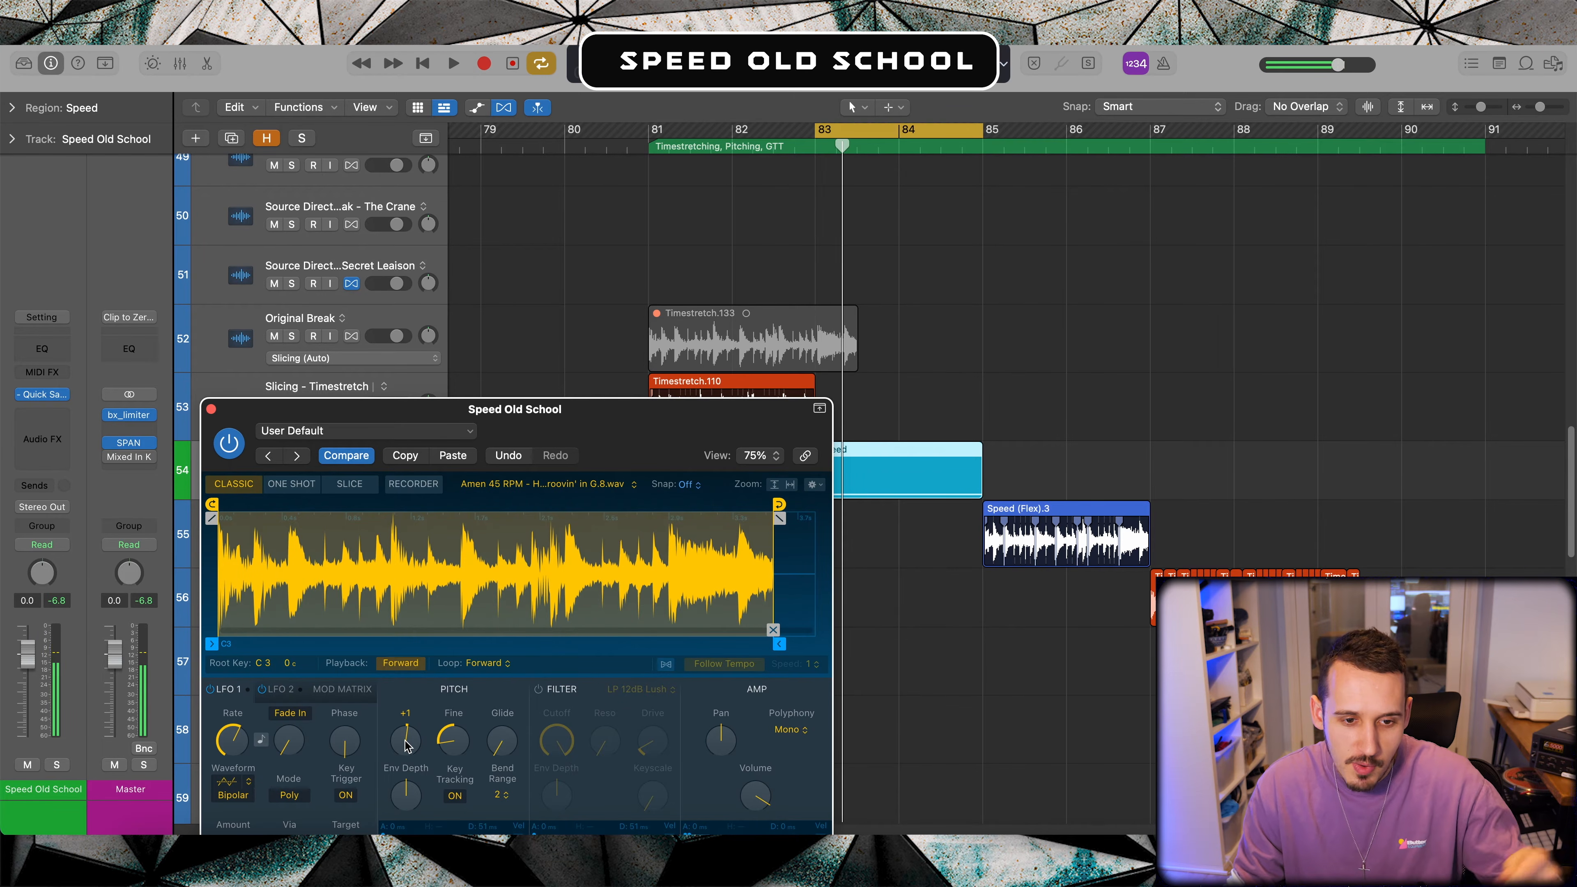
left_click_drag(406, 746, 466, 742)
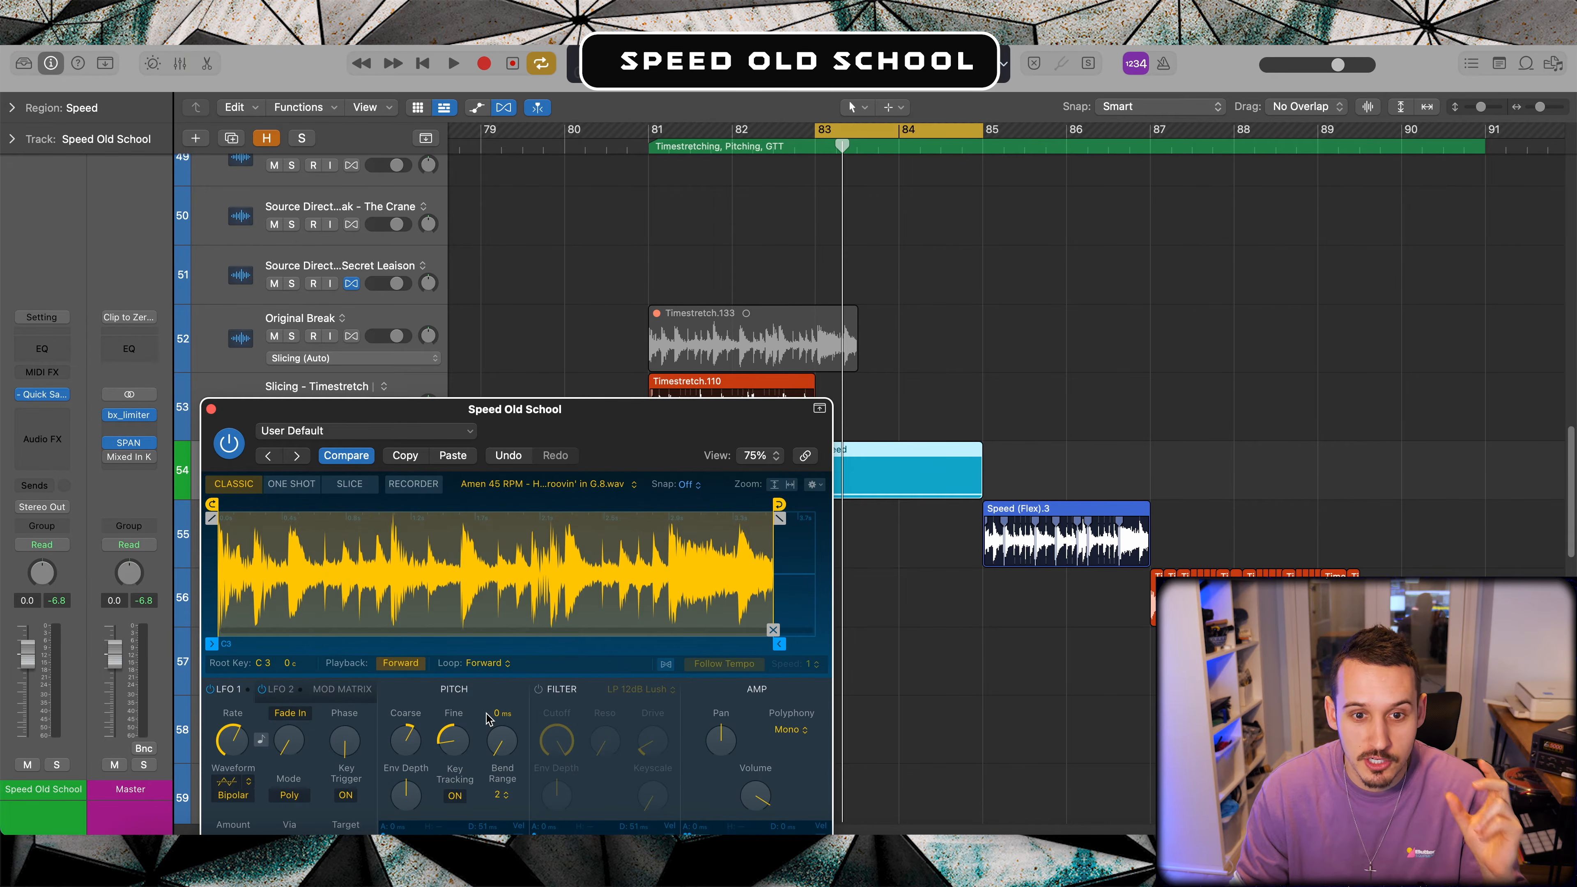
left_click(212, 409)
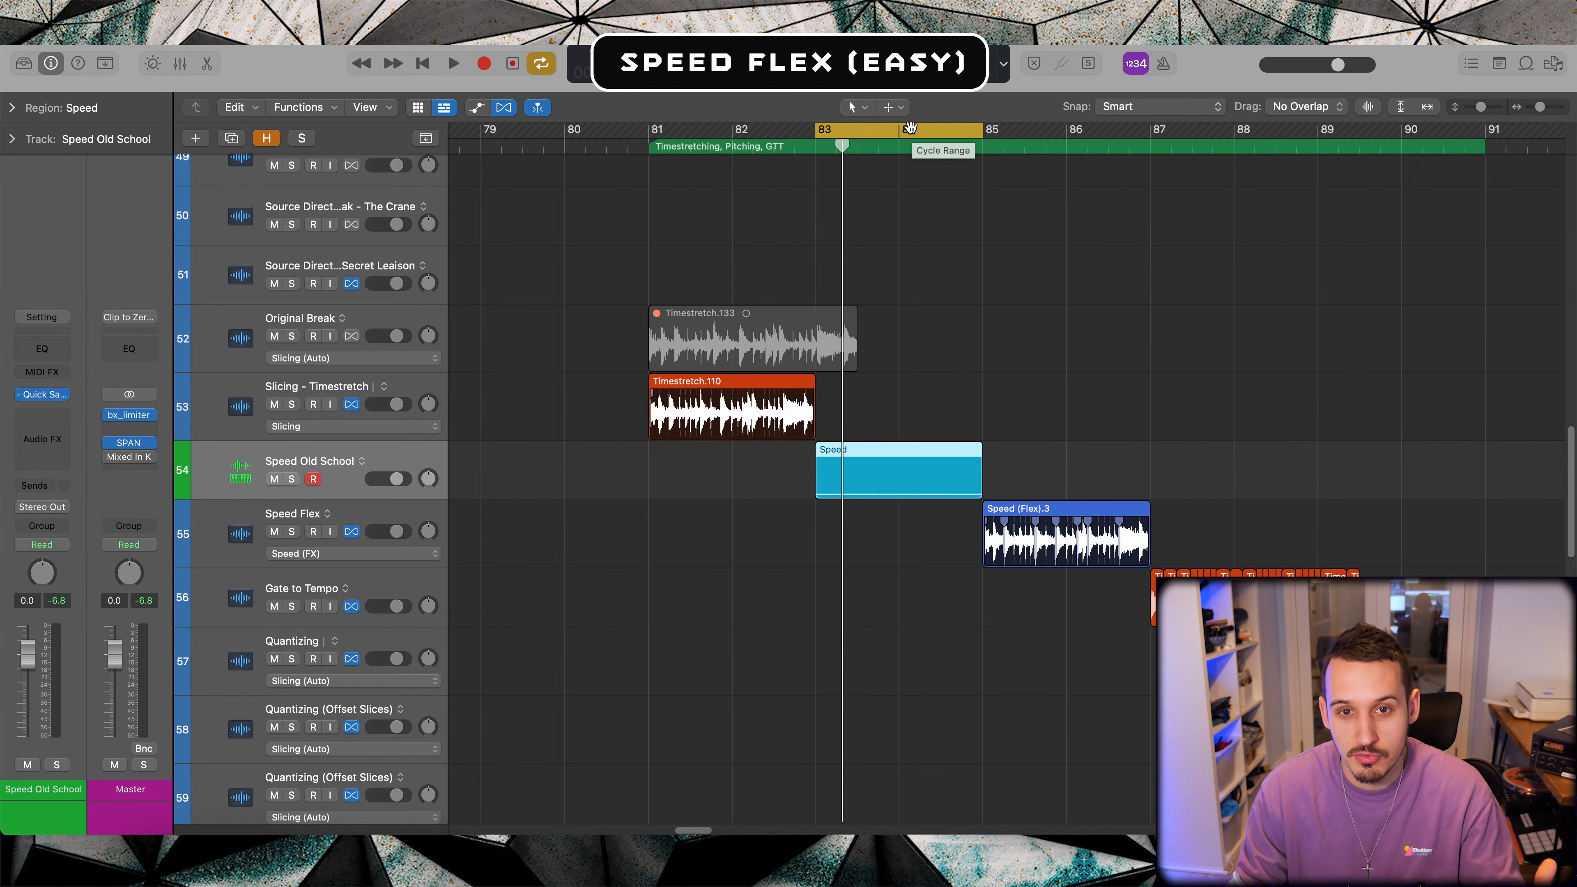
Step: Set the cycle range to bars 85 to 87 and choose Speed (FX) as the Speed Flex track's flex mode
left_click_drag(909, 128, 1145, 142)
scroll(1044, 356, "right", 2)
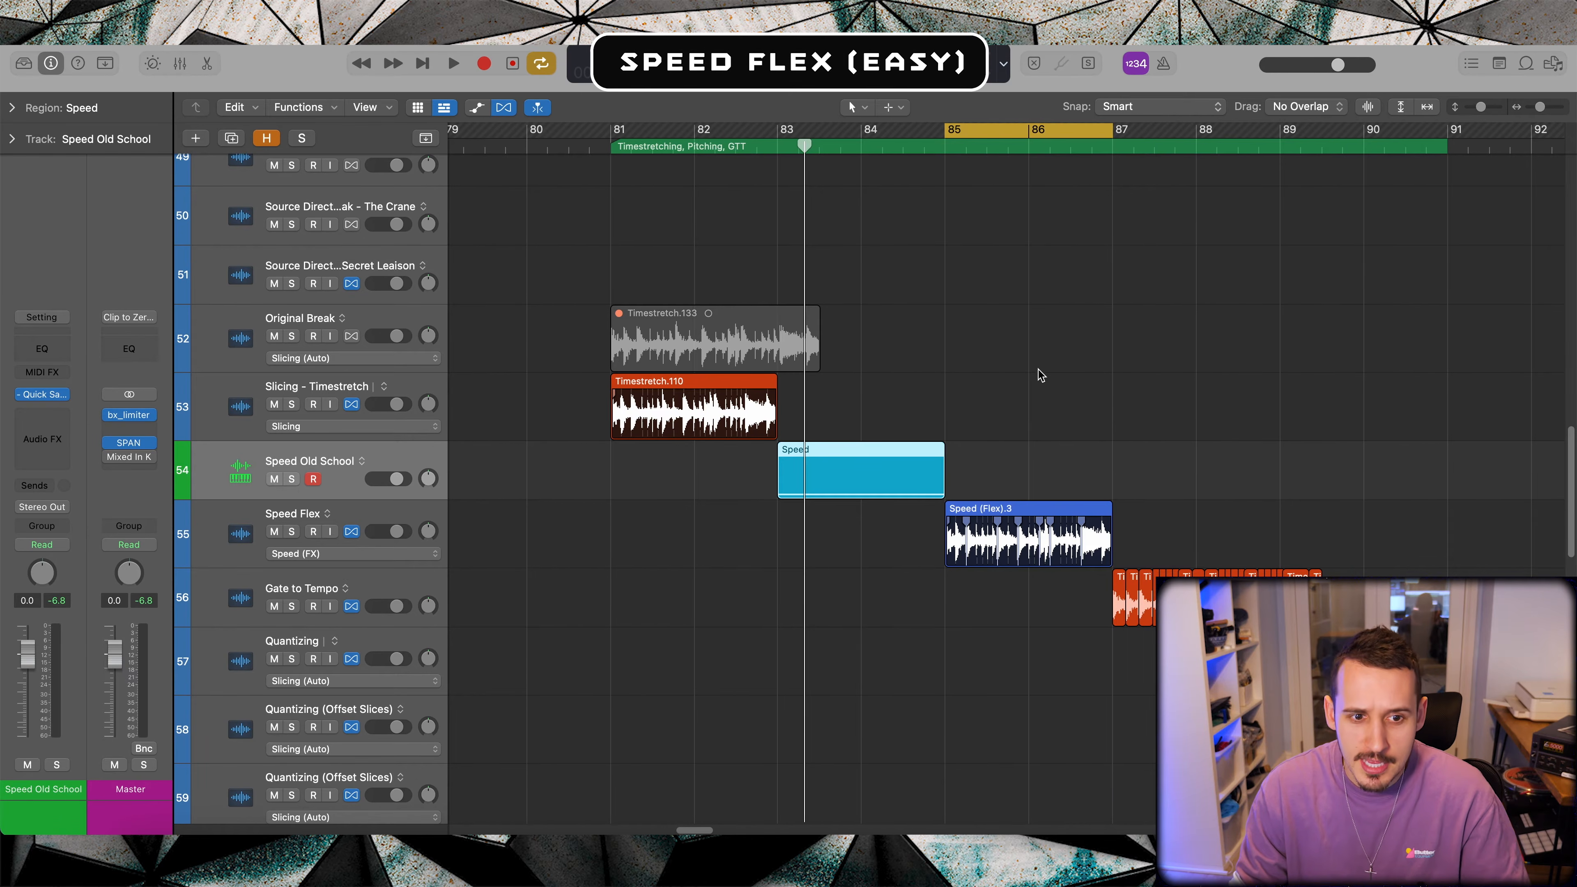
left_click(329, 536)
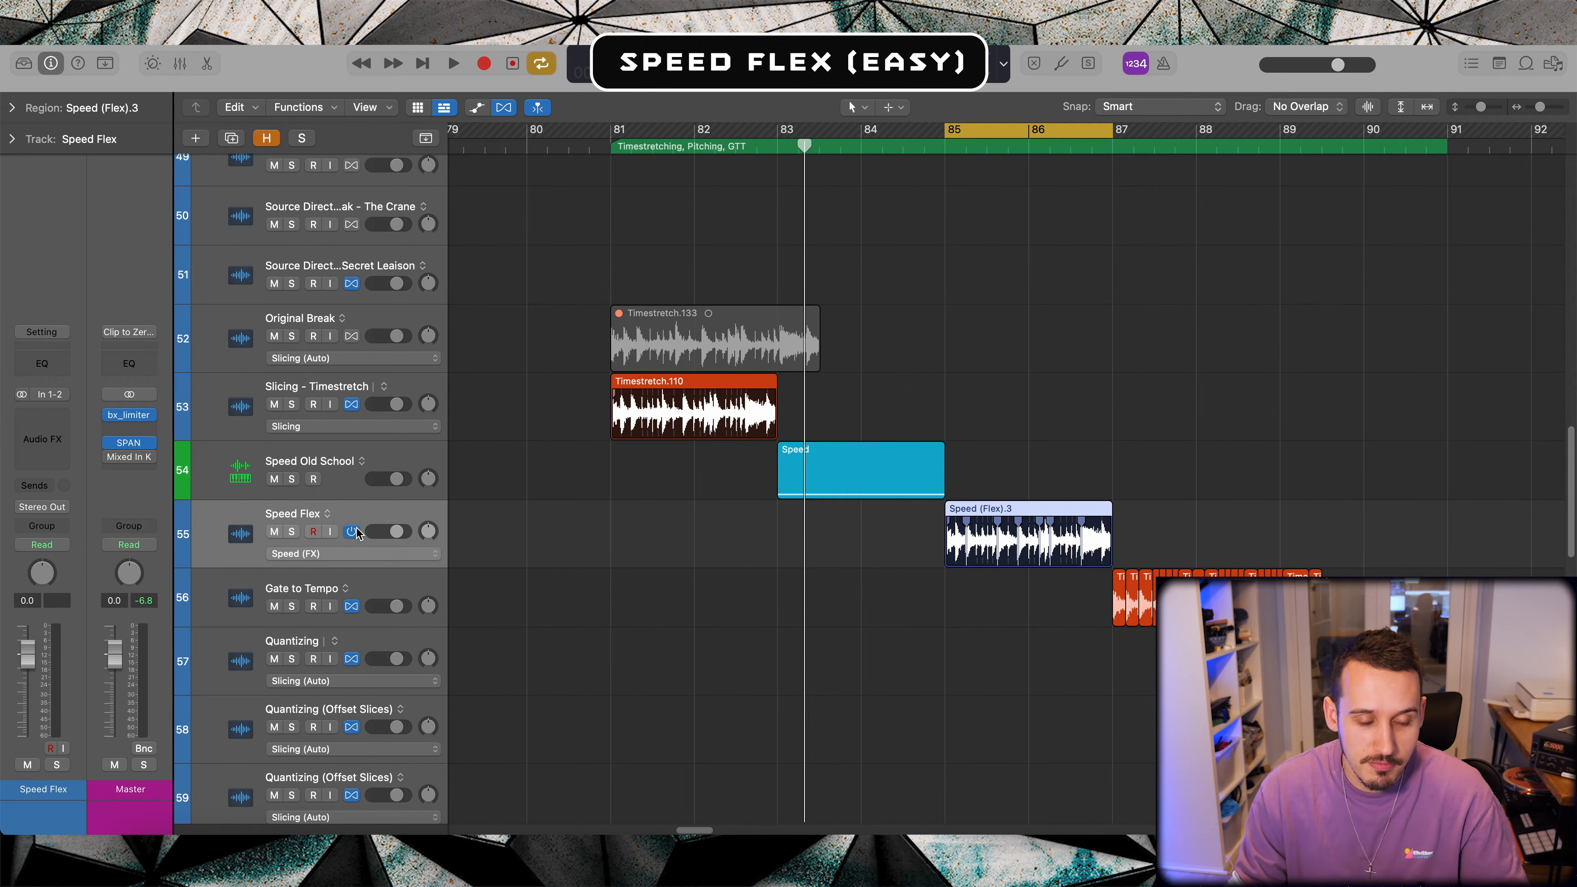
scroll(276, 565, "right", 1)
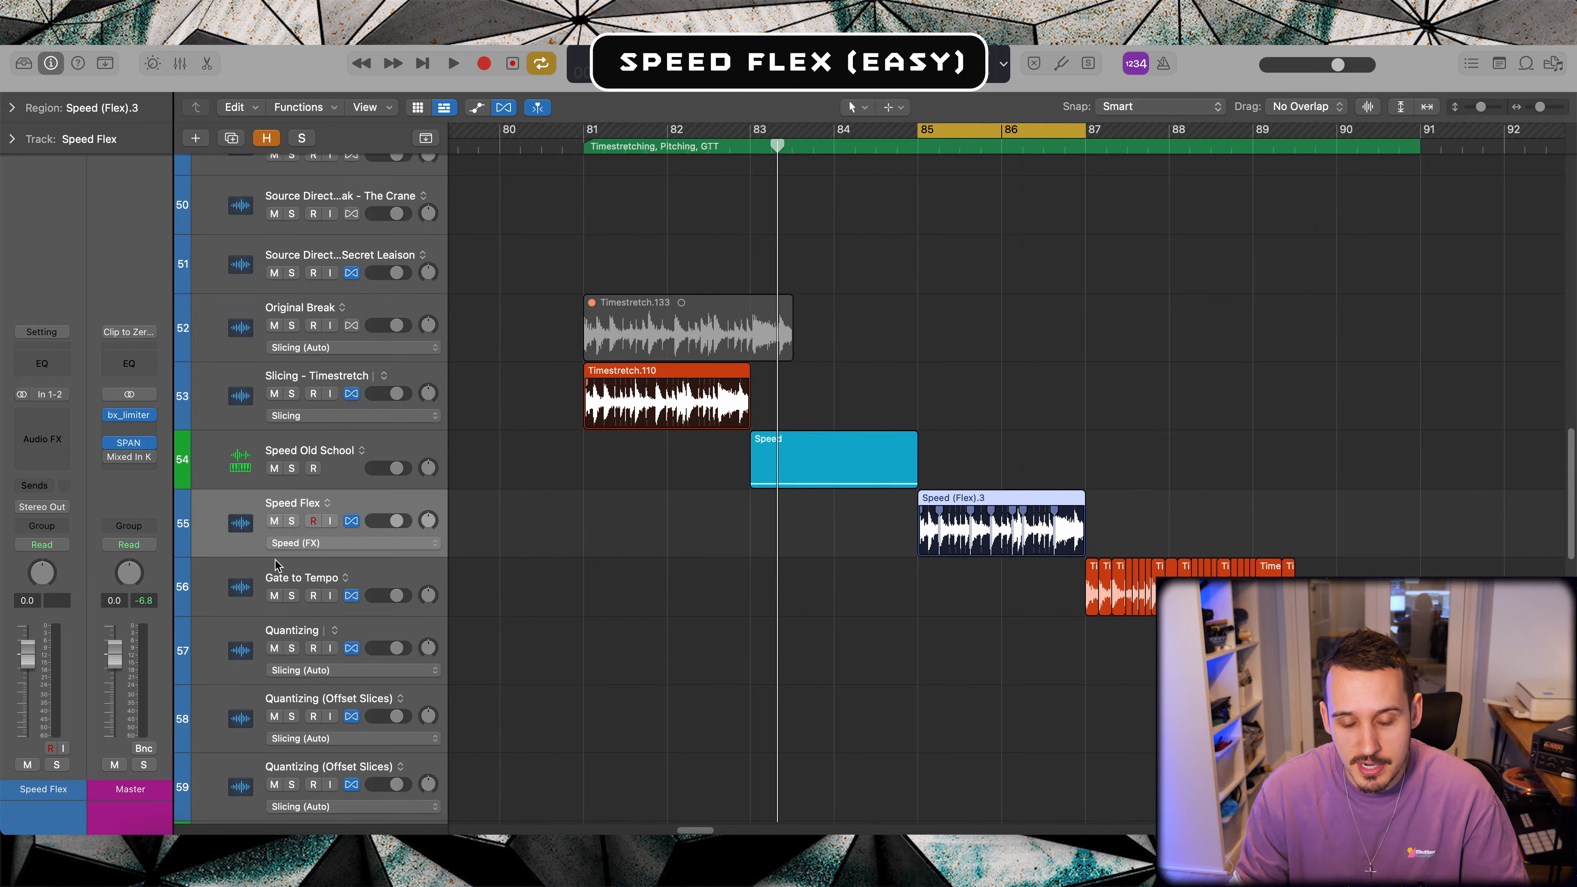
left_click(294, 553)
left_click(304, 483)
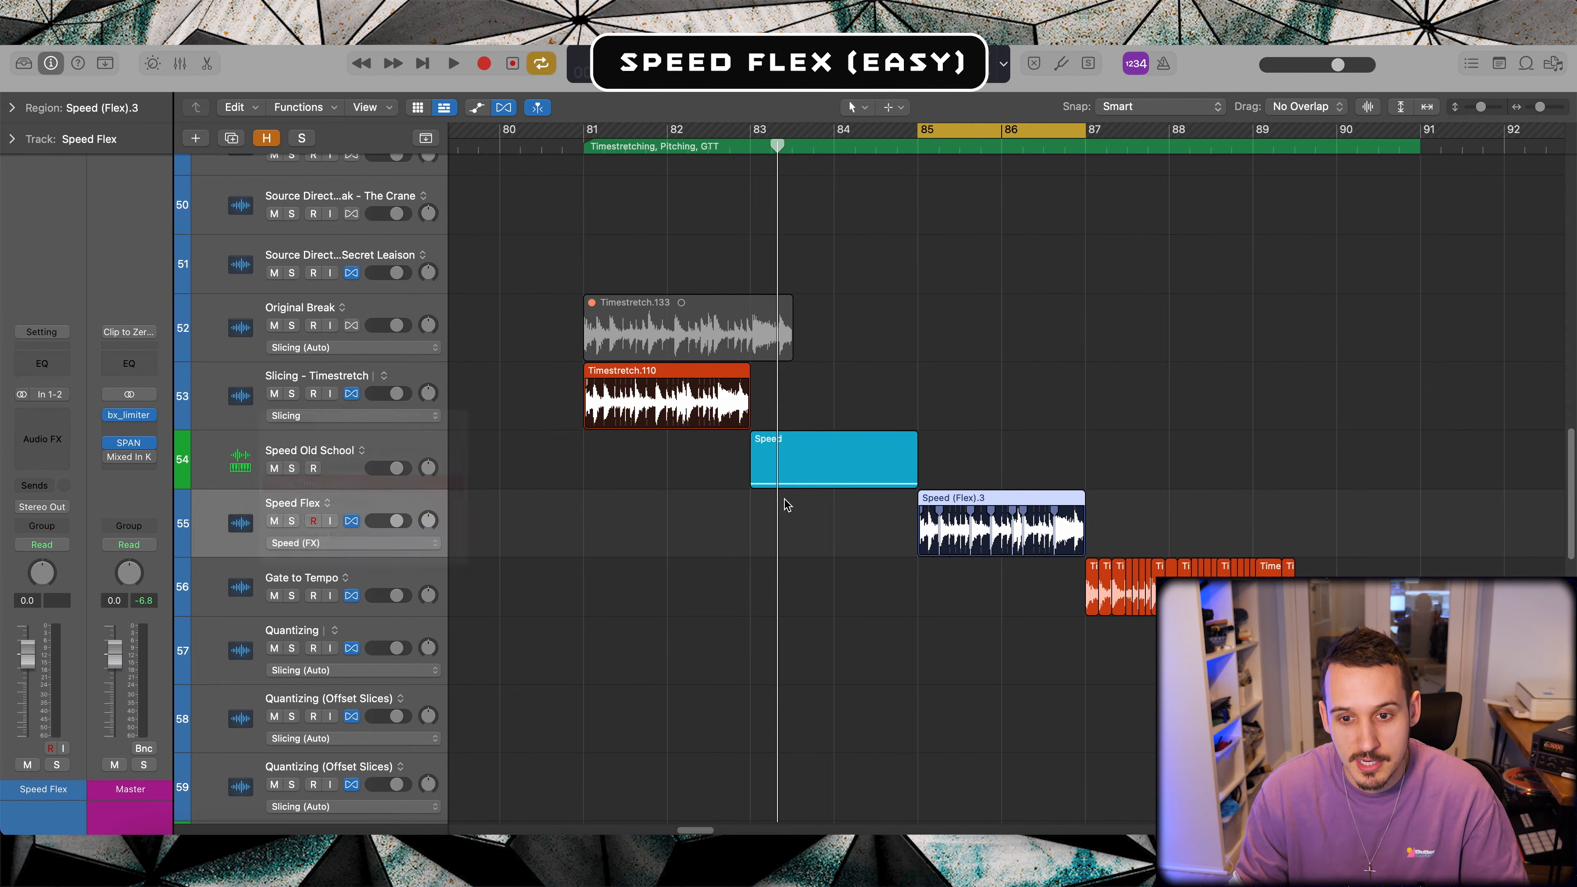
Step: Switch the Speed Flex track from Slicing back to the Speed (FX) flex mode and play its region
scroll(783, 507, "right", 2)
scroll(783, 505, "right", 2)
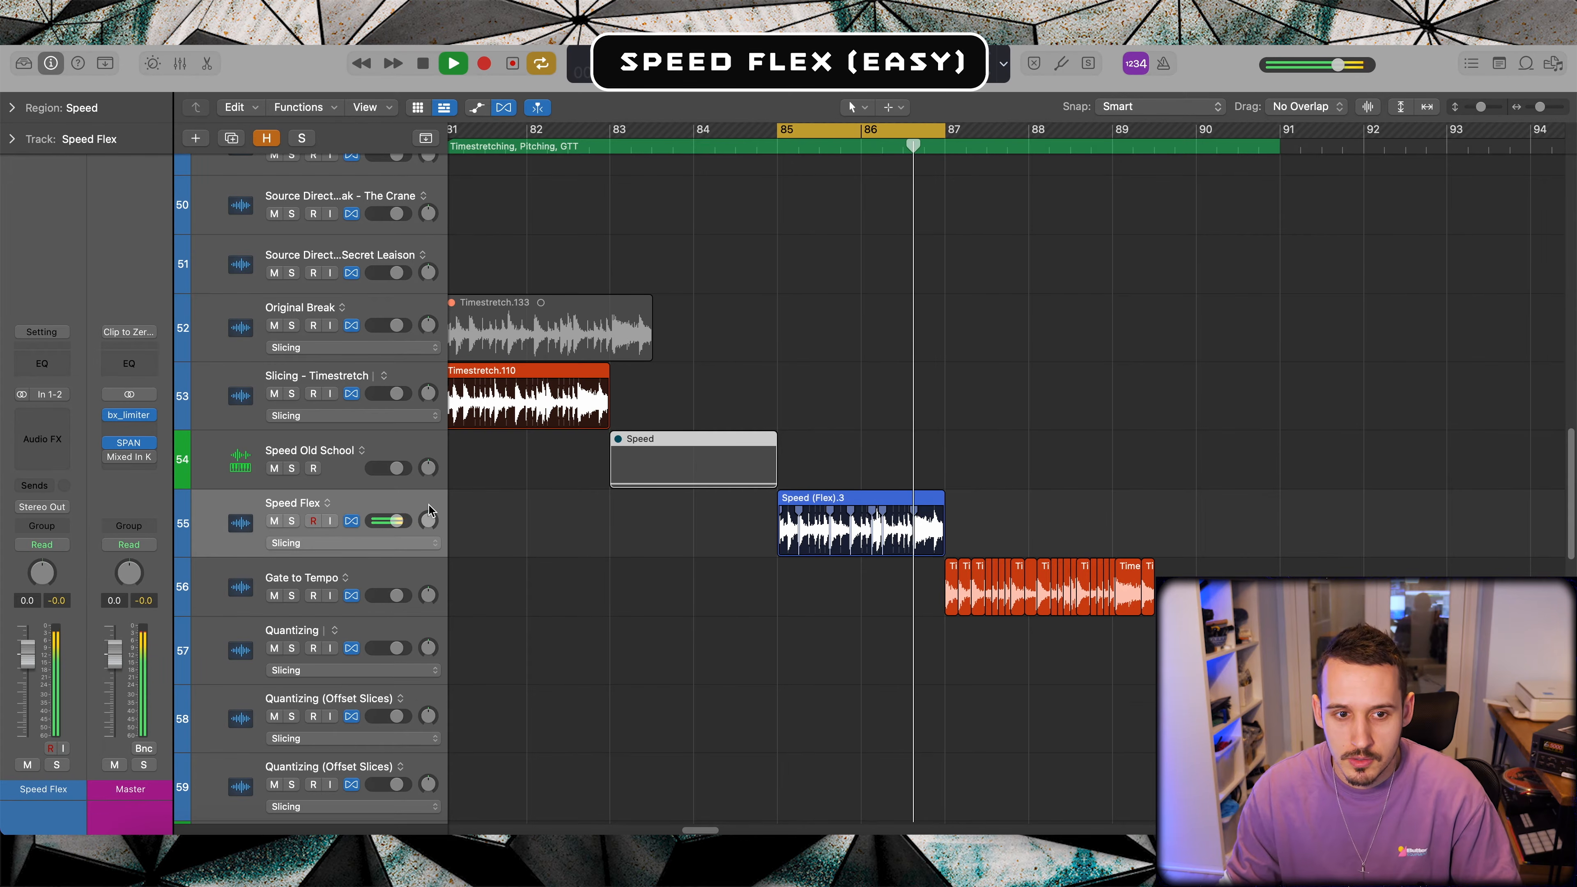
left_click(292, 543)
left_click(364, 587)
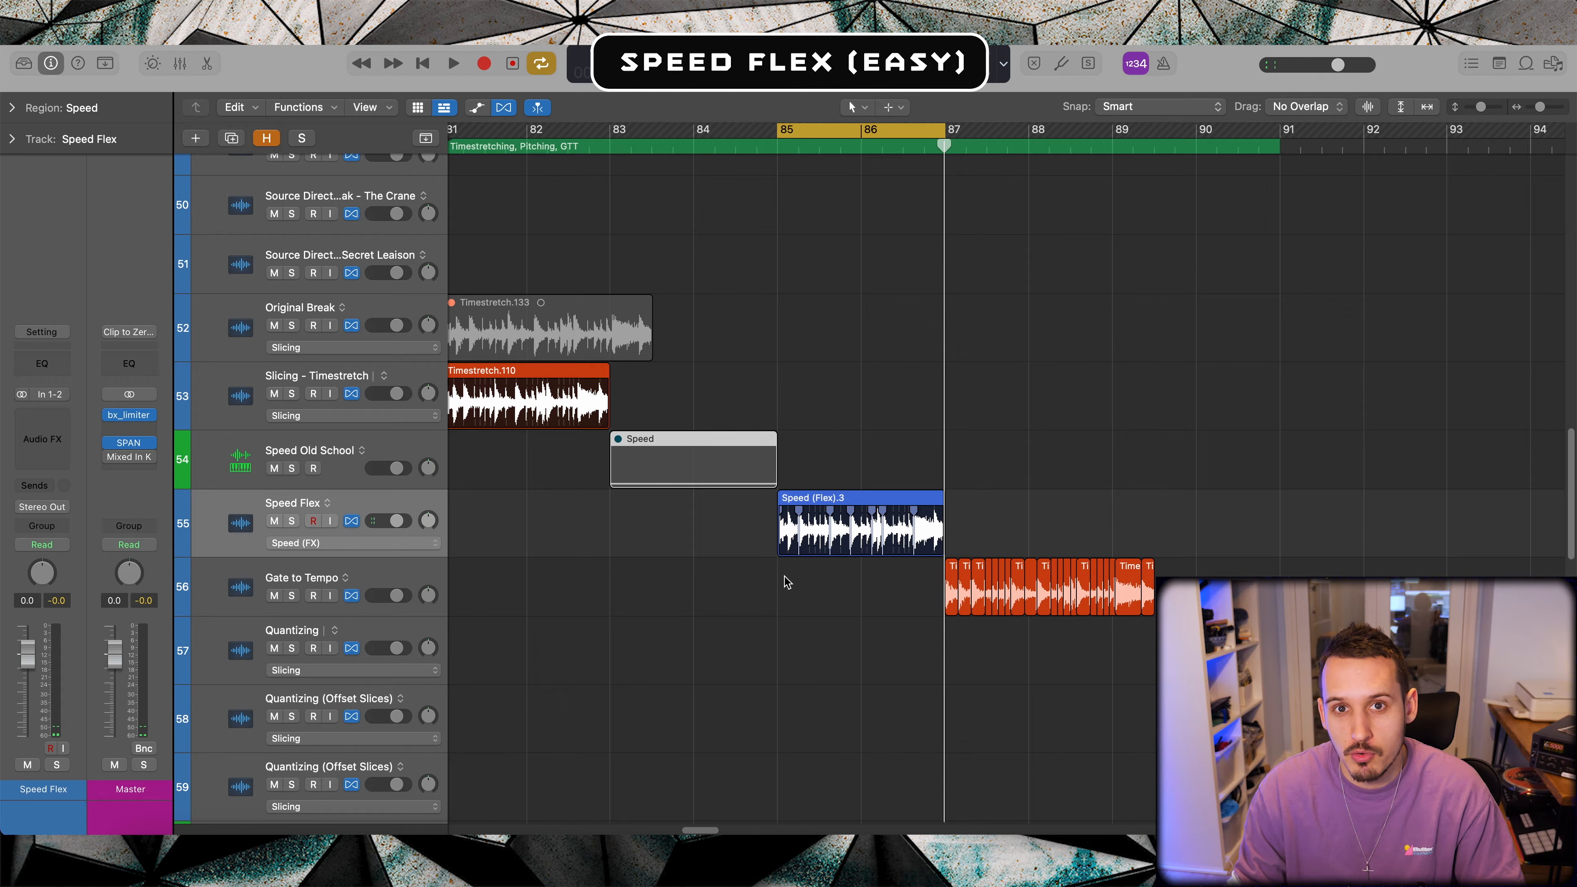
key("space")
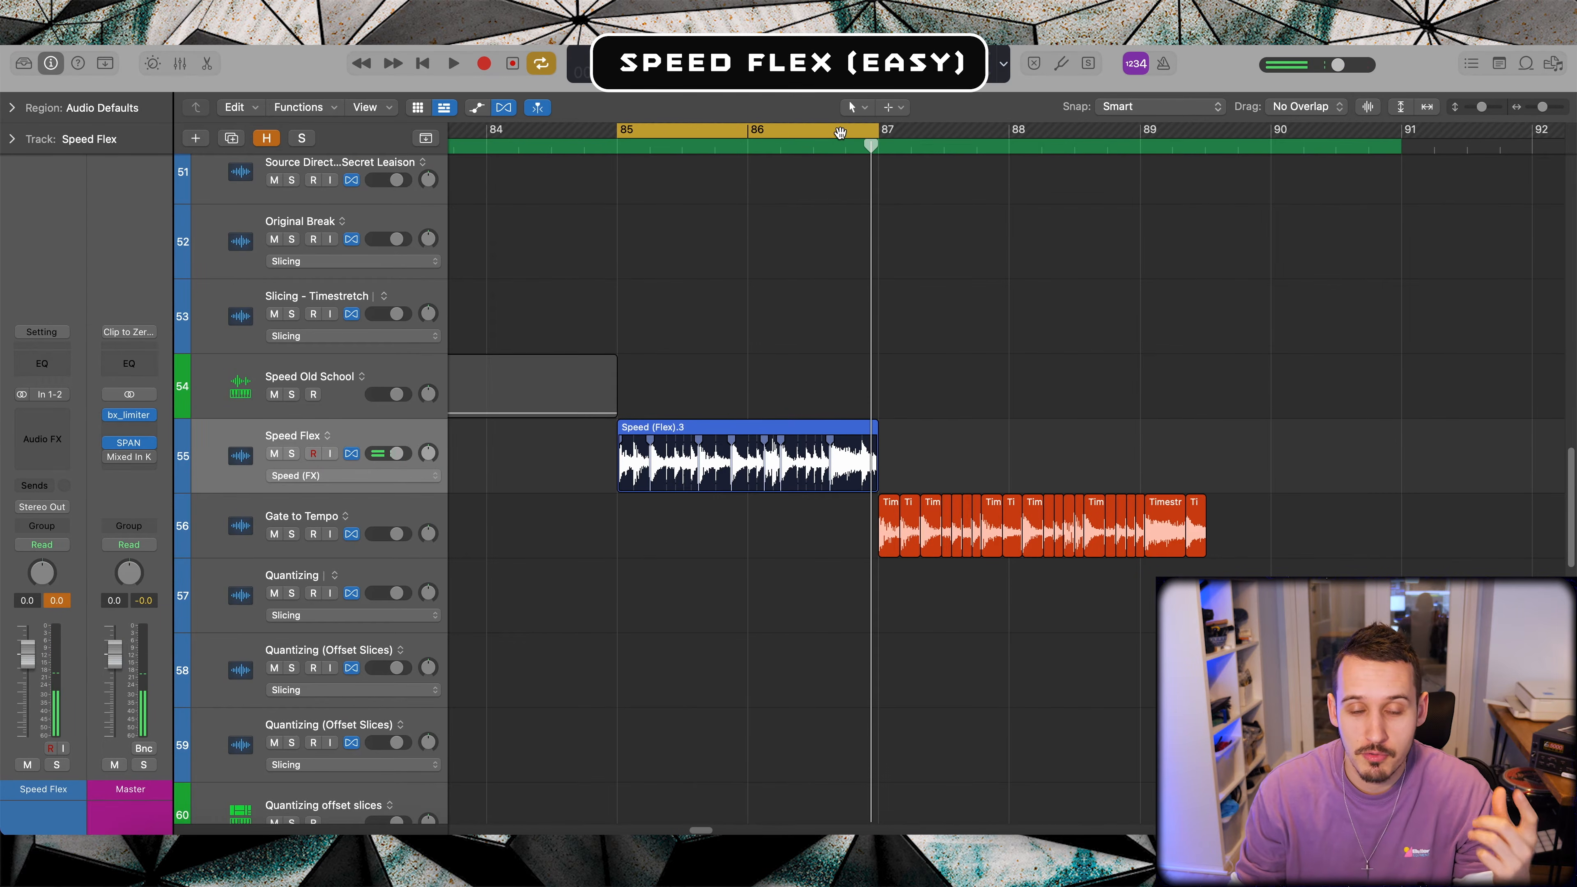
Step: Set the cycle range to bars 87 to 90, over the Gate to Tempo slices
left_click(840, 135)
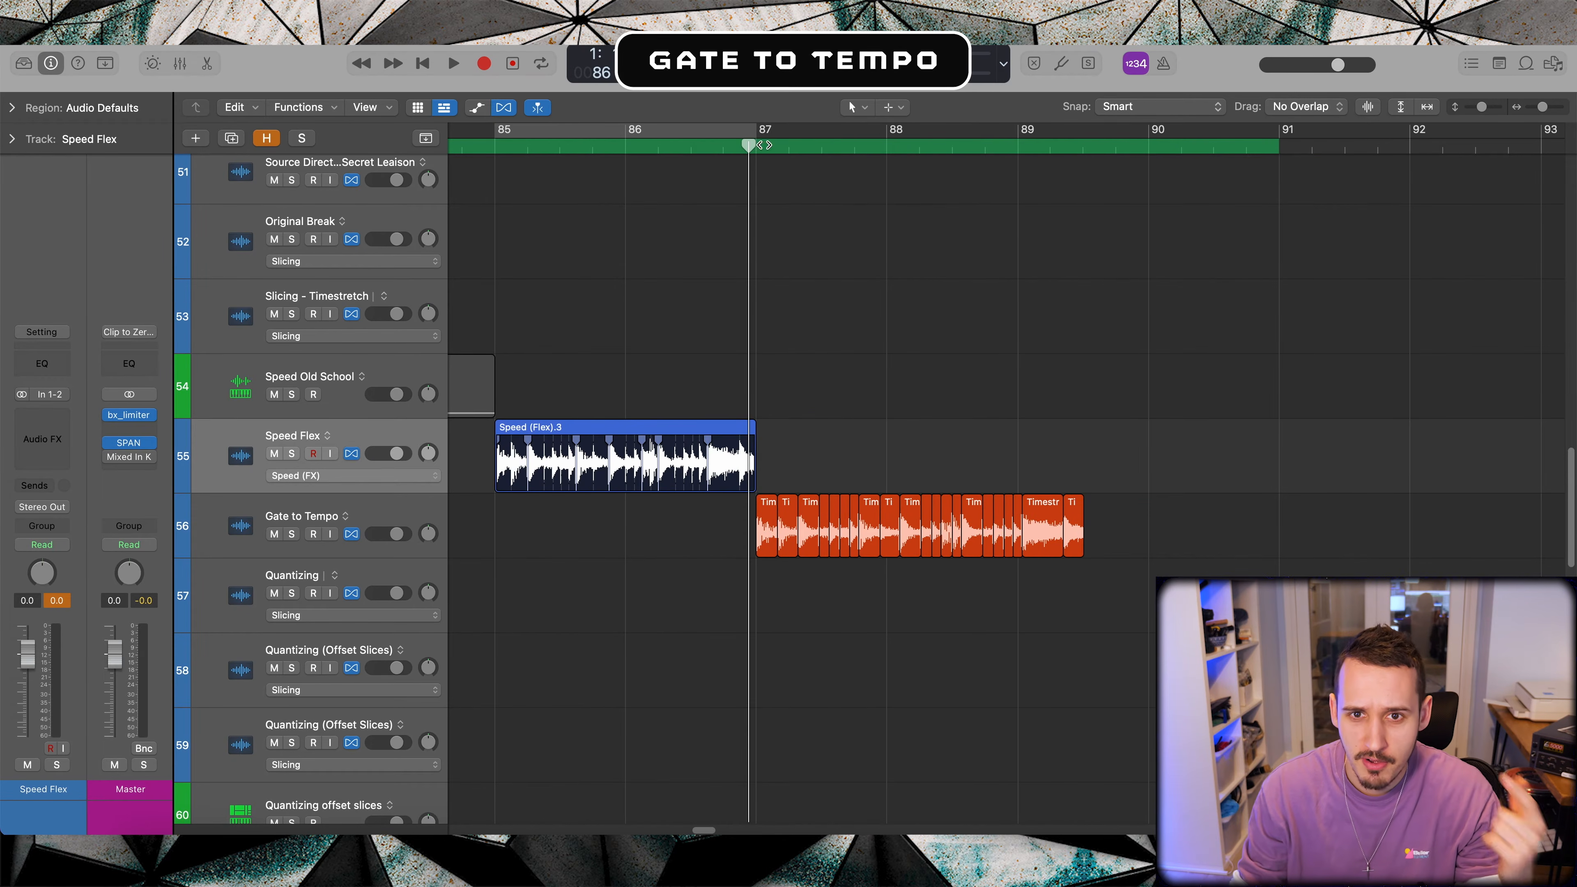
left_click_drag(764, 139, 1150, 156)
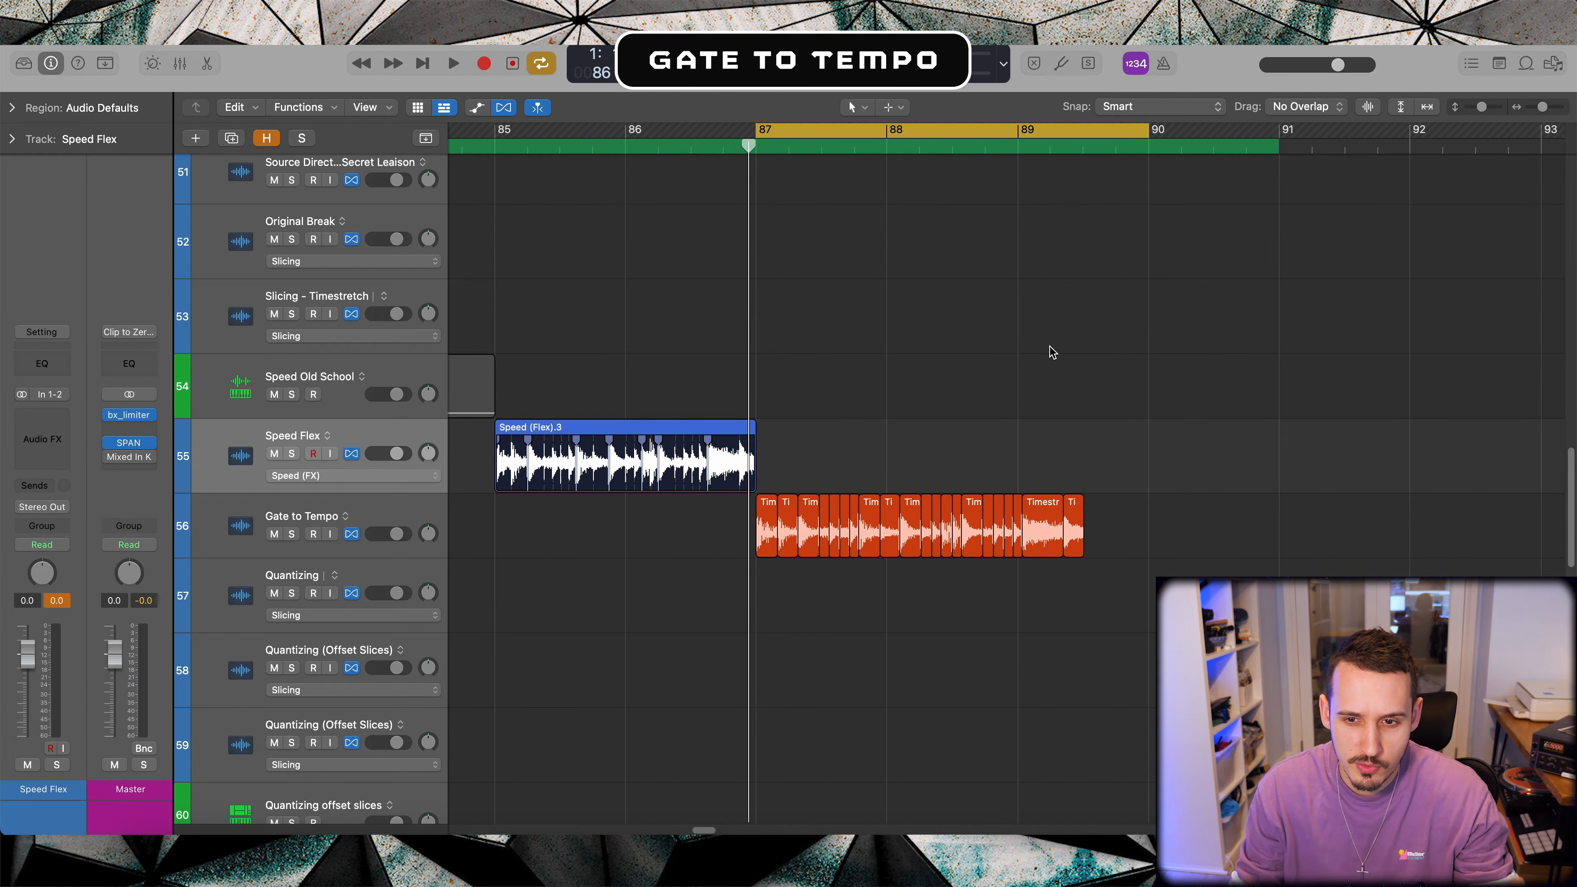
Step: Convert all the Gate to Tempo slices to a new Sampler track, creating one-shot zones from regions with the instrument name Timestretch
scroll(1047, 373, "down", 2)
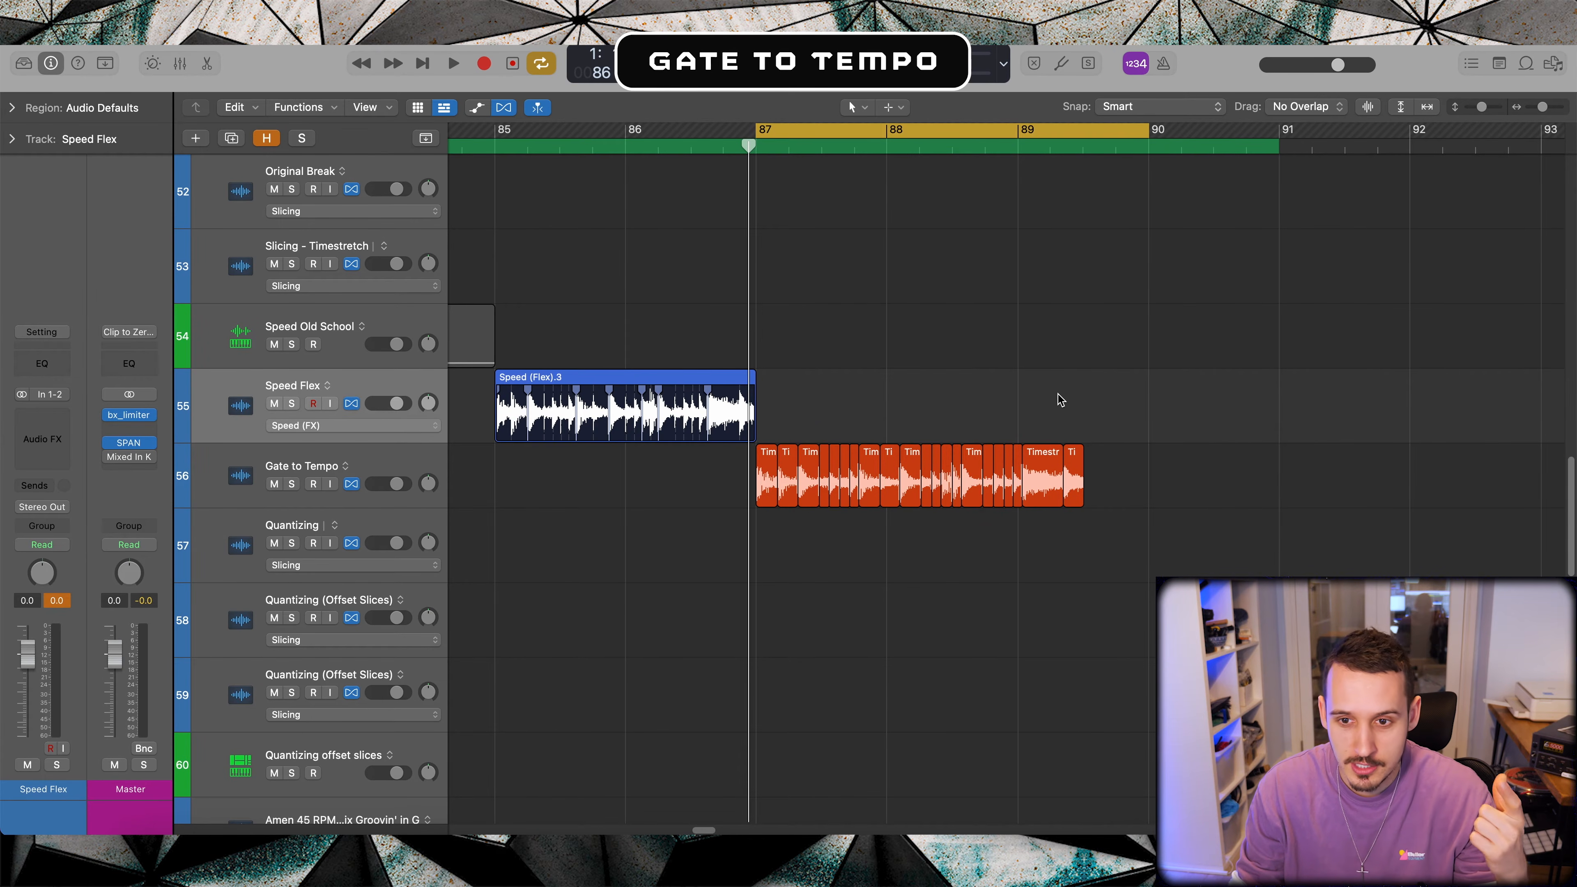
scroll(1065, 407, "right", 2)
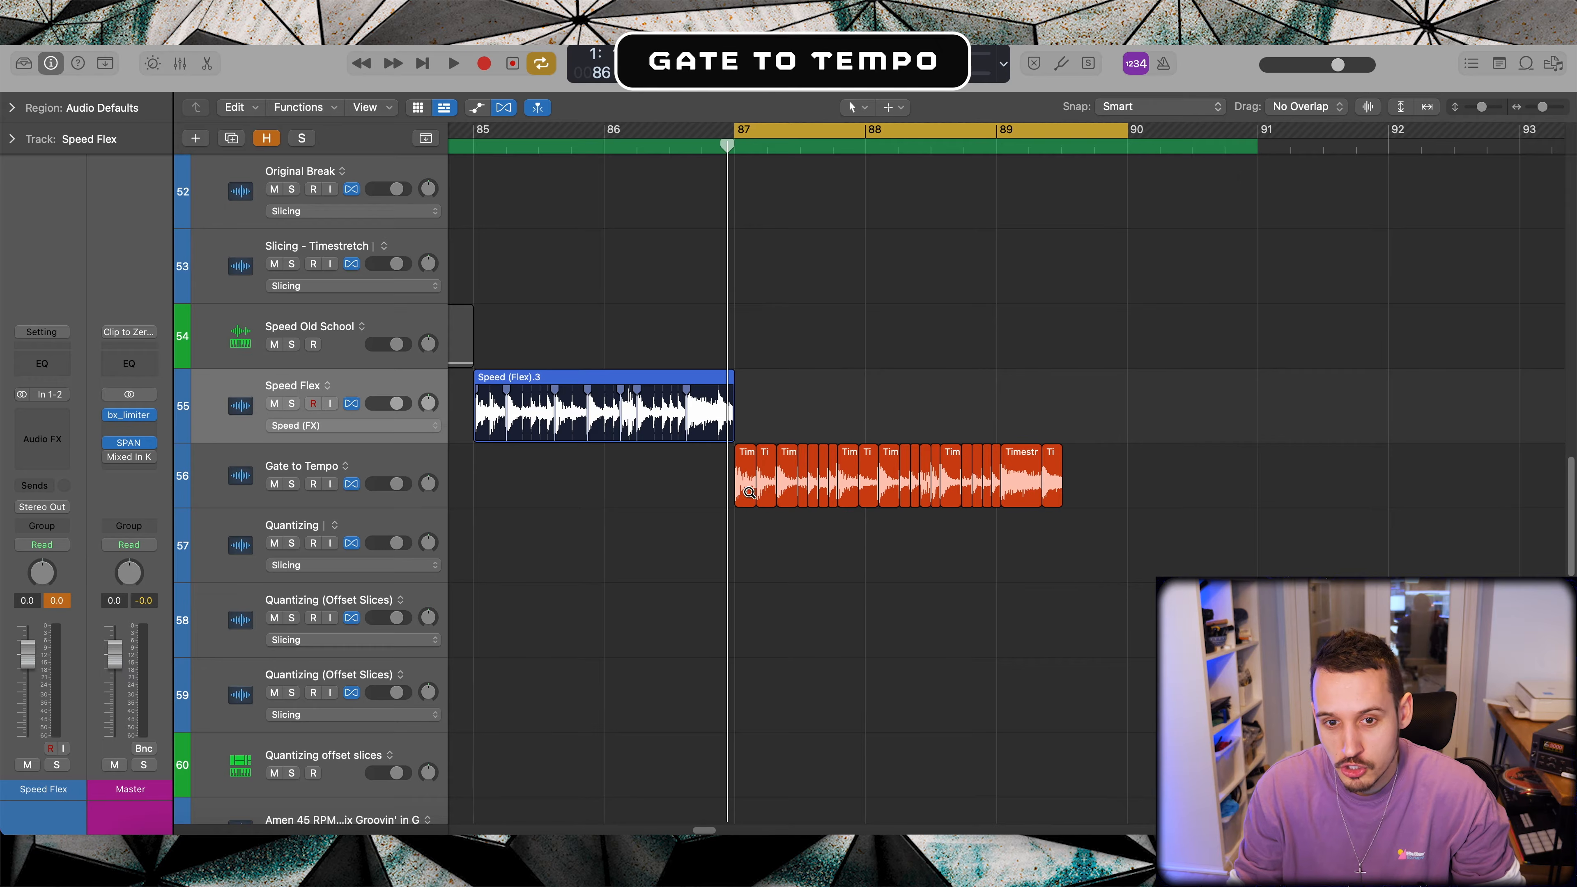
scroll(809, 475, "up", 2)
scroll(809, 475, "right", 1)
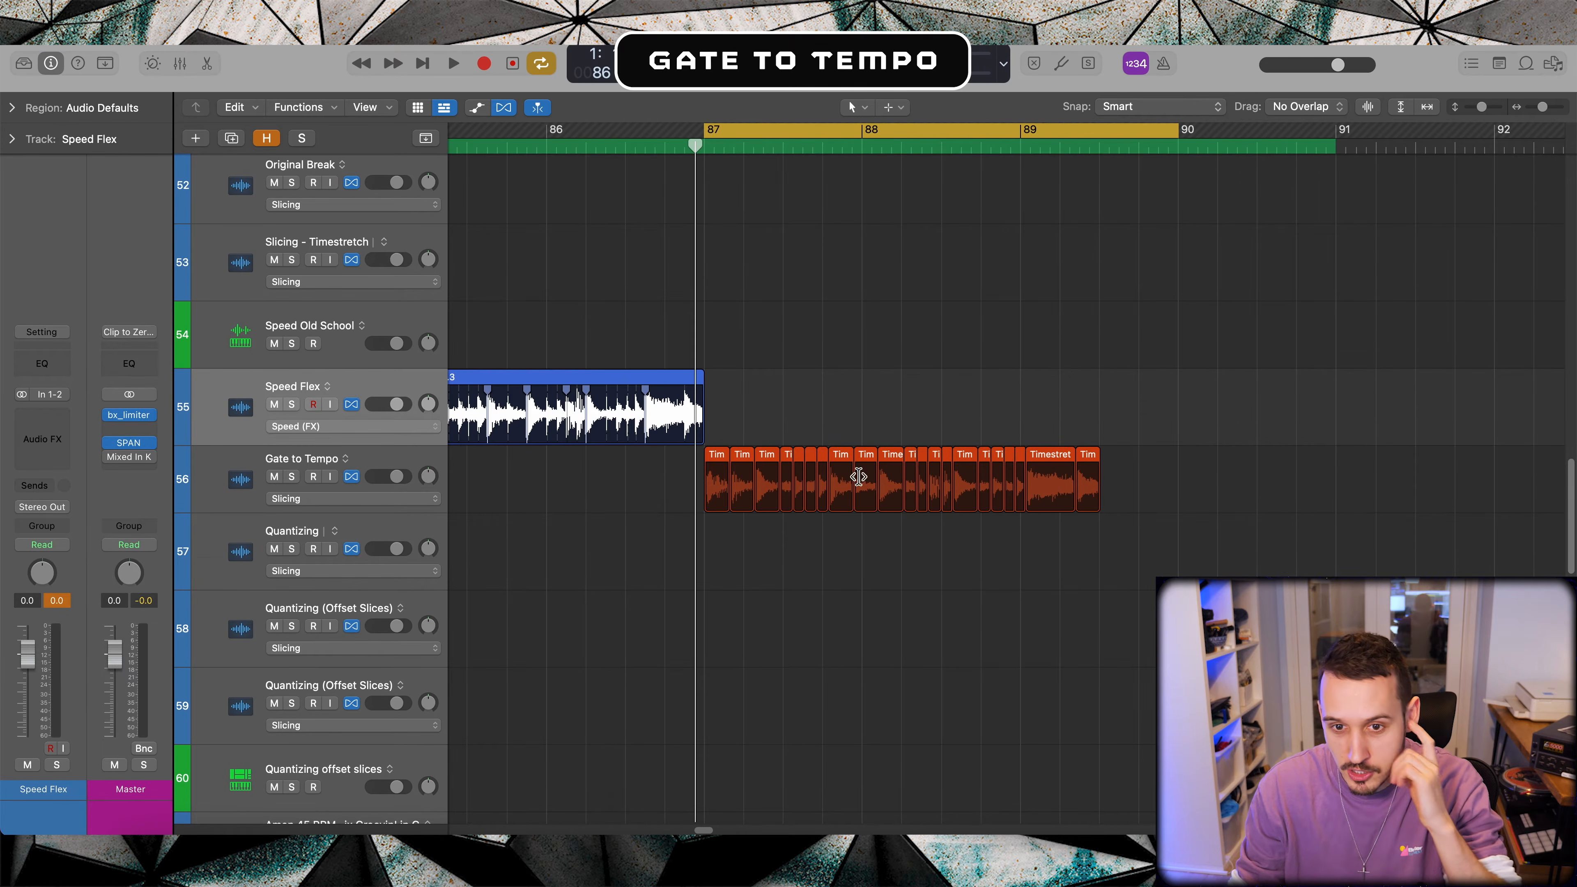
left_click_drag(1215, 450, 674, 550)
right_click(717, 479)
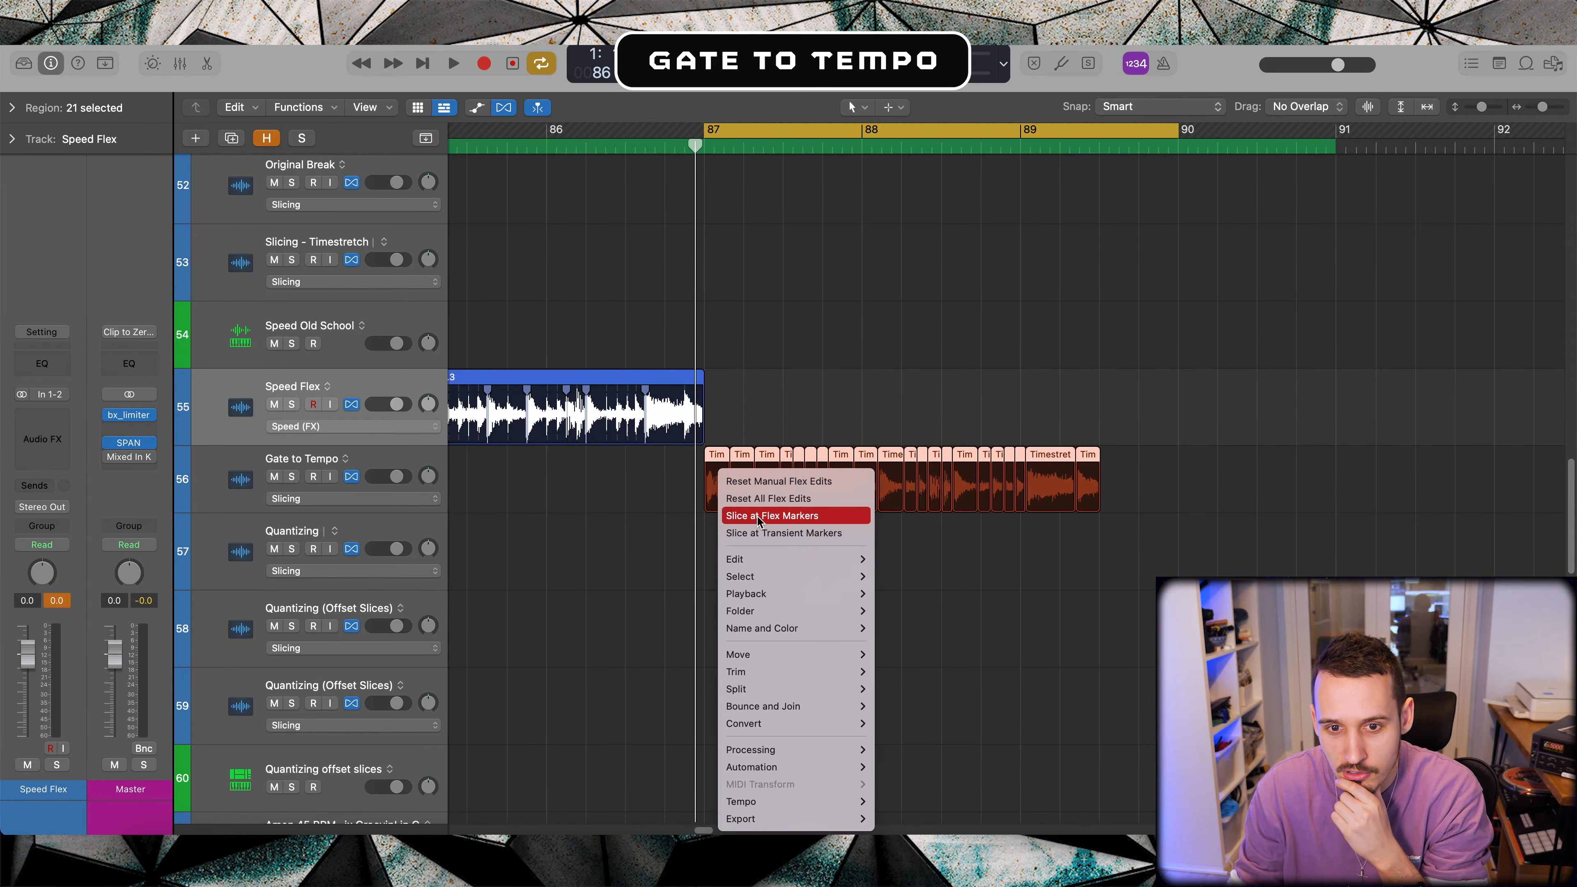
mouse_move(794, 725)
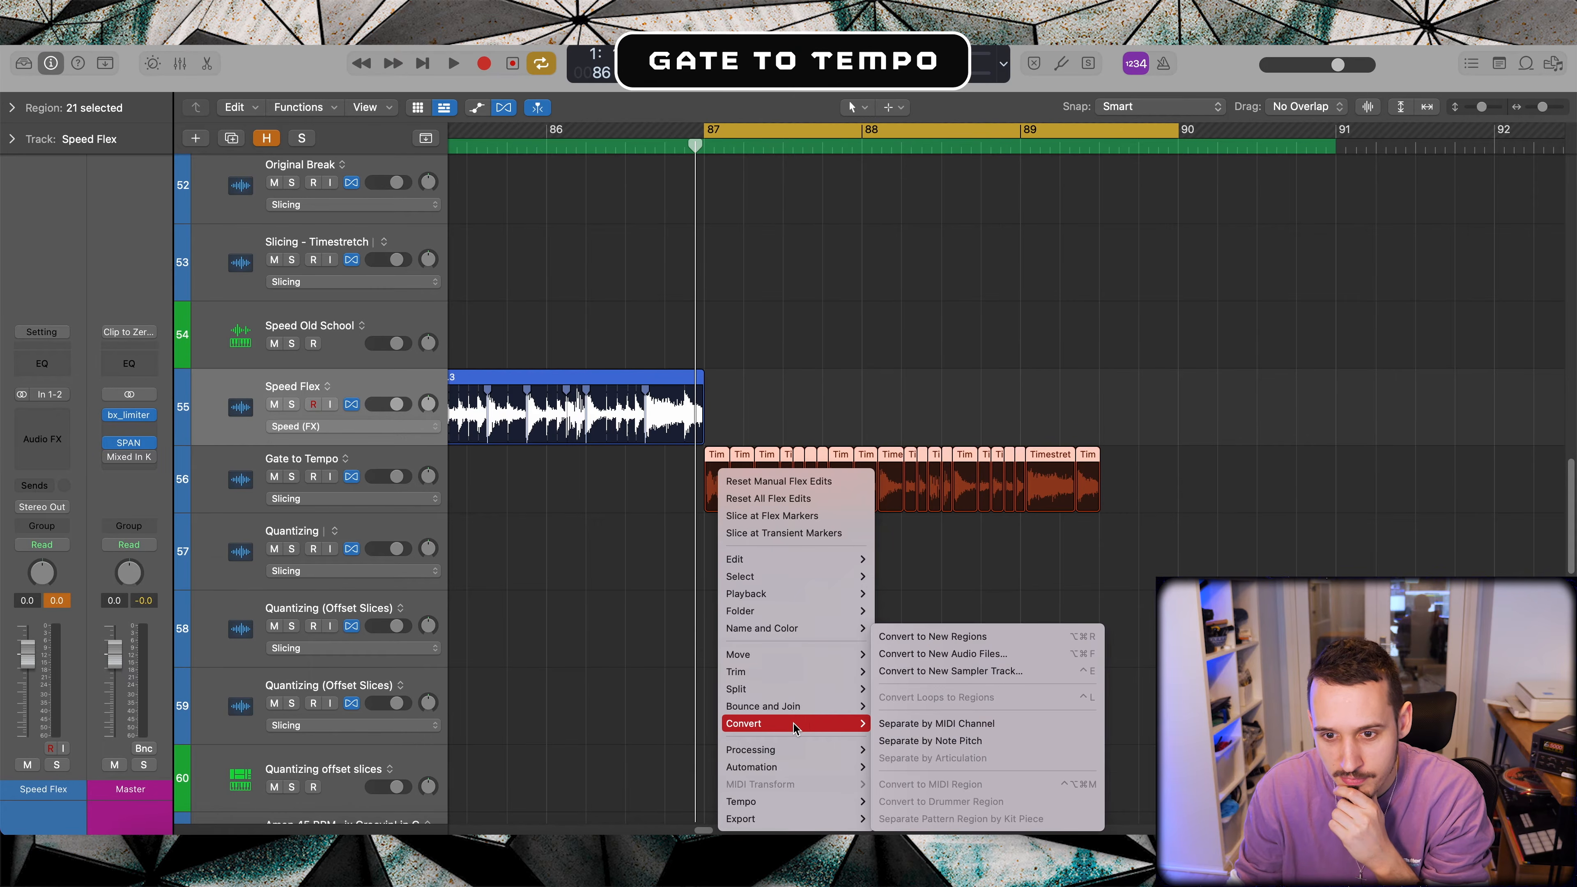
left_click(998, 671)
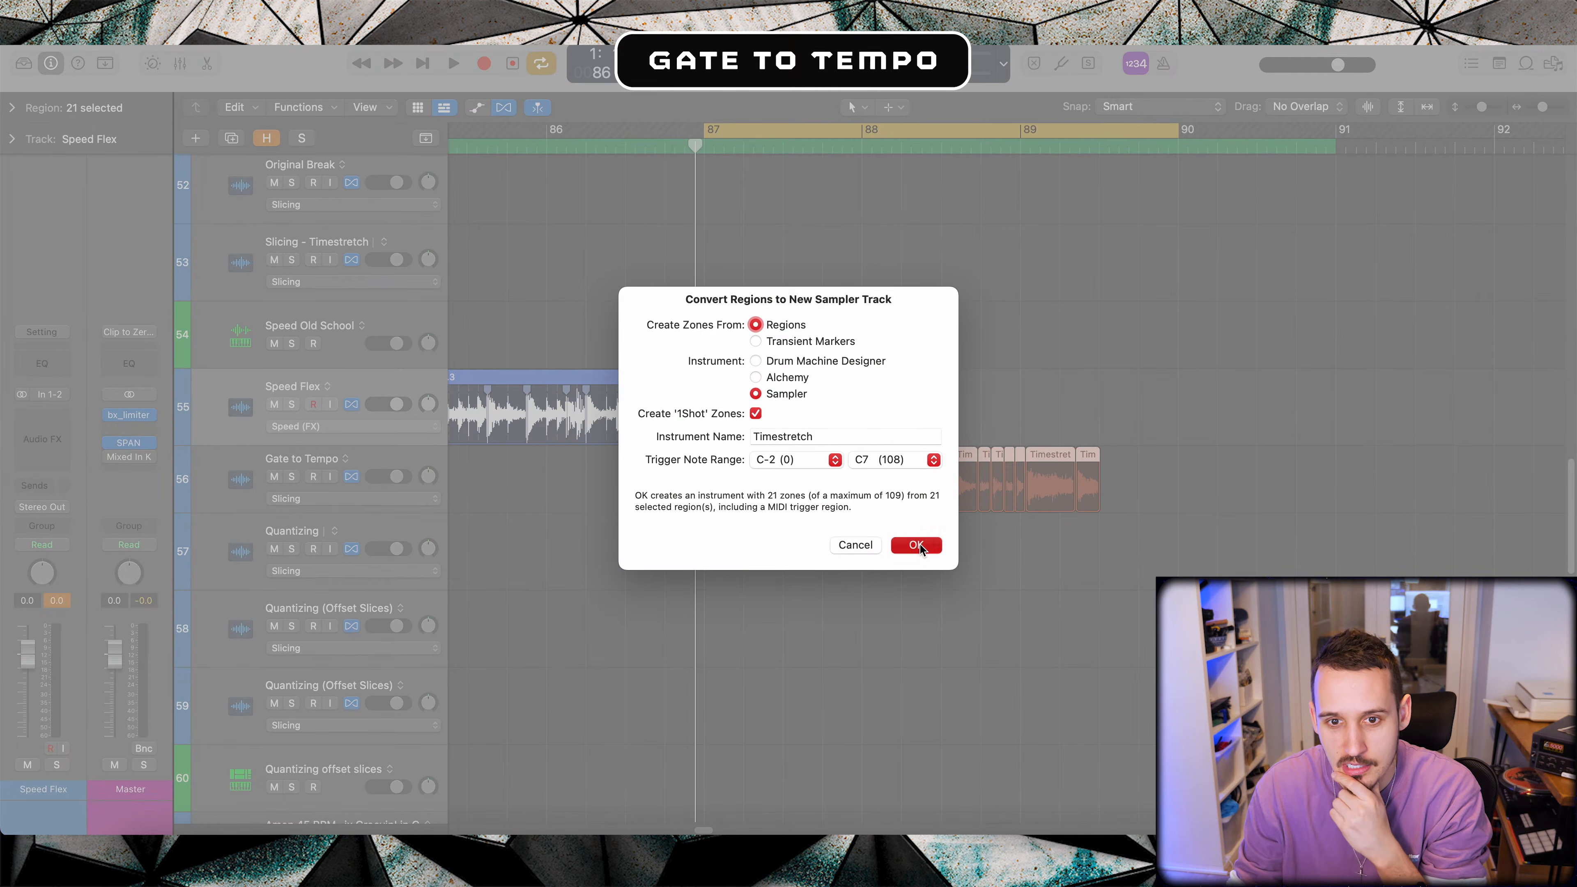
left_click(927, 541)
left_click(1110, 440)
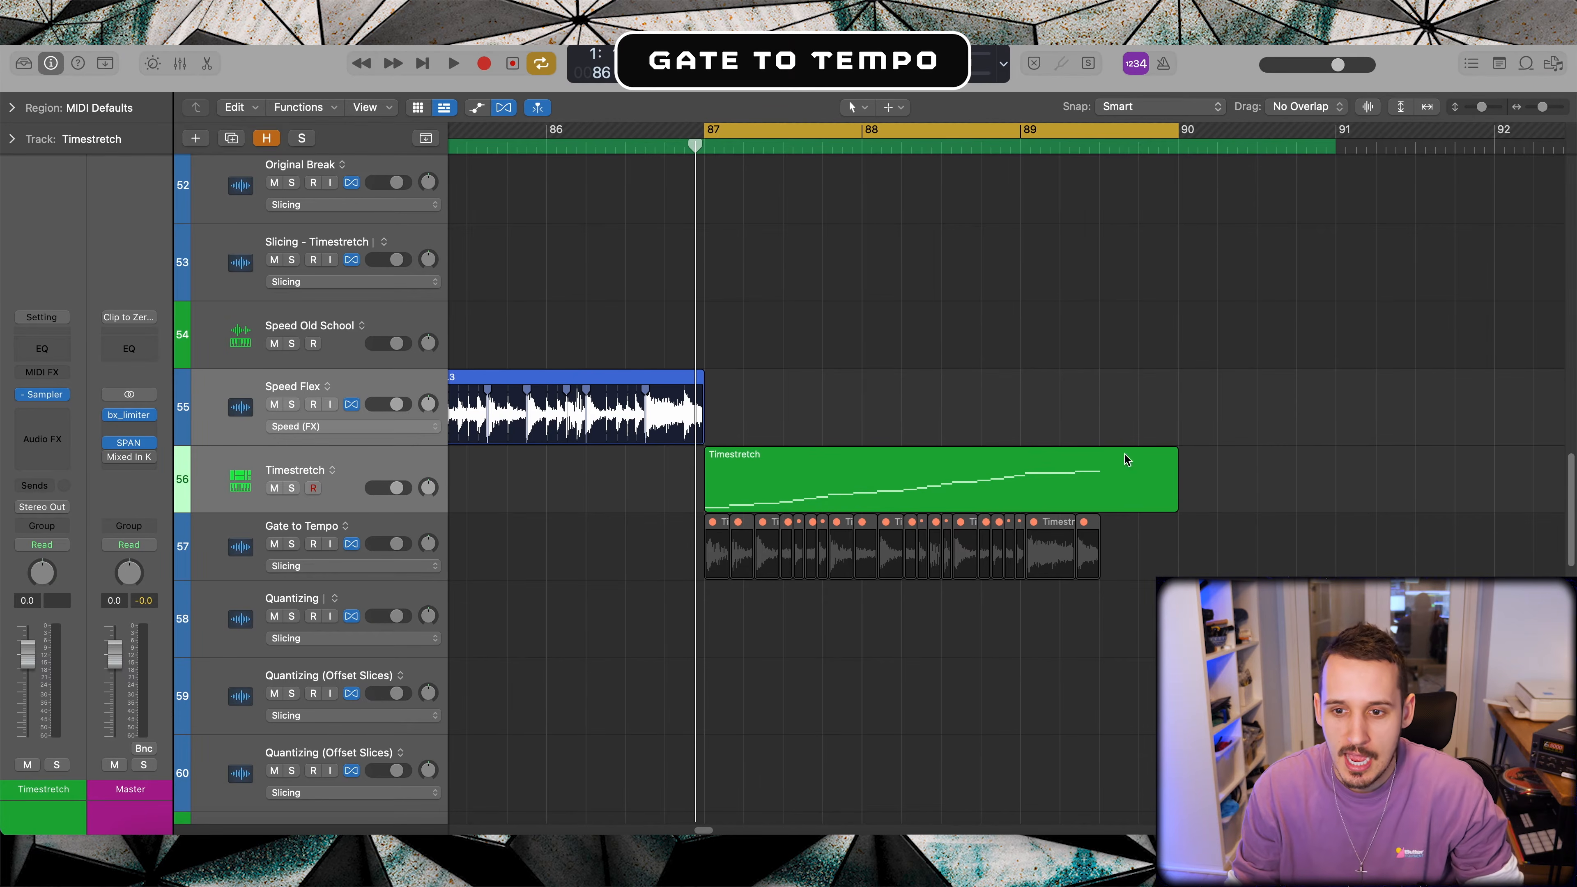
Step: Split the Timestretch MIDI region at the start of the empty stretch after its last note and delete the leftover piece
left_click(1092, 545)
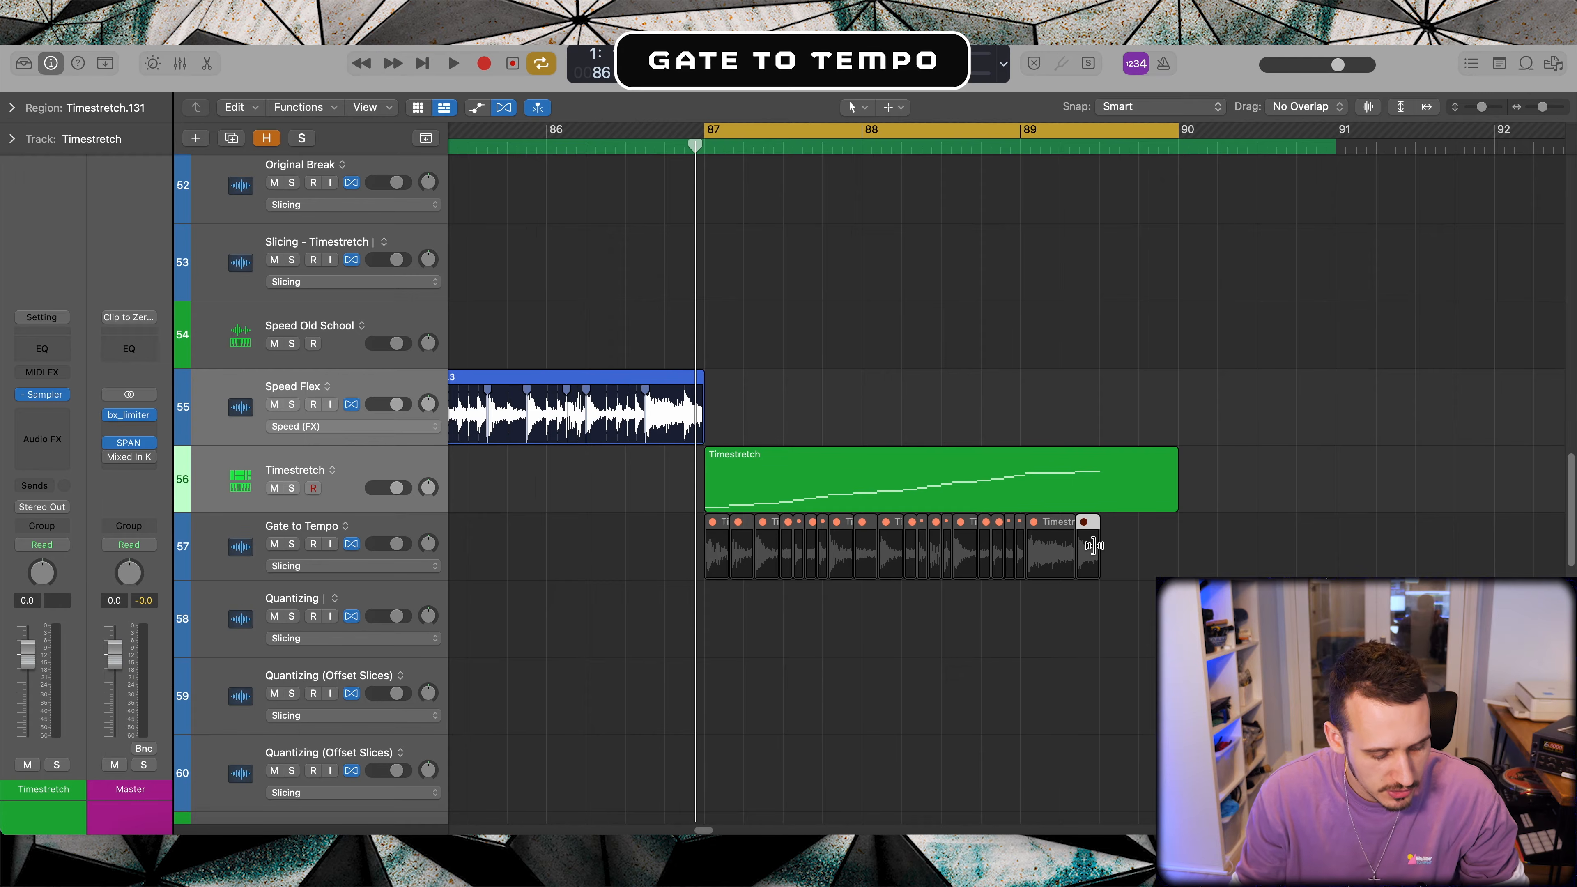
key("ctrl+Right")
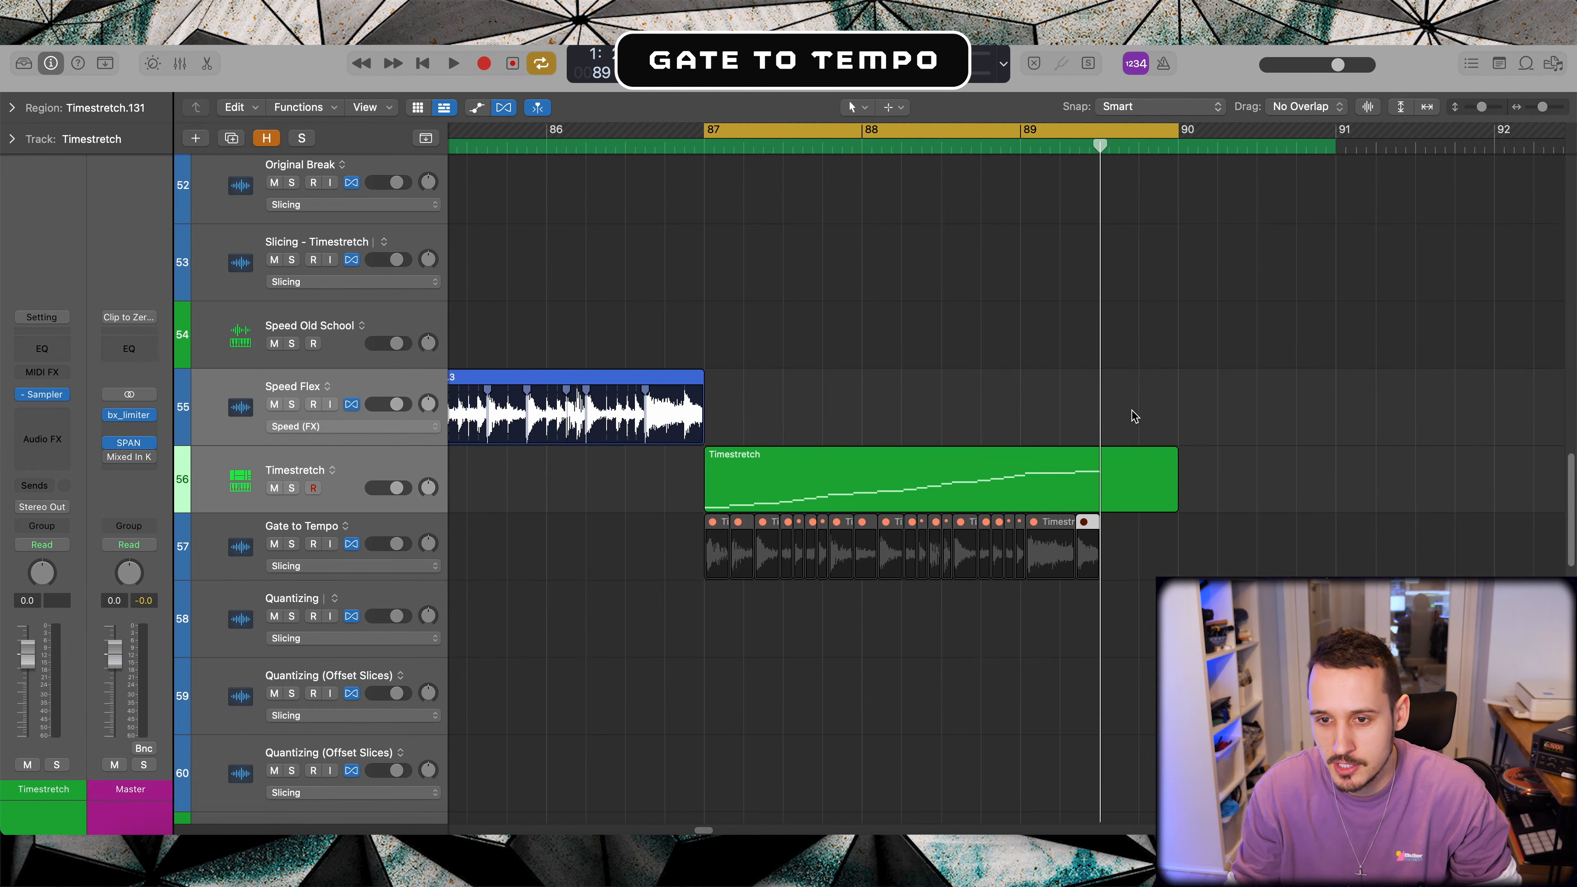
left_click(1120, 483)
key("super+t")
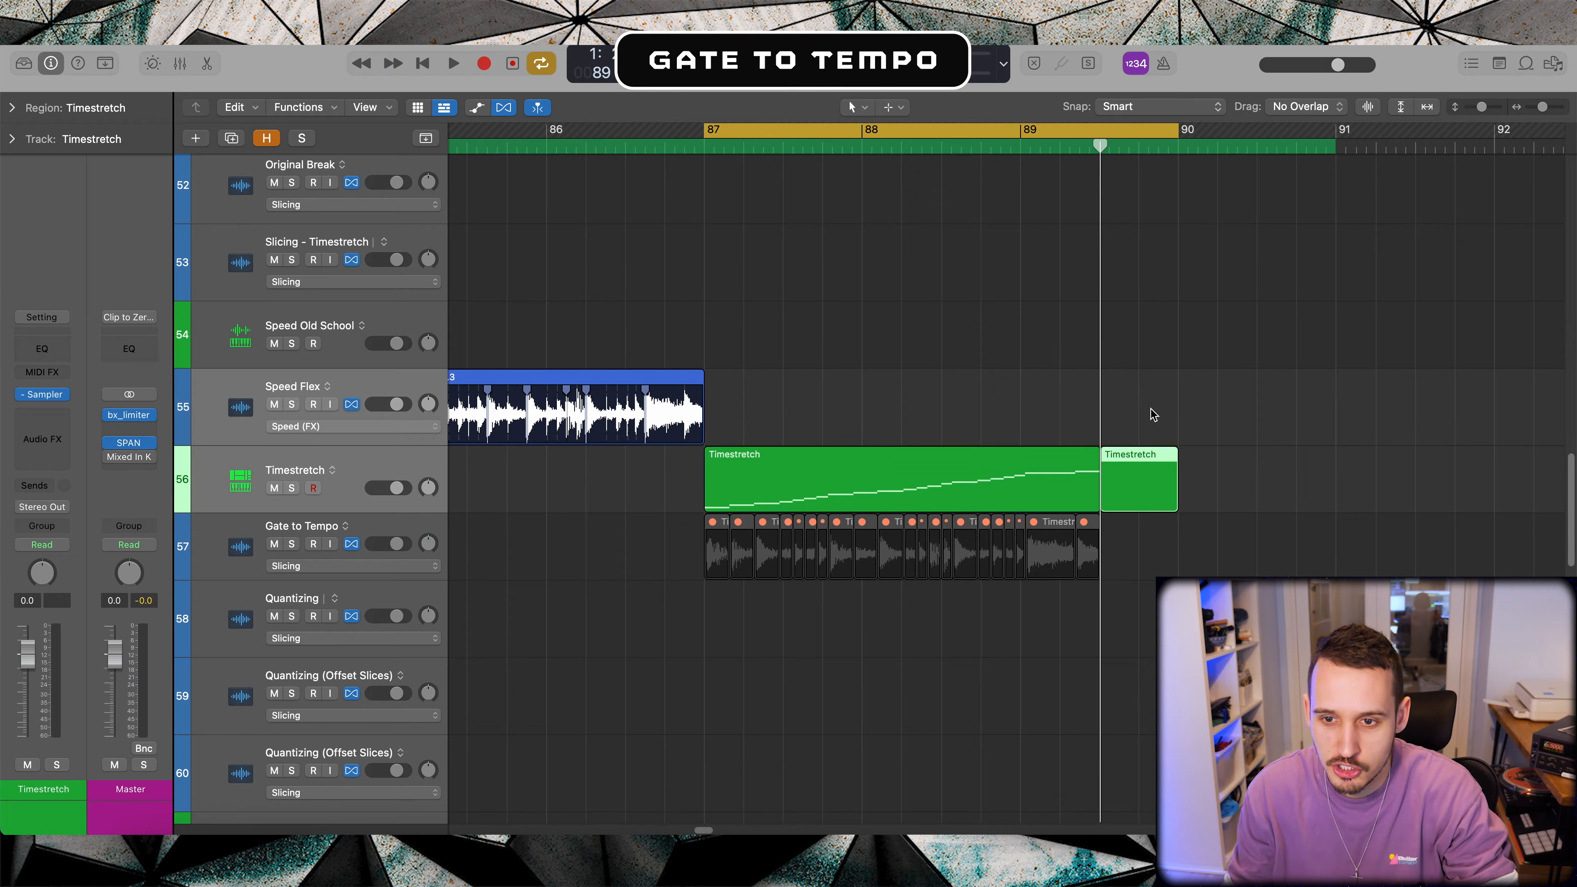
key("Delete")
Step: Time-compress the Timestretch MIDI region to end at bar 89 and set the cycle range to bars 87 to 89
left_click_drag(1062, 140, 1194, 168)
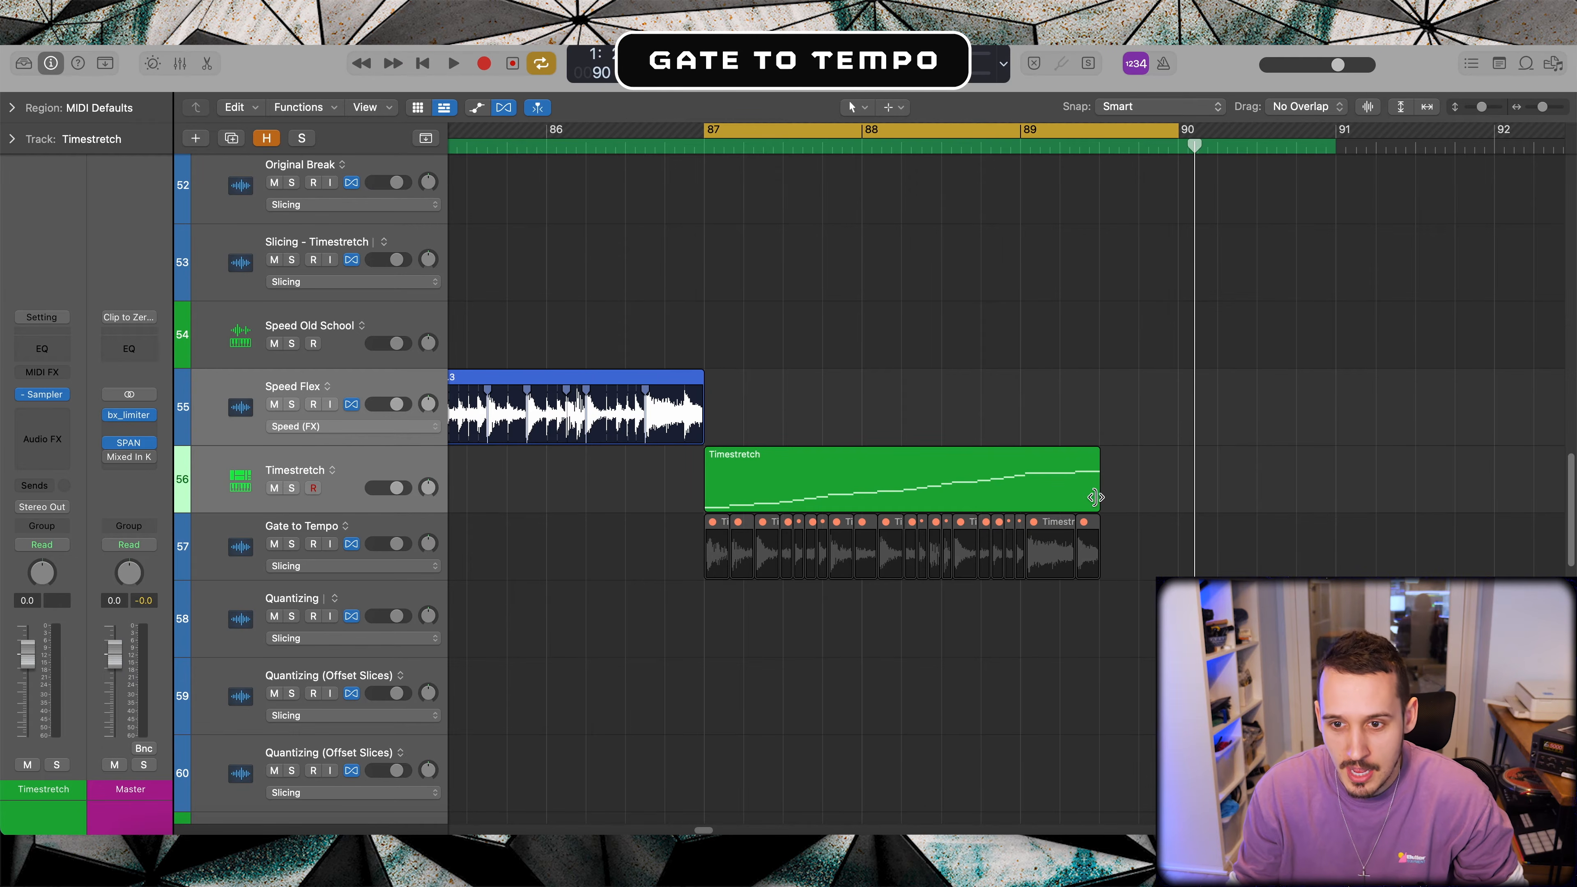
left_click_drag(1096, 497, 1018, 486)
left_click(1013, 133)
left_click_drag(1014, 133, 699, 146)
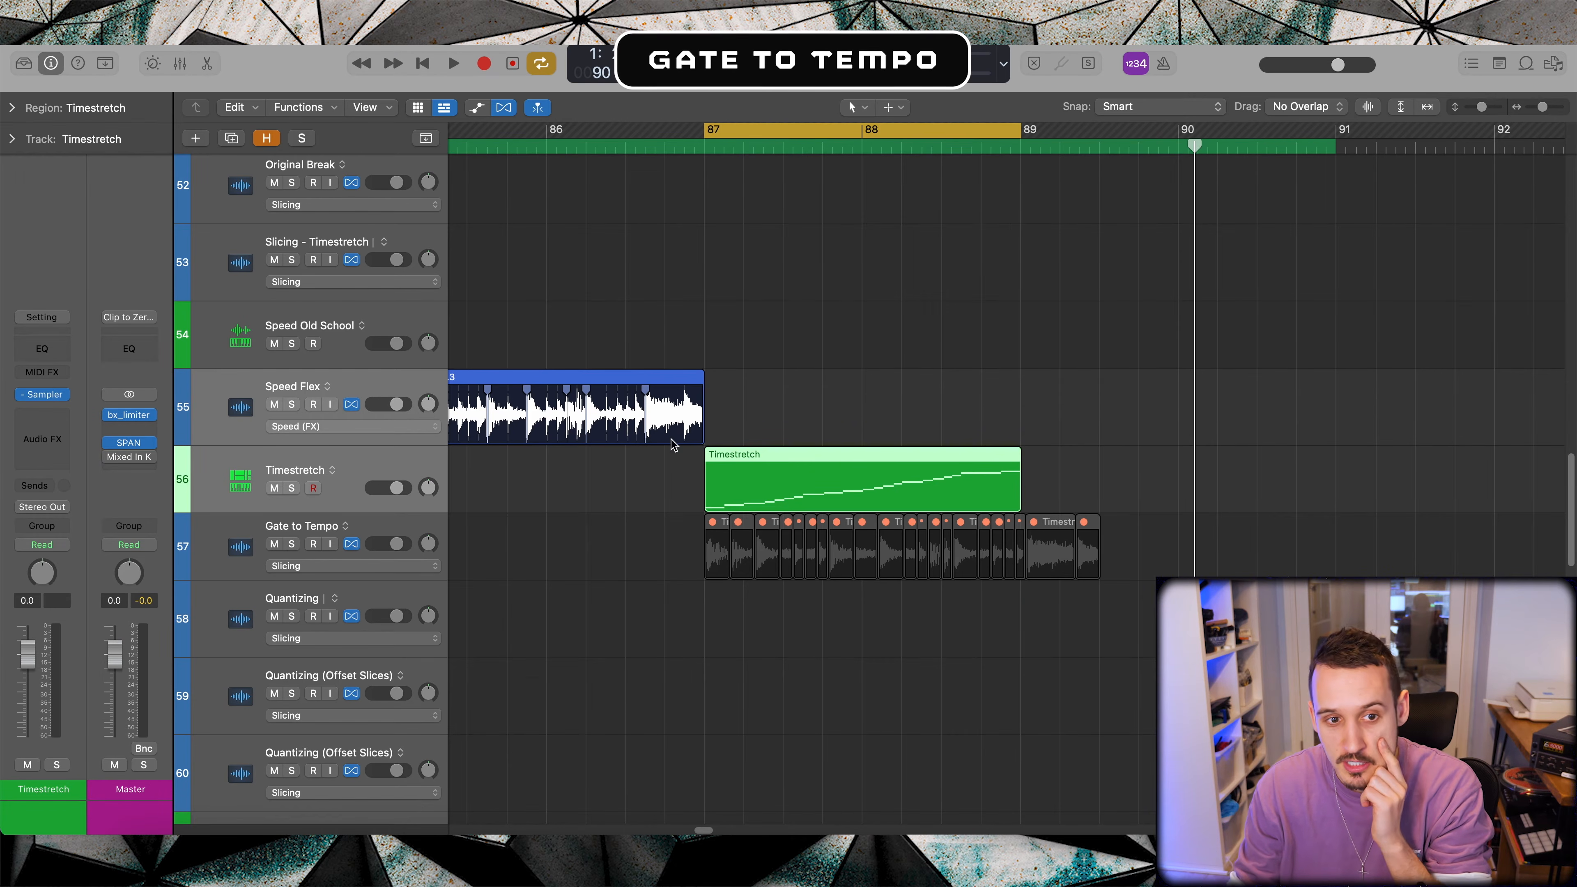
Step: Open the Timestretch track's Sampler, add the Sample columns to the zone list and show the mapping as that list
left_click(398, 466)
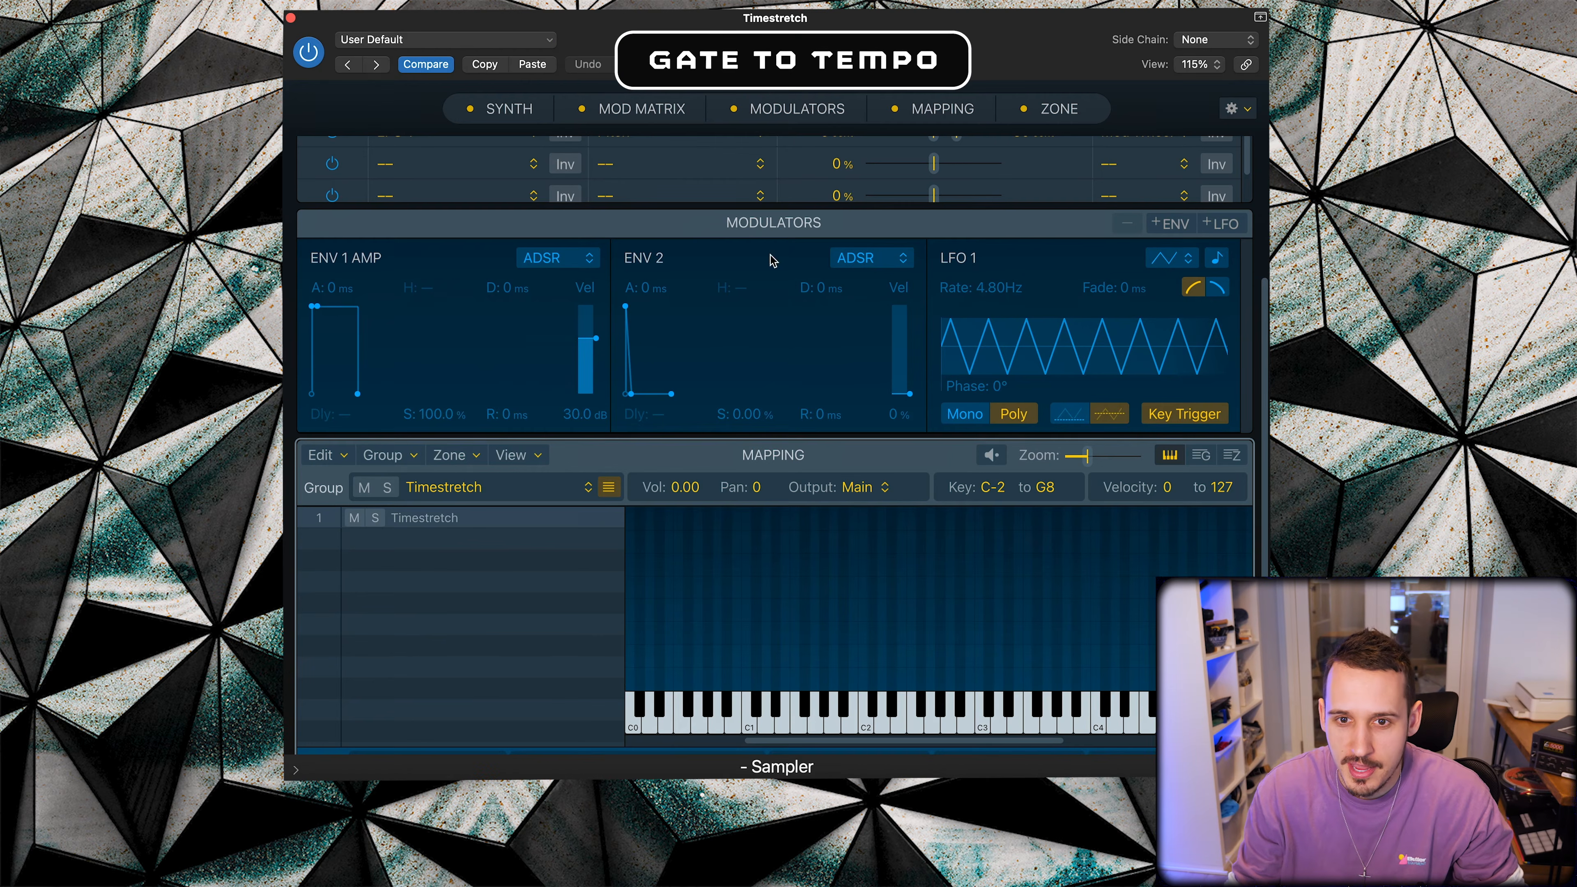
left_click(517, 455)
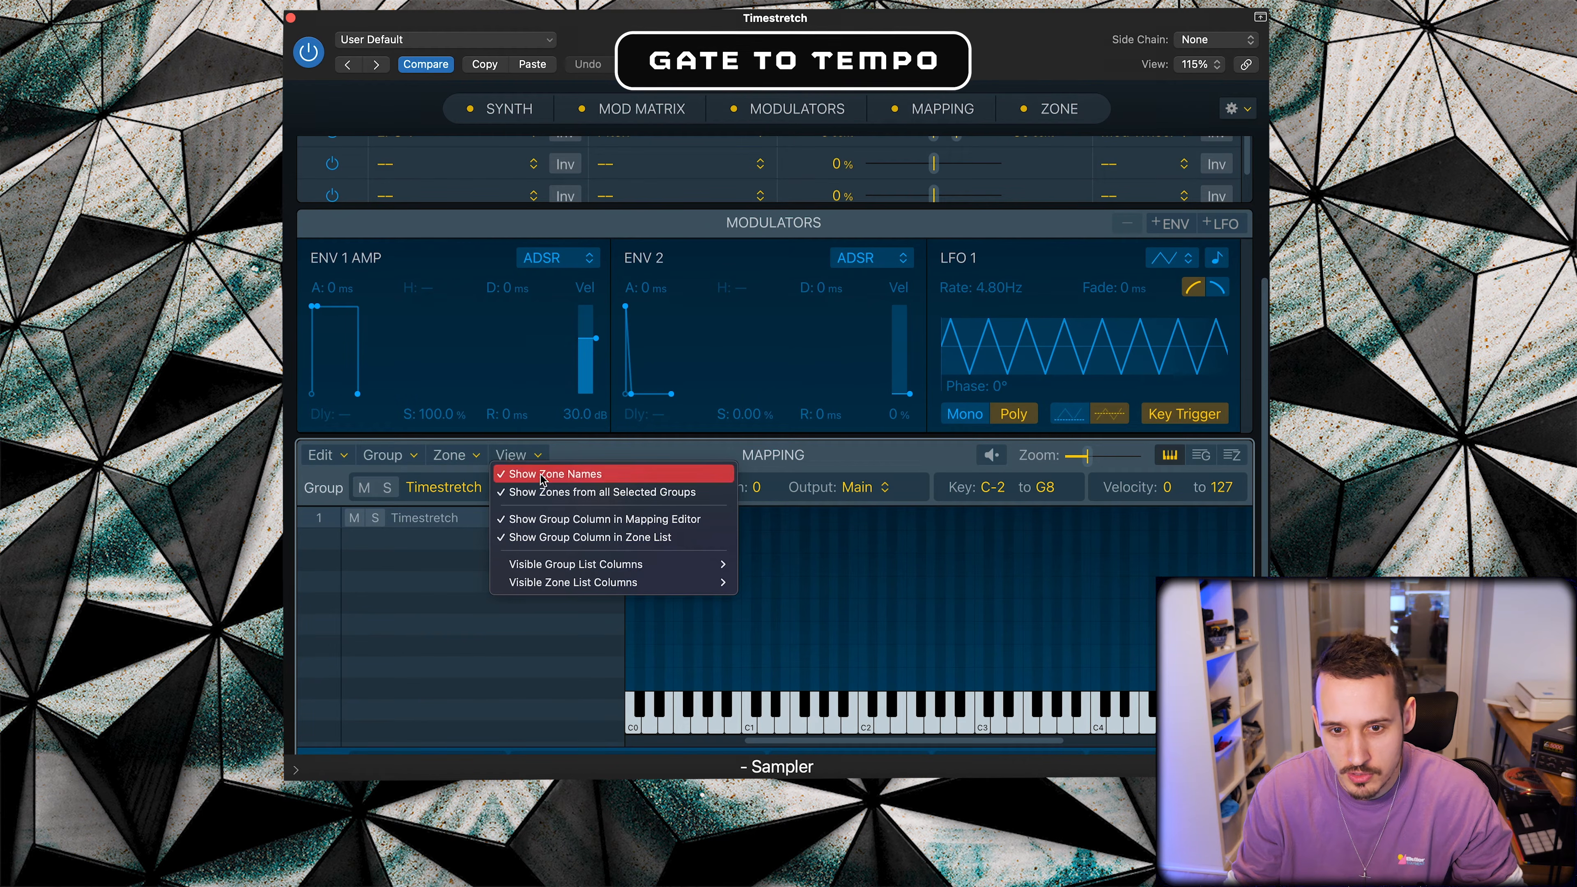
mouse_move(526, 589)
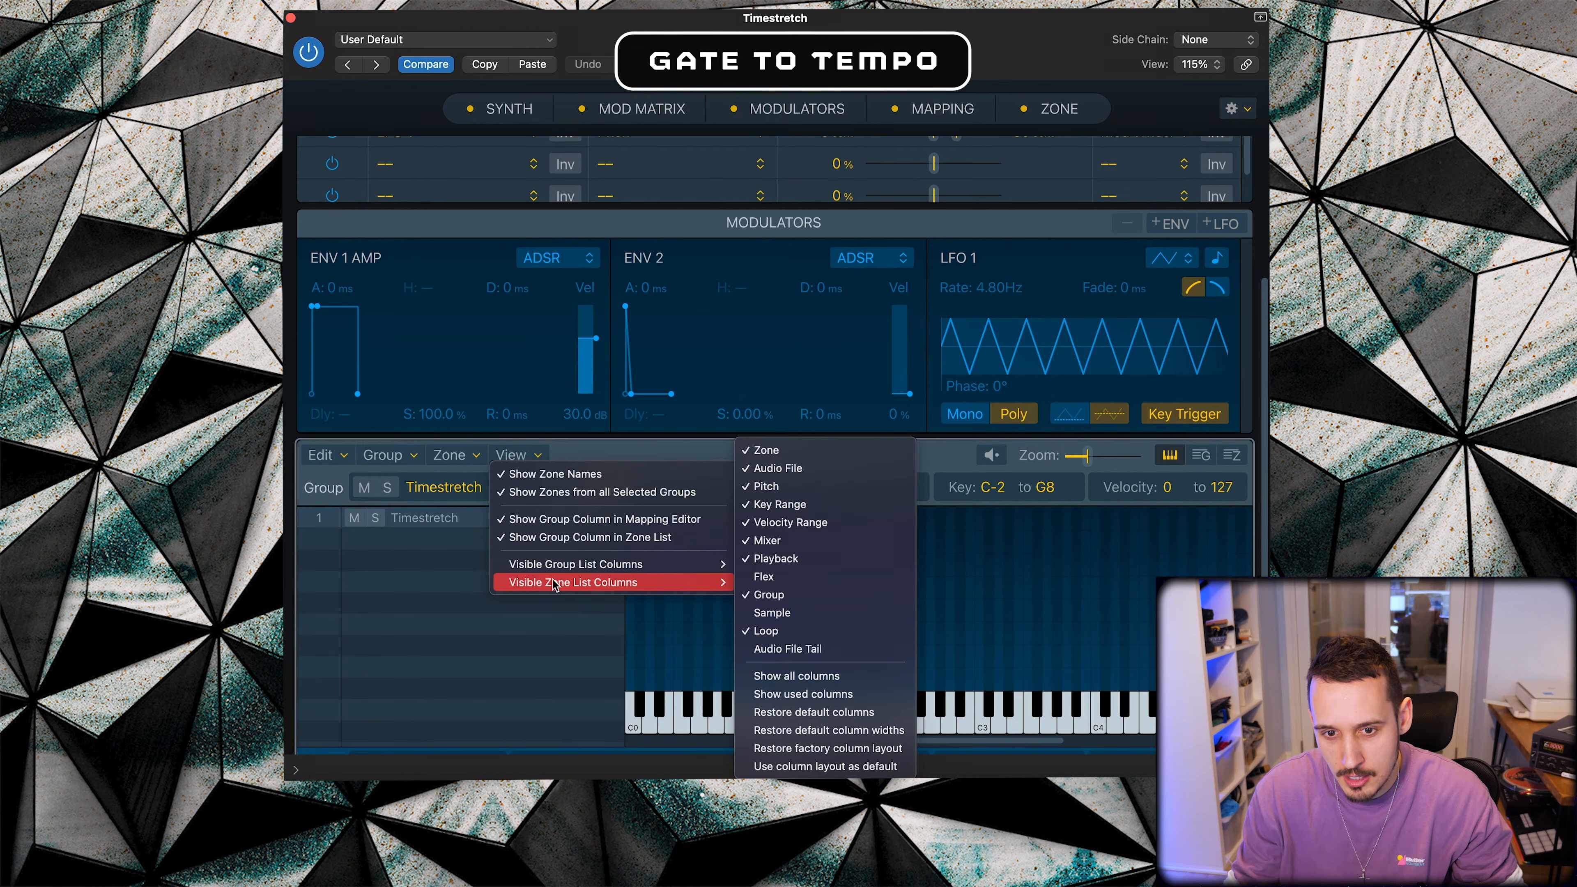
left_click(804, 615)
left_click(1231, 455)
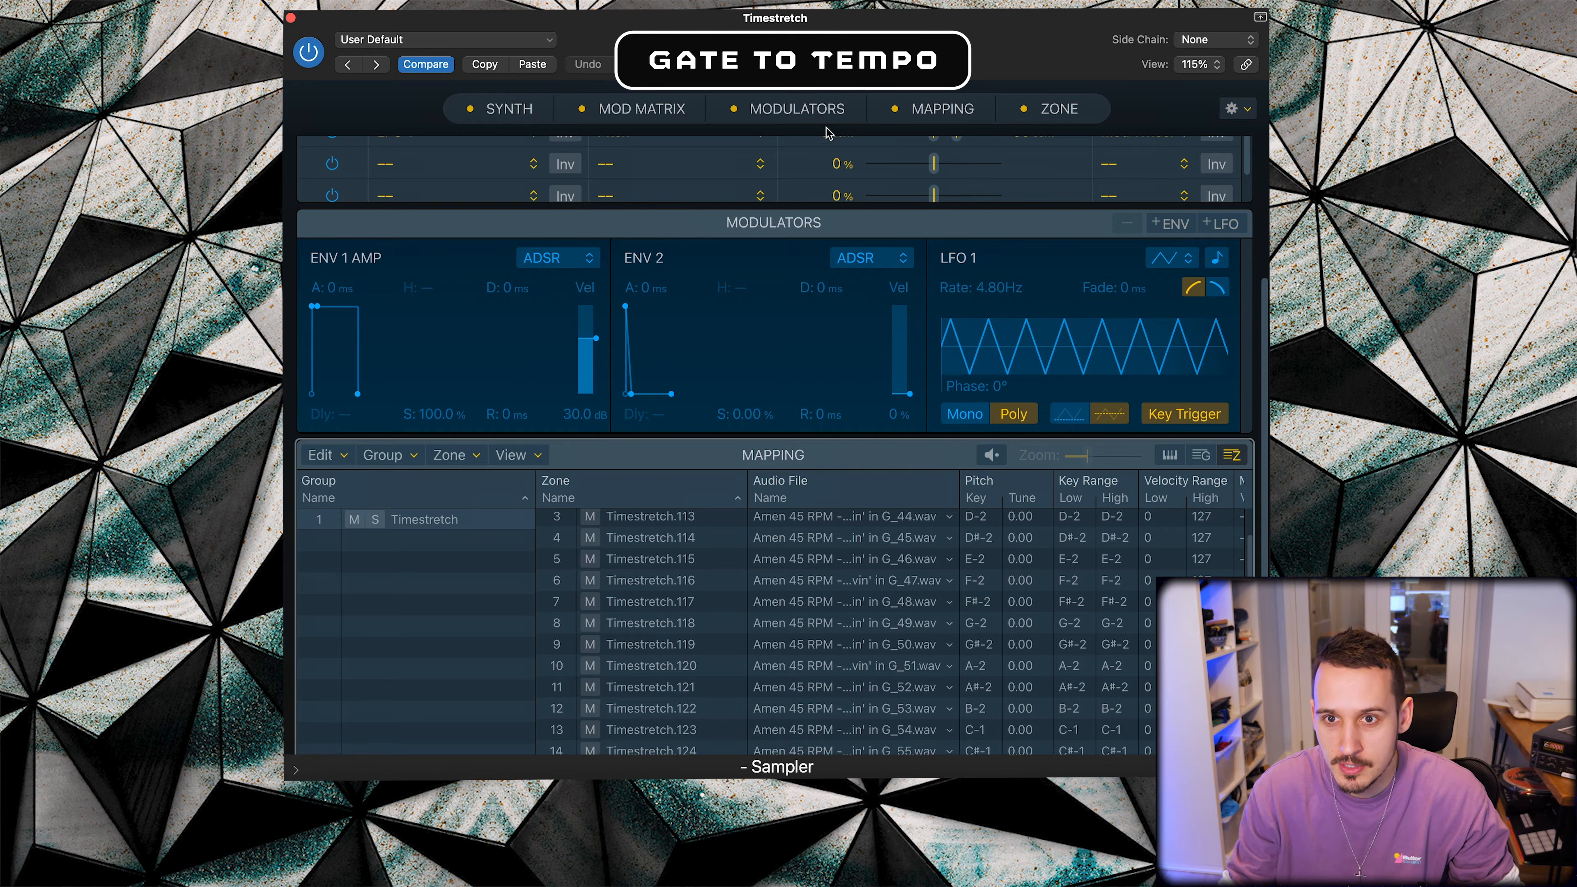
Step: Set the Fade In and Fade Out of all zones to 0 and close the Sampler
scroll(787, 565, "down", 3)
scroll(859, 666, "right", 5)
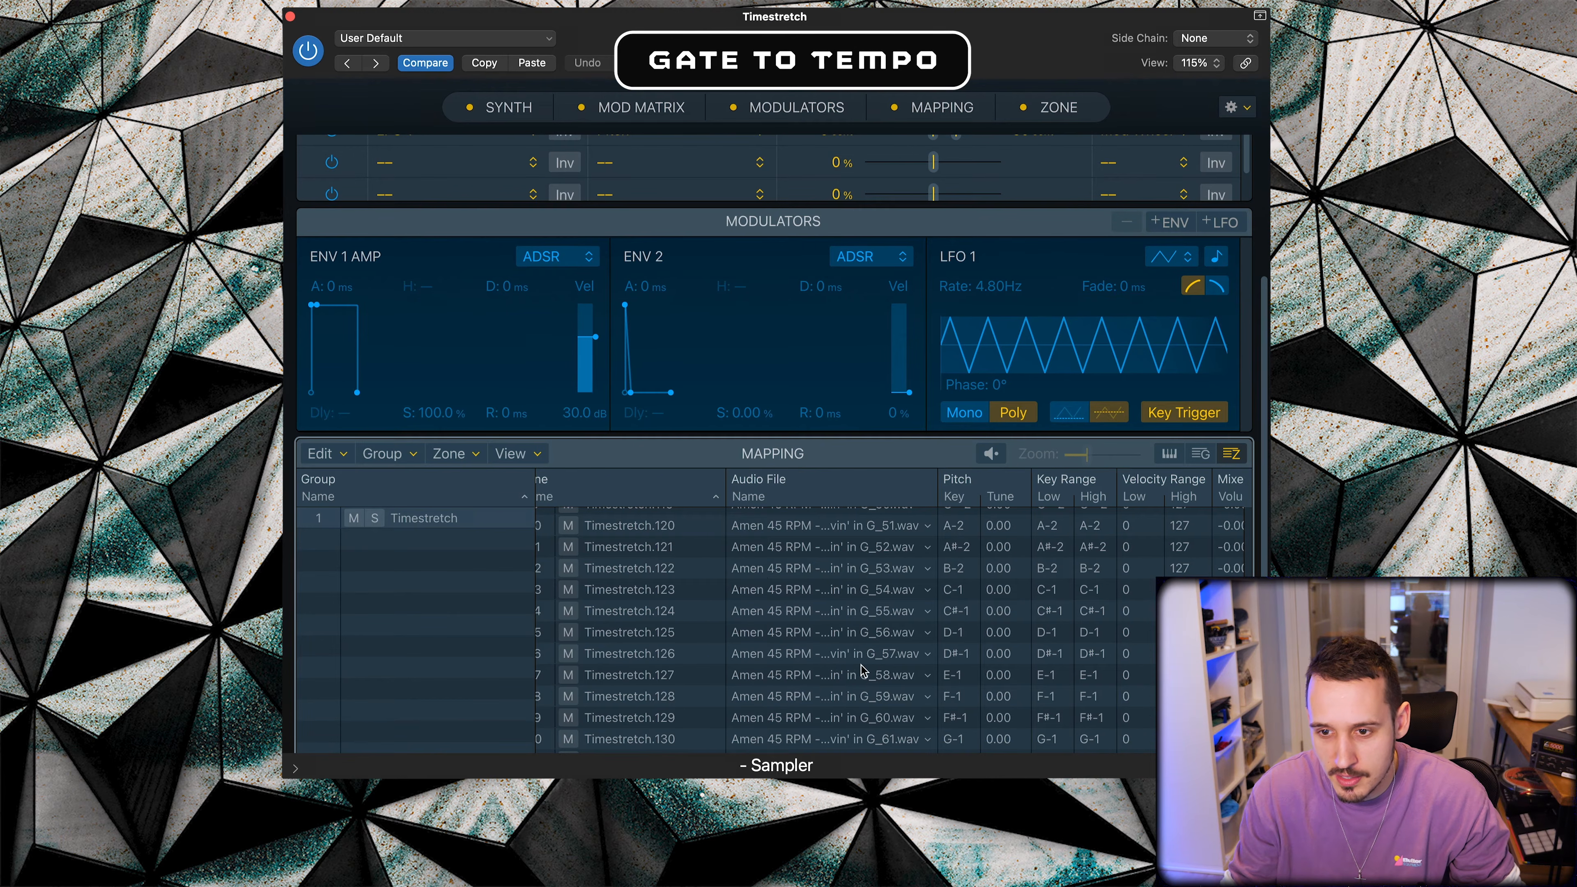
scroll(850, 664, "right", 8)
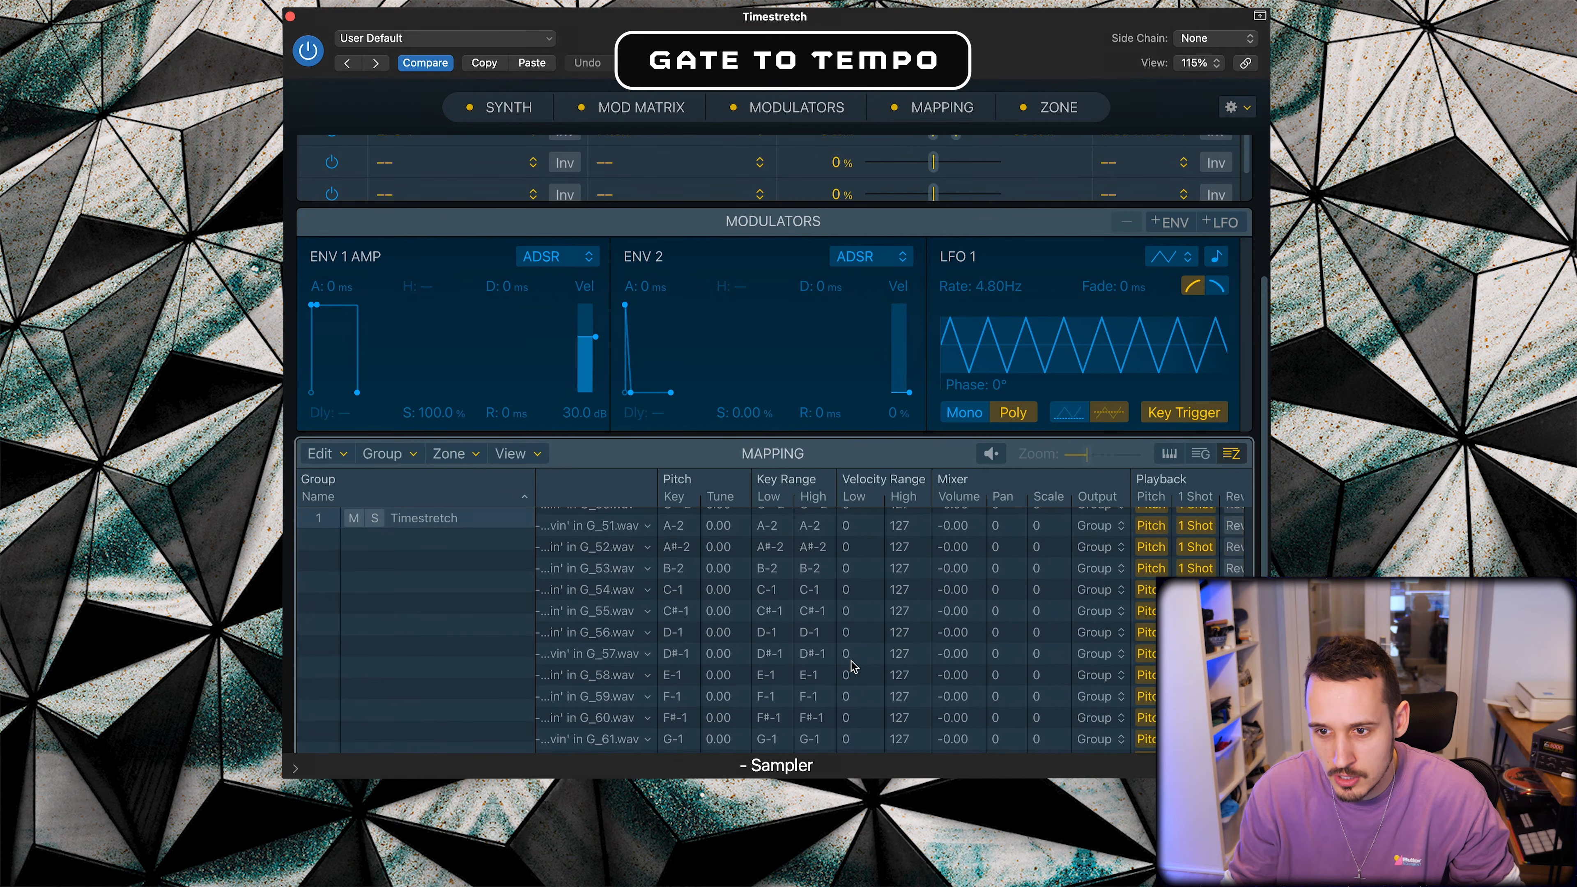
scroll(843, 664, "right", 4)
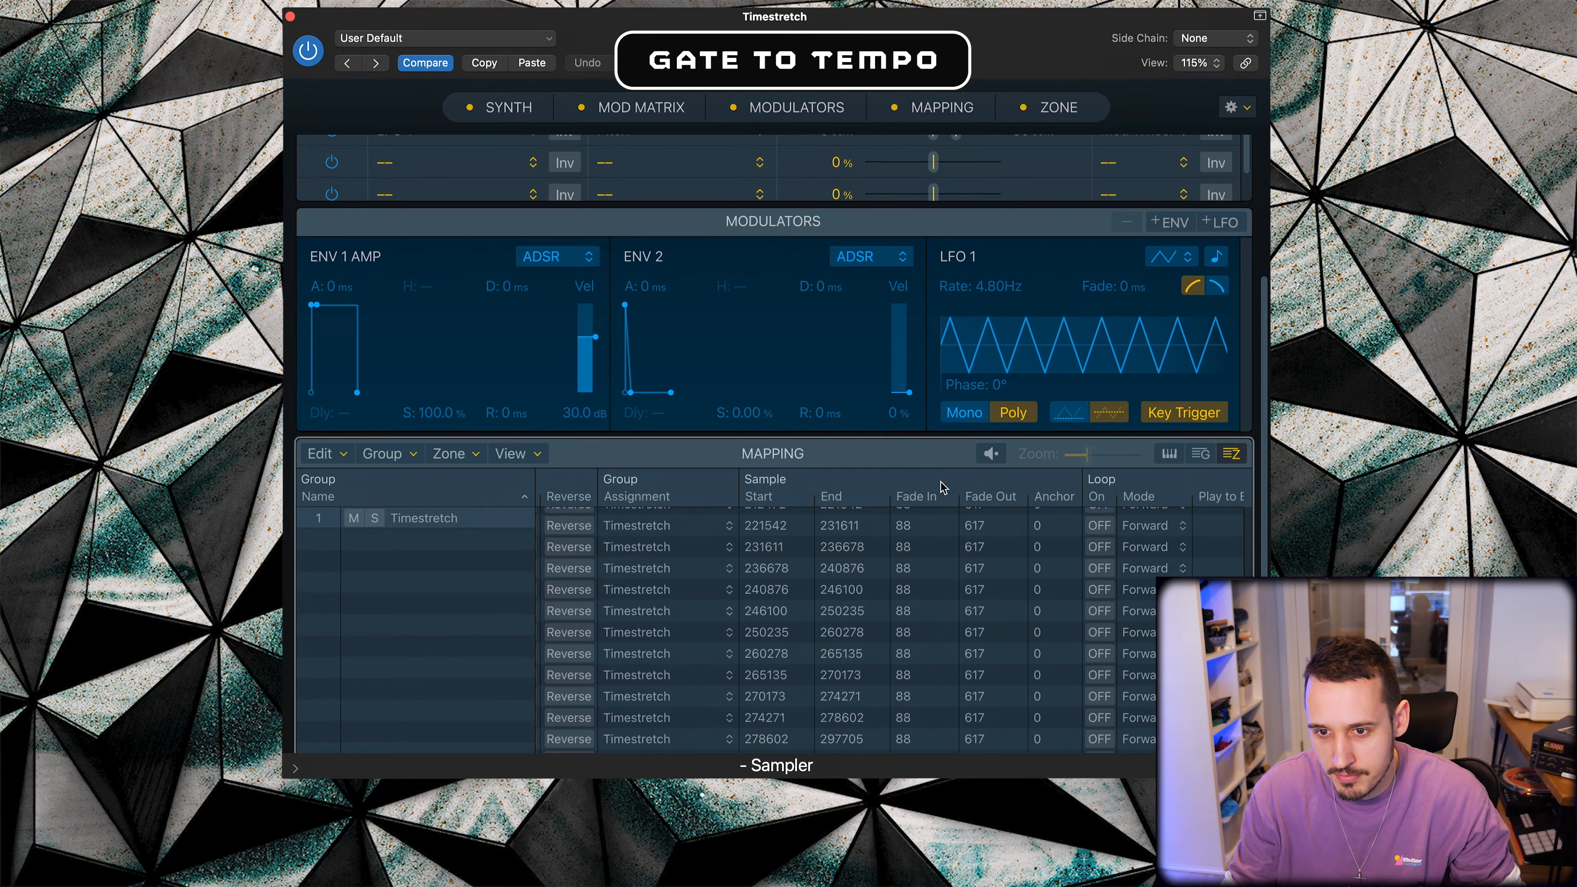
key("super+a")
left_click_drag(907, 533, 950, 630)
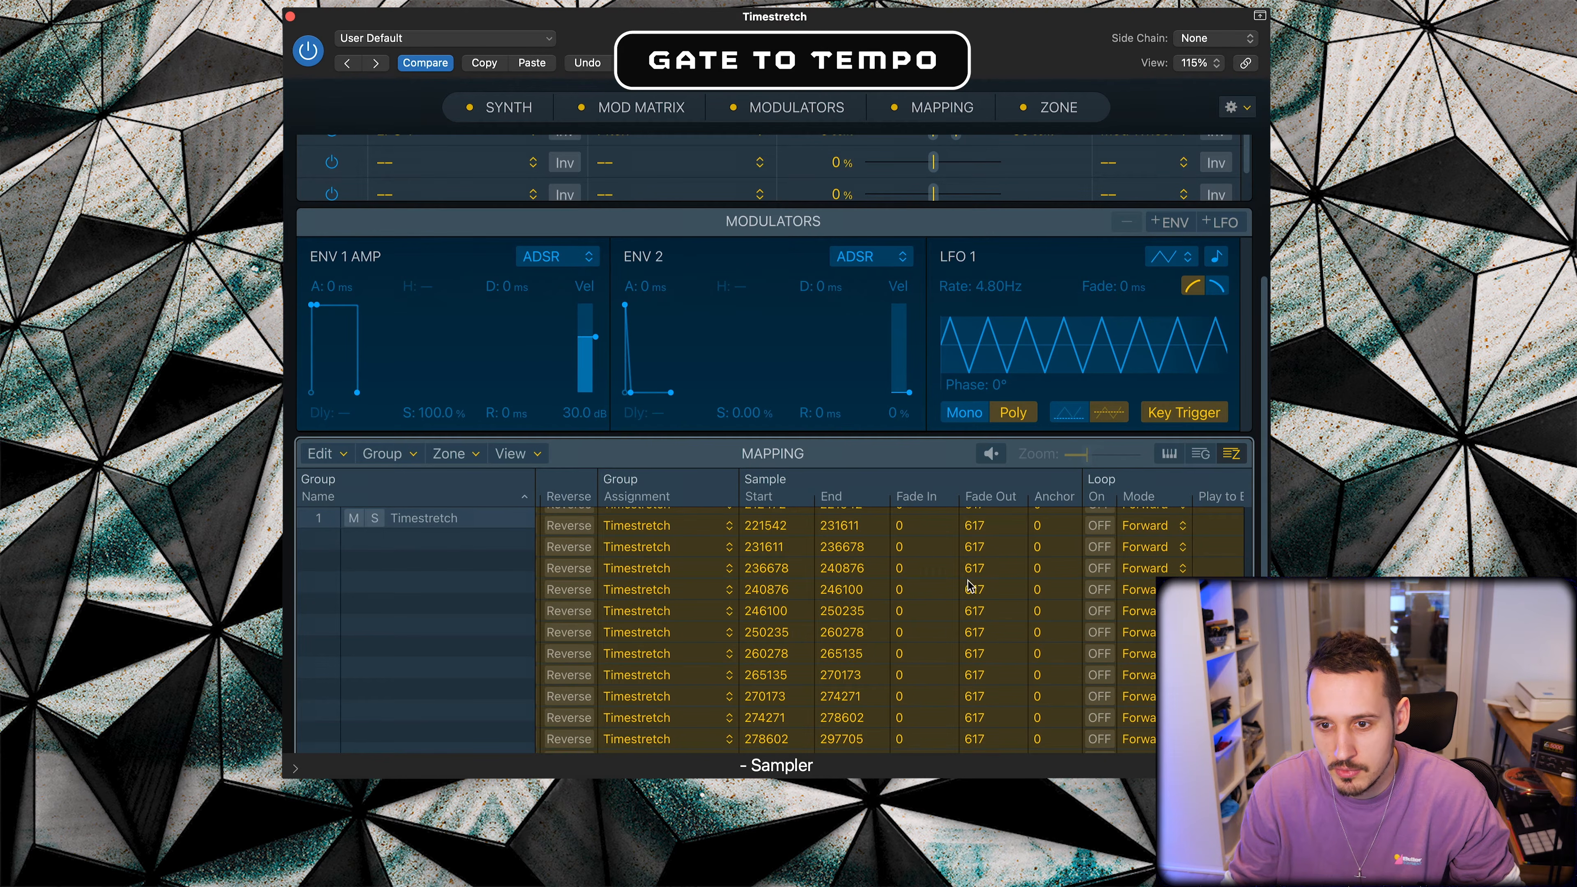
left_click_drag(975, 542, 1000, 634)
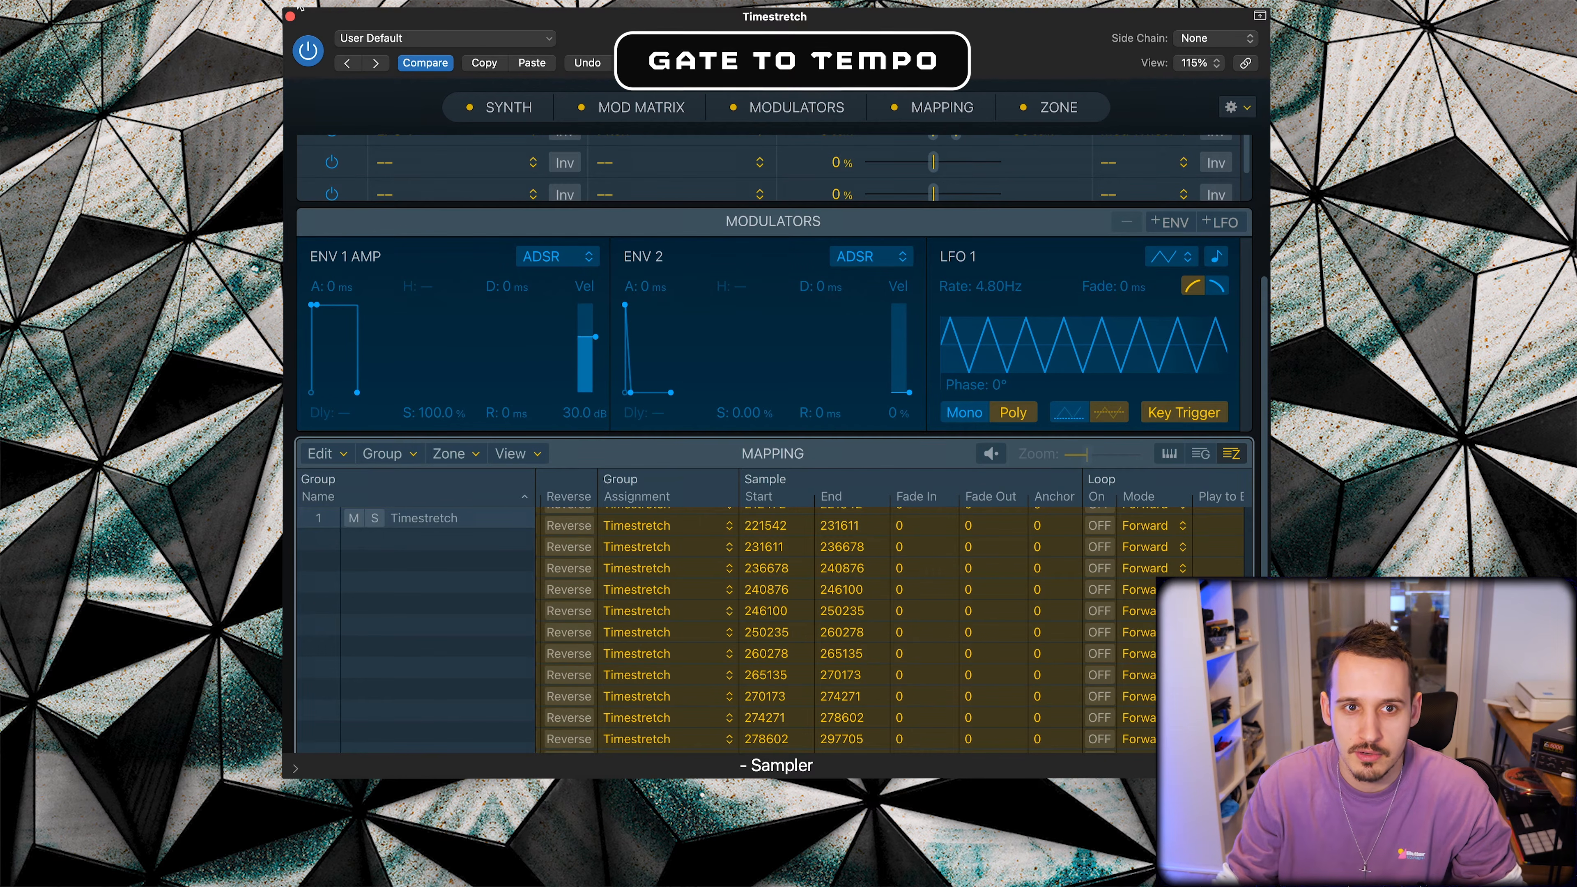
left_click(290, 15)
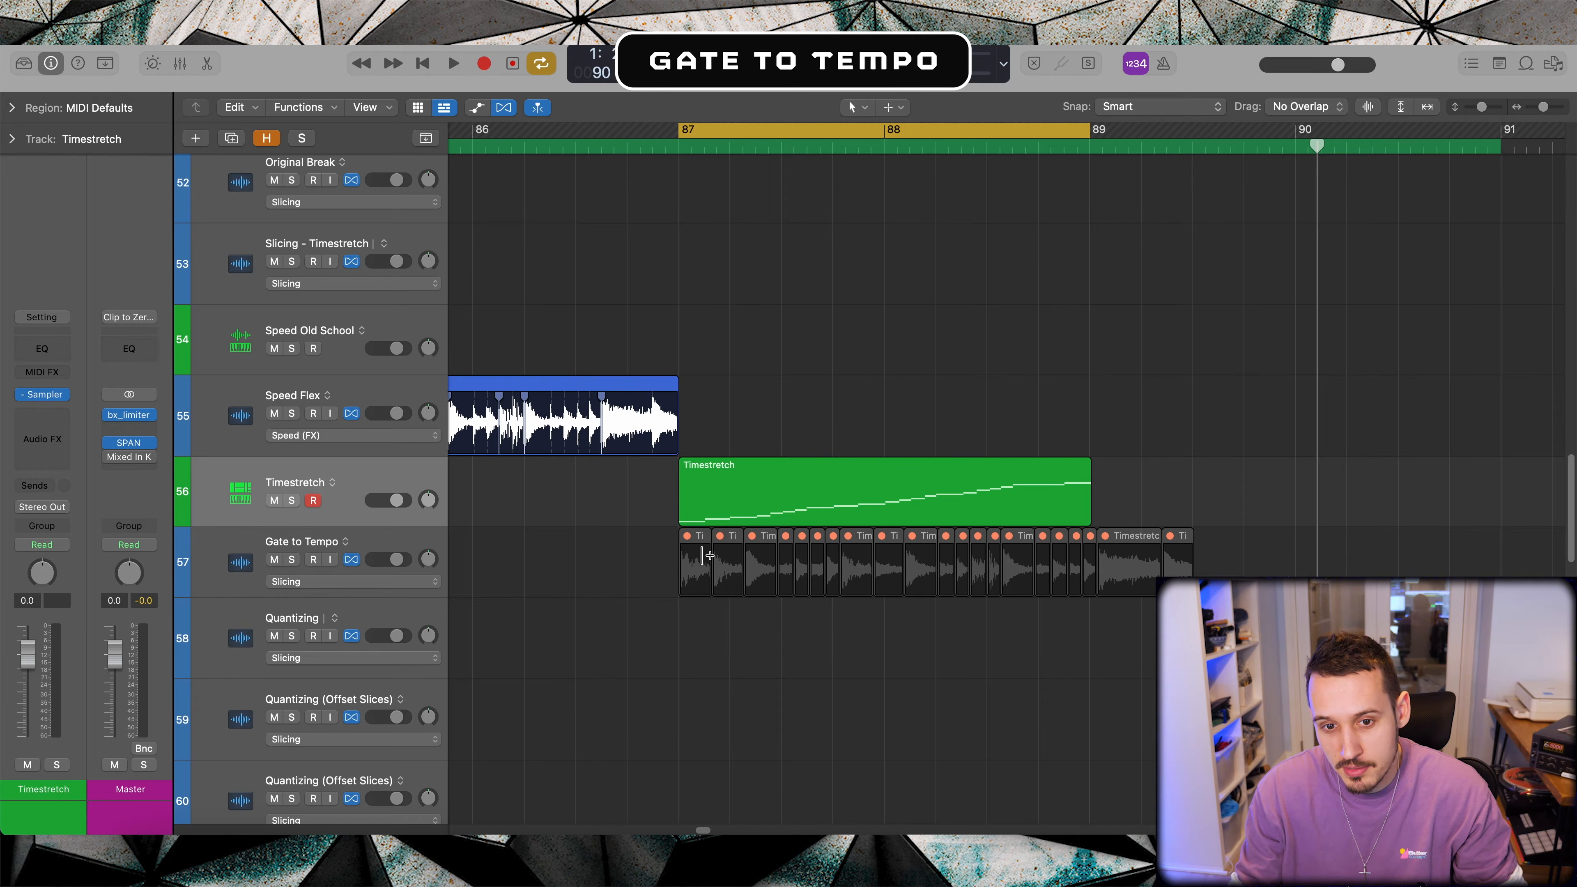
Step: Shorten the Gate to Tempo slices to leave gaps between them, and audition the Timestretch track soloed
left_click_drag(1173, 581, 713, 542)
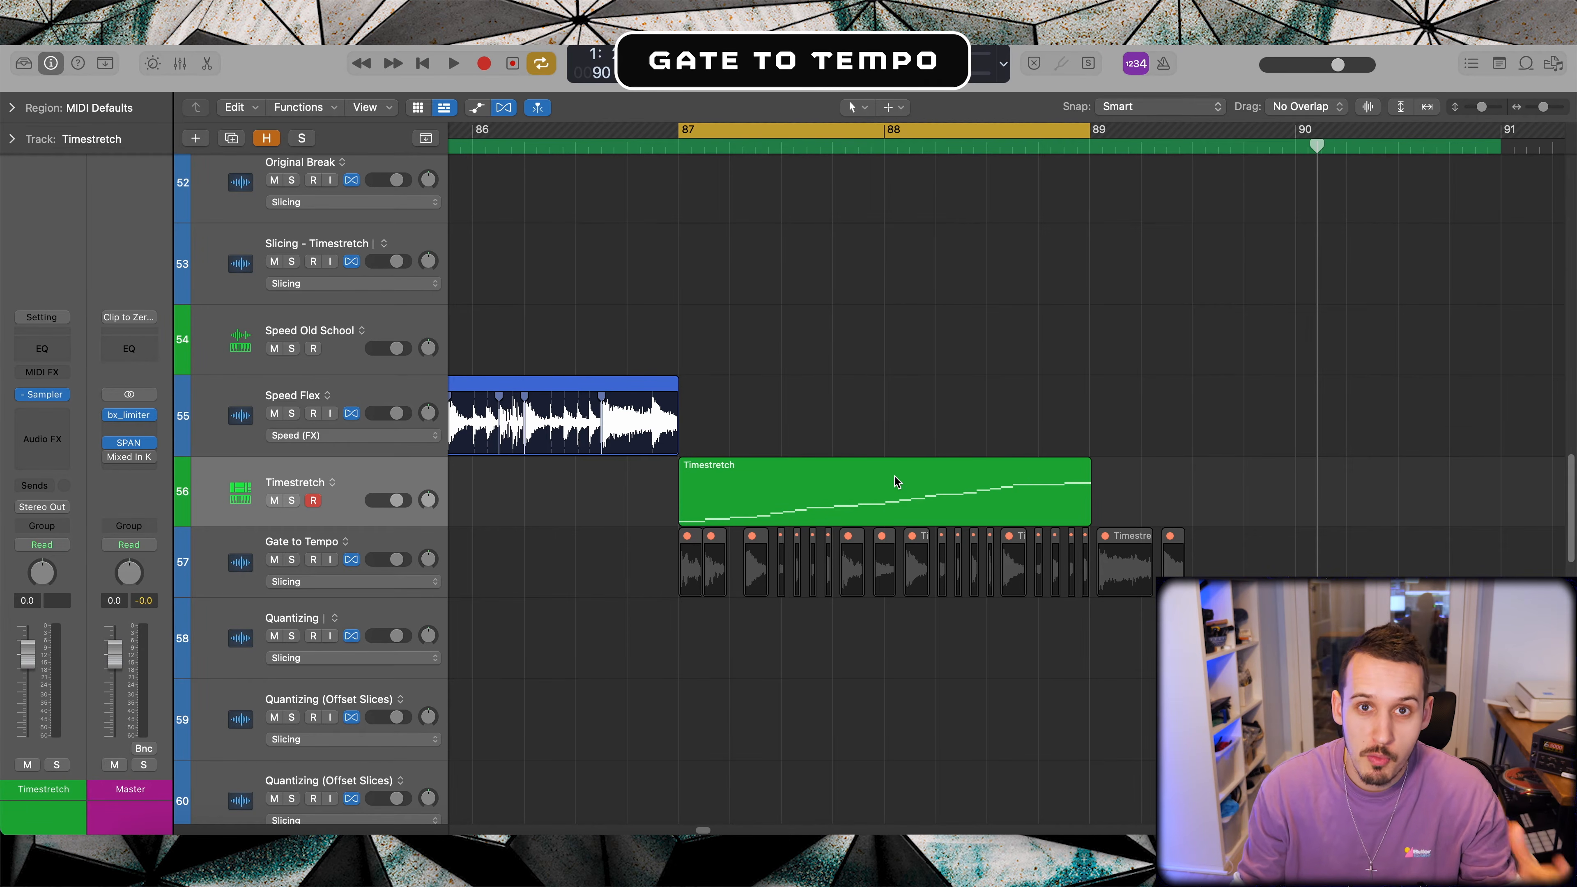
left_click(292, 501)
key("space")
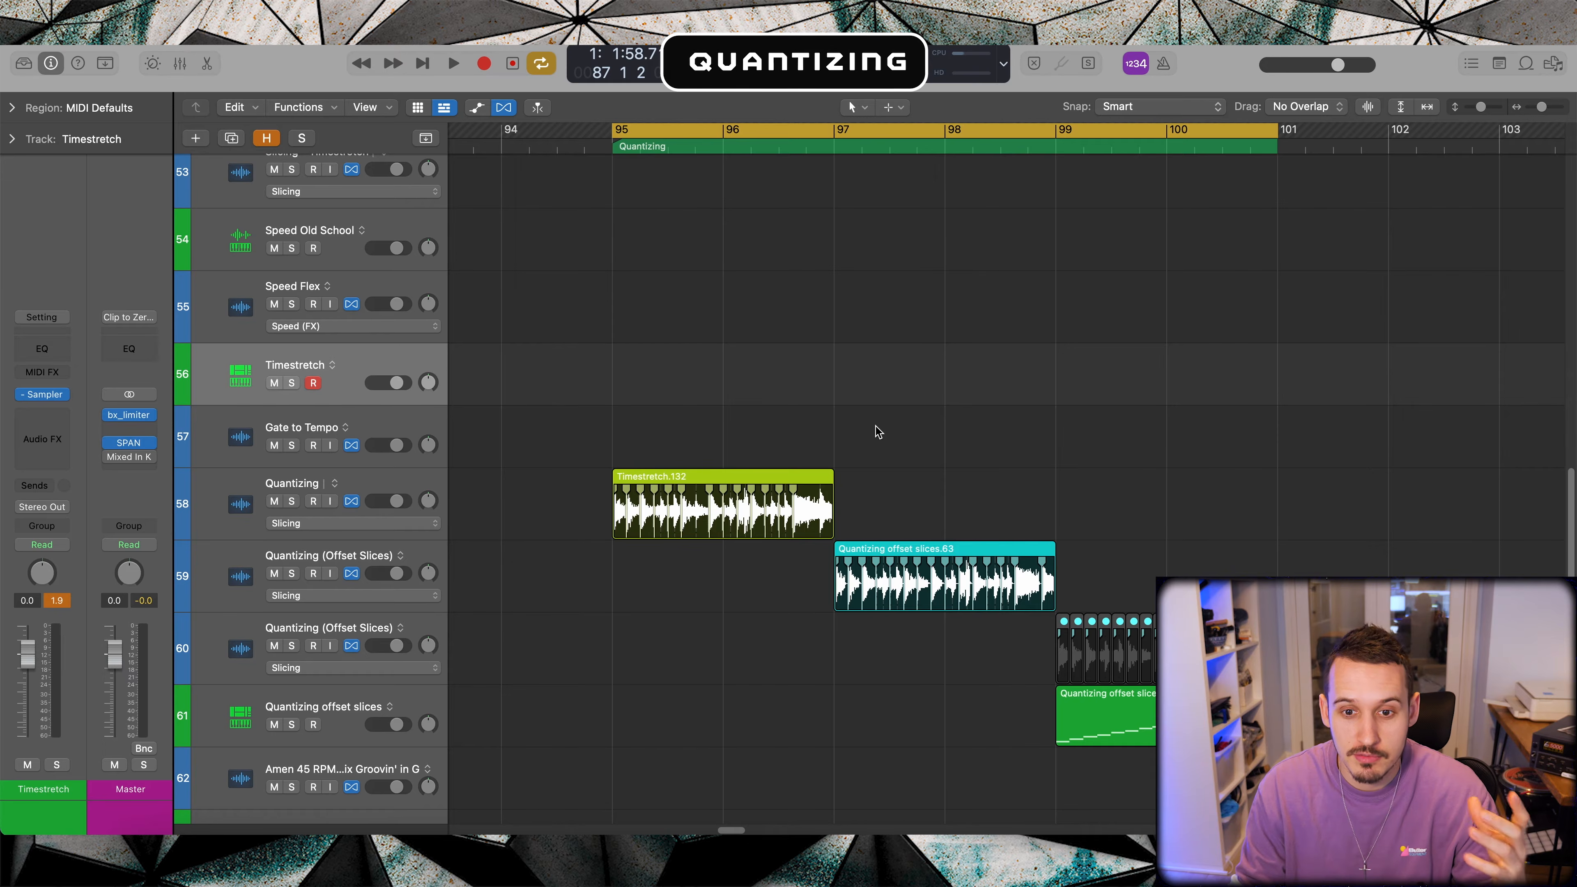
Step: Select the Quantizing track's region at bar 95 and set the cycle range to bars 97 to 99, over the offset slices region
scroll(614, 507, "up", 10)
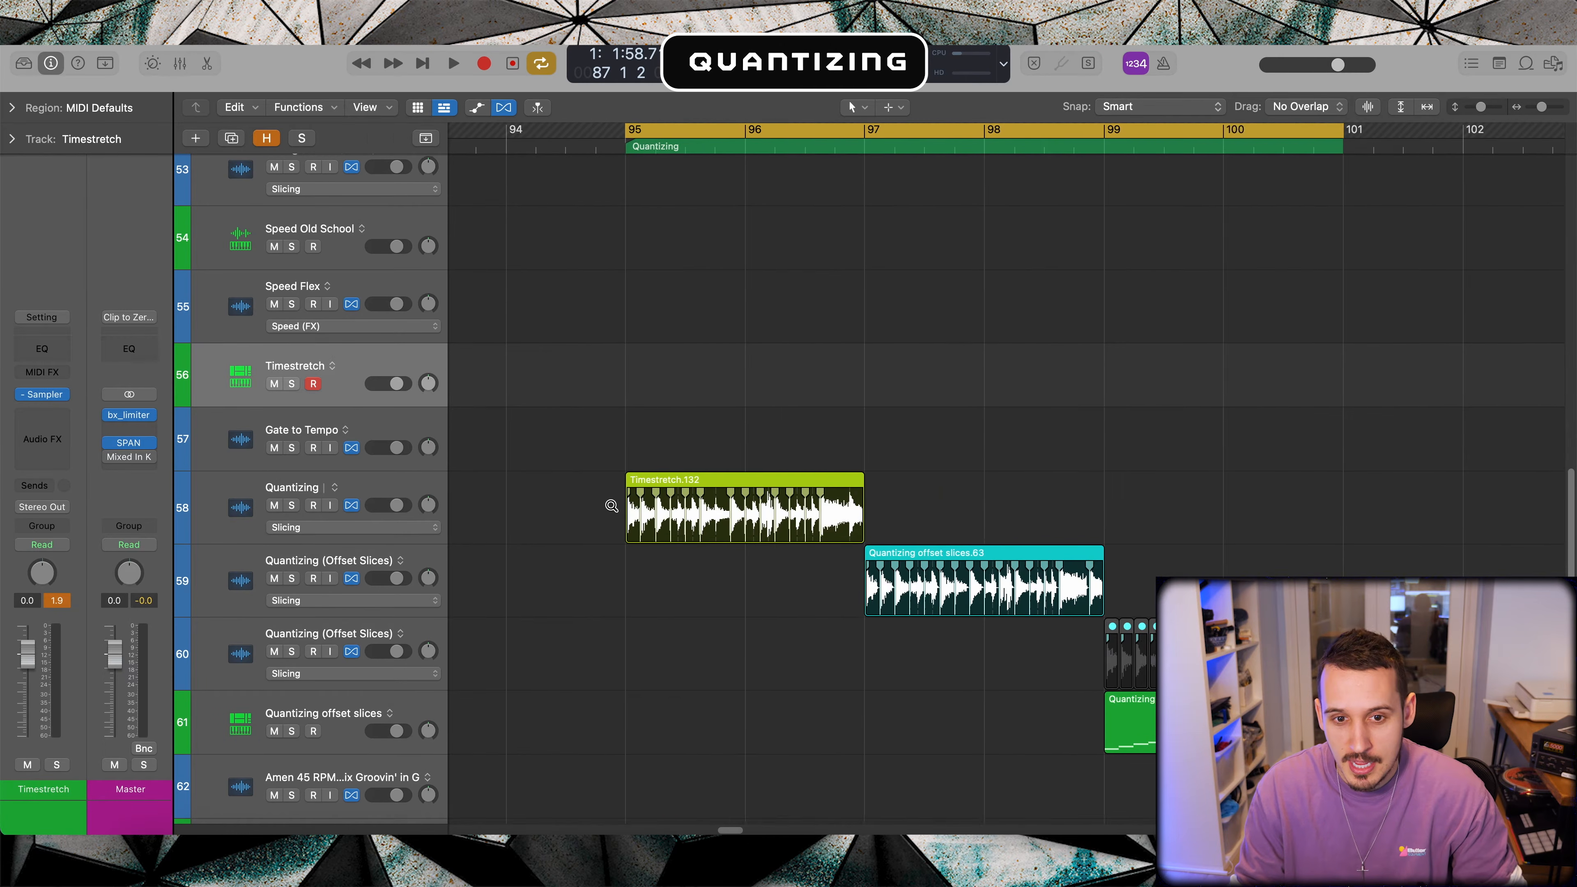
scroll(993, 515, "right", 10)
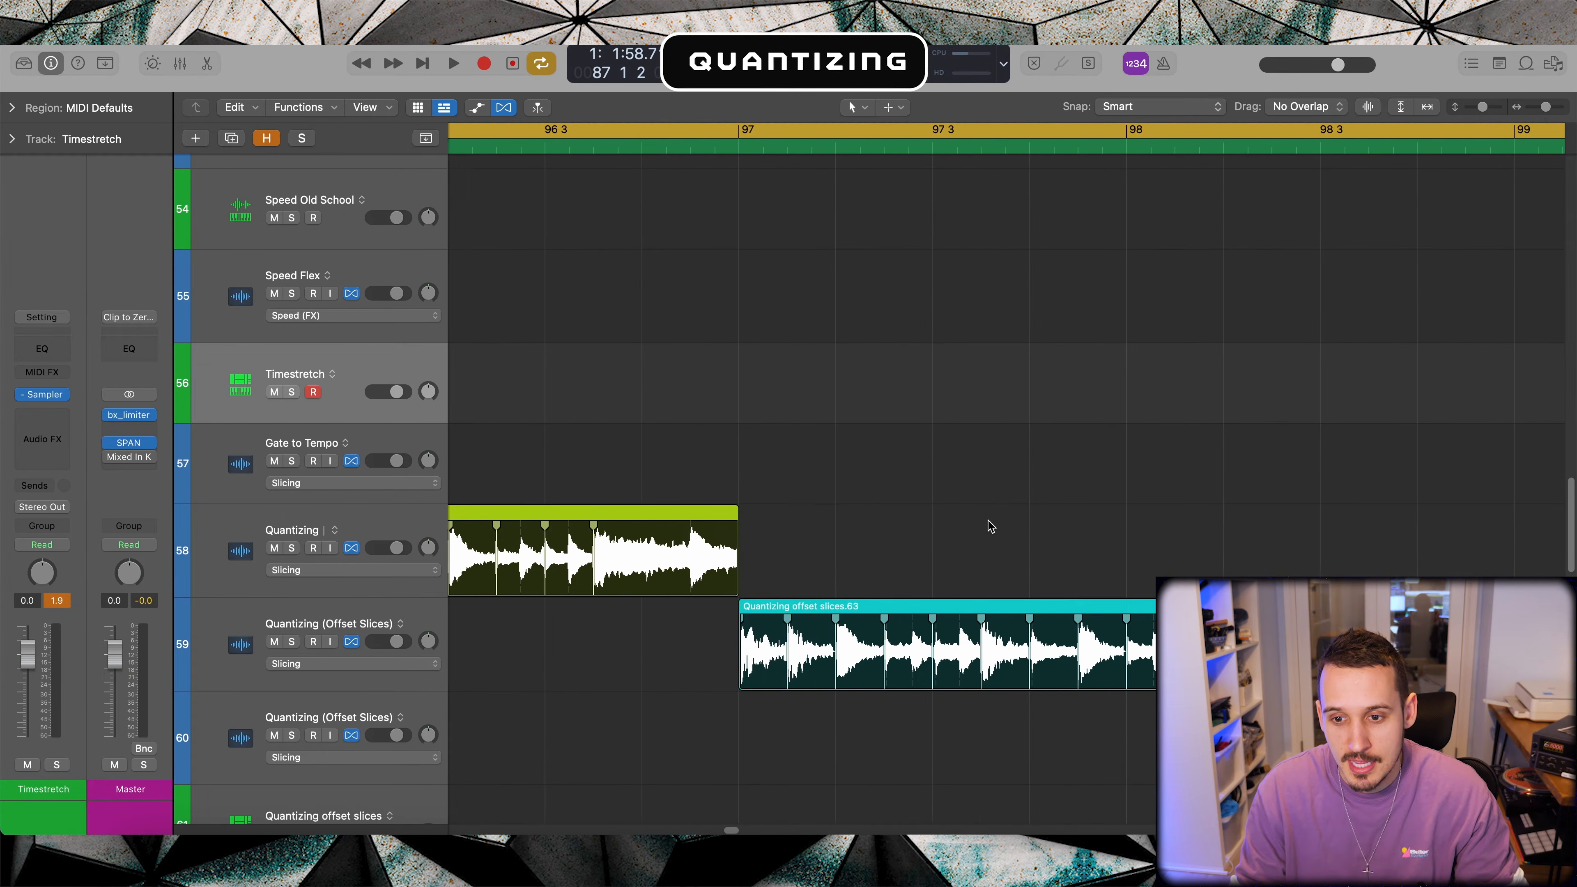
scroll(968, 504, "left", 7)
scroll(667, 415, "down", 5)
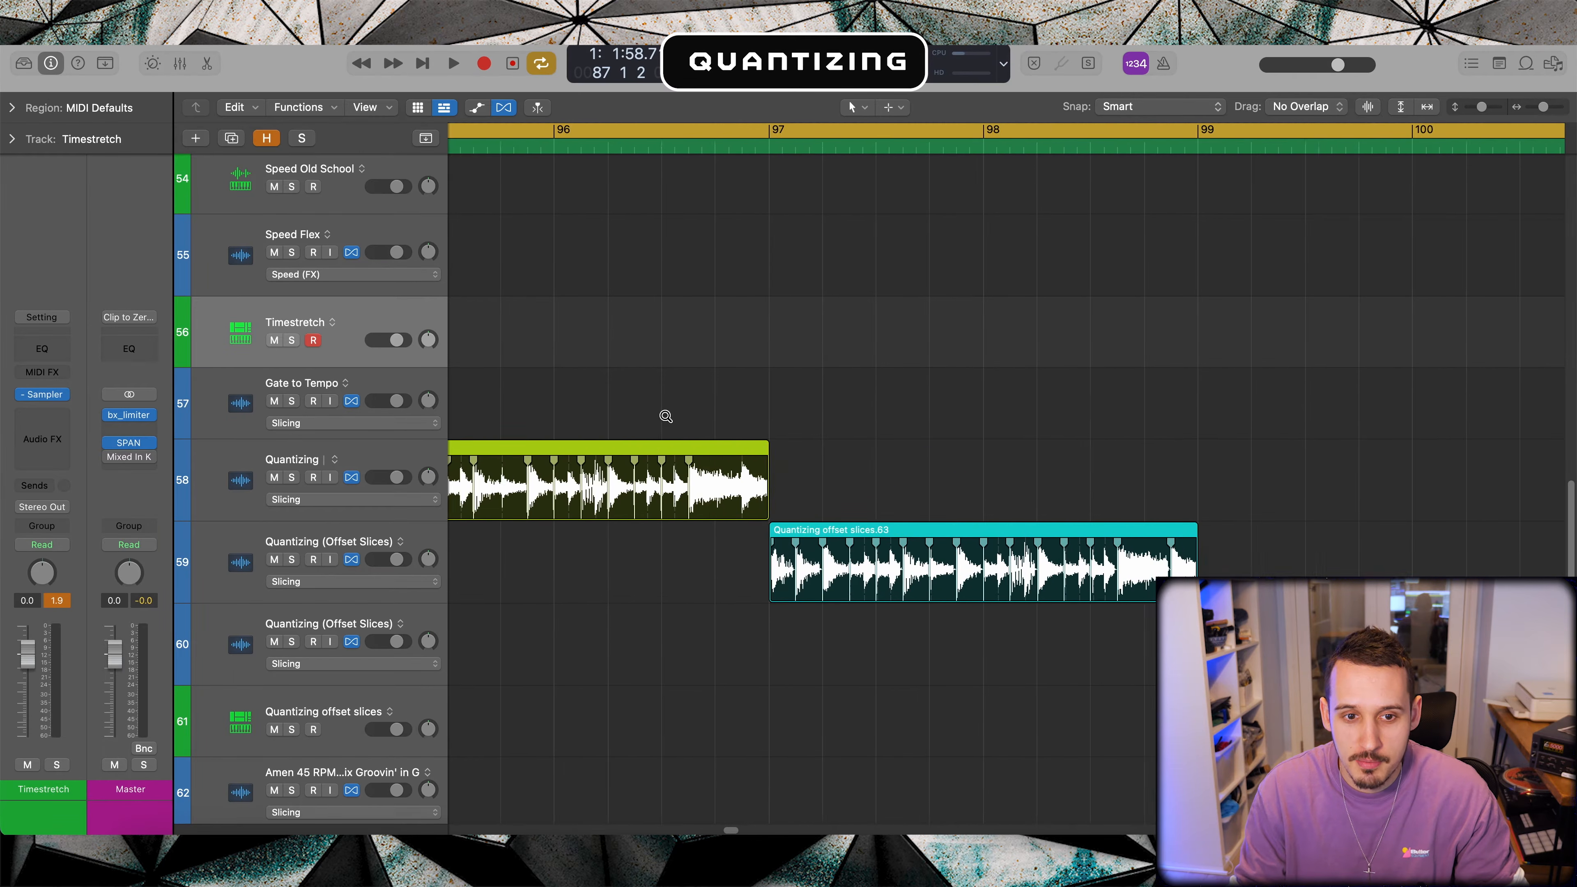
scroll(667, 417, "left", 6)
left_click(701, 464)
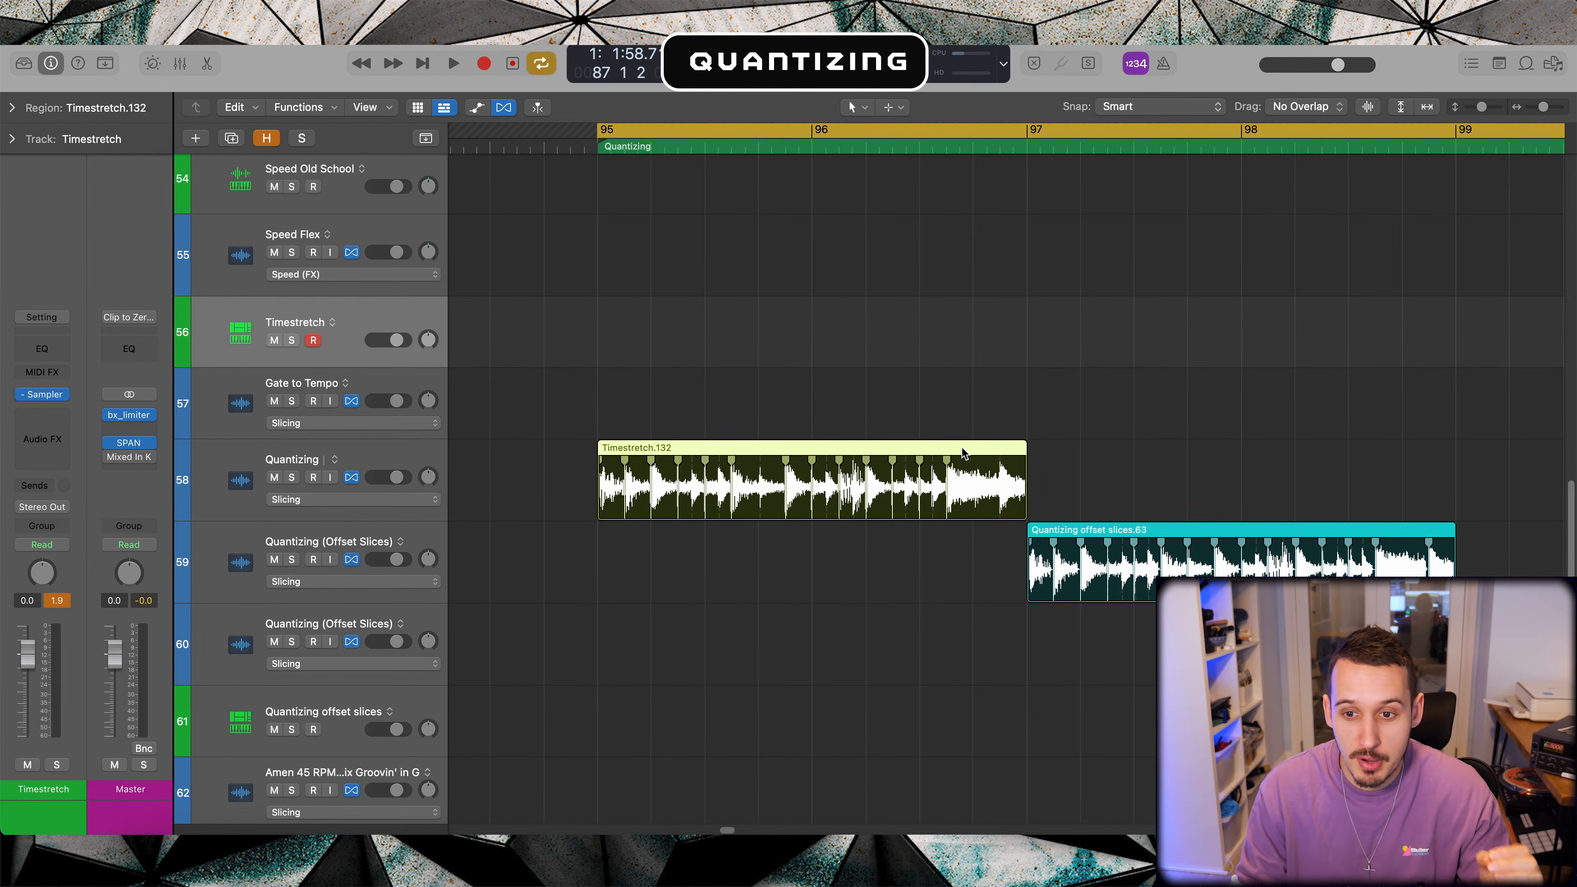
scroll(1063, 427, "right", 5)
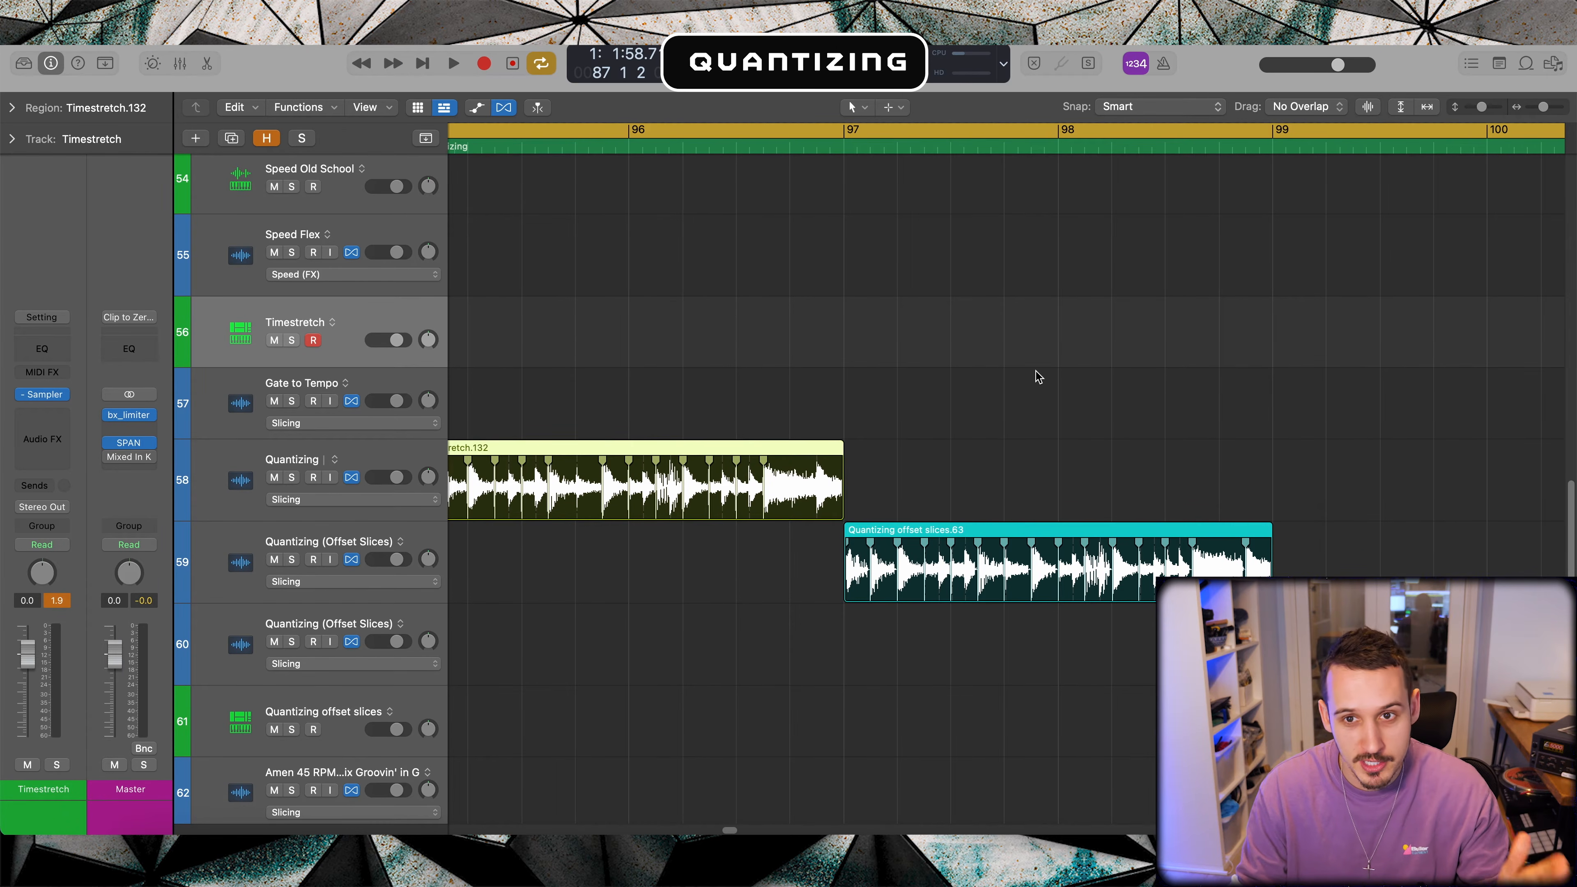
left_click_drag(854, 131, 1278, 164)
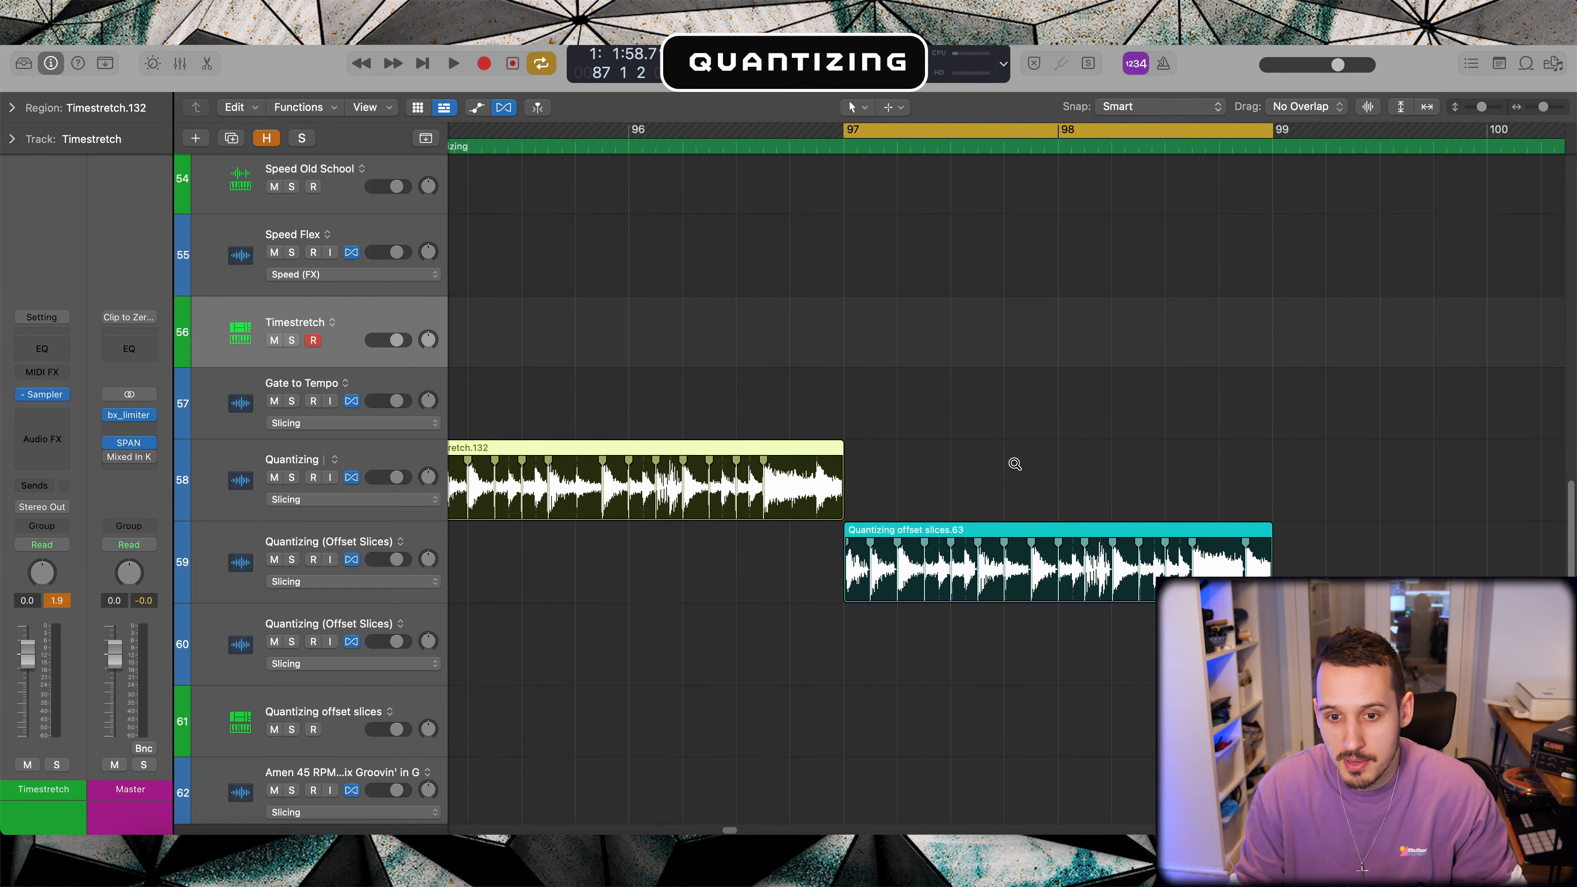
Step: Examine how the flex markers at 97 1 3 and 97 2 sit relative to the transients in the Quantizing offset slices region
left_click_drag(971, 477, 829, 584)
left_click_drag(870, 532, 689, 655)
scroll(1106, 433, "right", 3)
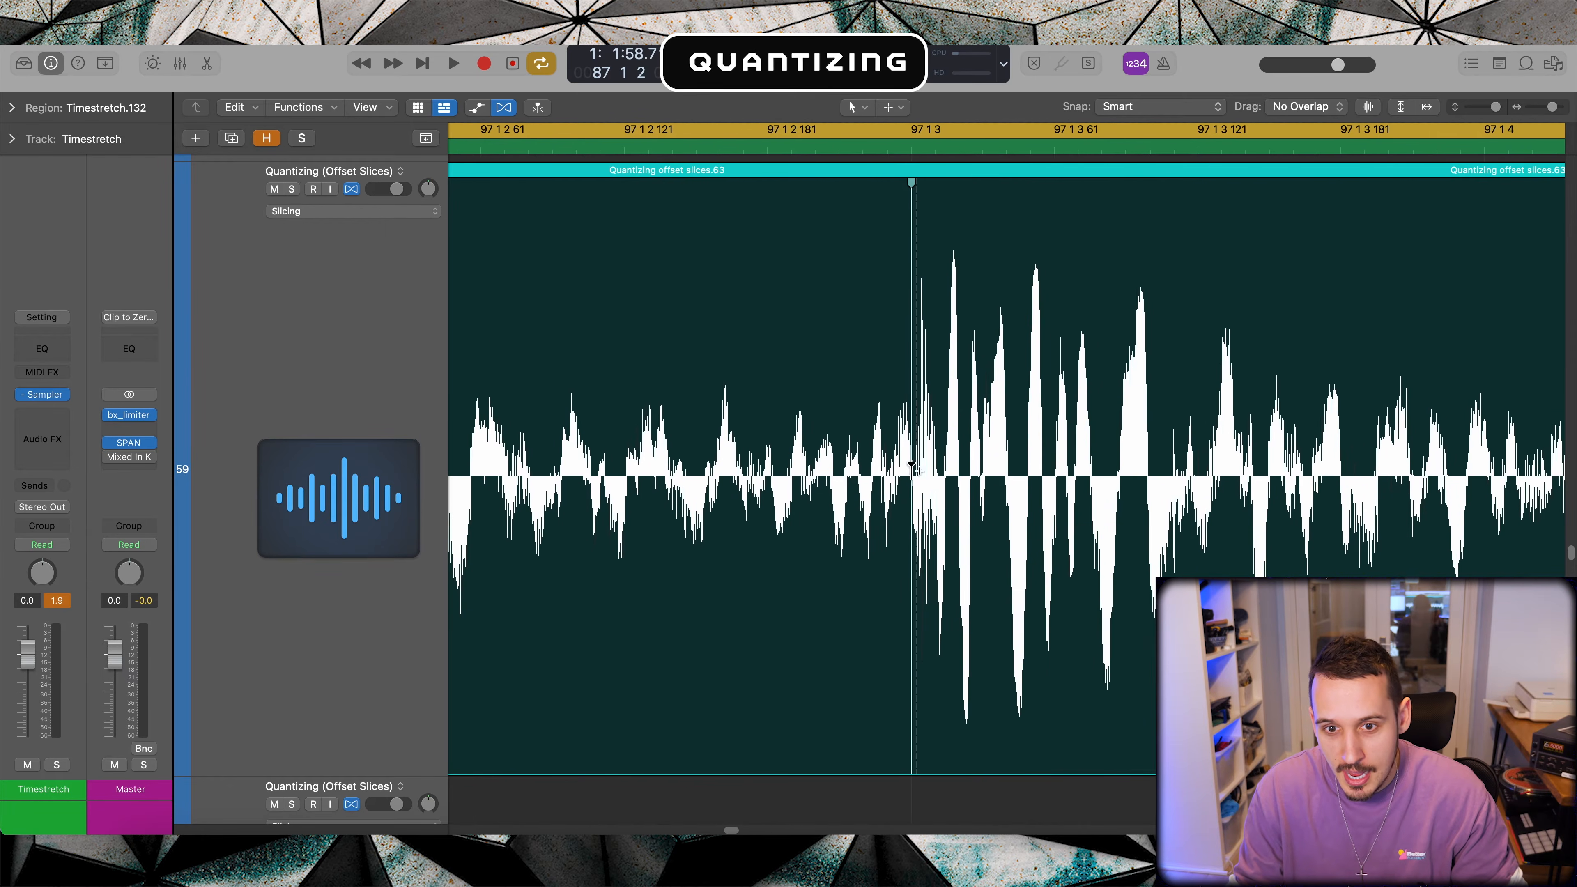
scroll(910, 473, "right", 10)
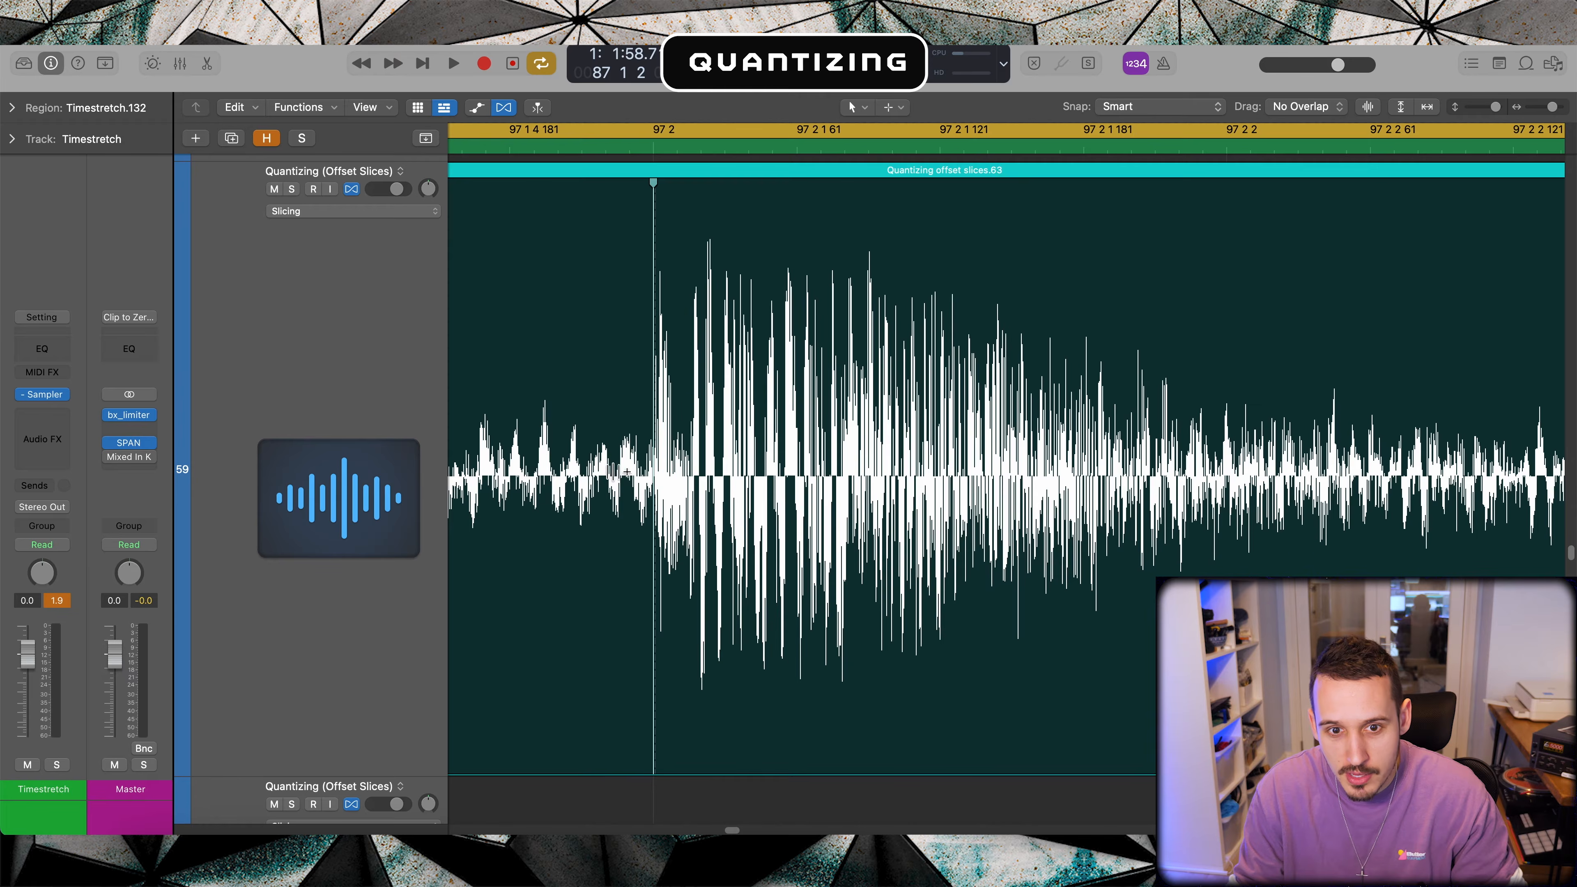
left_click_drag(653, 467, 700, 497)
left_click_drag(895, 516, 1084, 563)
scroll(1084, 564, "right", 10)
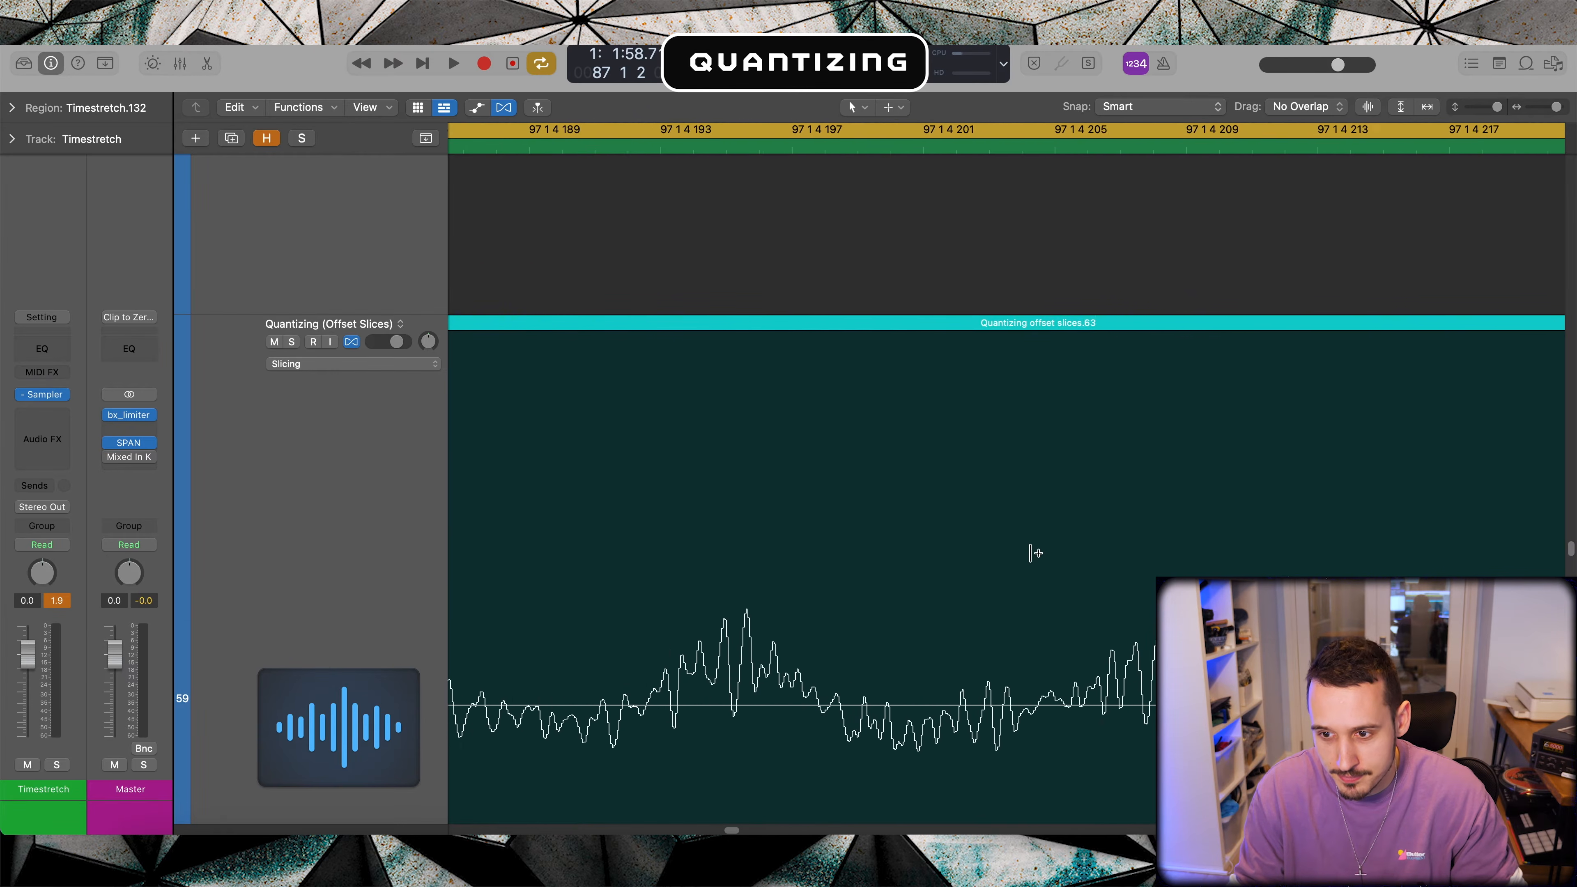
scroll(996, 545, "right", 3)
scroll(991, 544, "down", 2)
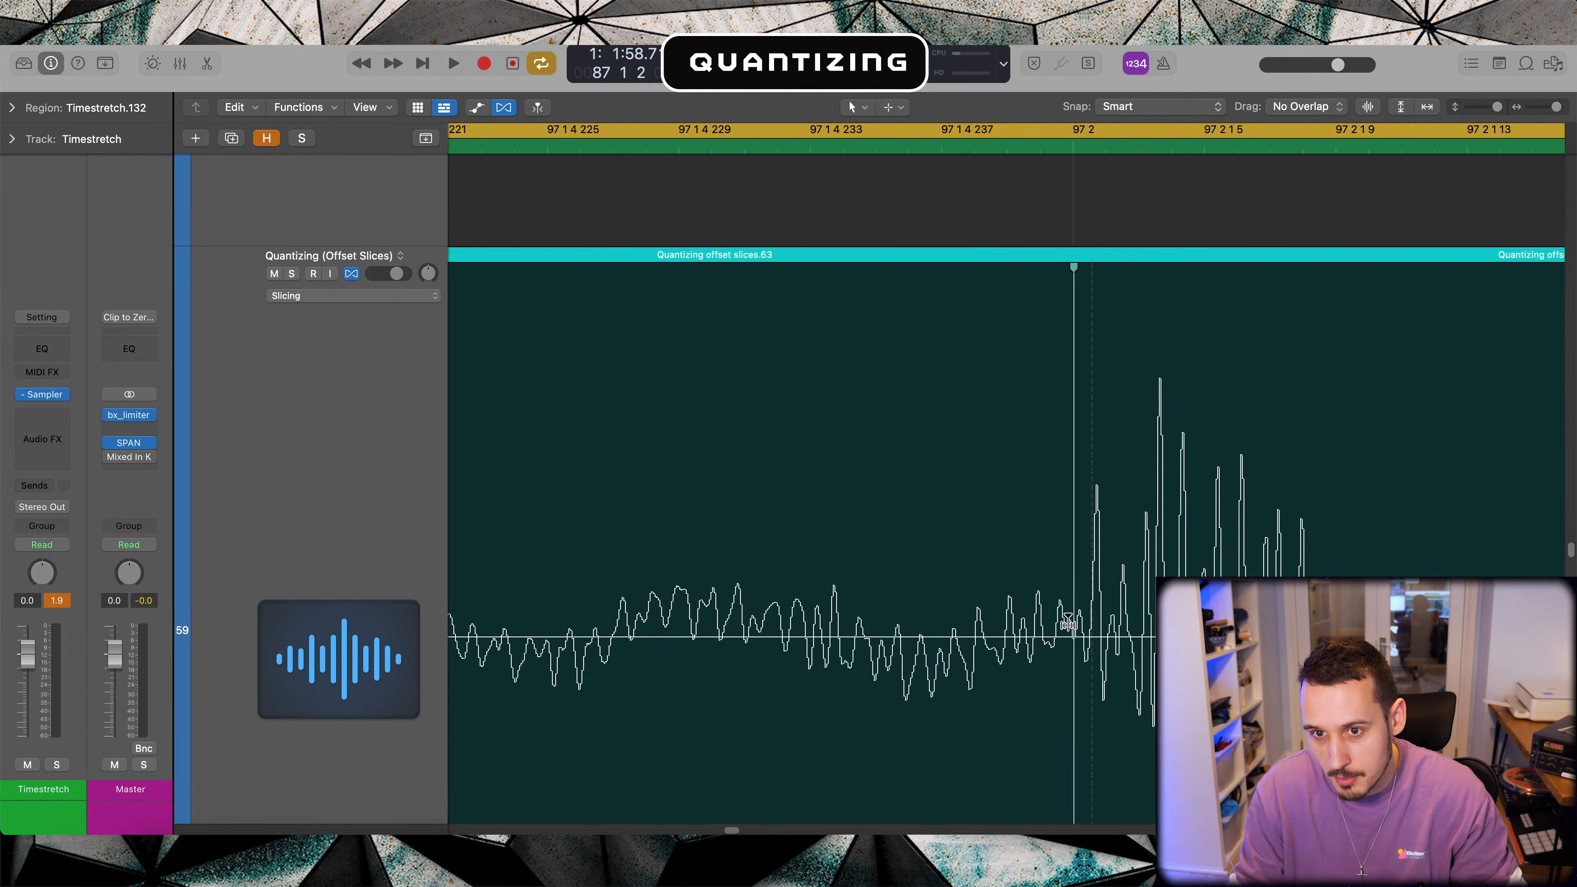
left_click(1038, 608, "ctrl+alt")
left_click(718, 528, "ctrl+alt")
left_click(738, 529, "ctrl+alt")
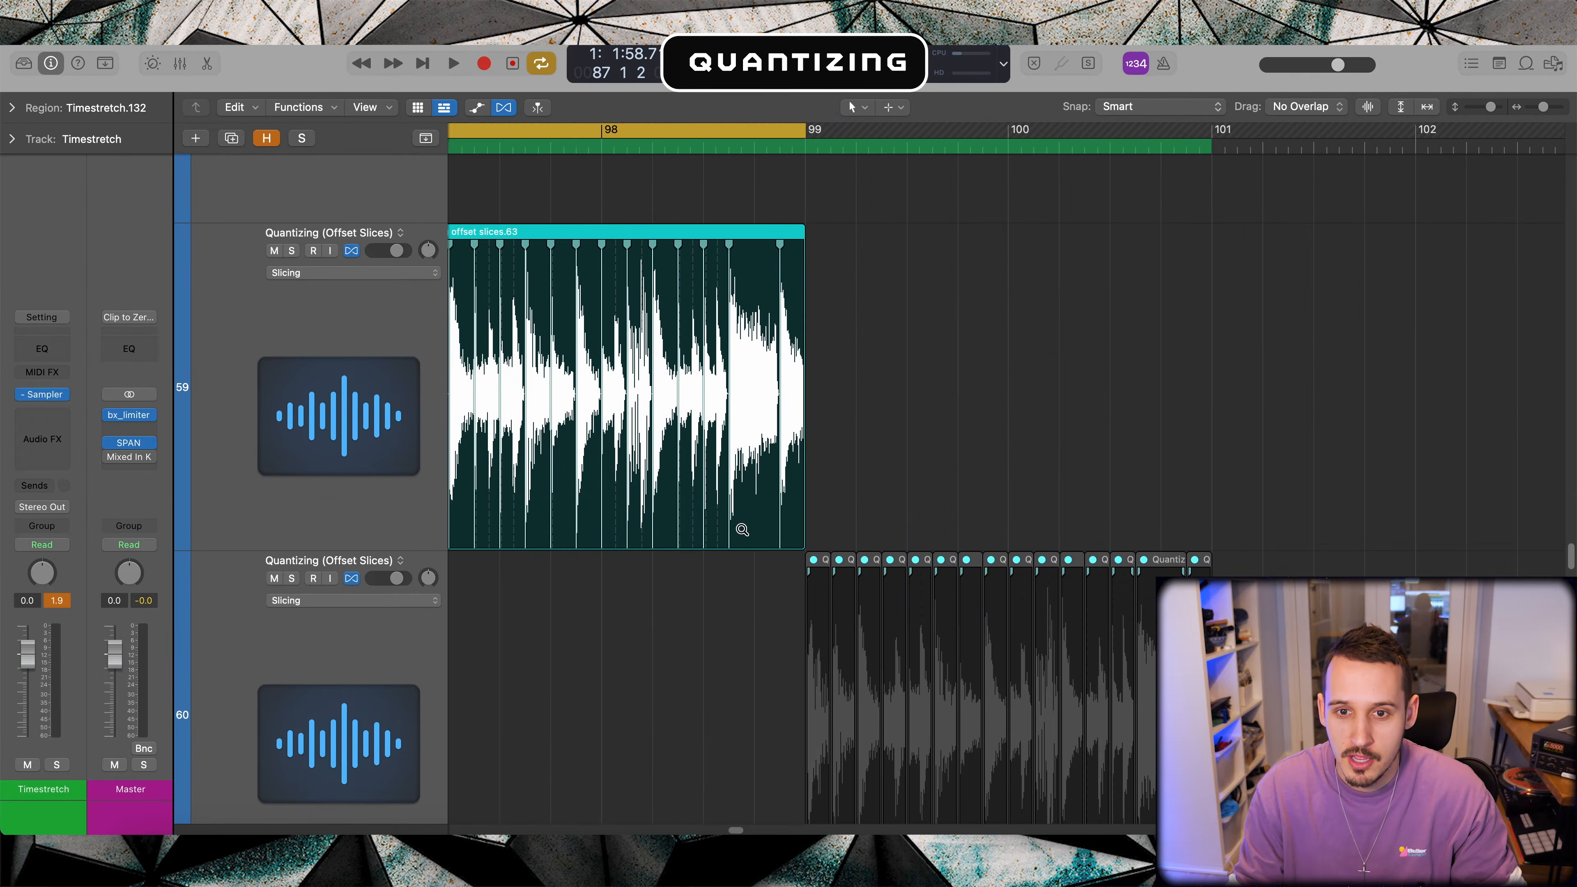
Step: Examine how the flex markers at 95 1 3 and 95 2 sit on the transients in the Quantizing track's region
scroll(776, 448, "left", 7)
scroll(869, 366, "up", 4)
scroll(951, 391, "left", 3)
scroll(739, 330, "up", 3)
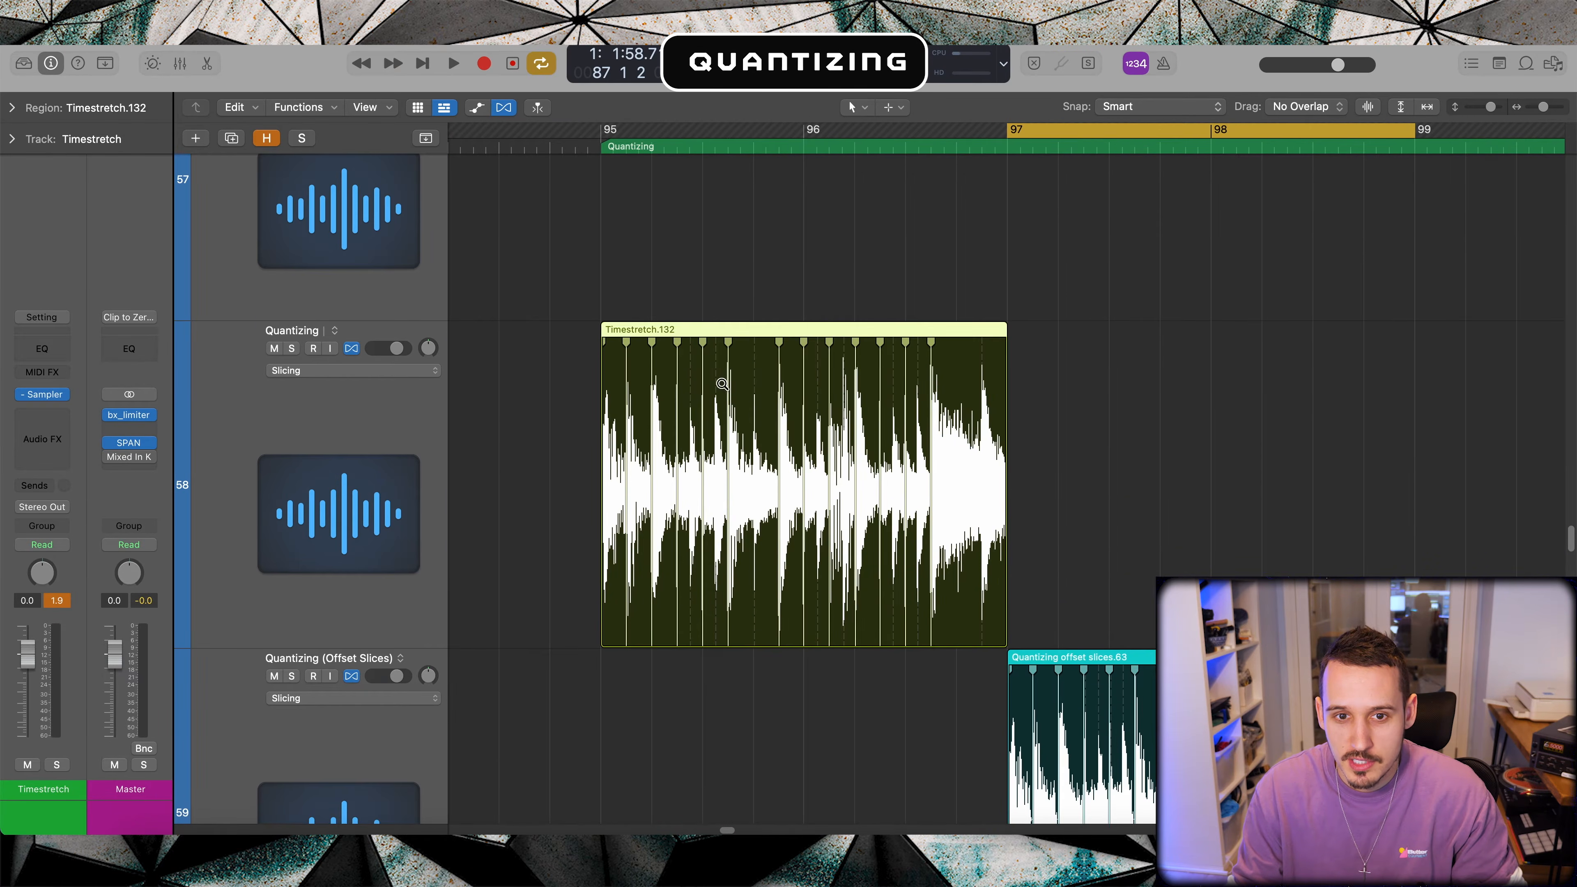
left_click_drag(724, 371, 598, 500)
left_click_drag(1037, 353, 790, 539)
left_click_drag(1027, 388, 792, 538)
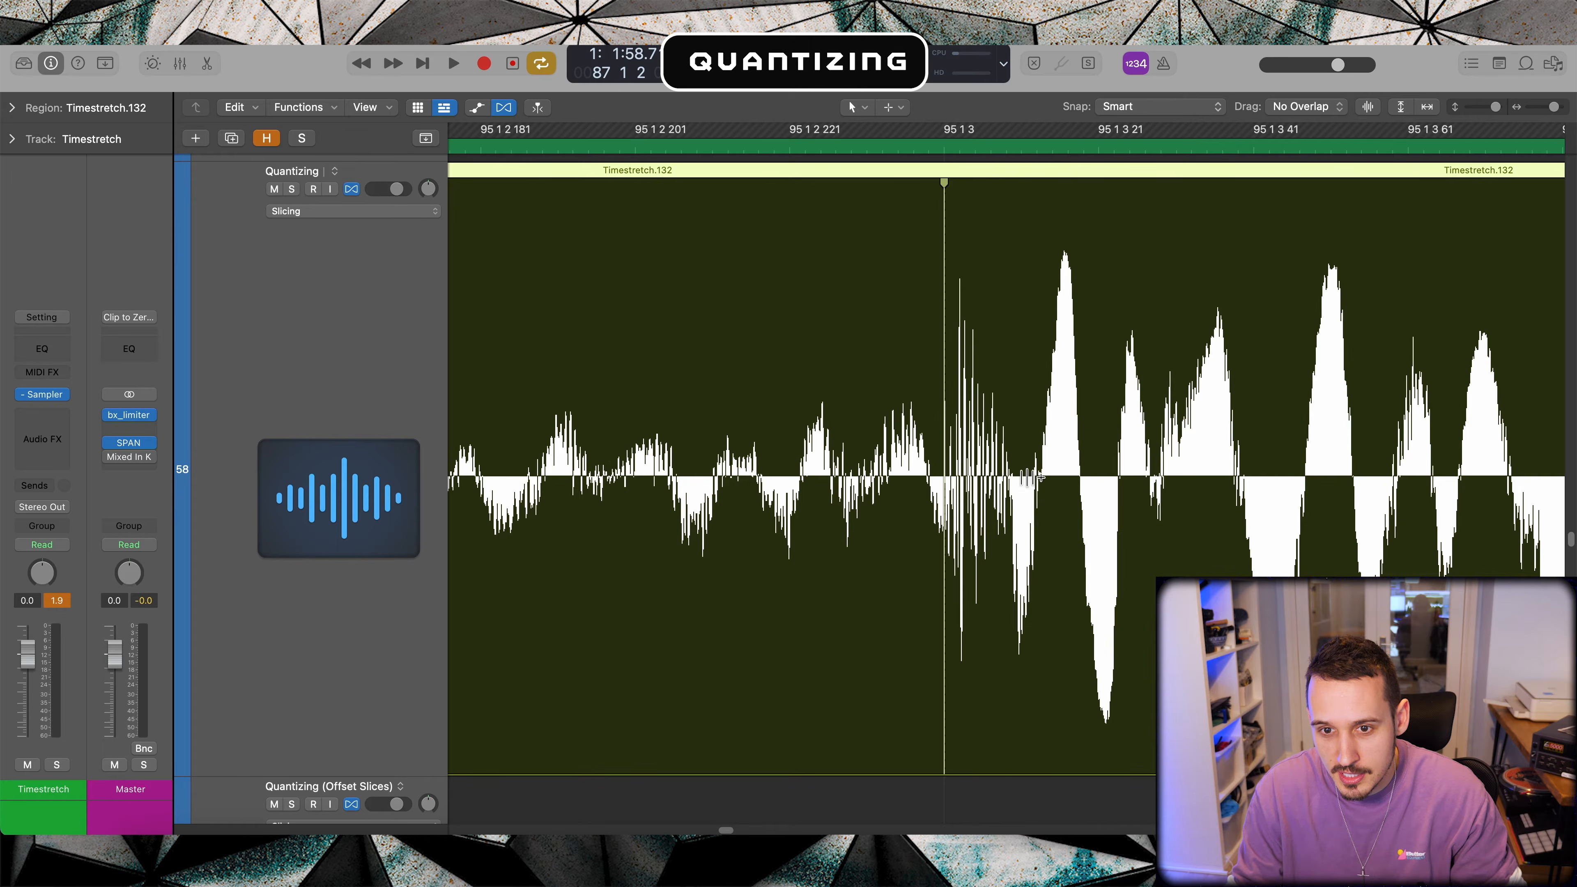
left_click(939, 481, "ctrl+alt")
left_click(938, 468, "ctrl+alt")
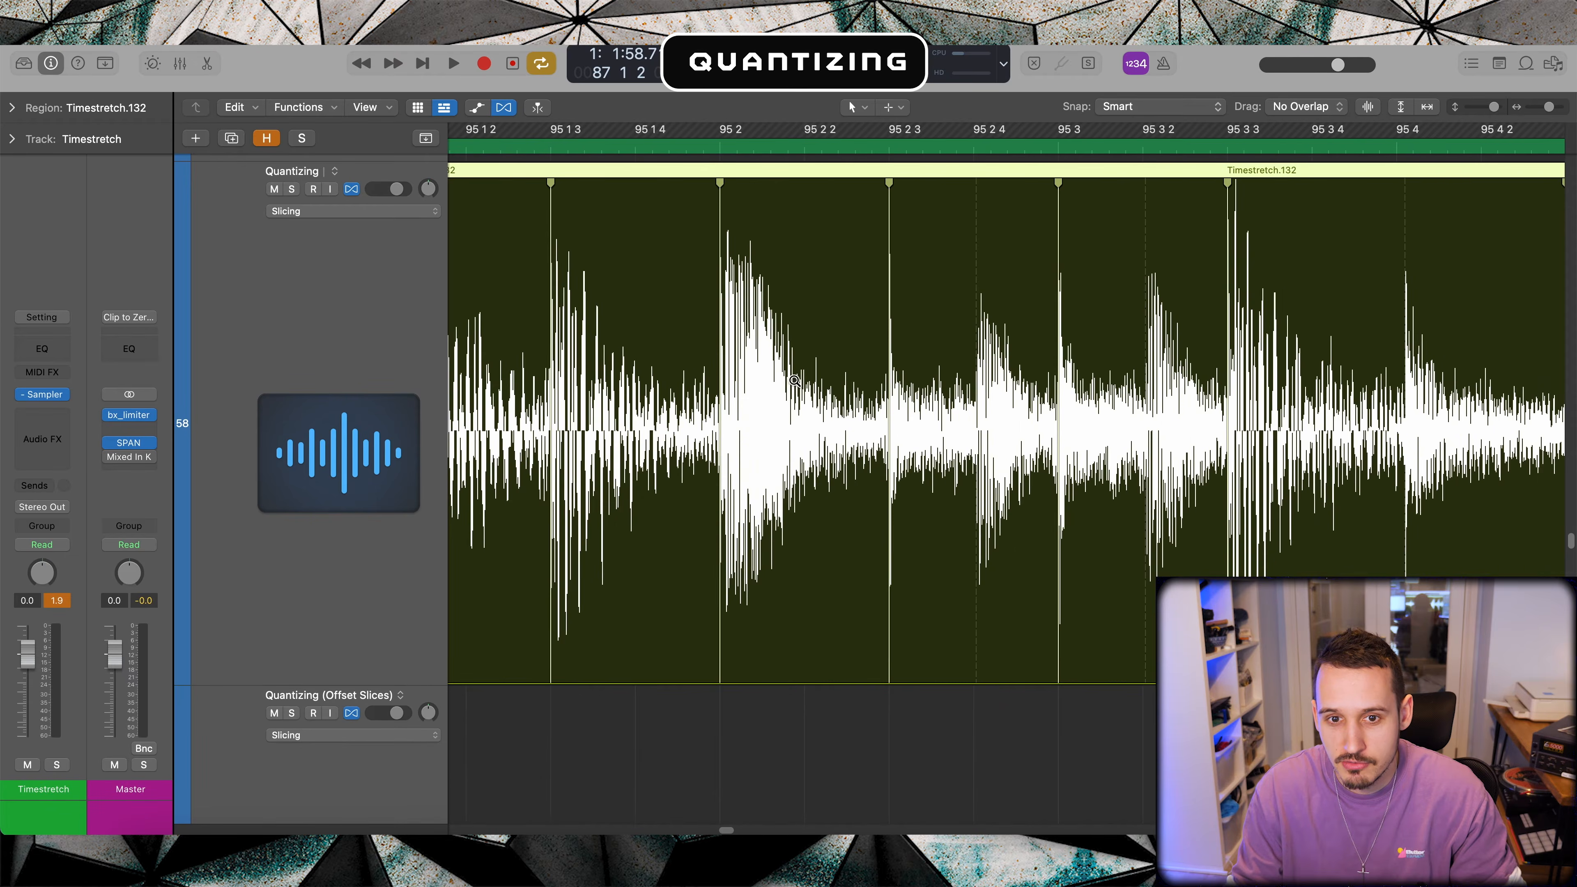
left_click_drag(794, 382, 659, 496)
left_click_drag(1076, 437, 950, 516)
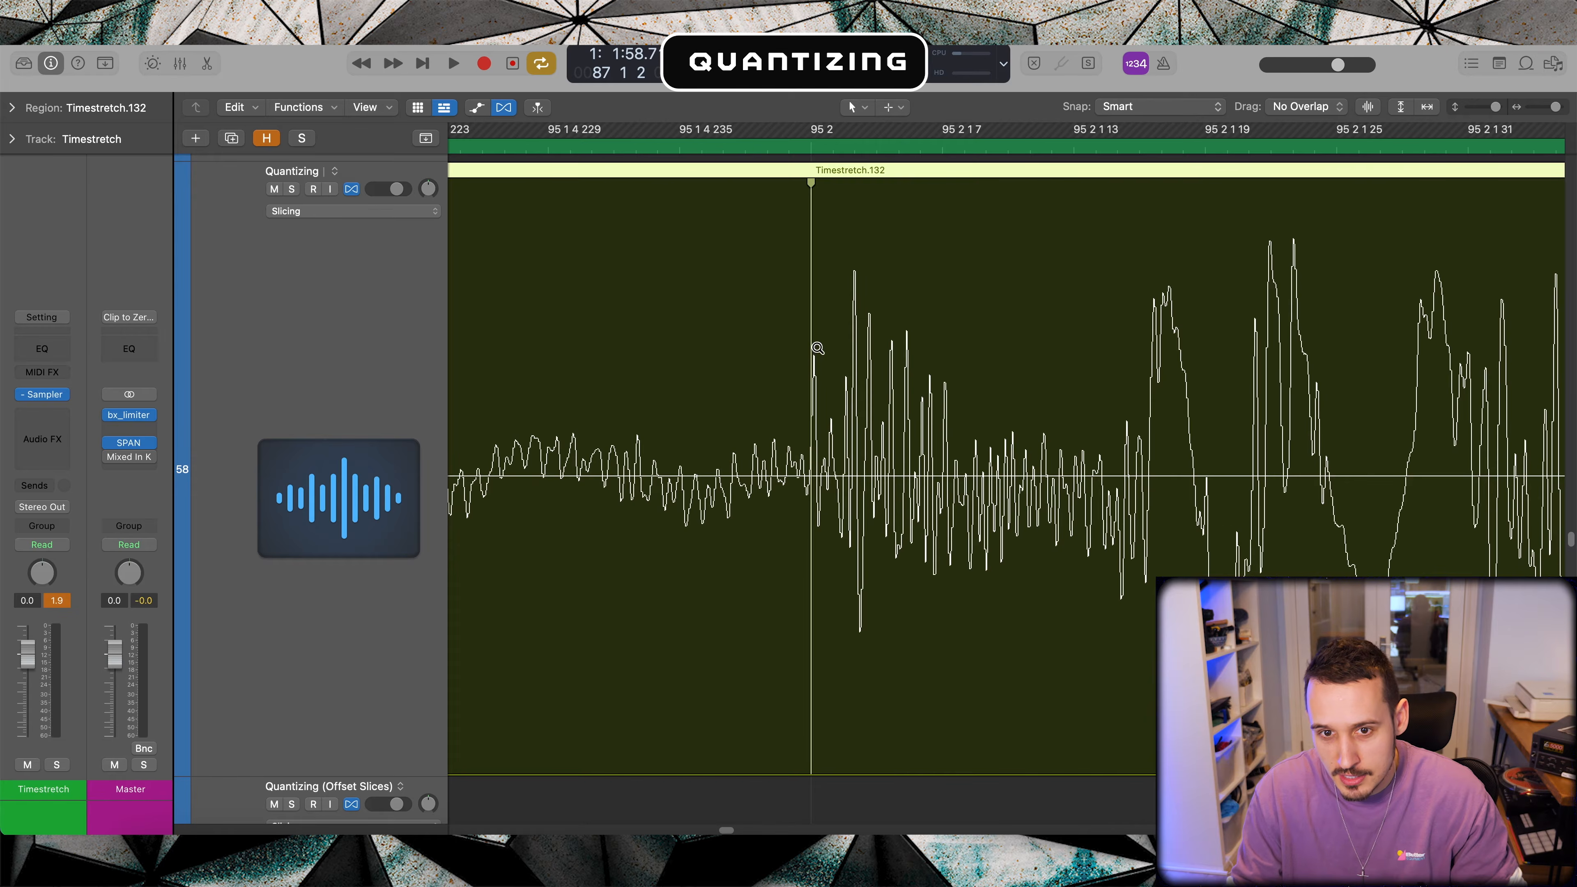
left_click(845, 516, "ctrl+alt")
left_click(846, 516, "ctrl+alt")
Step: Examine the flex marker at 95 3 3 against its transient, and compare the Quantizing region with the offset slices region
scroll(848, 512, "right", 5)
left_click_drag(1135, 374, 990, 476)
left_click_drag(1119, 420, 963, 536)
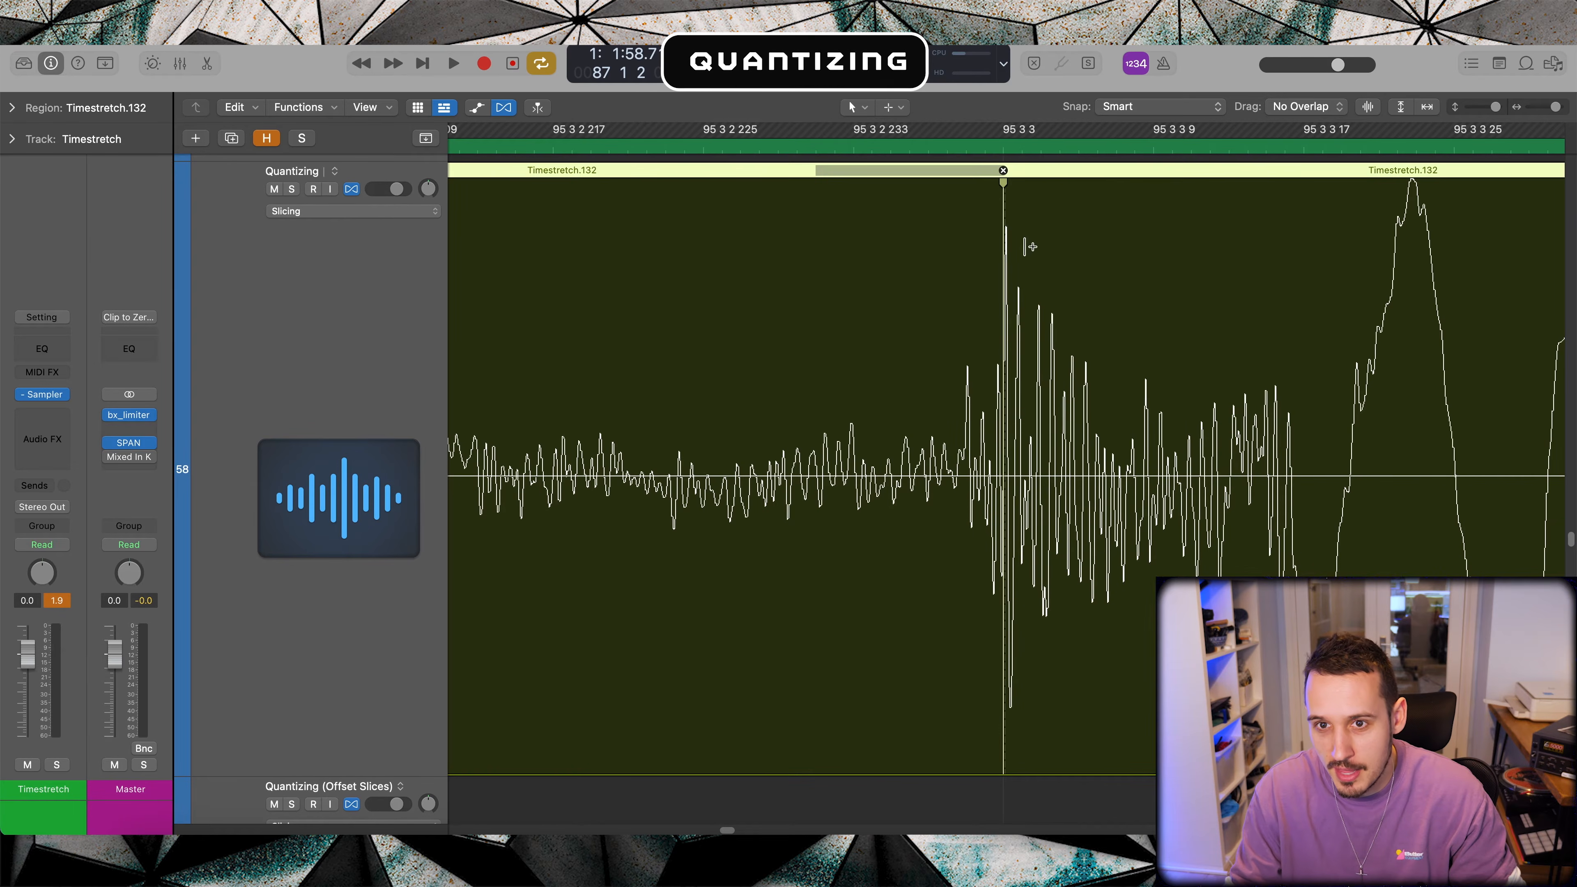
left_click(956, 481, "ctrl+alt")
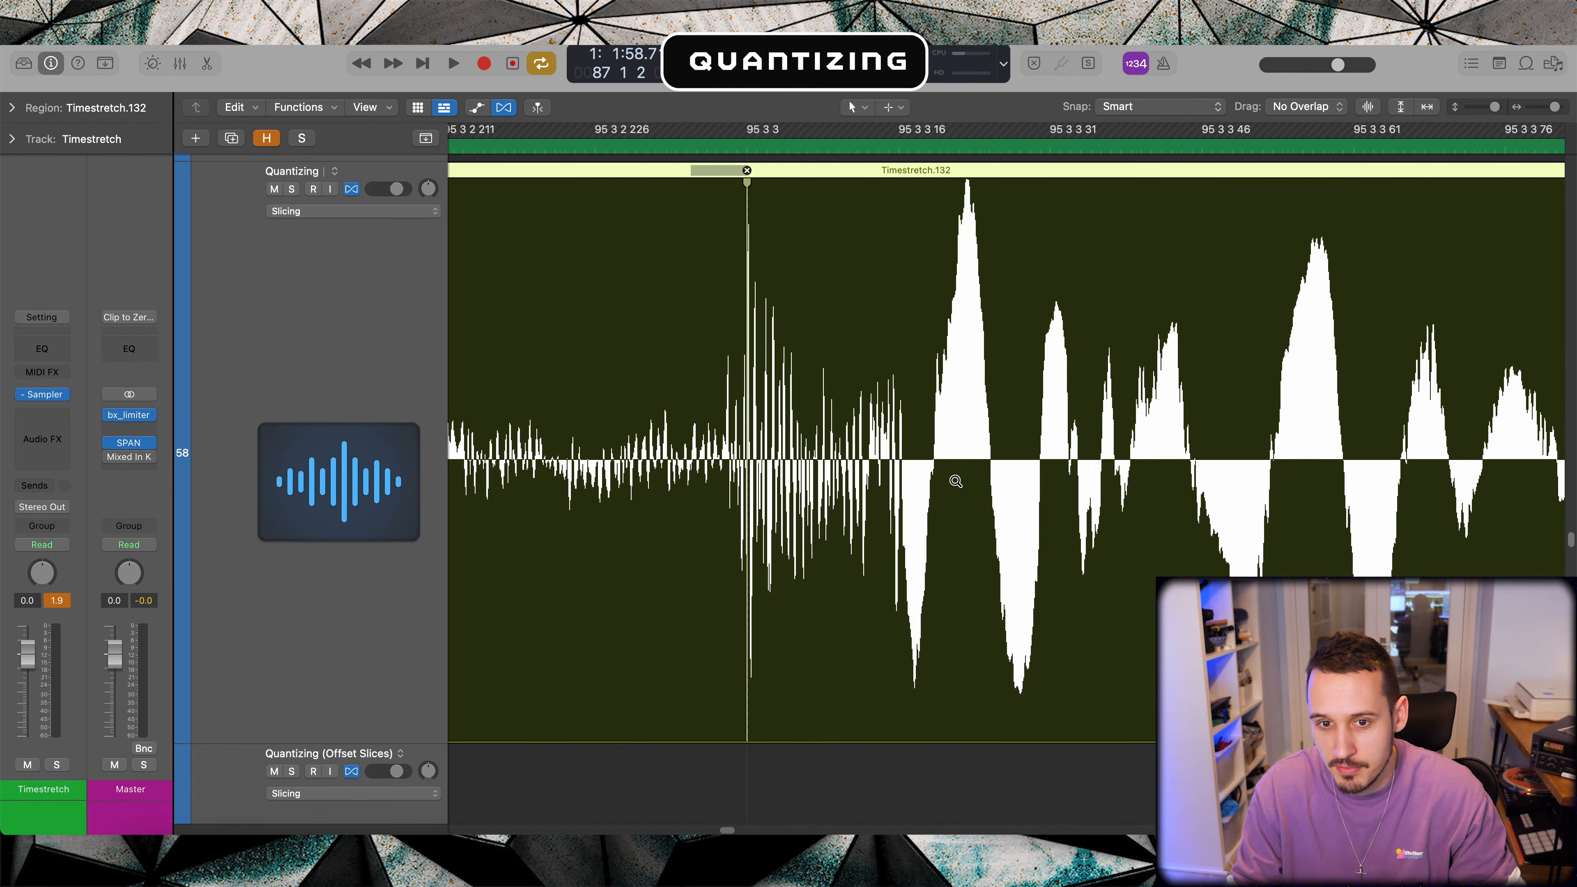
left_click(725, 444, "ctrl+alt")
left_click(724, 446, "ctrl+alt")
scroll(725, 447, "left", 5)
left_click(730, 446, "ctrl+alt")
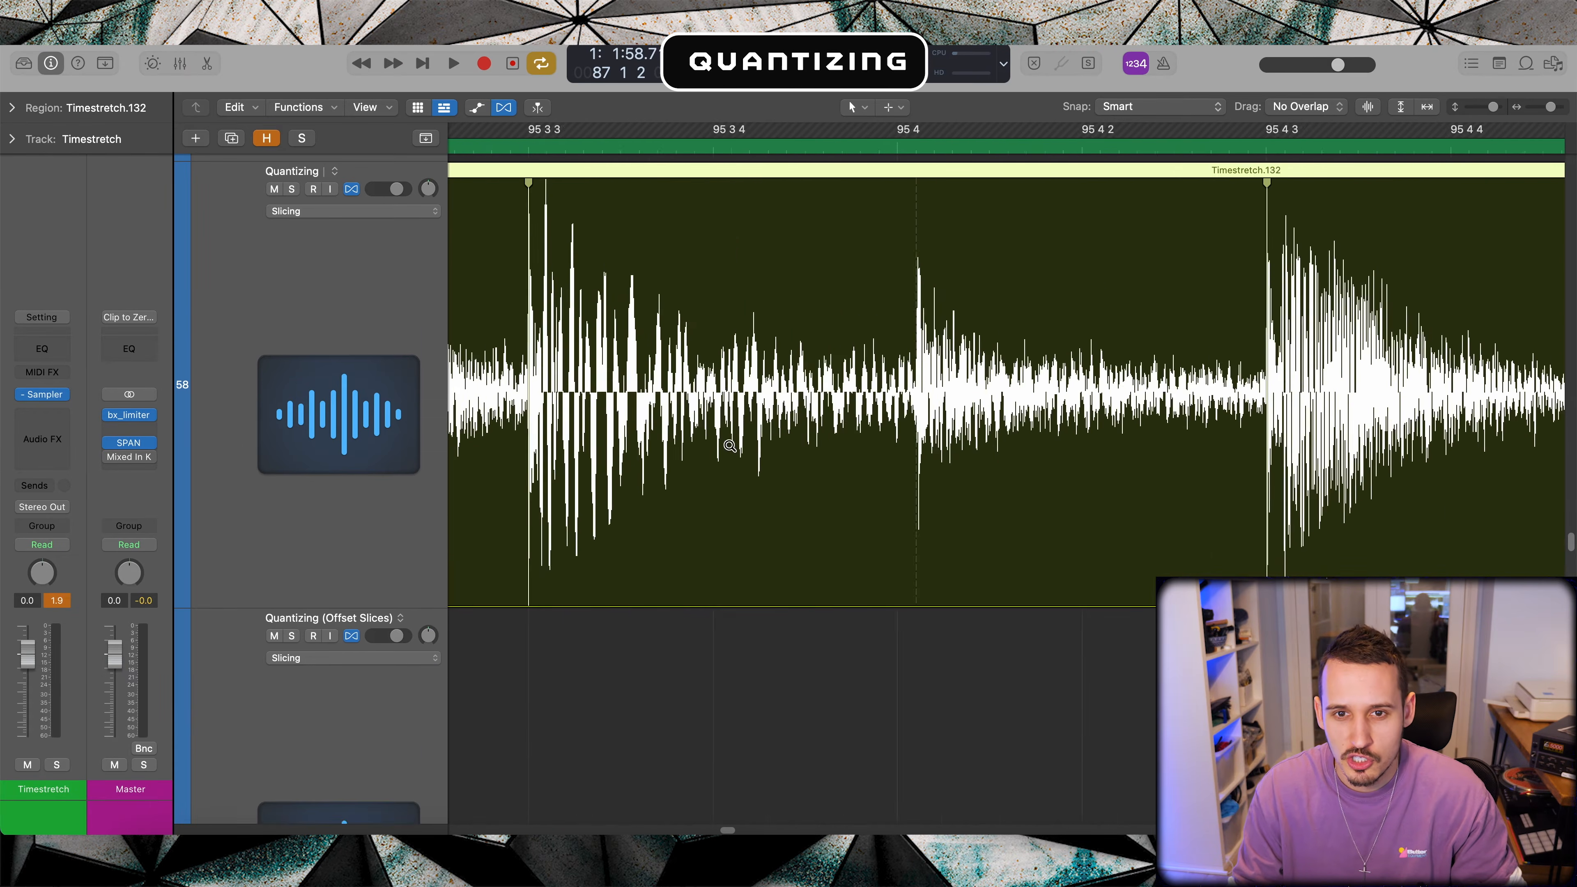
left_click(730, 446, "ctrl+alt")
left_click(730, 447, "ctrl+alt")
left_click(731, 450, "ctrl+alt")
scroll(729, 451, "left", 5)
scroll(728, 452, "up", 2)
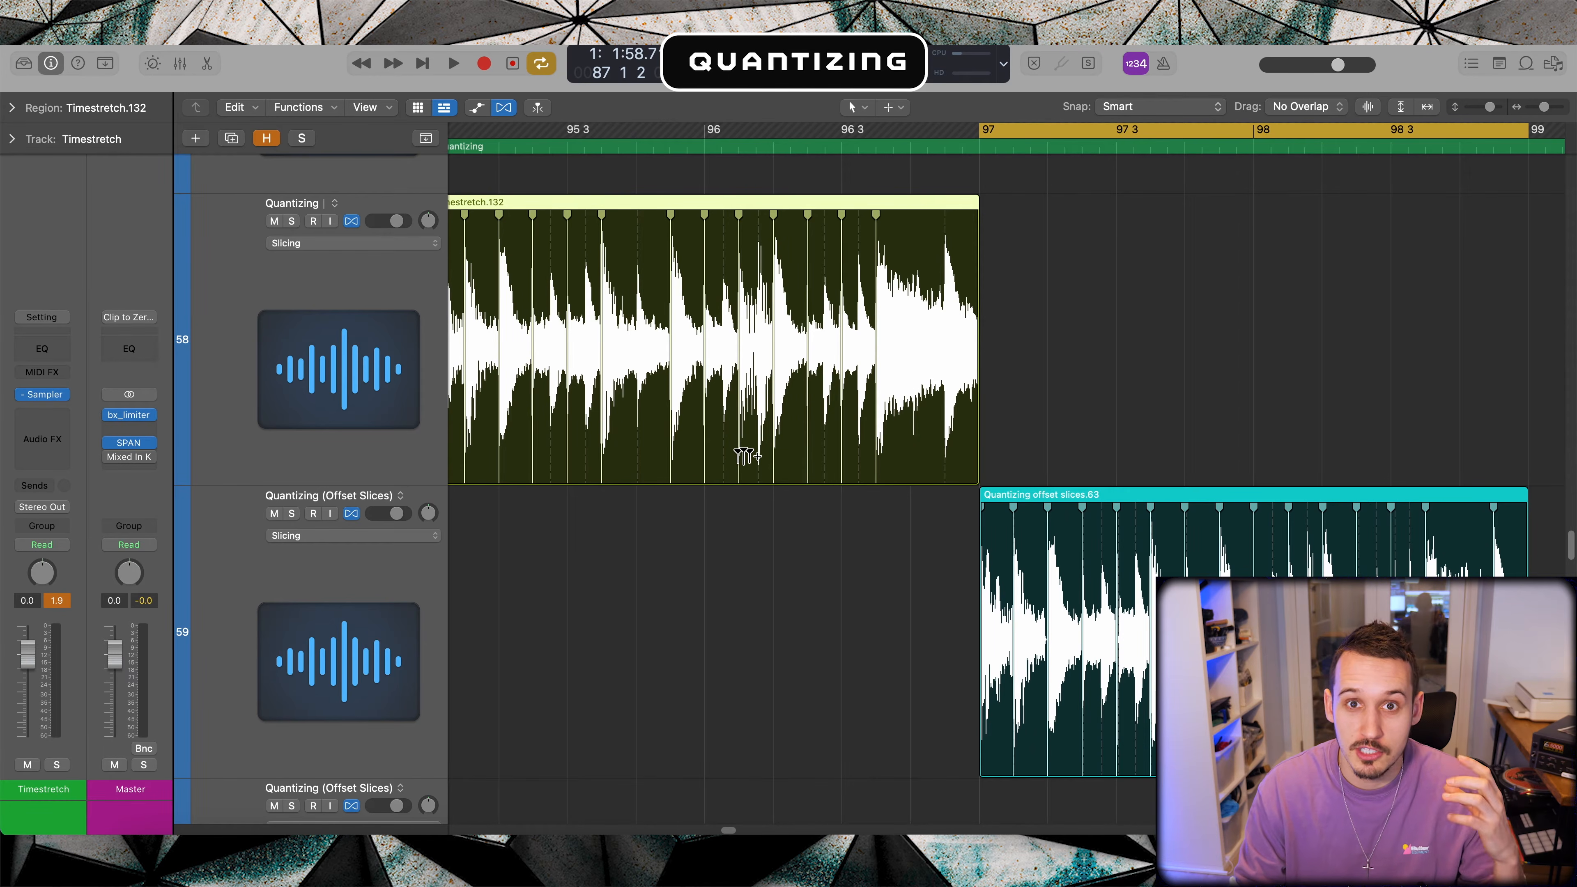
Step: In the Quantizing offset slices region, delete the flex marker at 97 2 3 and recreate it there, slightly ahead of the transient
left_click(764, 481, "ctrl+alt")
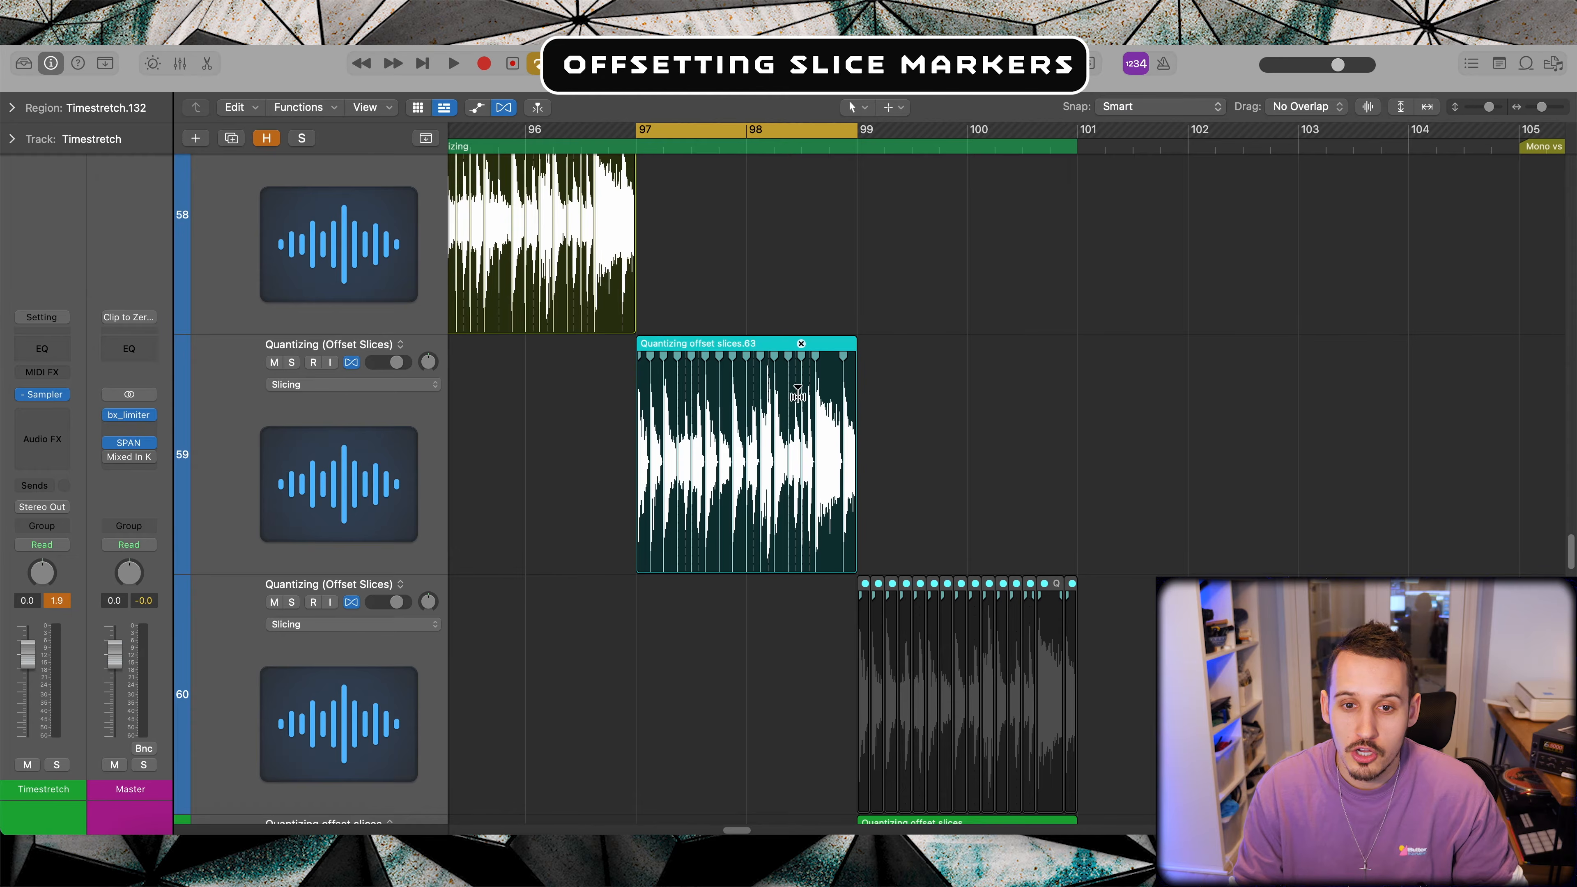
left_click_drag(818, 350, 637, 451)
scroll(774, 412, "left", 1)
left_click_drag(815, 219, 633, 369)
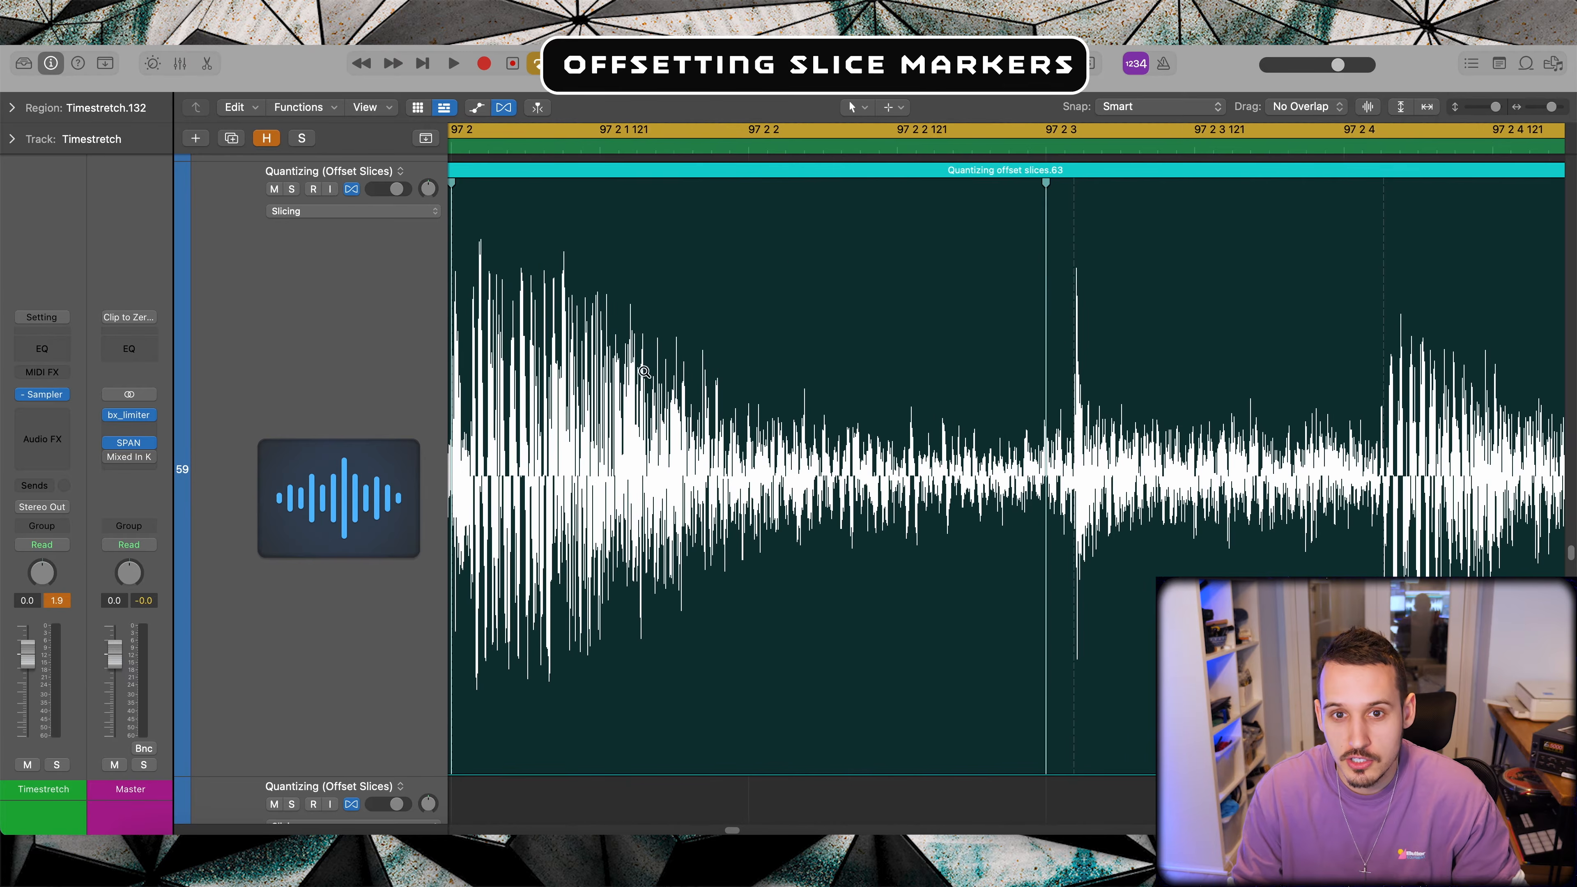
scroll(1033, 182, "right", 5)
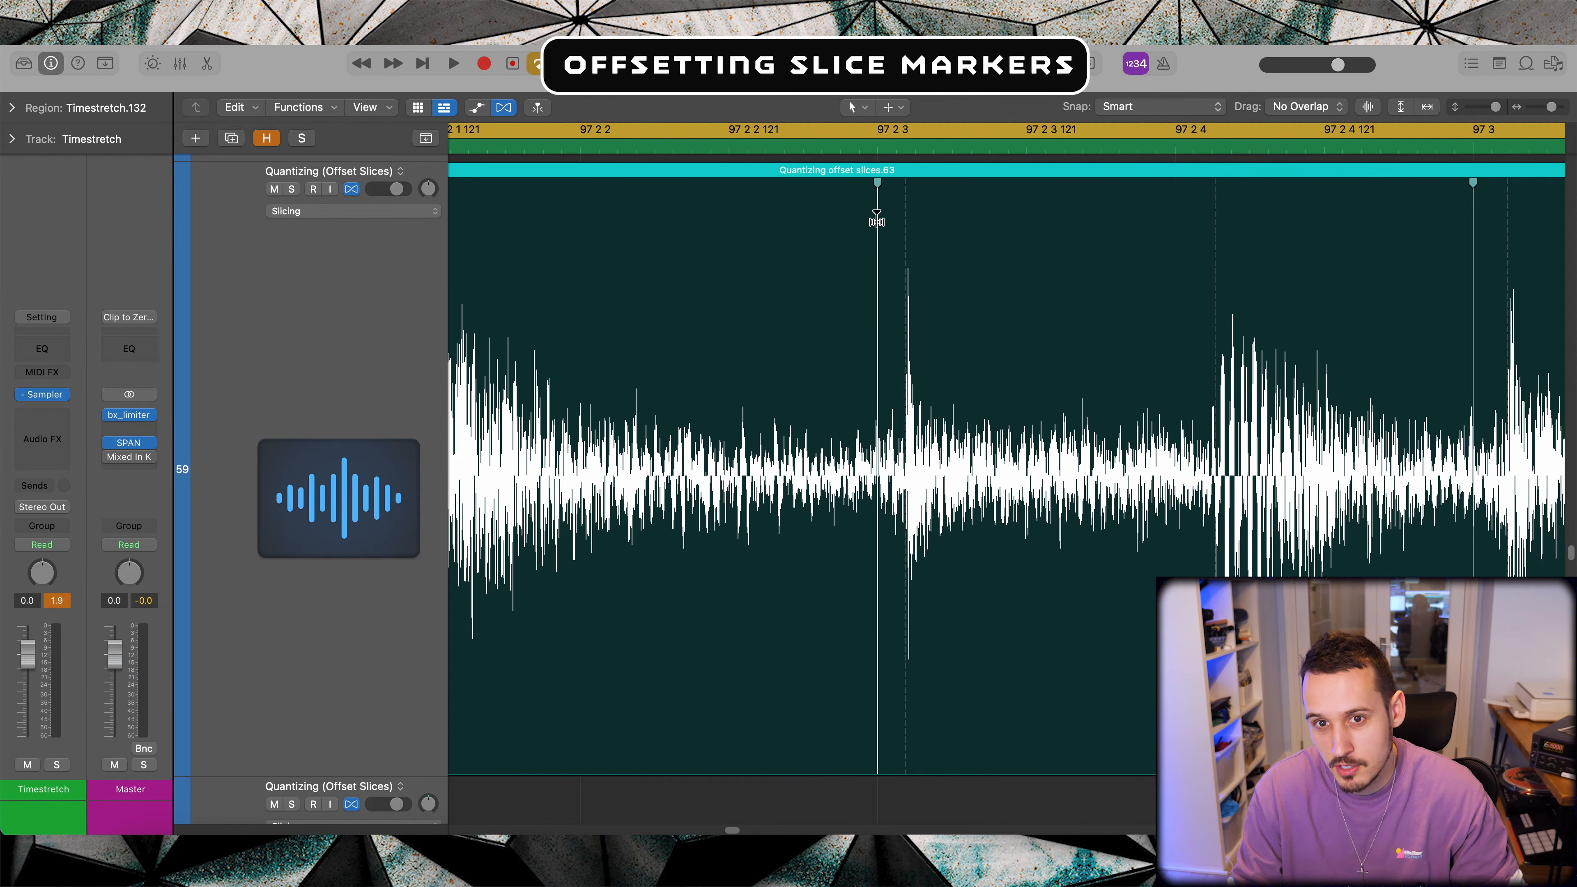
double_click(876, 222)
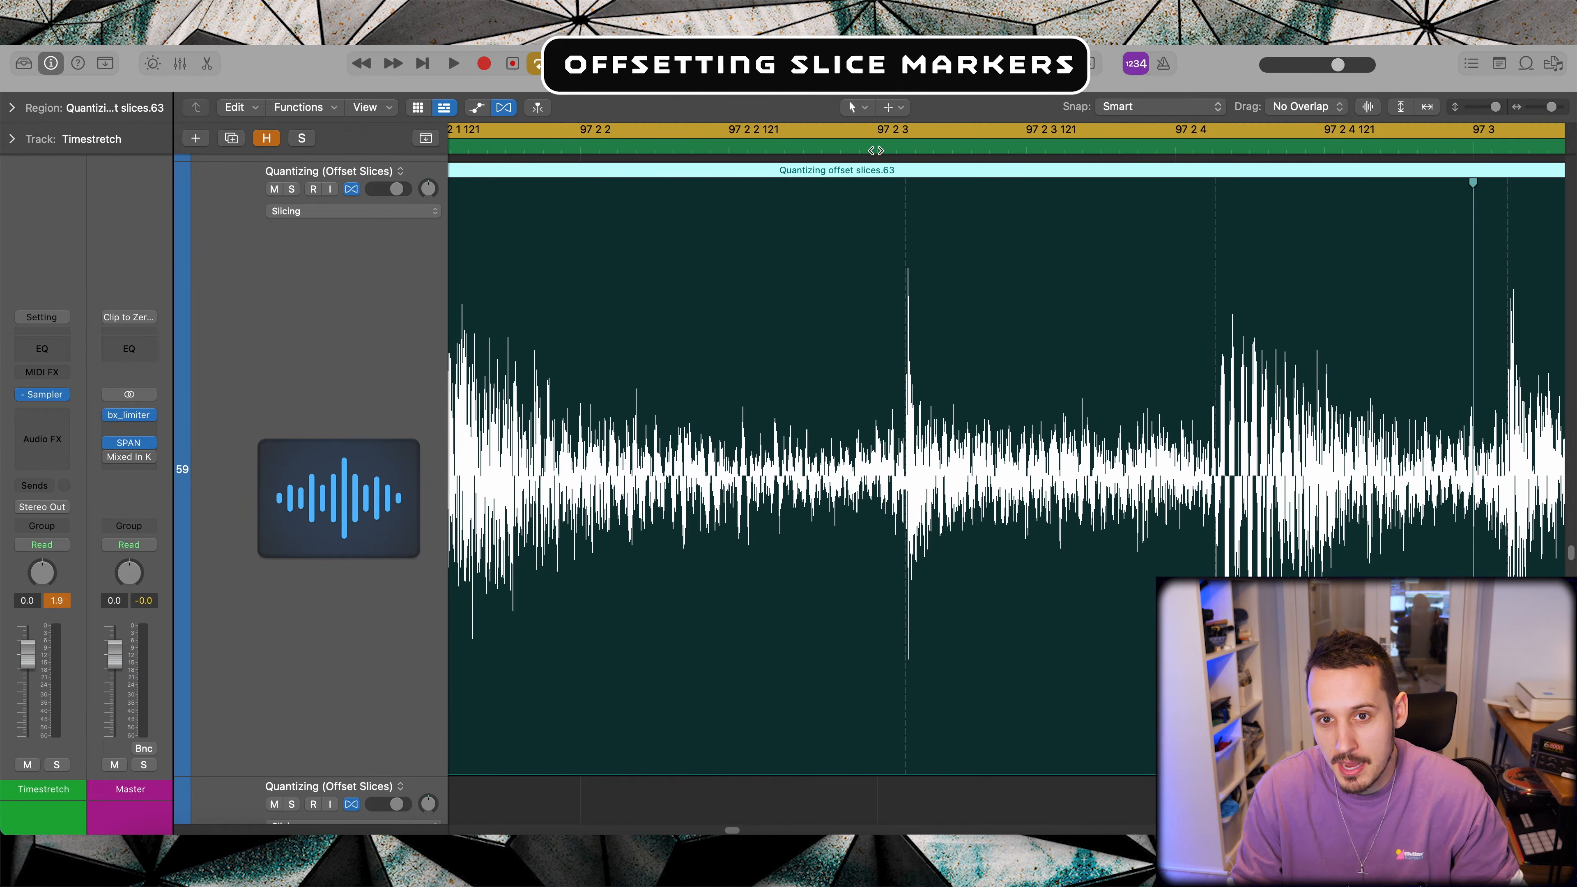
left_click(877, 189)
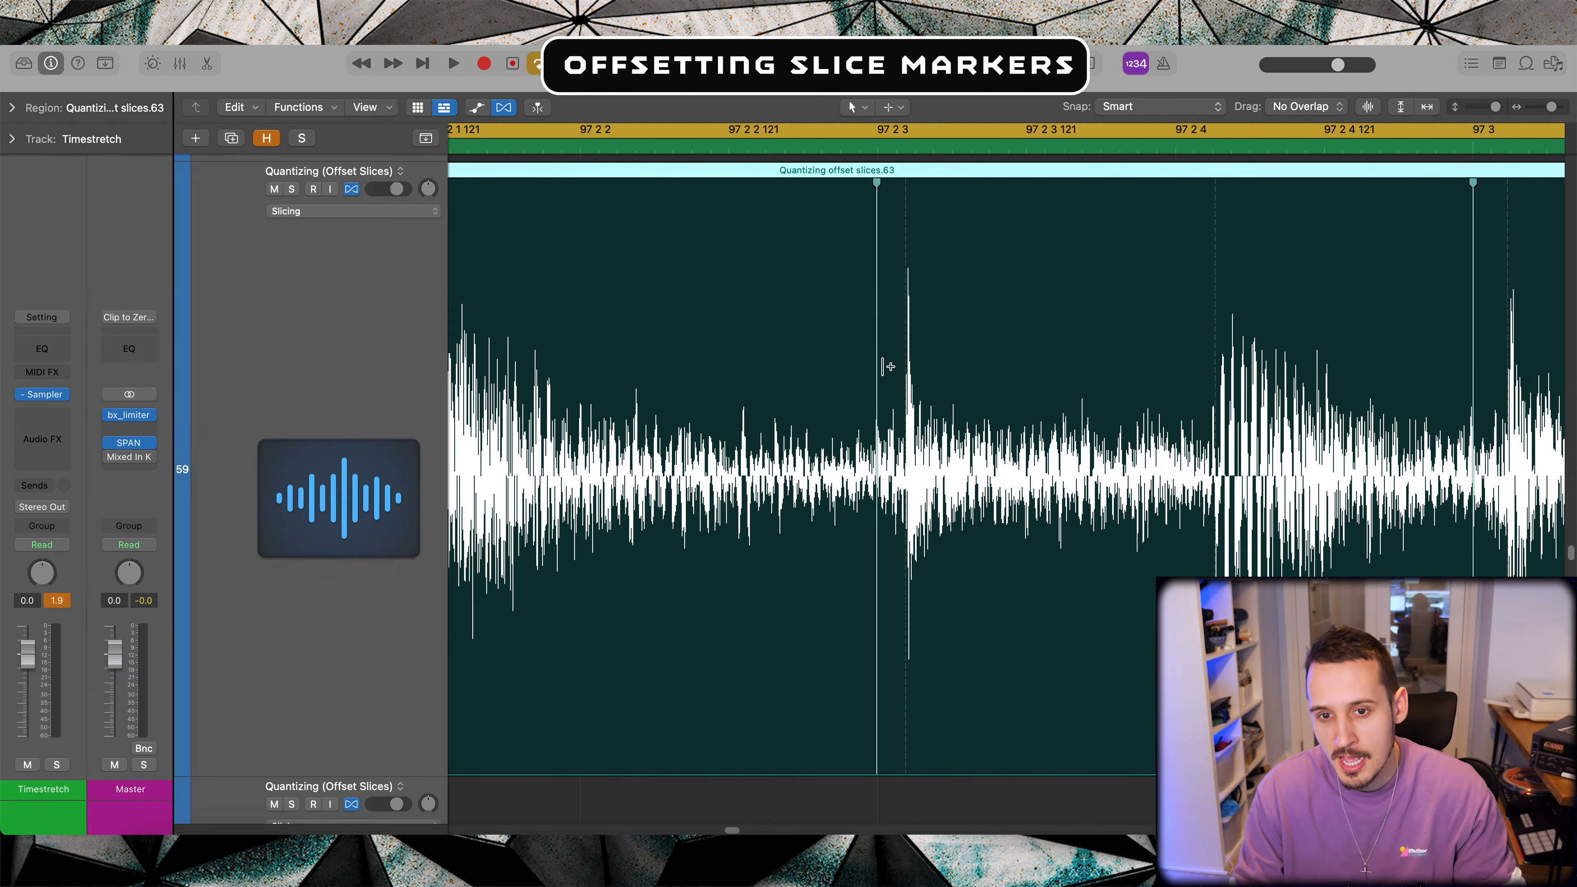
Step: Copy the Quantizing offset slices audio region from bar 97 to bar 99 on the same track
left_click(667, 345, "ctrl+alt")
left_click(666, 345, "ctrl+alt")
left_click(666, 346, "ctrl+alt")
left_click(666, 346, "ctrl+alt")
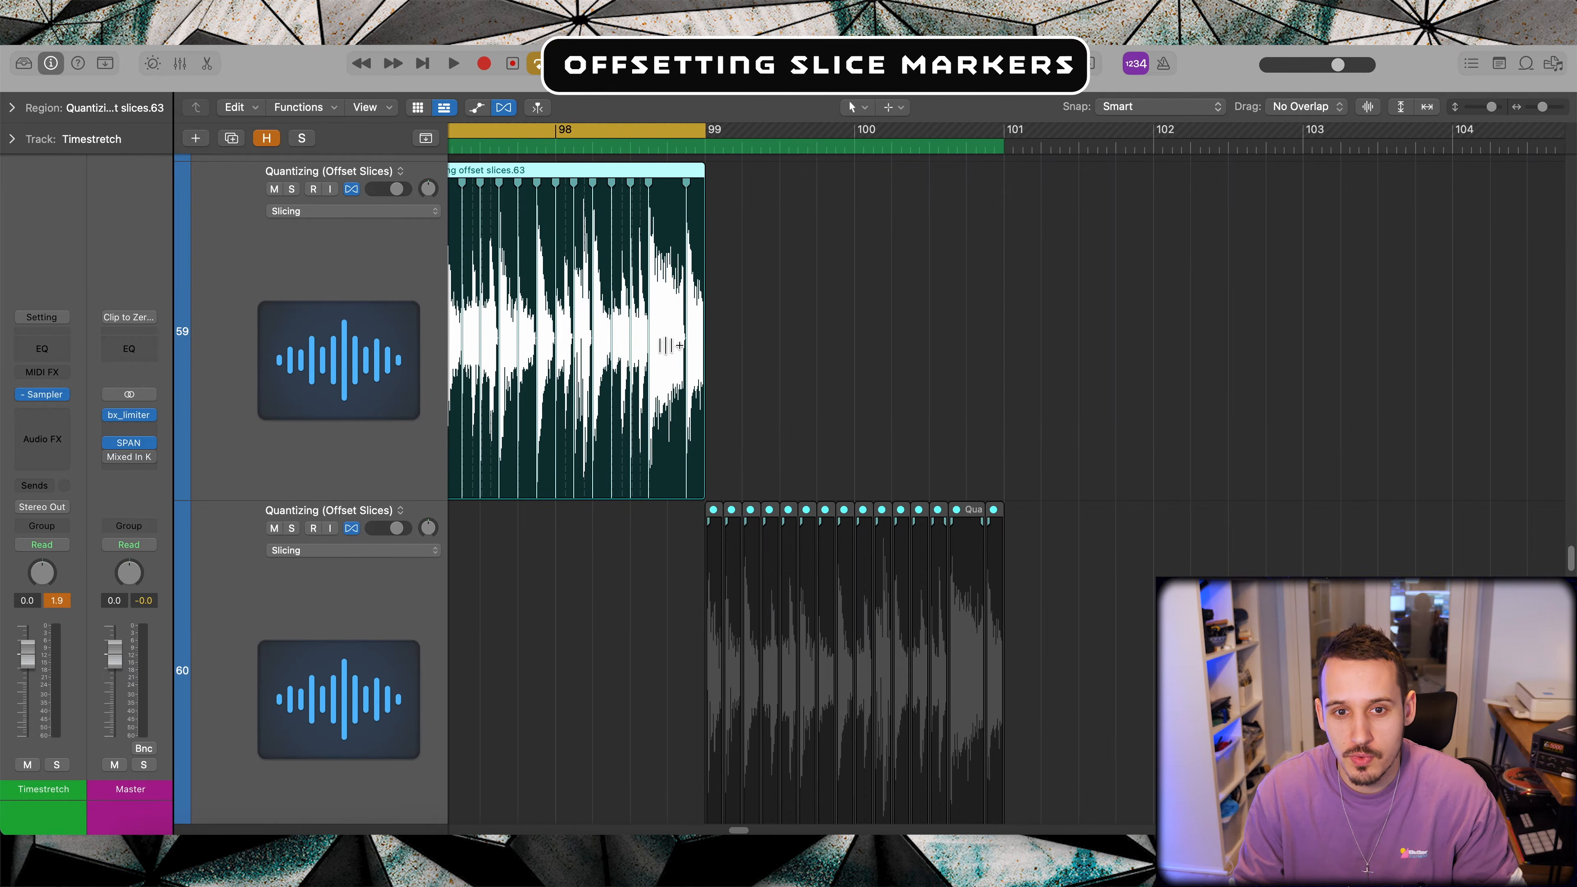
scroll(672, 346, "left", 5)
key("super+Up")
key("super+Up")
key("super+Up")
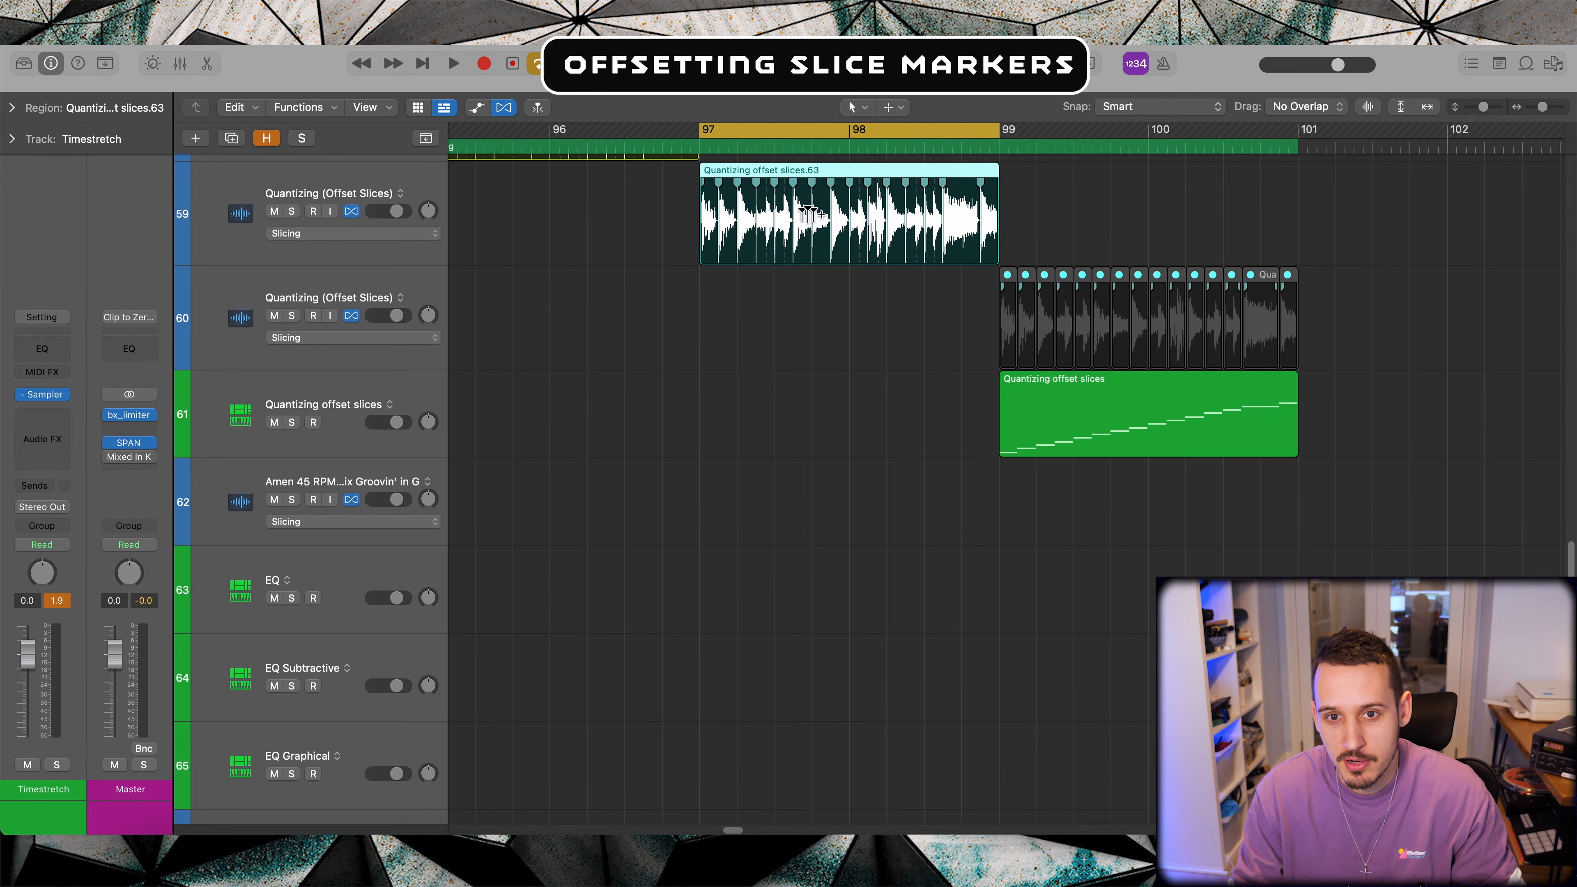
scroll(993, 335, "right", 5)
left_click_drag(604, 382, 900, 382)
Step: Slice the copied region at bar 99 at its flex markers and select all the slices
right_click(893, 365)
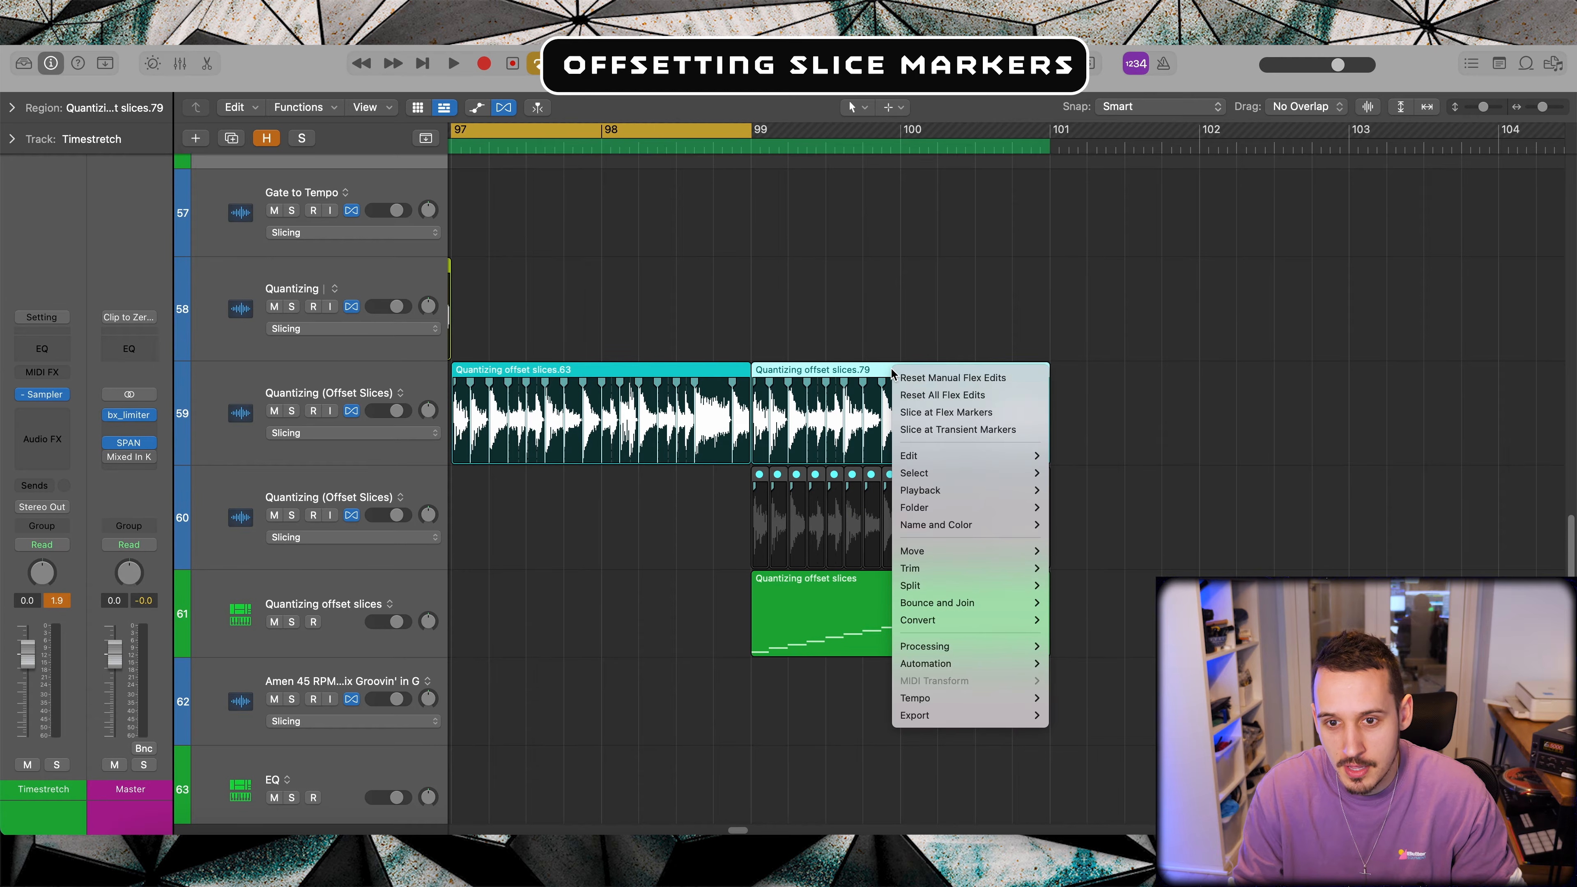
left_click(949, 412)
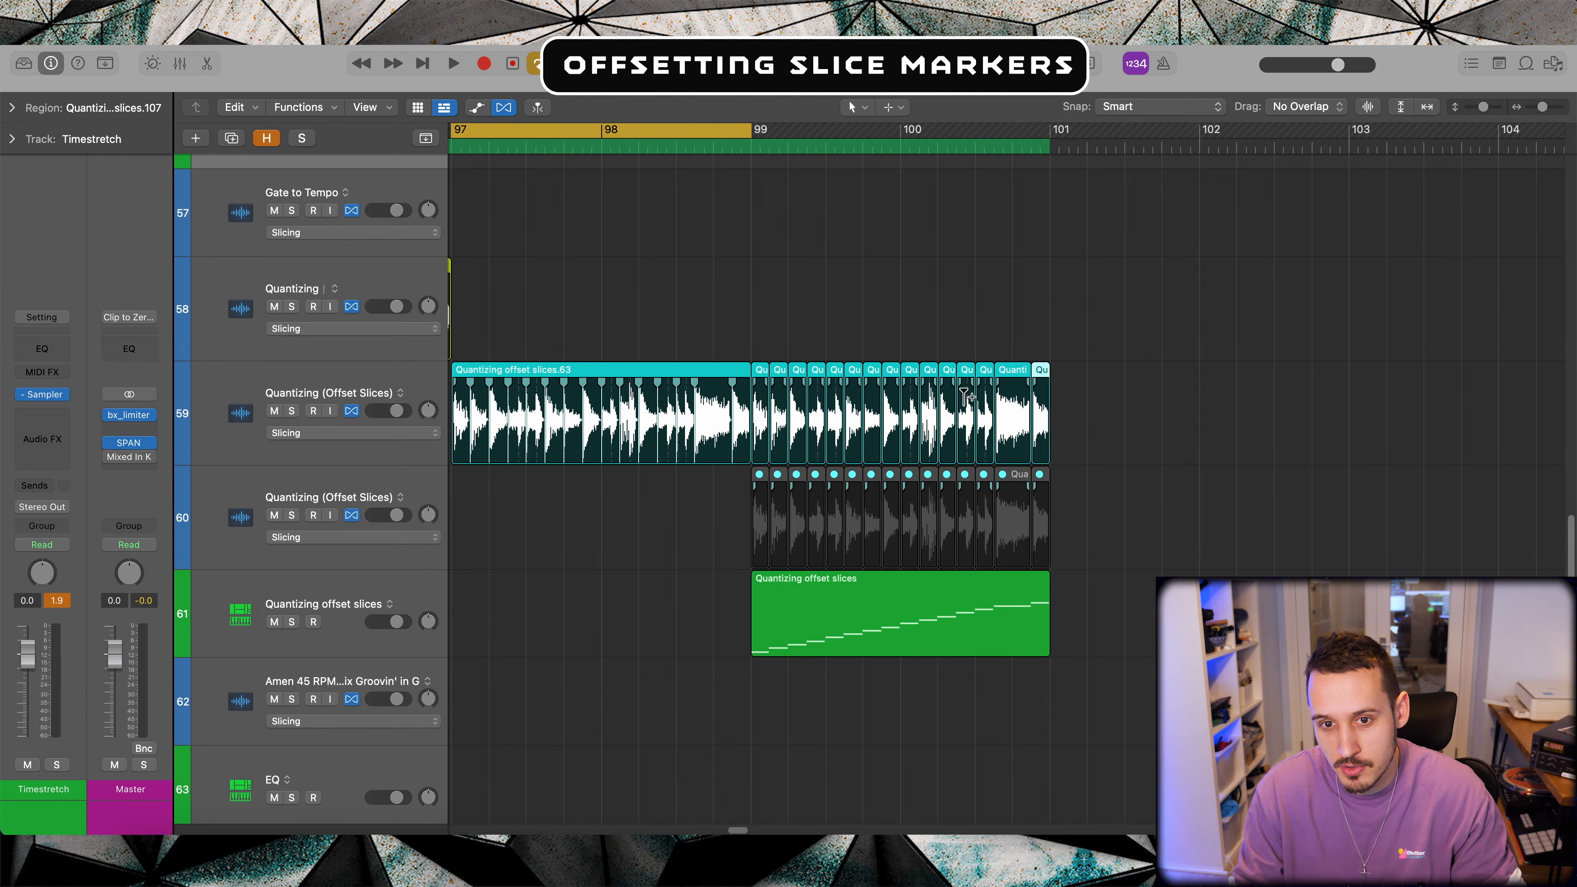
left_click_drag(1117, 364, 752, 399)
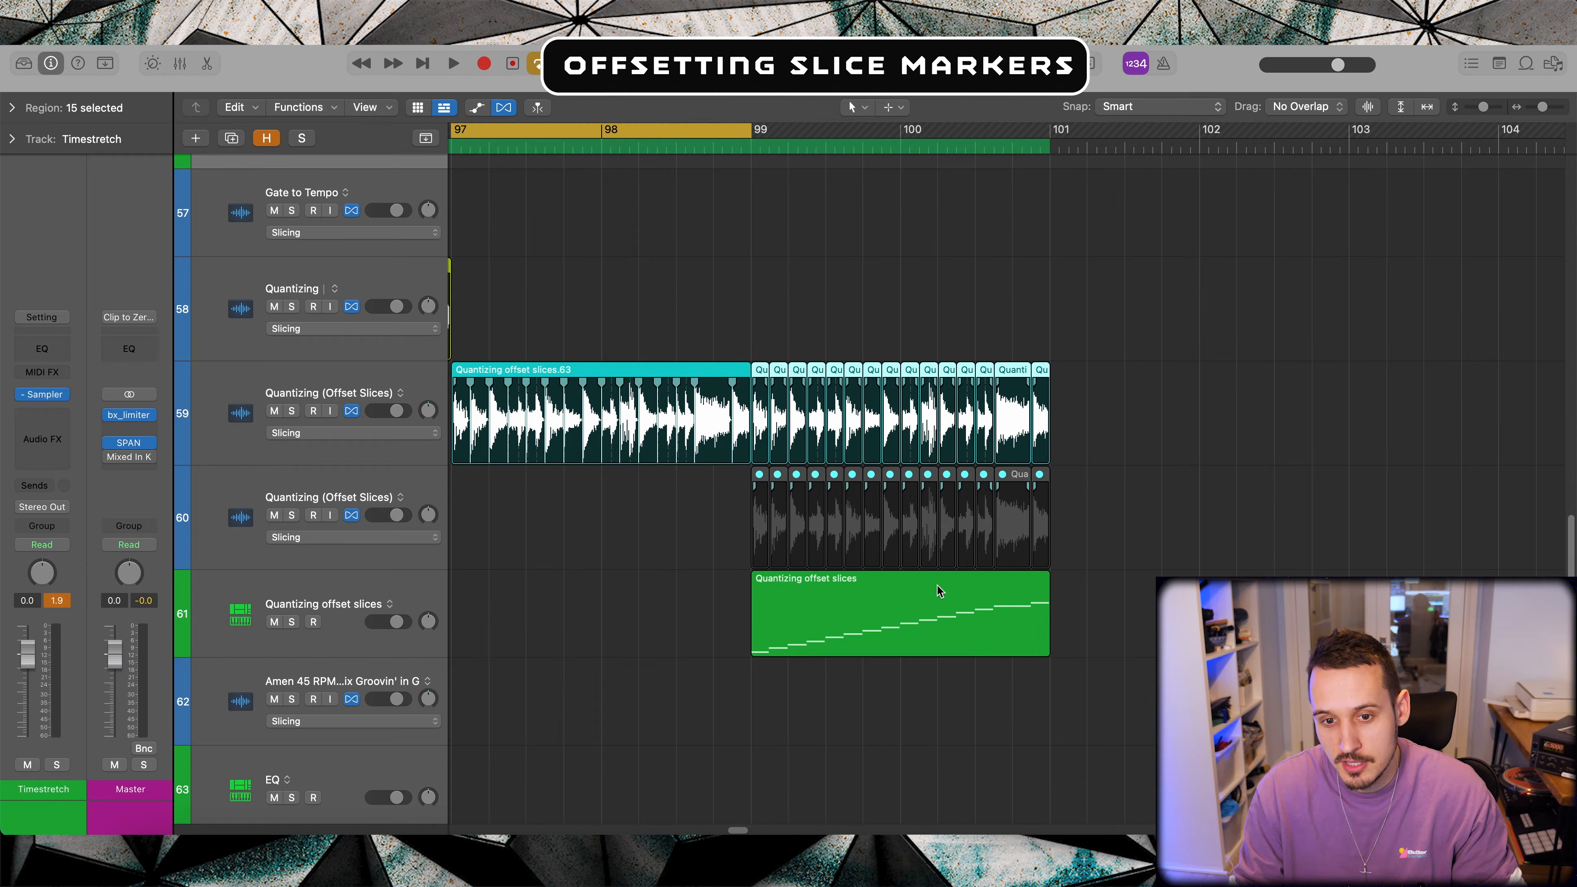
Step: Remove the sliced copies at bar 99 and open the Quantizing offset slices MIDI region in the Piano Roll to view its notes
scroll(885, 574, "down", 1)
scroll(886, 574, "down", 1)
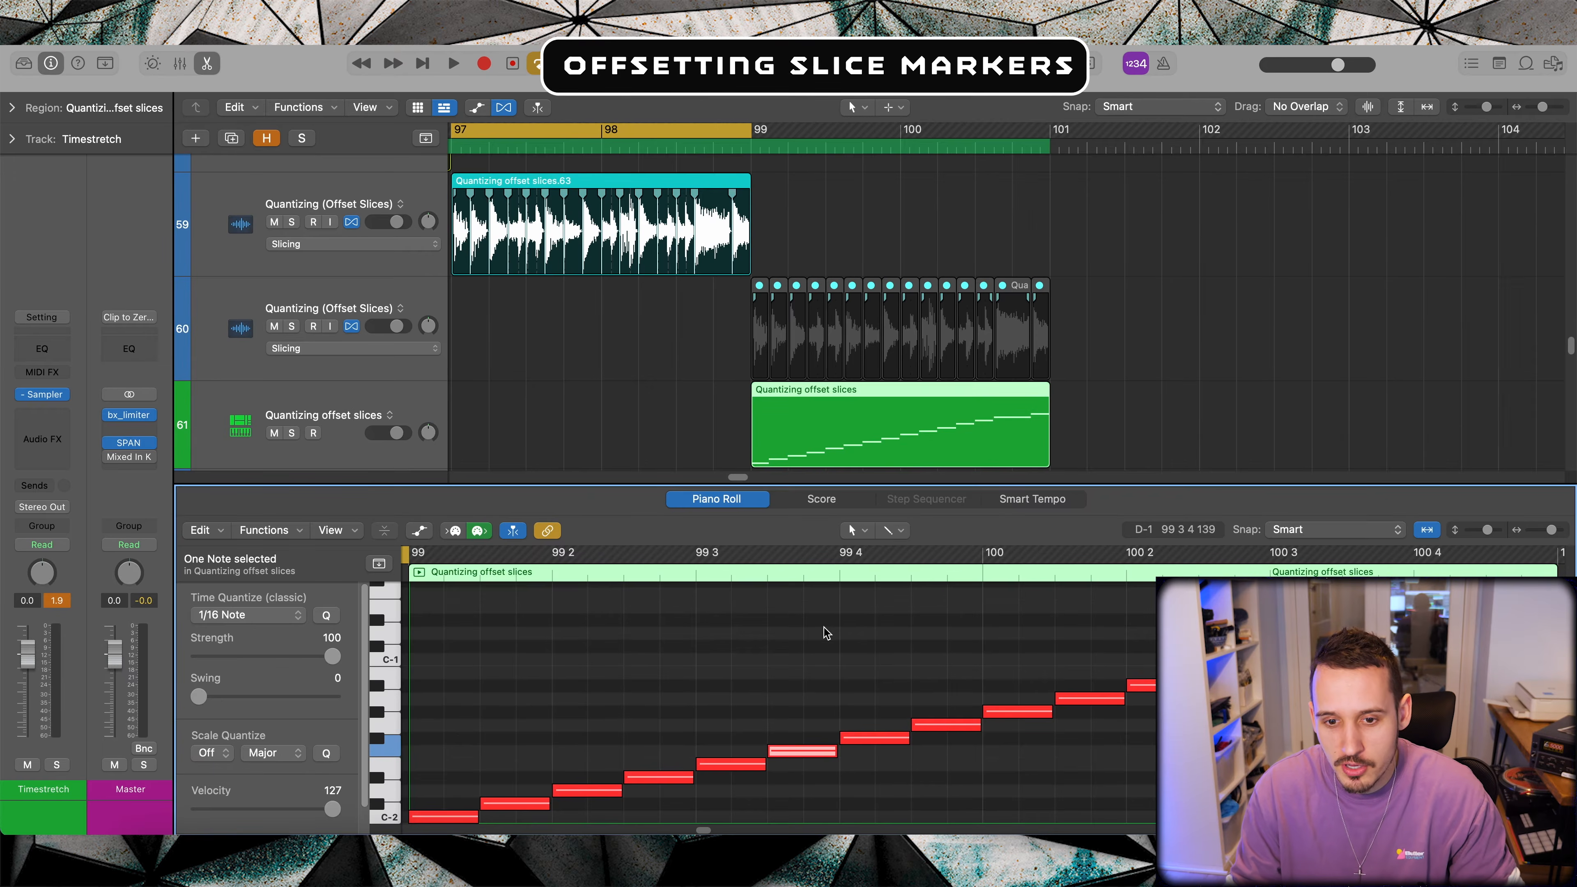
left_click(825, 669, "ctrl+alt")
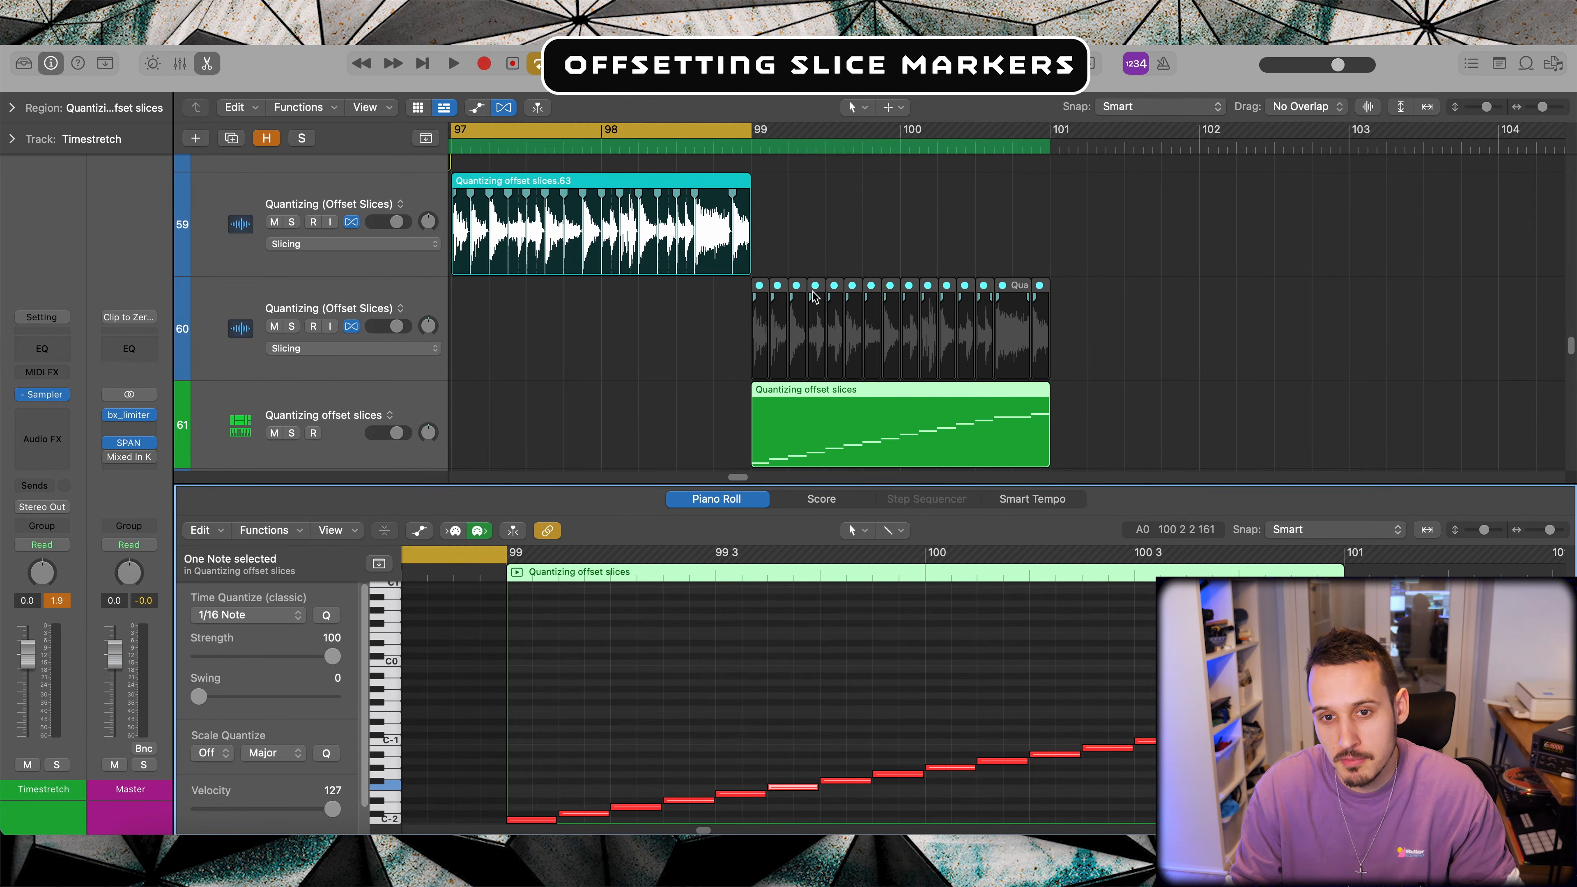
left_click_drag(781, 305, 847, 351)
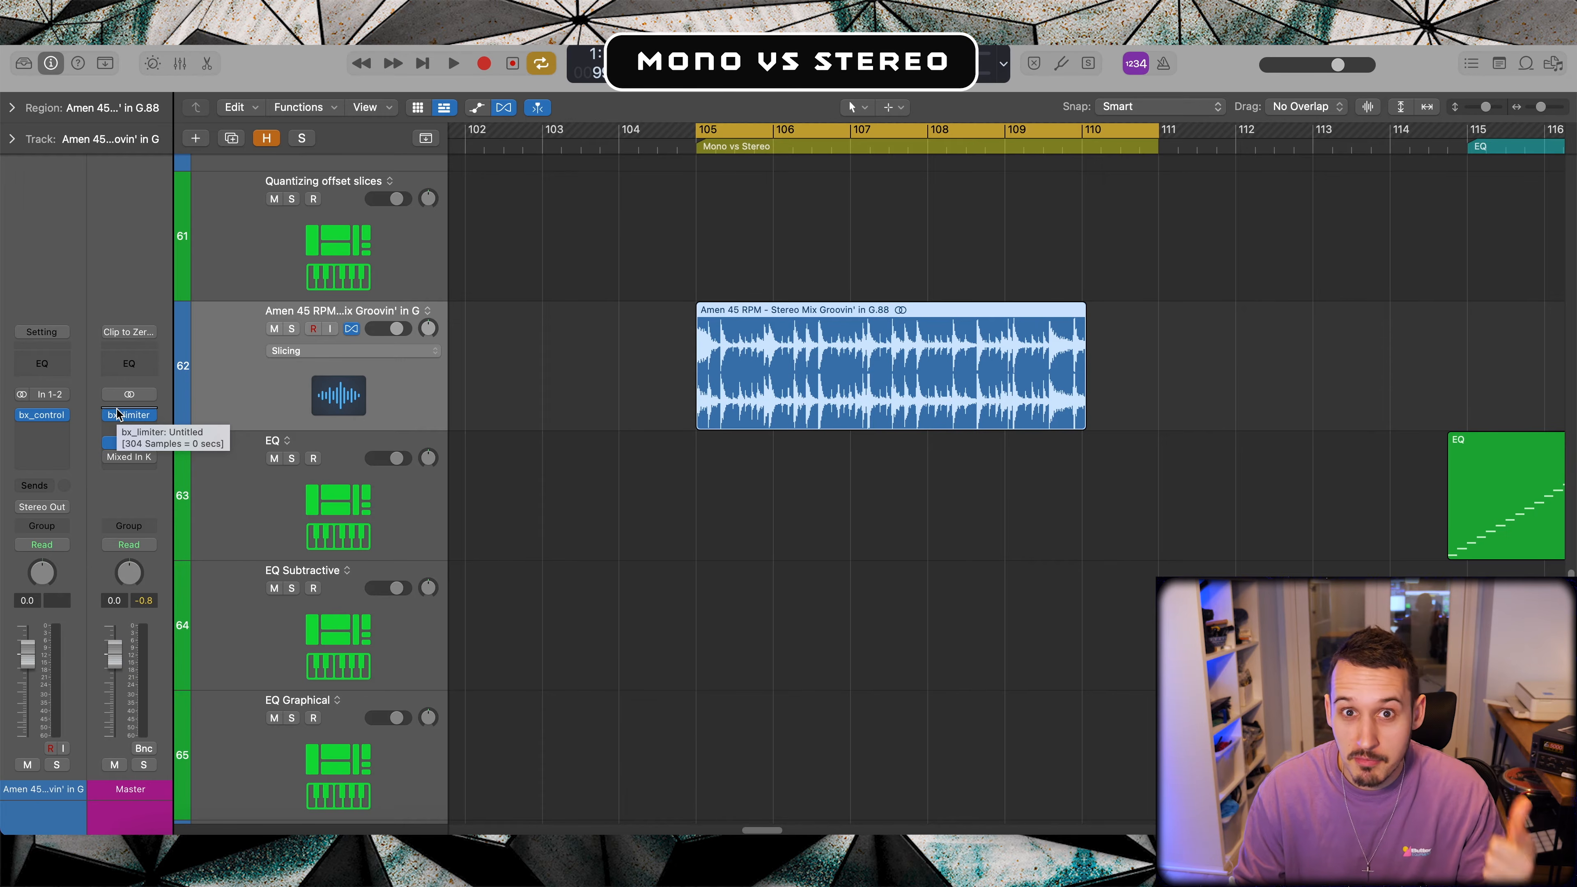
Step: Open the bx_control V2 plug-in on the Amen 45 RPM track and try its Mono-Maker and Stereo-Width controls
mouse_move(121, 415)
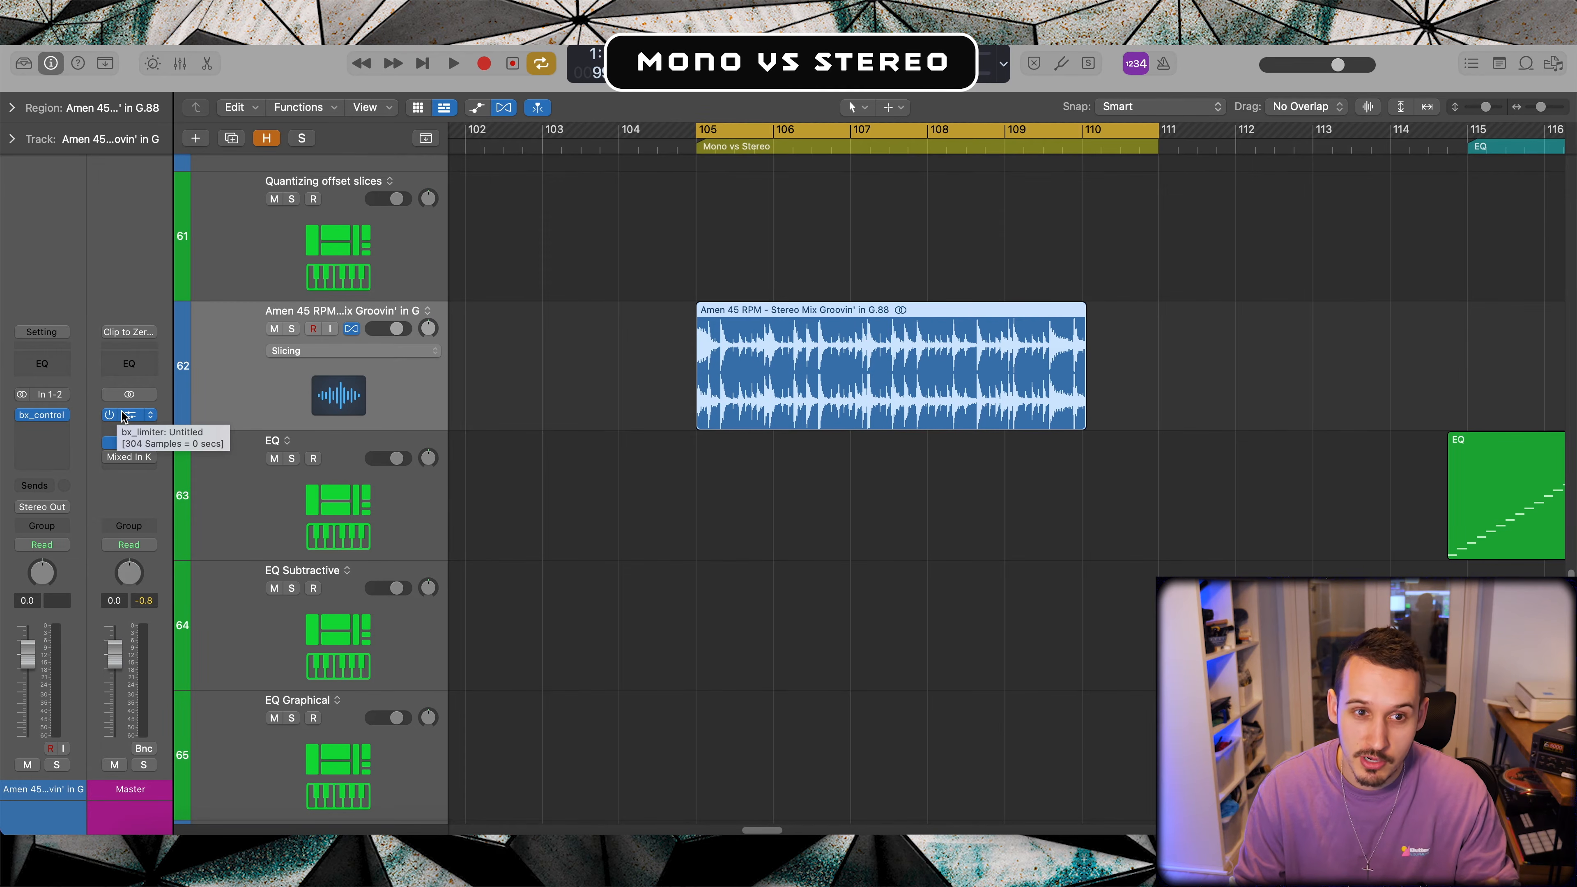
left_click(42, 415)
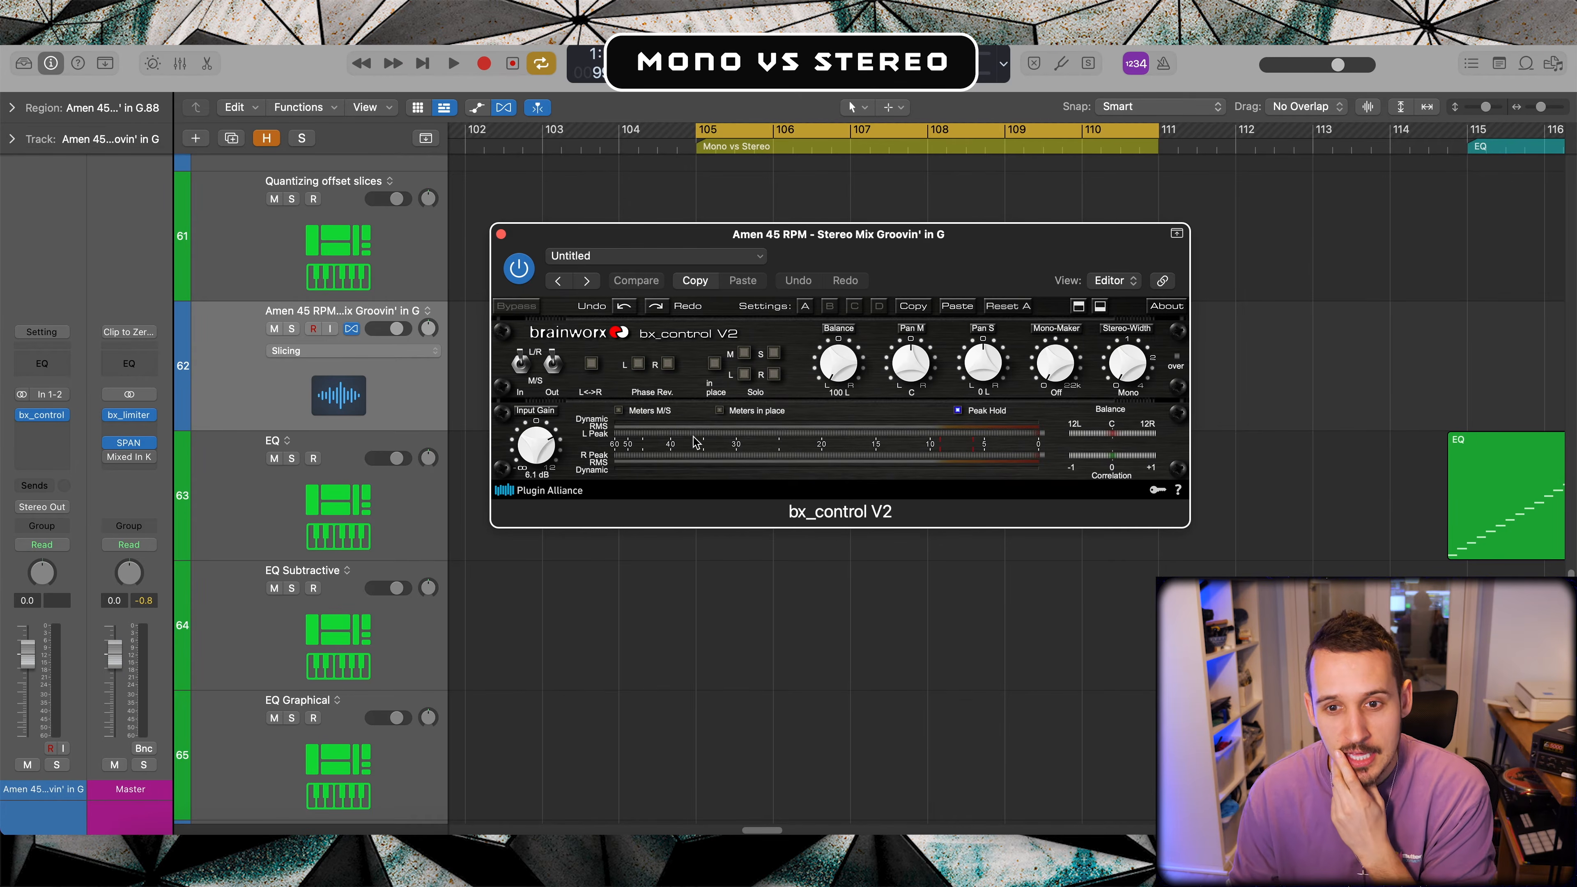
left_click_drag(952, 275, 919, 523)
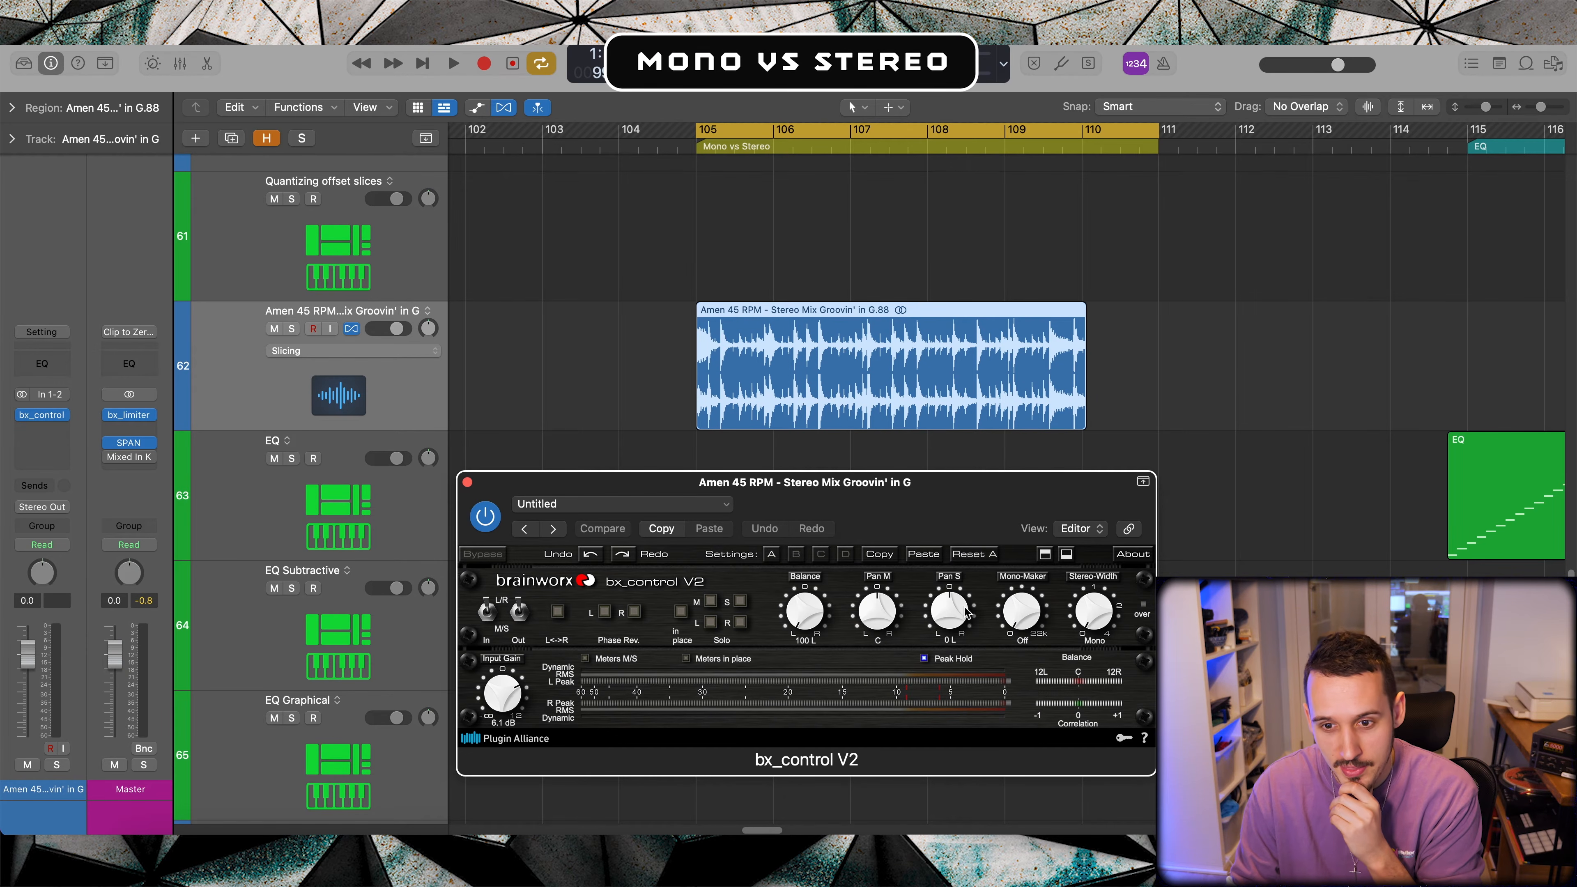
left_click_drag(1019, 623, 1023, 597)
left_click_drag(1099, 613, 1085, 657)
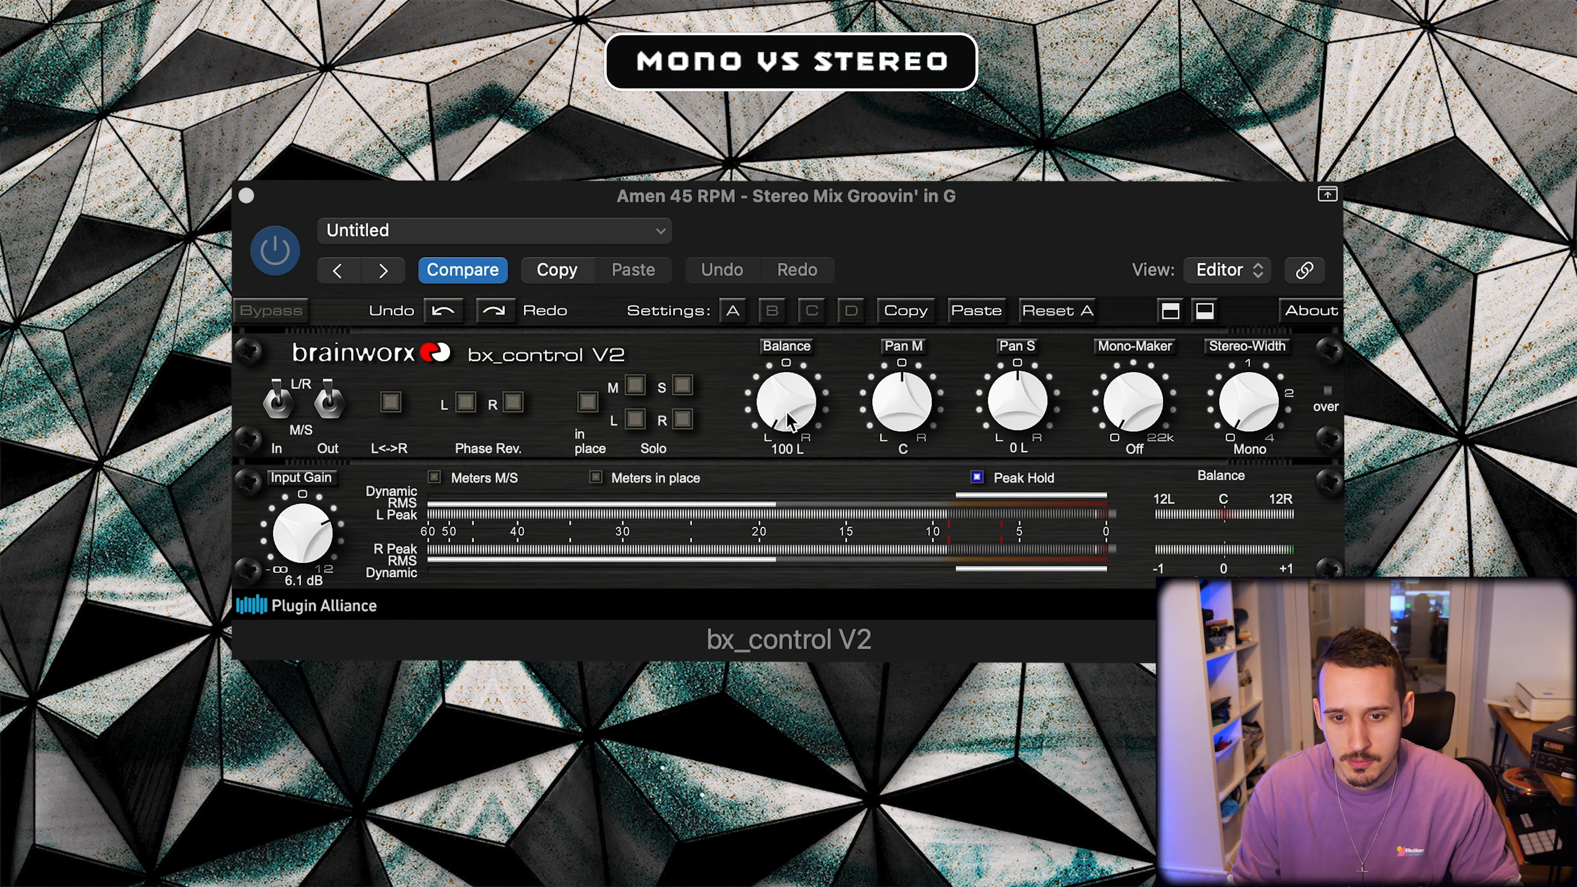
Step: Turn the bx_control V2 Balance to 100 R and back to 100 L to compare the break's two channels
left_click_drag(785, 418, 786, 348)
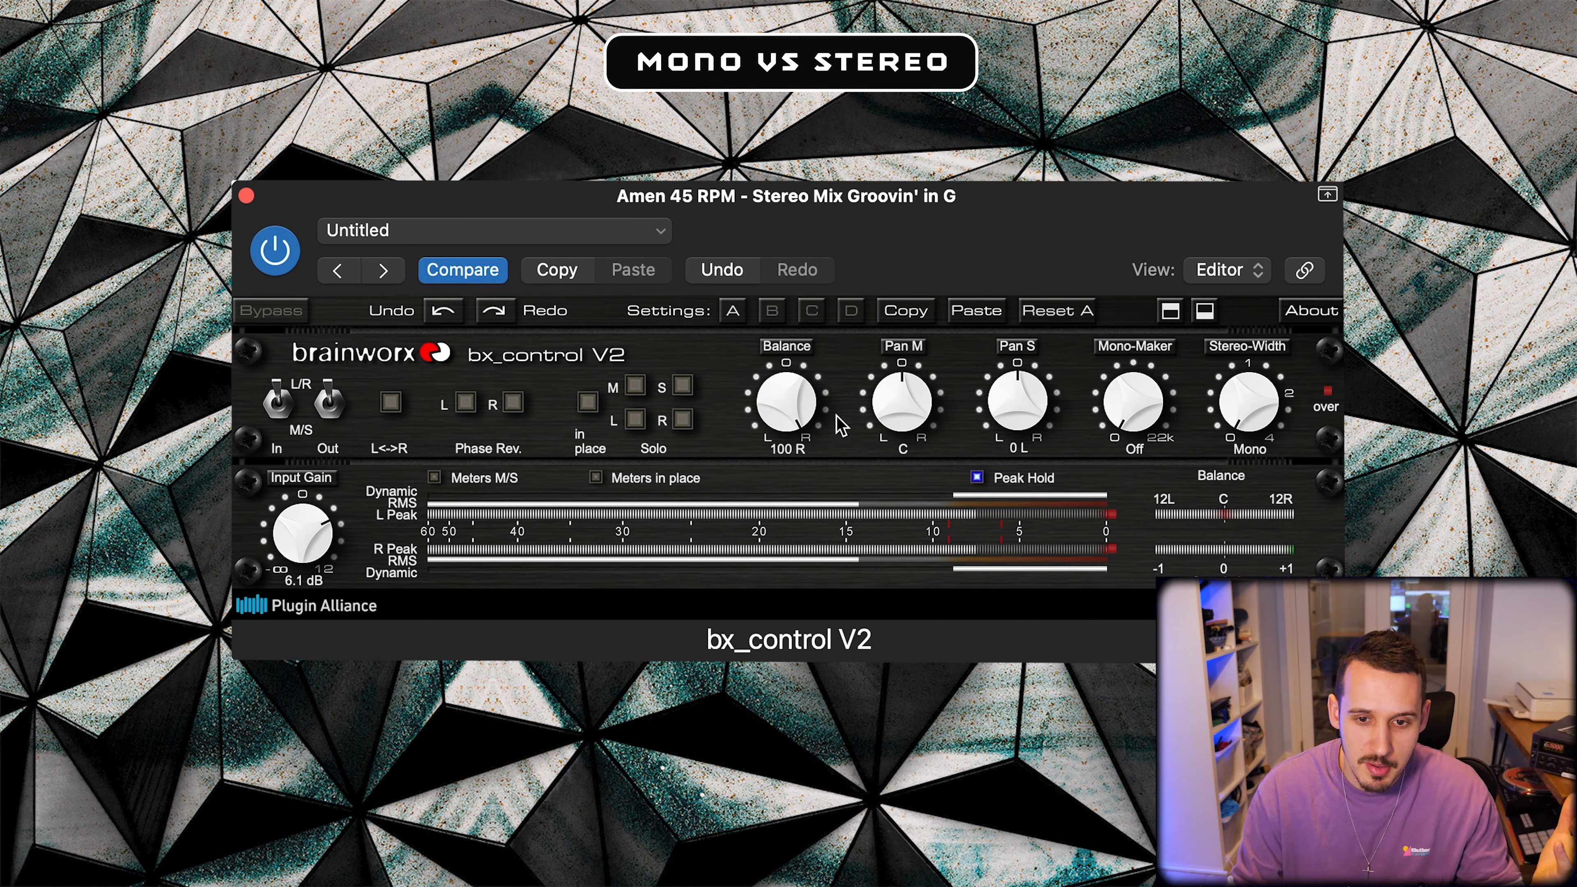
left_click_drag(786, 422, 784, 478)
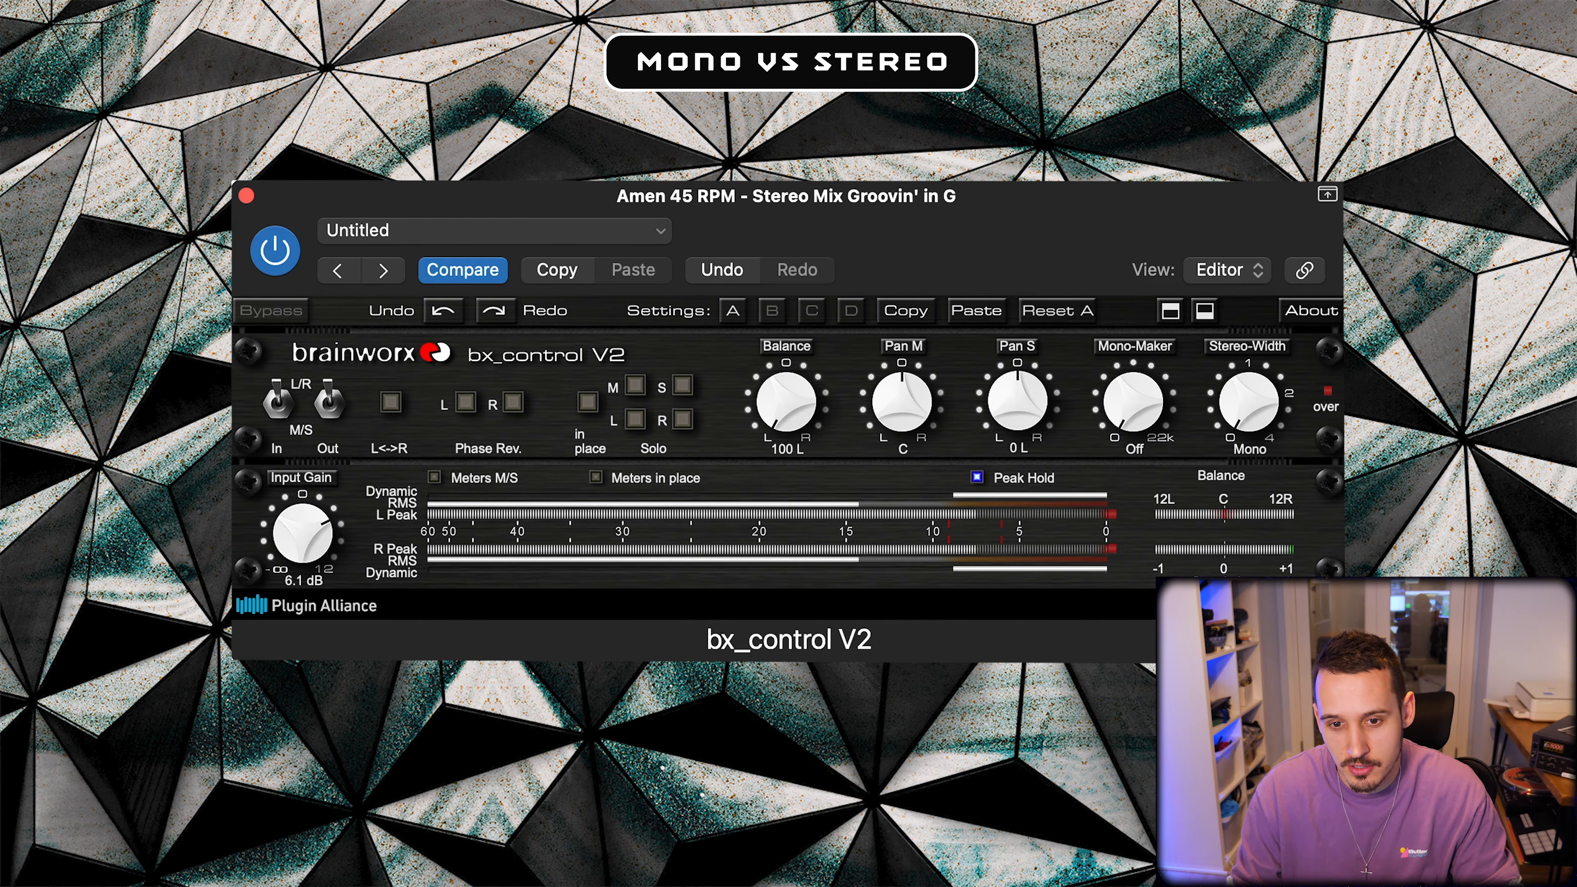
left_click_drag(786, 423, 774, 491)
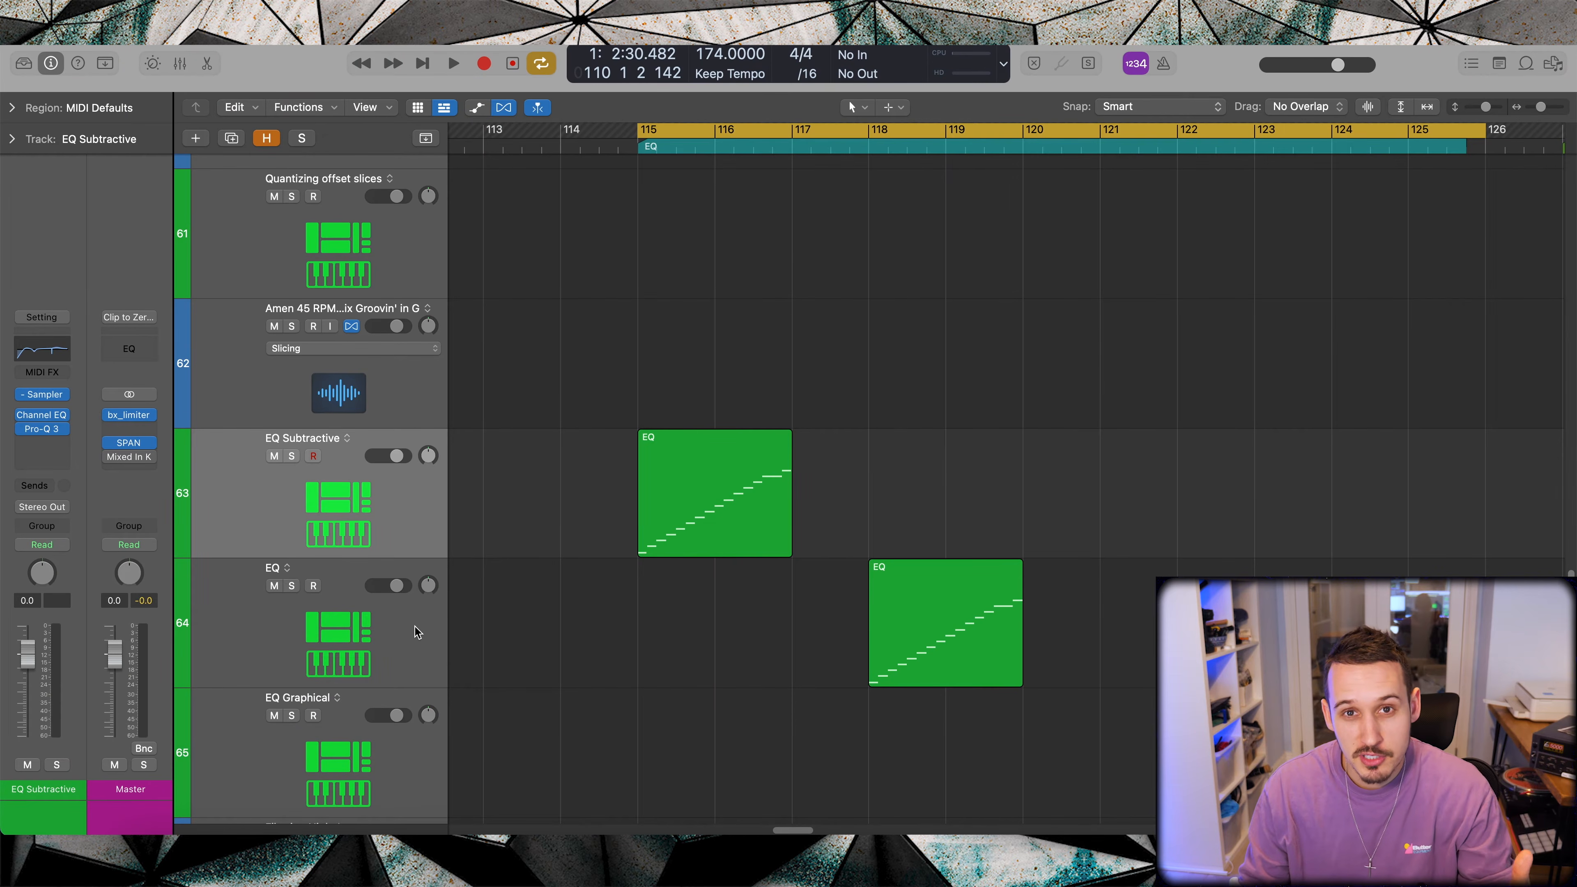
Step: Select the EQ track and open its Sie-Q plug-in to show the tonal EQ
left_click(415, 631)
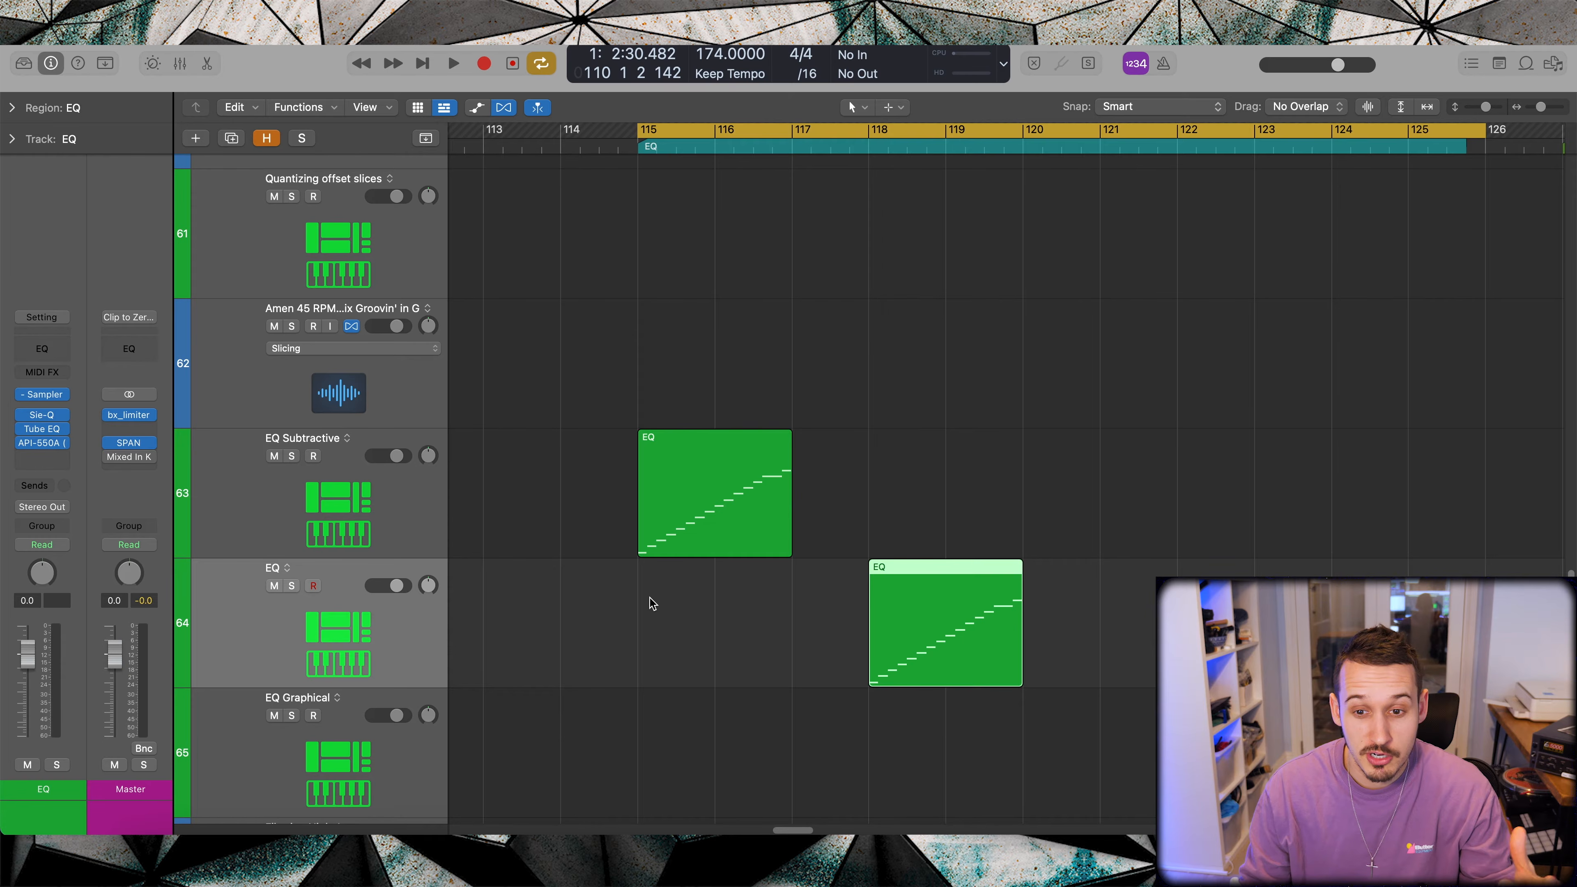
left_click(34, 415)
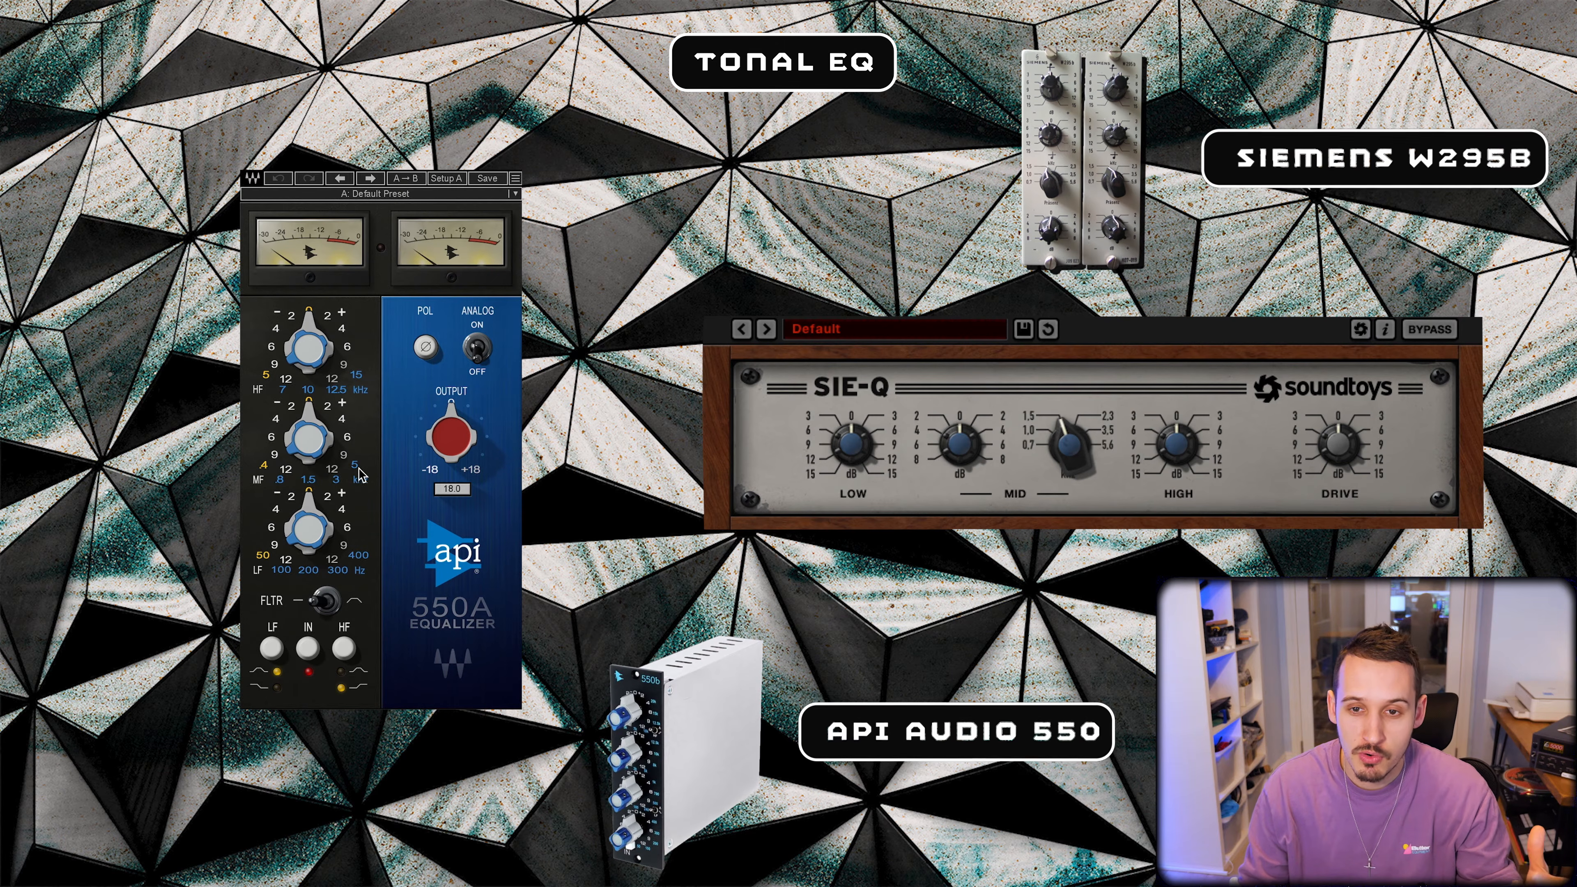
mouse_move(430, 423)
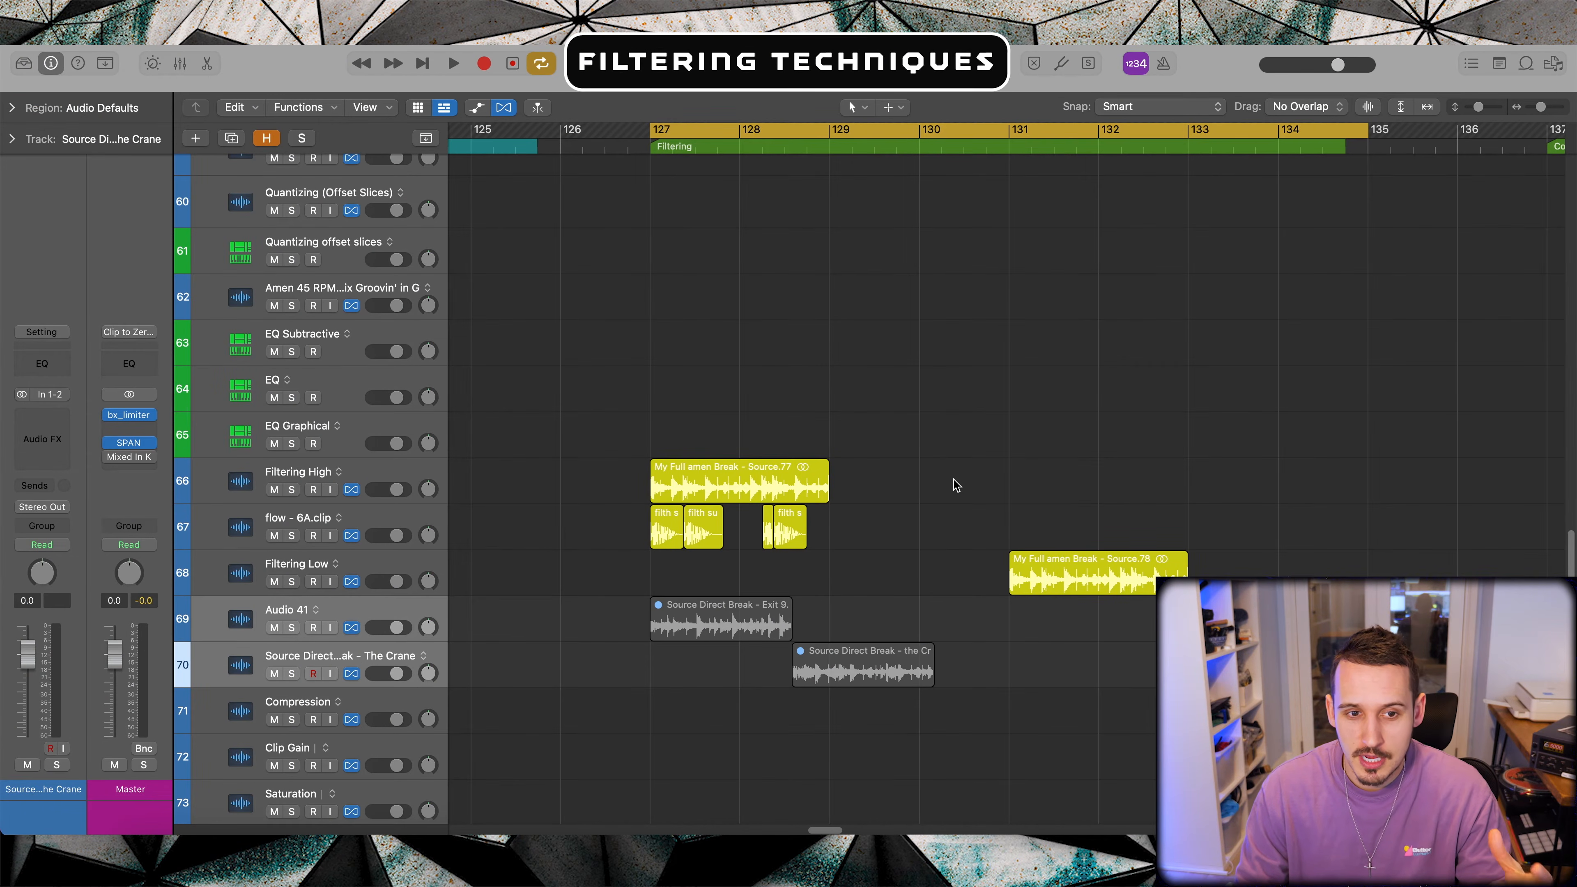
Step: Open FilterFreak1 on the Filtering High track with its Tweak section expanded, and move the plug-in window aside
left_click(430, 475)
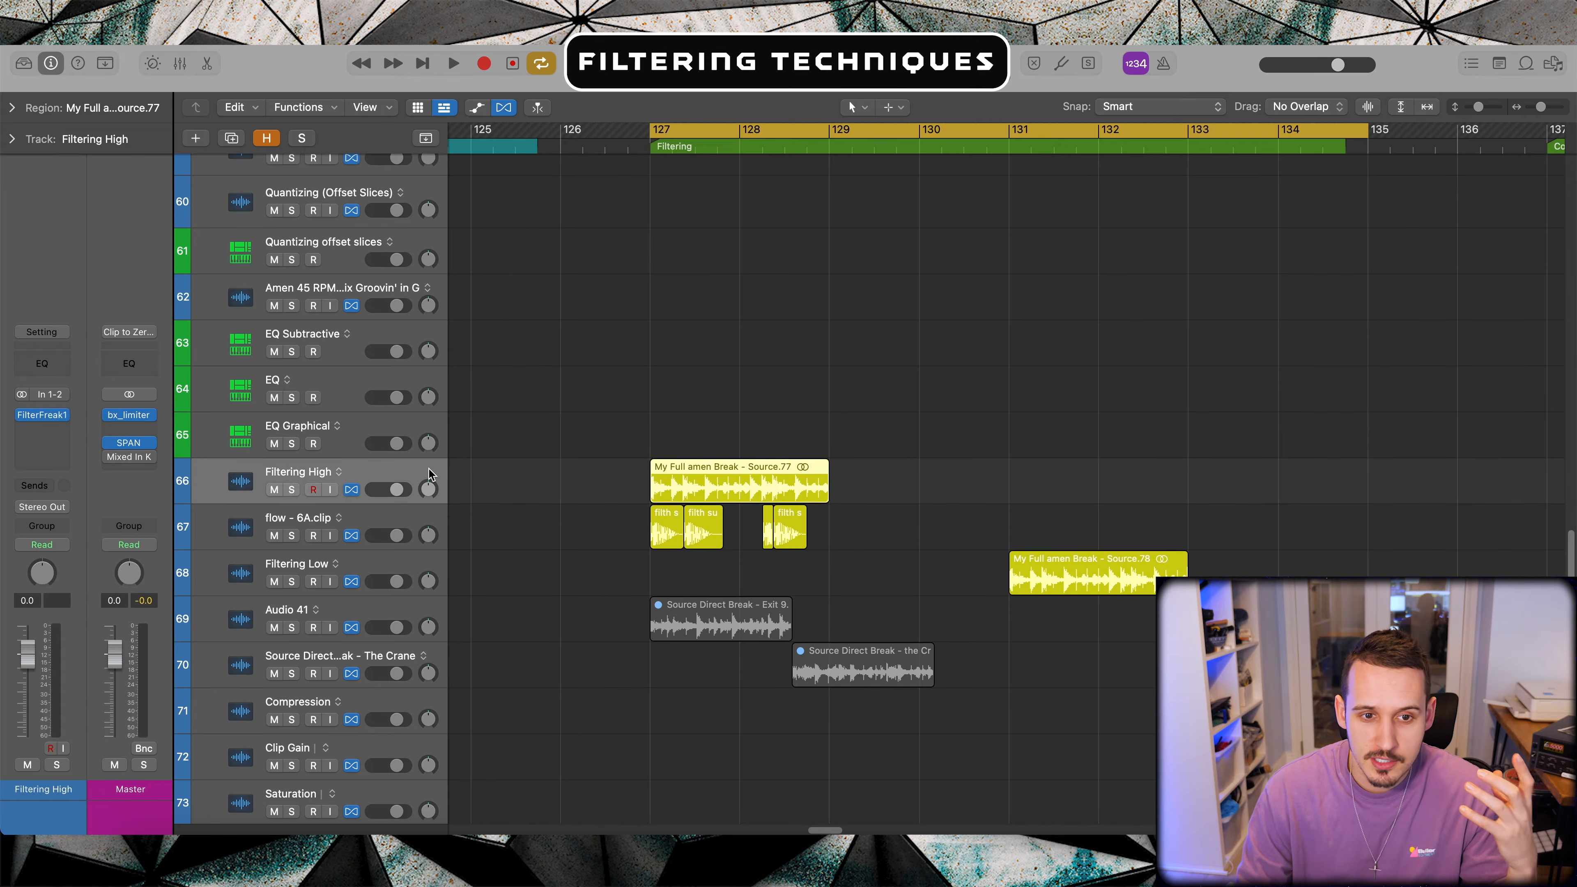
left_click(43, 415)
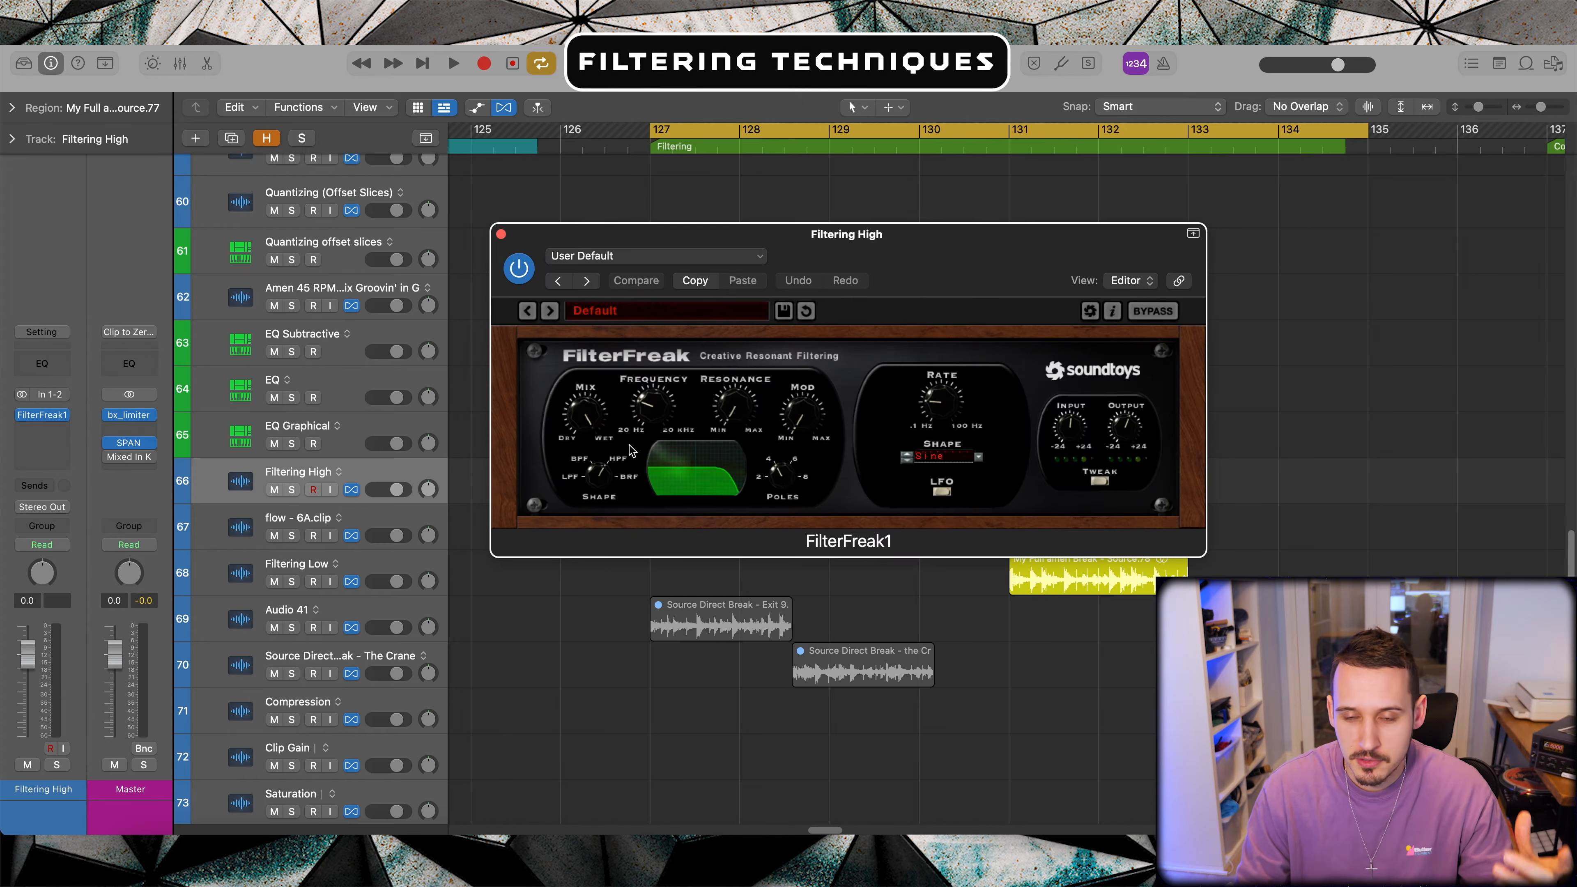
left_click(1100, 483)
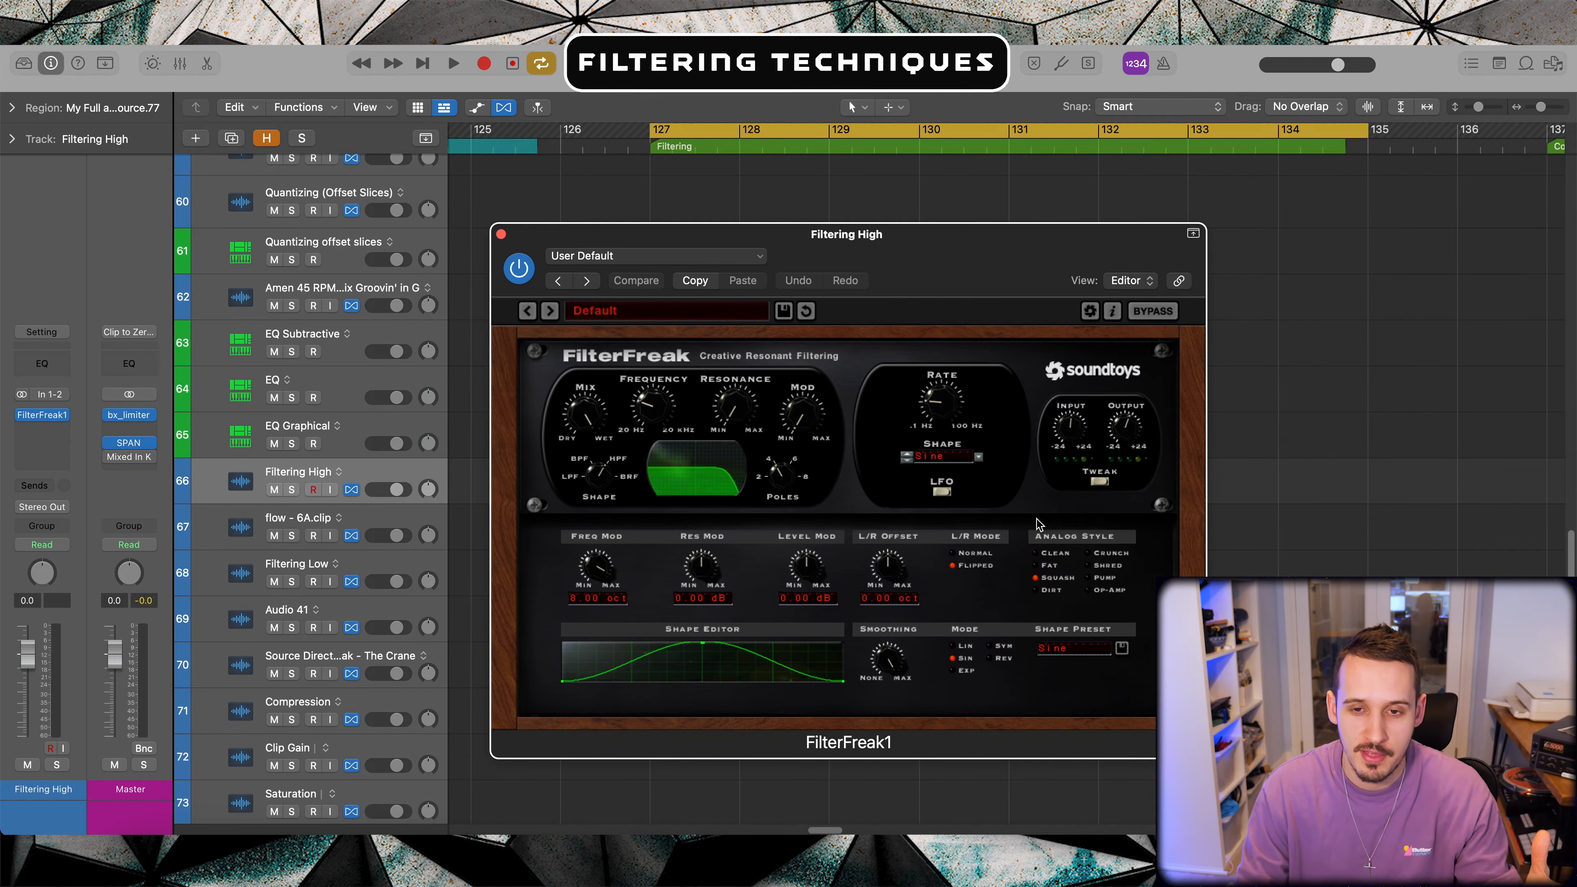
left_click_drag(826, 231, 1072, 216)
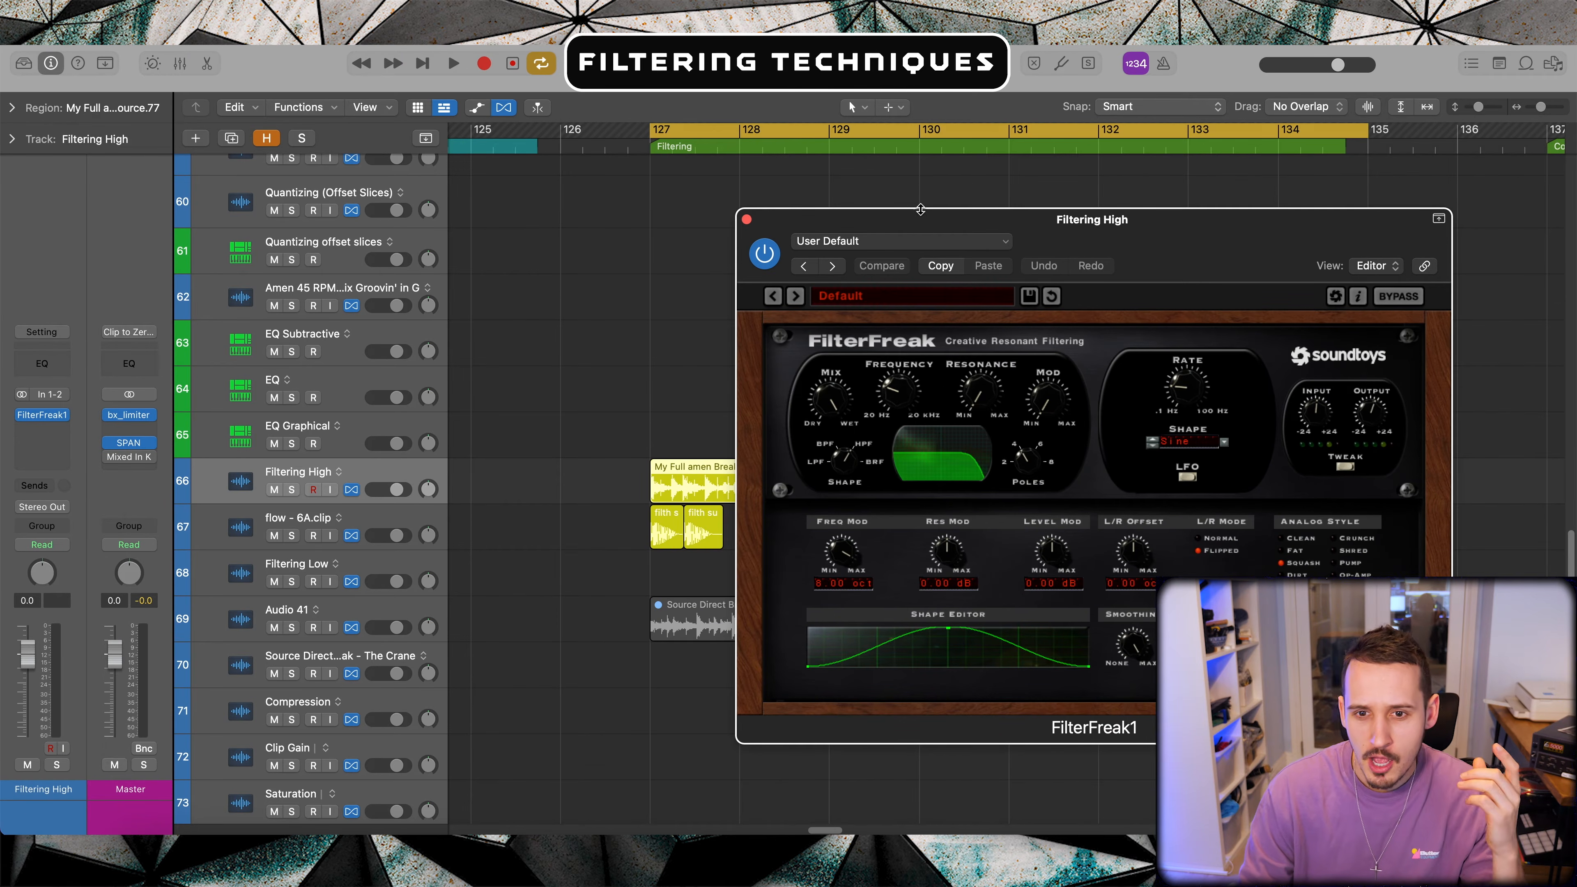
Step: Close FilterFreak1, then unmute and solo the two Source Direct breaks on the Audio 41 and The Crane tracks and play them
left_click(747, 220)
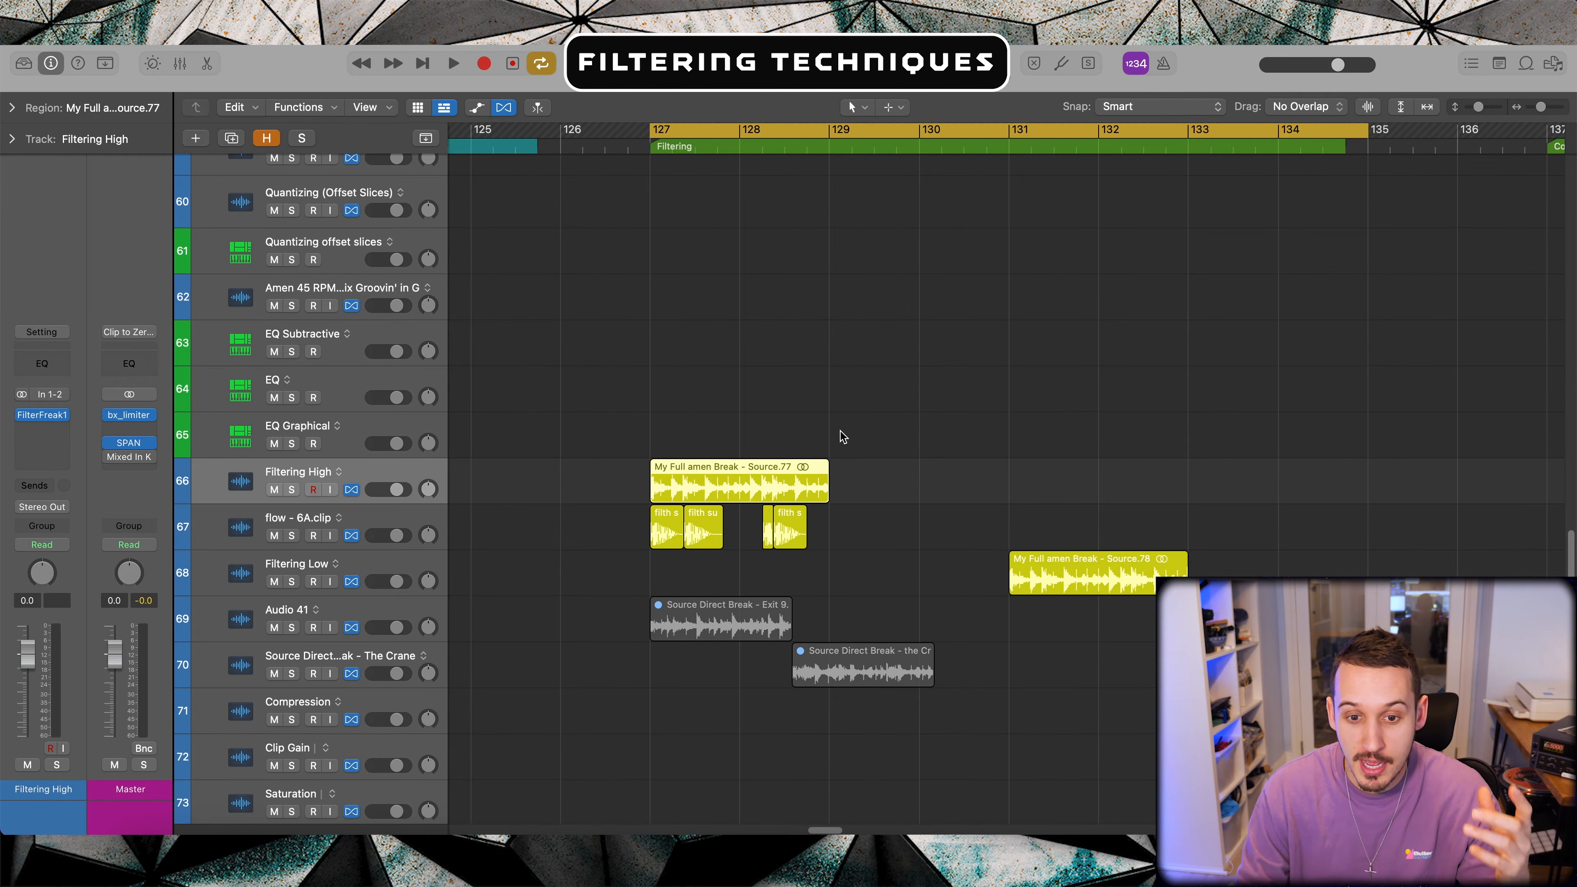
left_click_drag(891, 615, 738, 680)
left_click(291, 627)
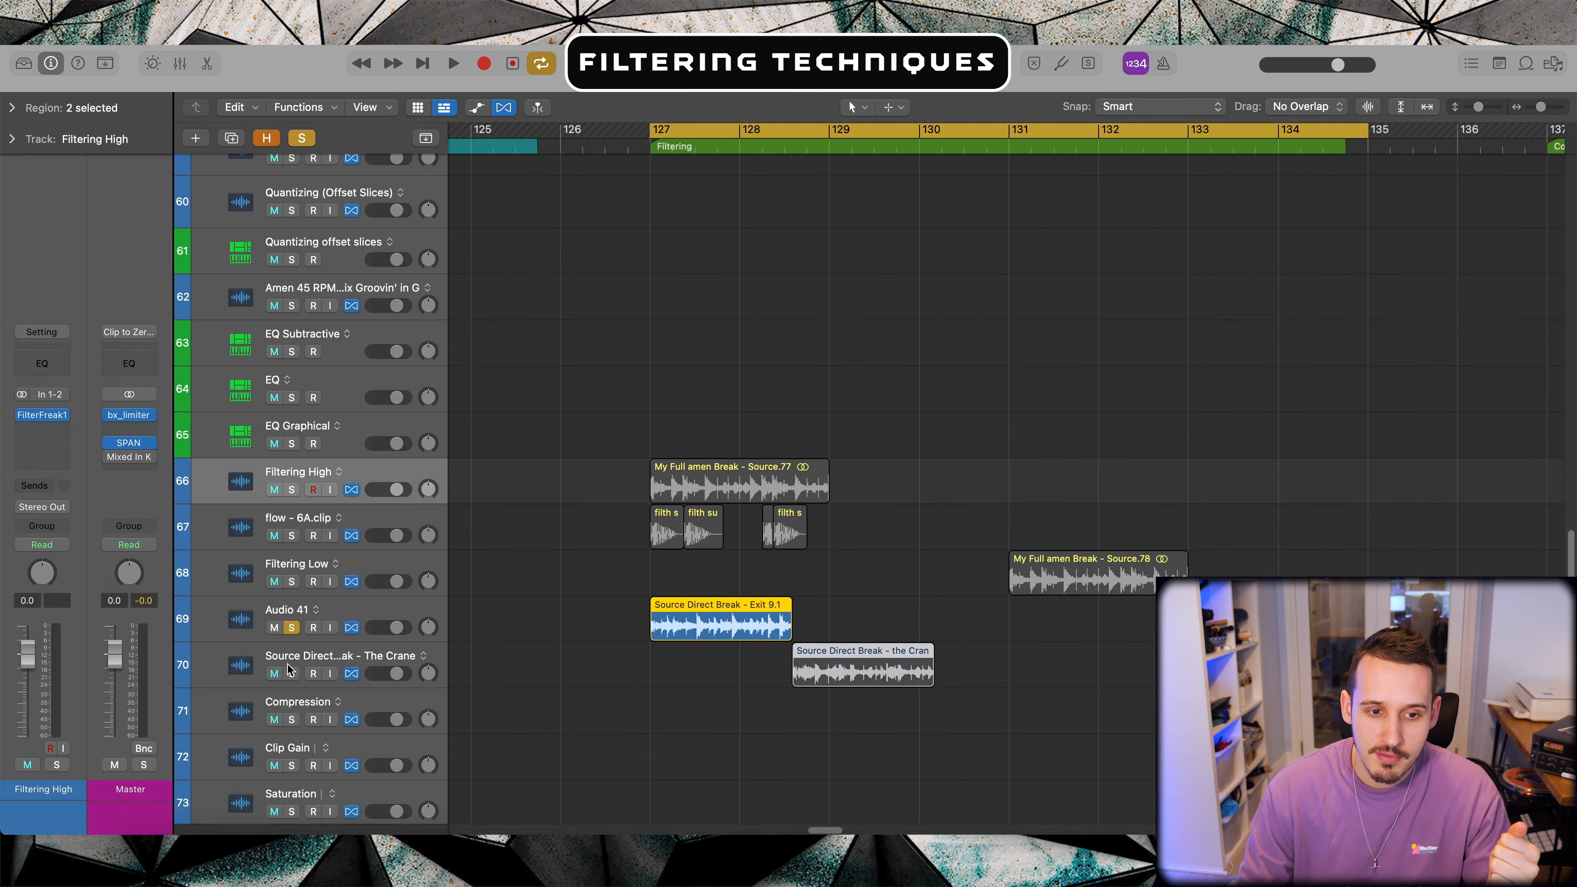
left_click(292, 674)
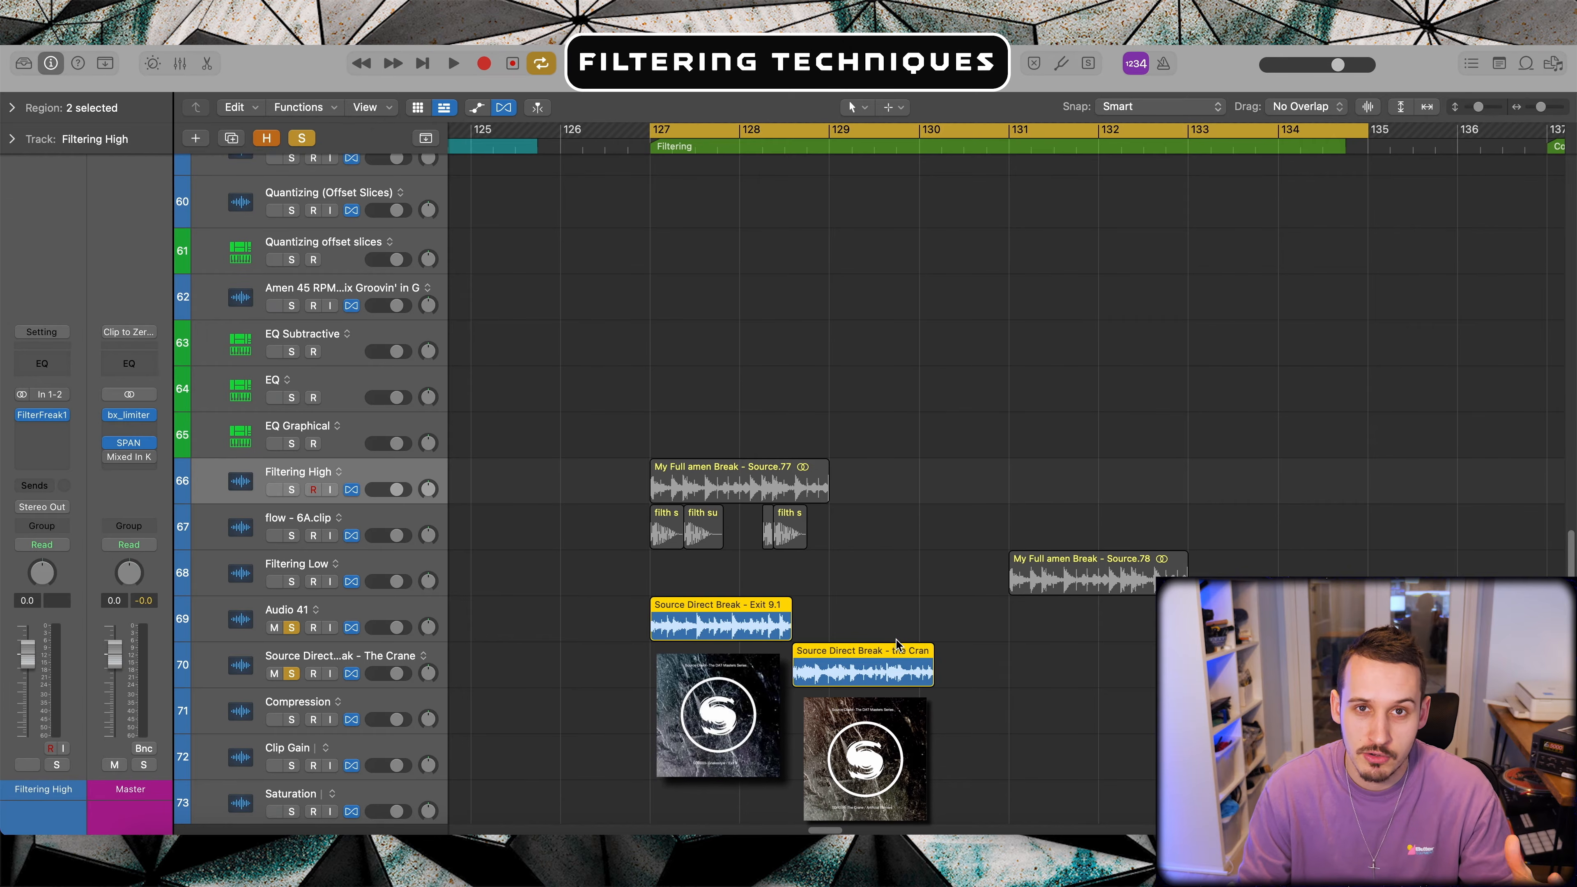
key("space")
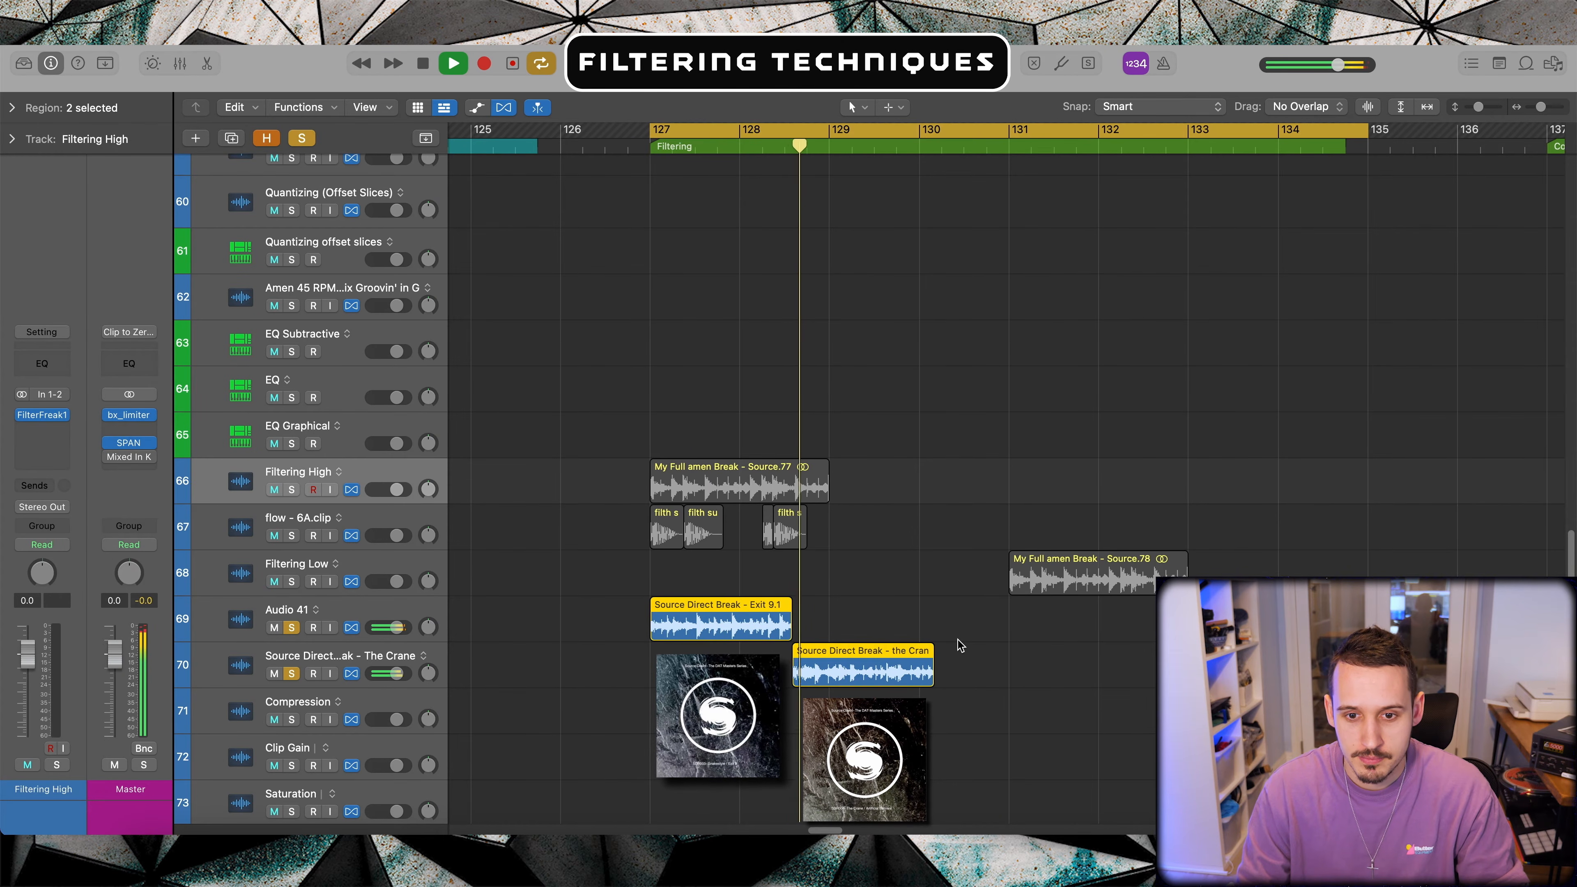
key("space")
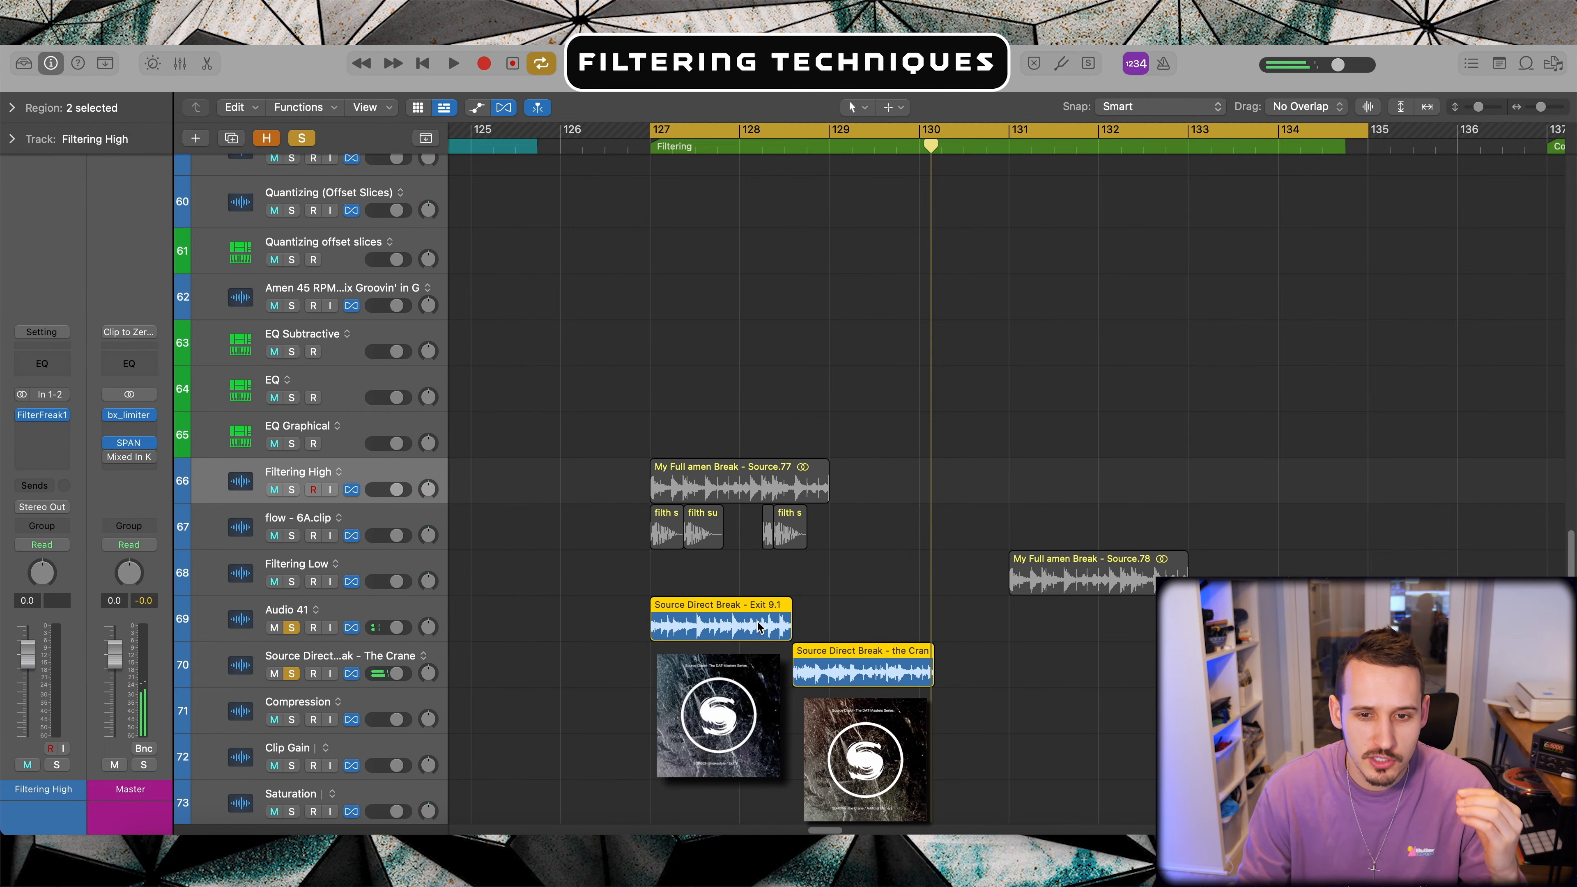
Step: Turn off solo on the Audio 41 and Source Direct Break - The Crane tracks and mute both tracks
left_click(292, 627)
left_click(292, 673)
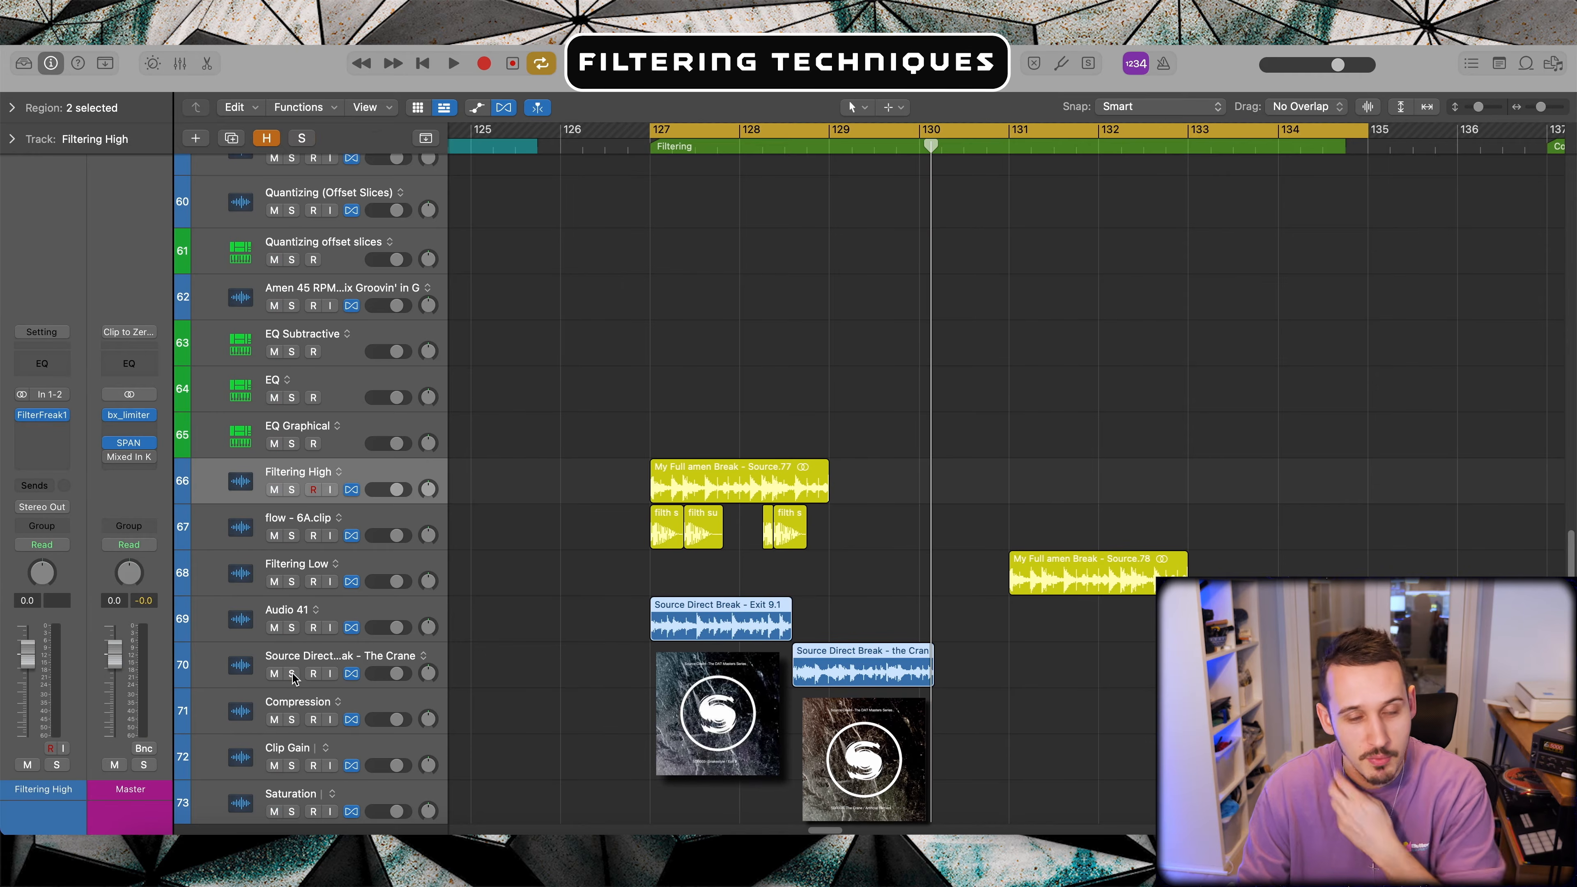
left_click(273, 628)
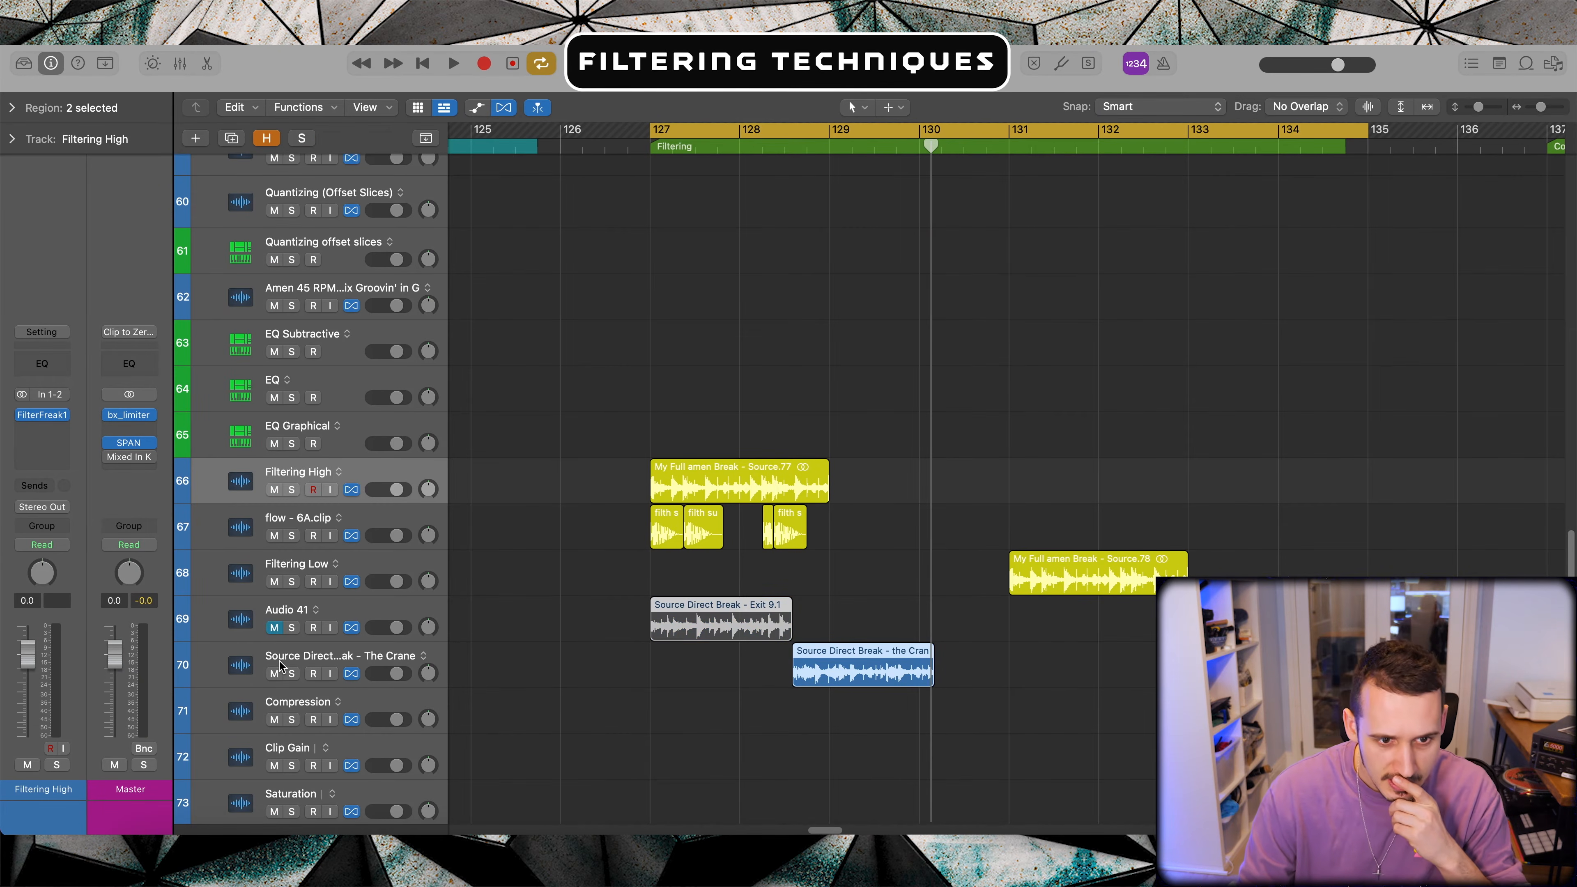
left_click(275, 672)
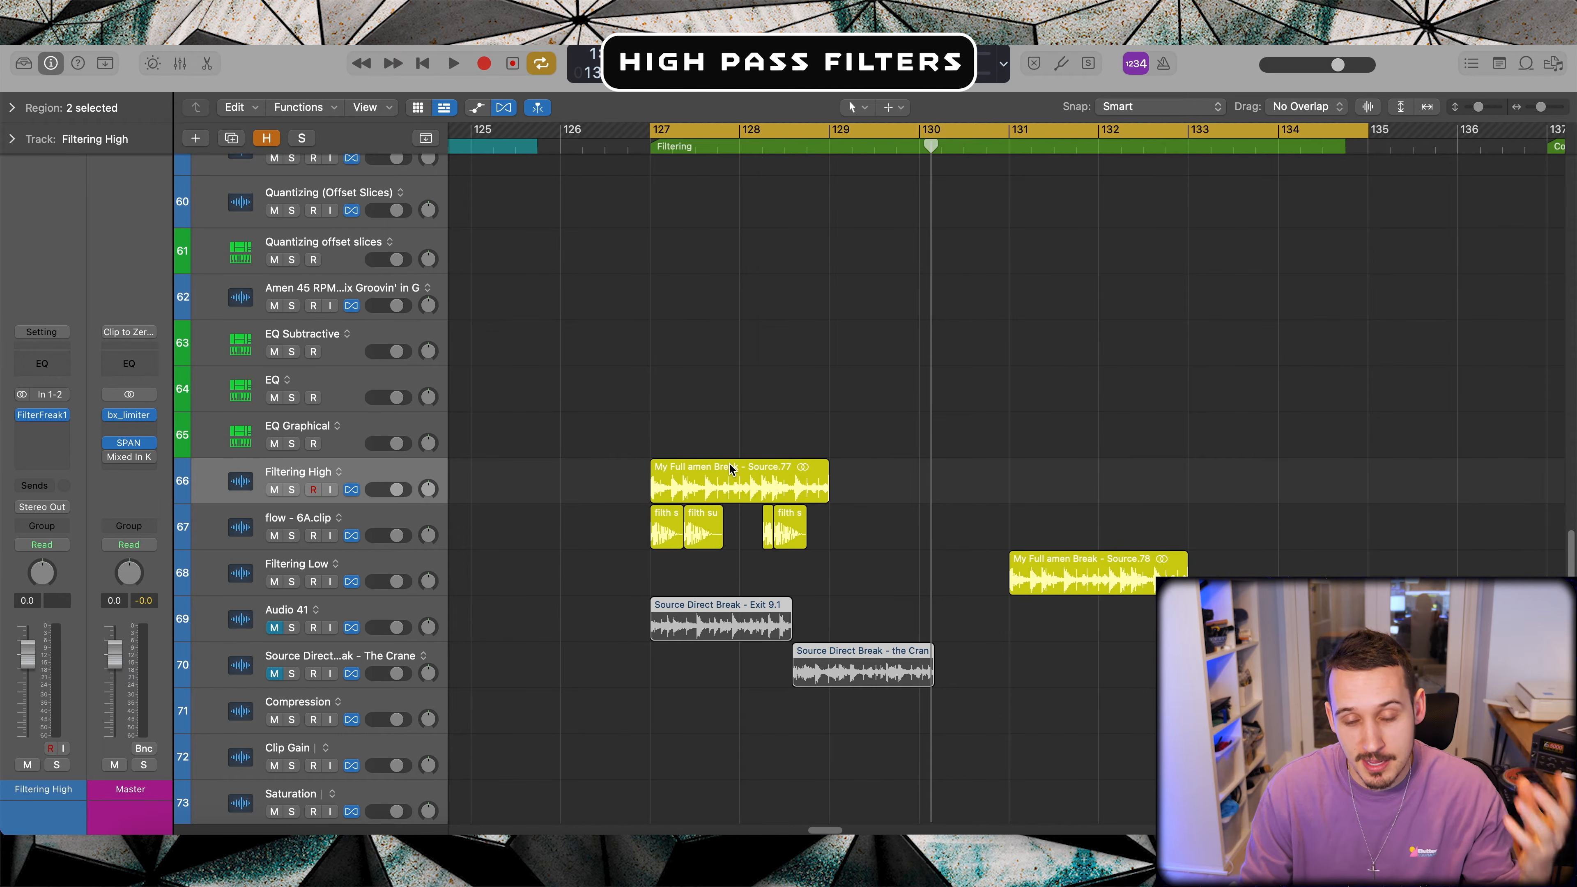
Step: Loop bars 127 to 129 and audition the Filtering High break together with the flow - 6A.clip layer
key("space")
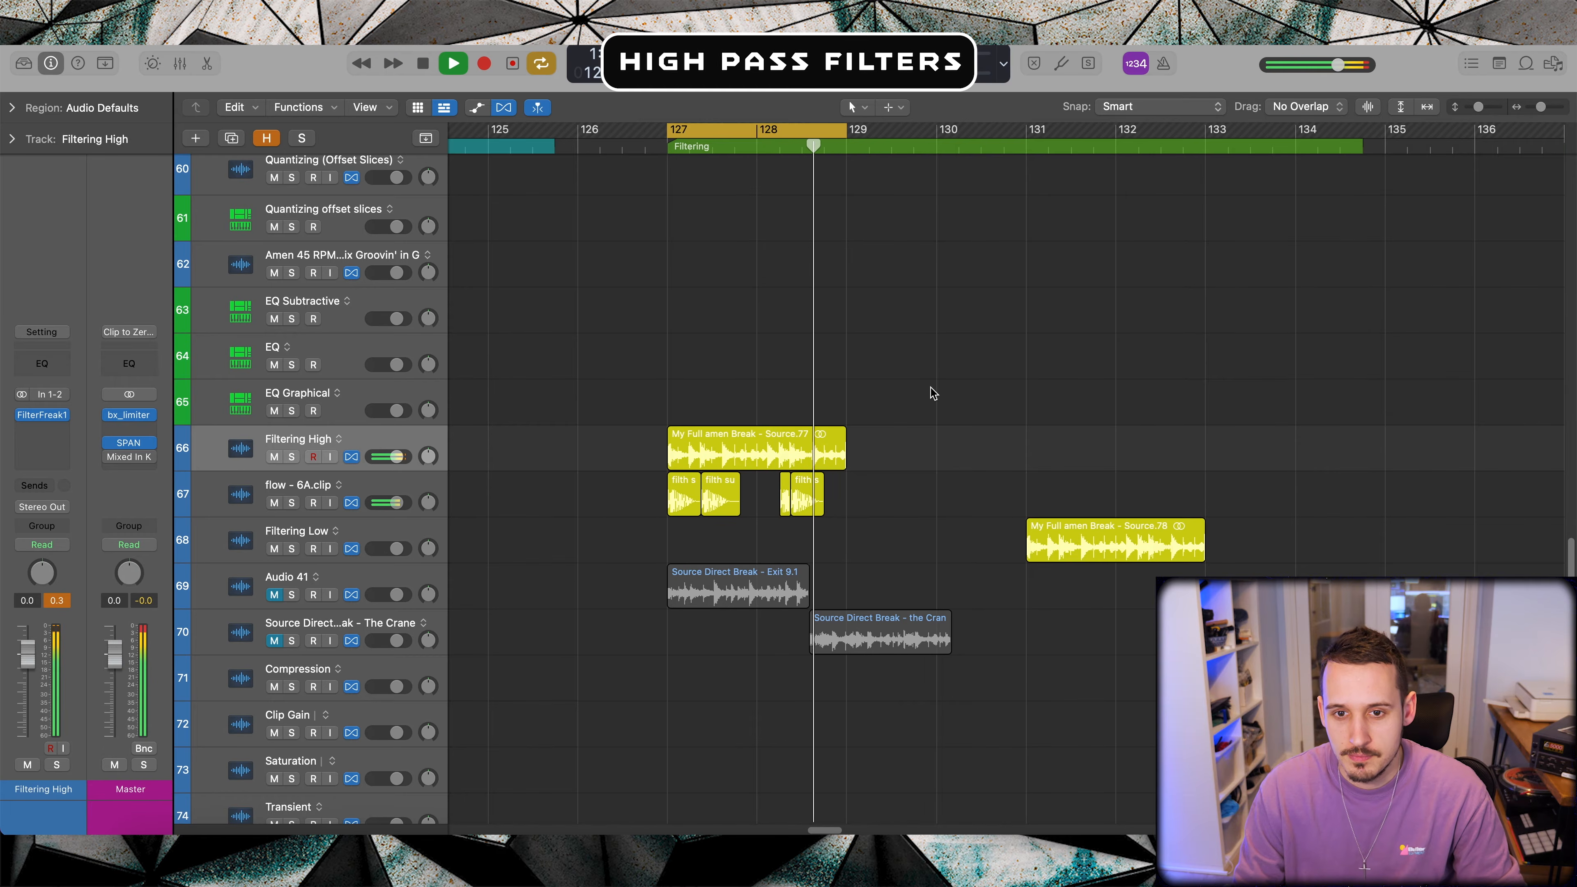
key("space")
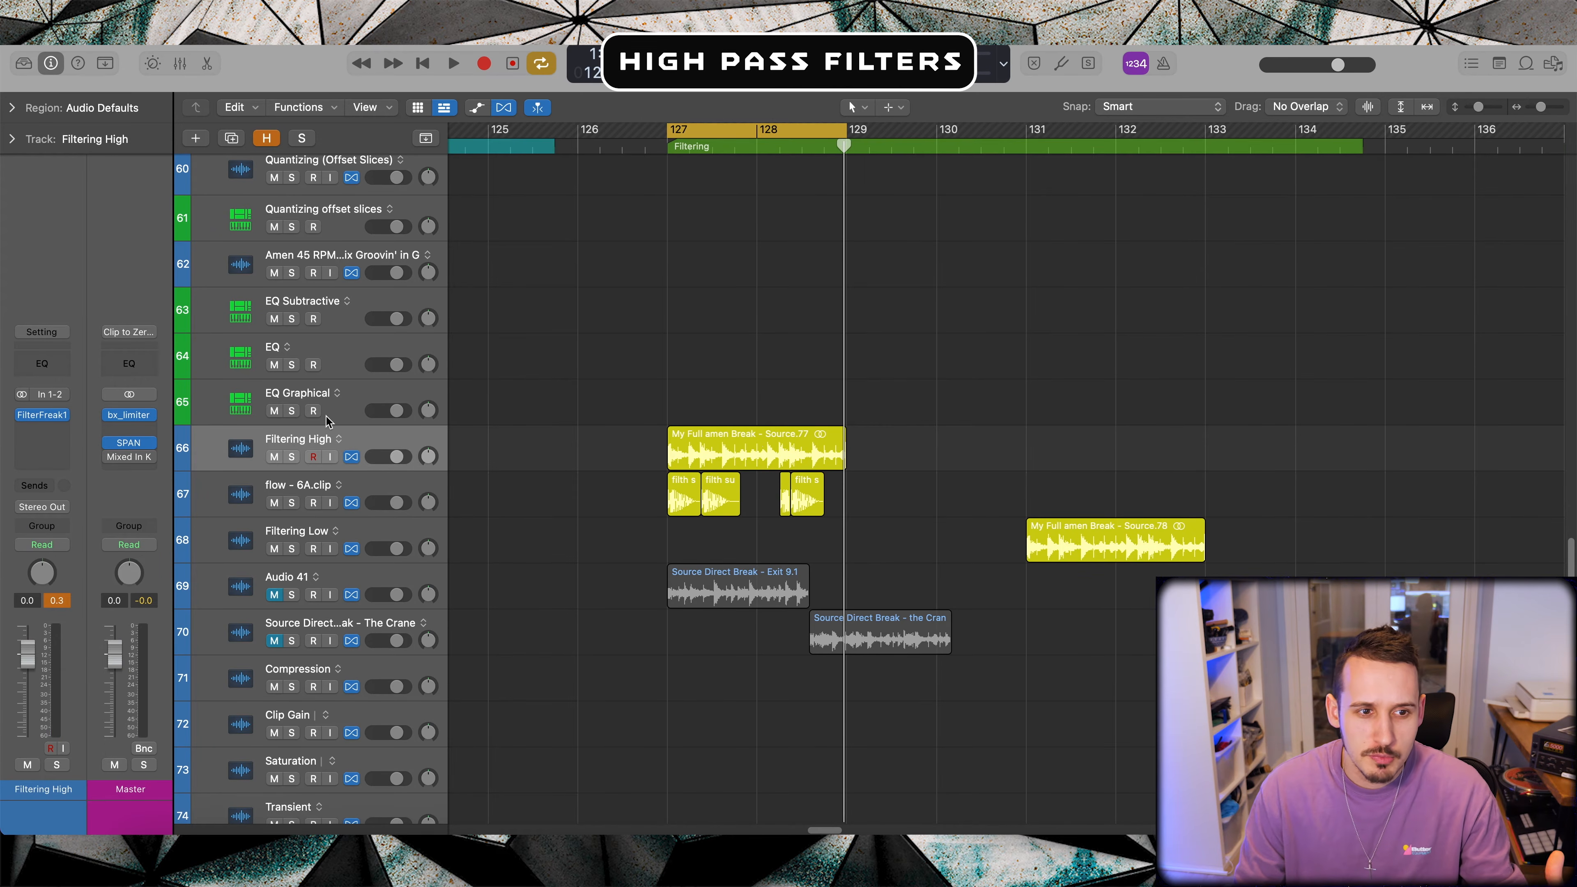
mouse_move(19, 419)
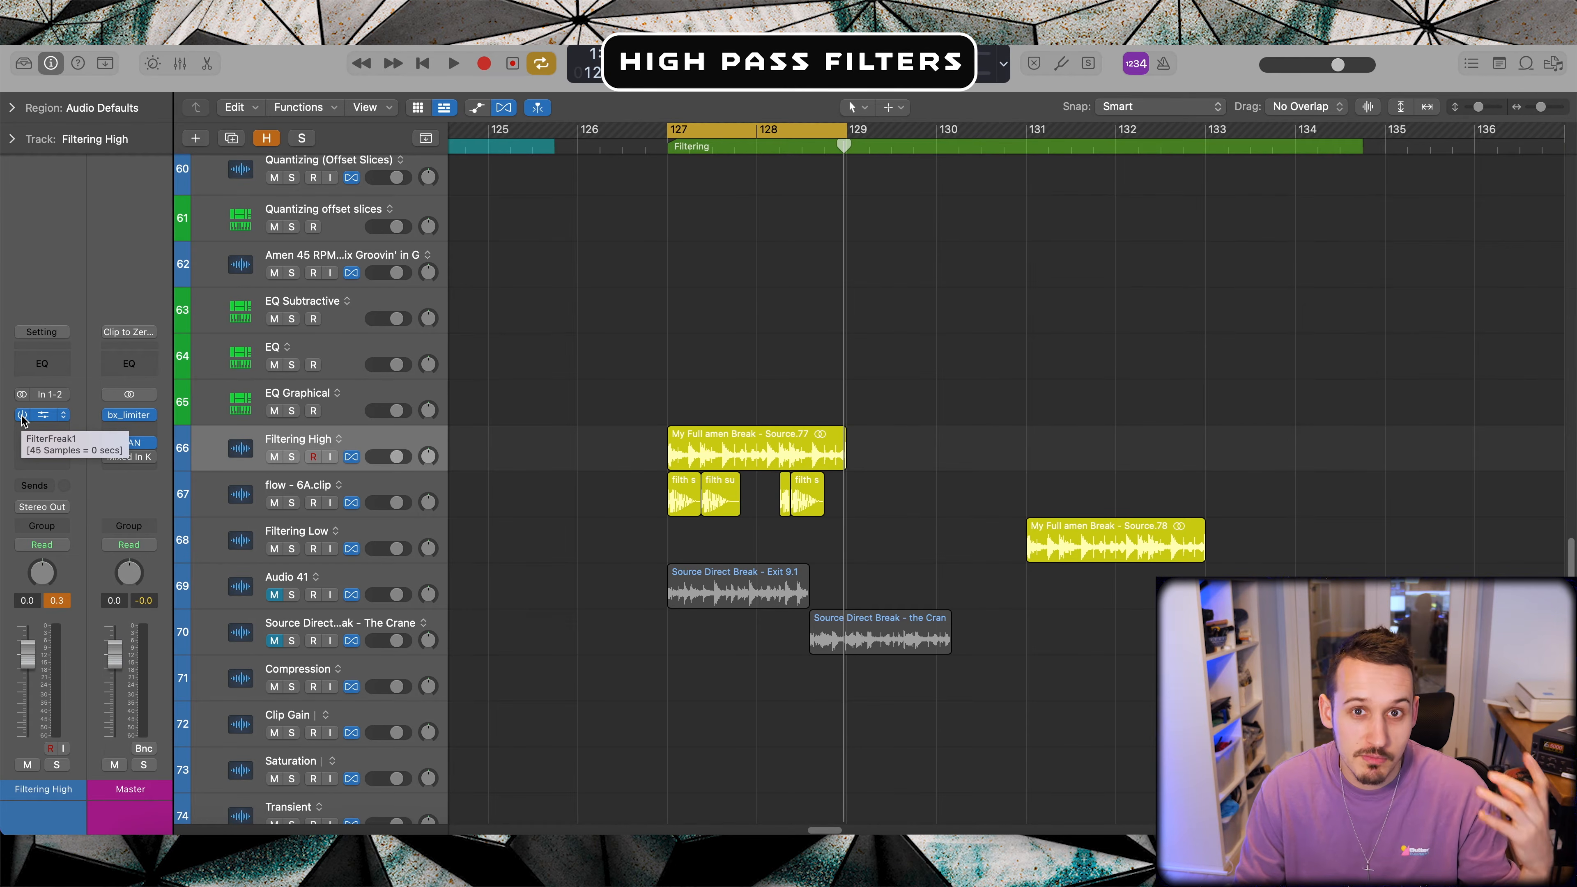
key("space")
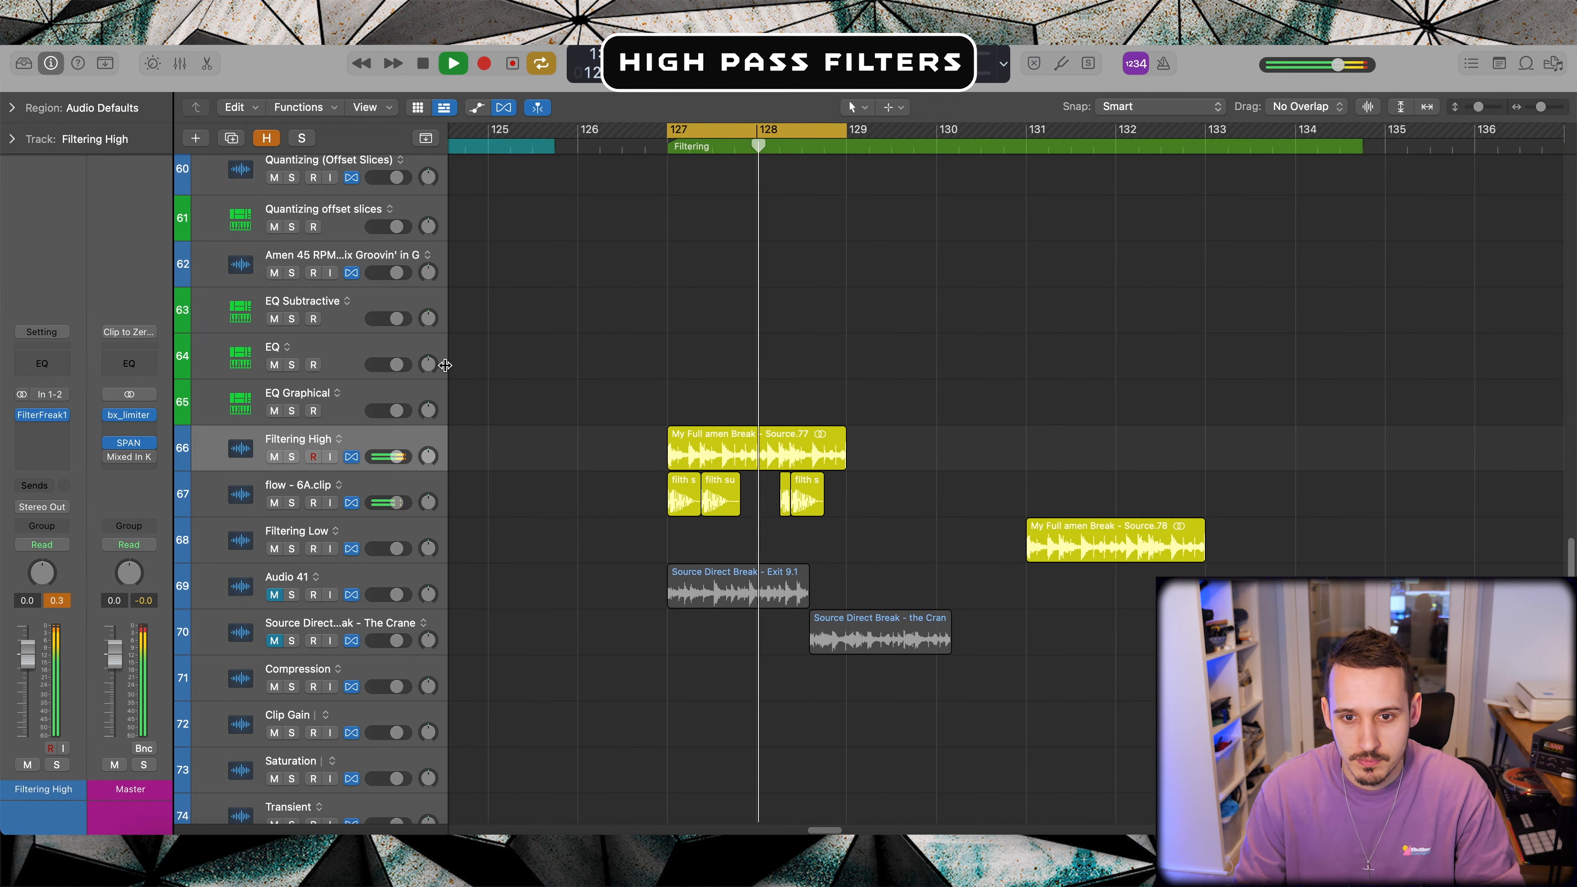
key("space")
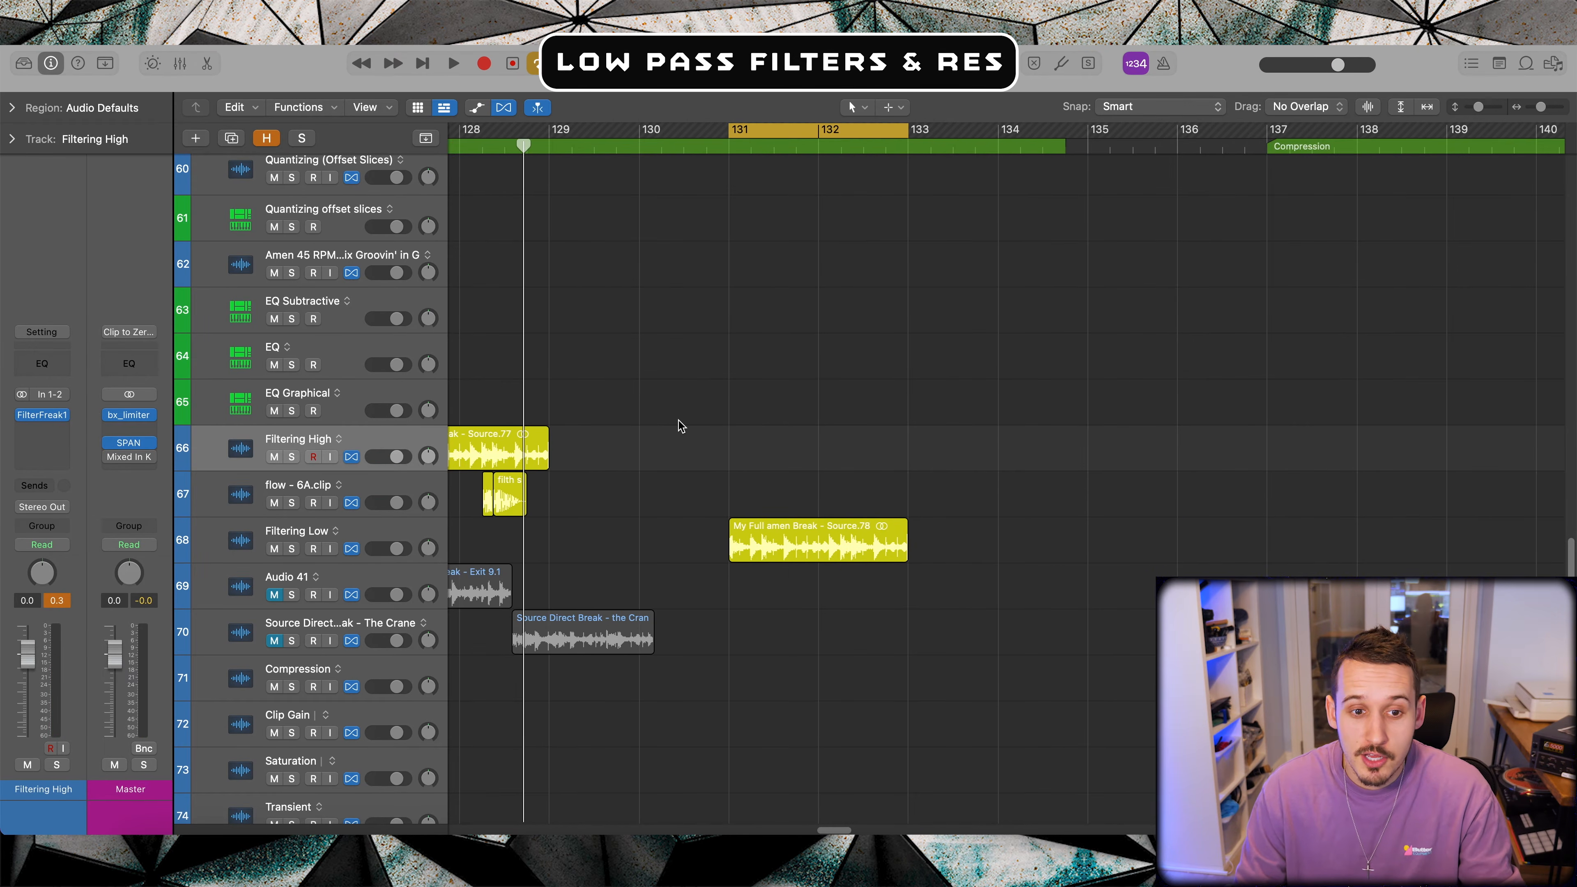
Step: Open FilterFreak1 on the Filtering Low track and move its window clear of the break's region
left_click(375, 530)
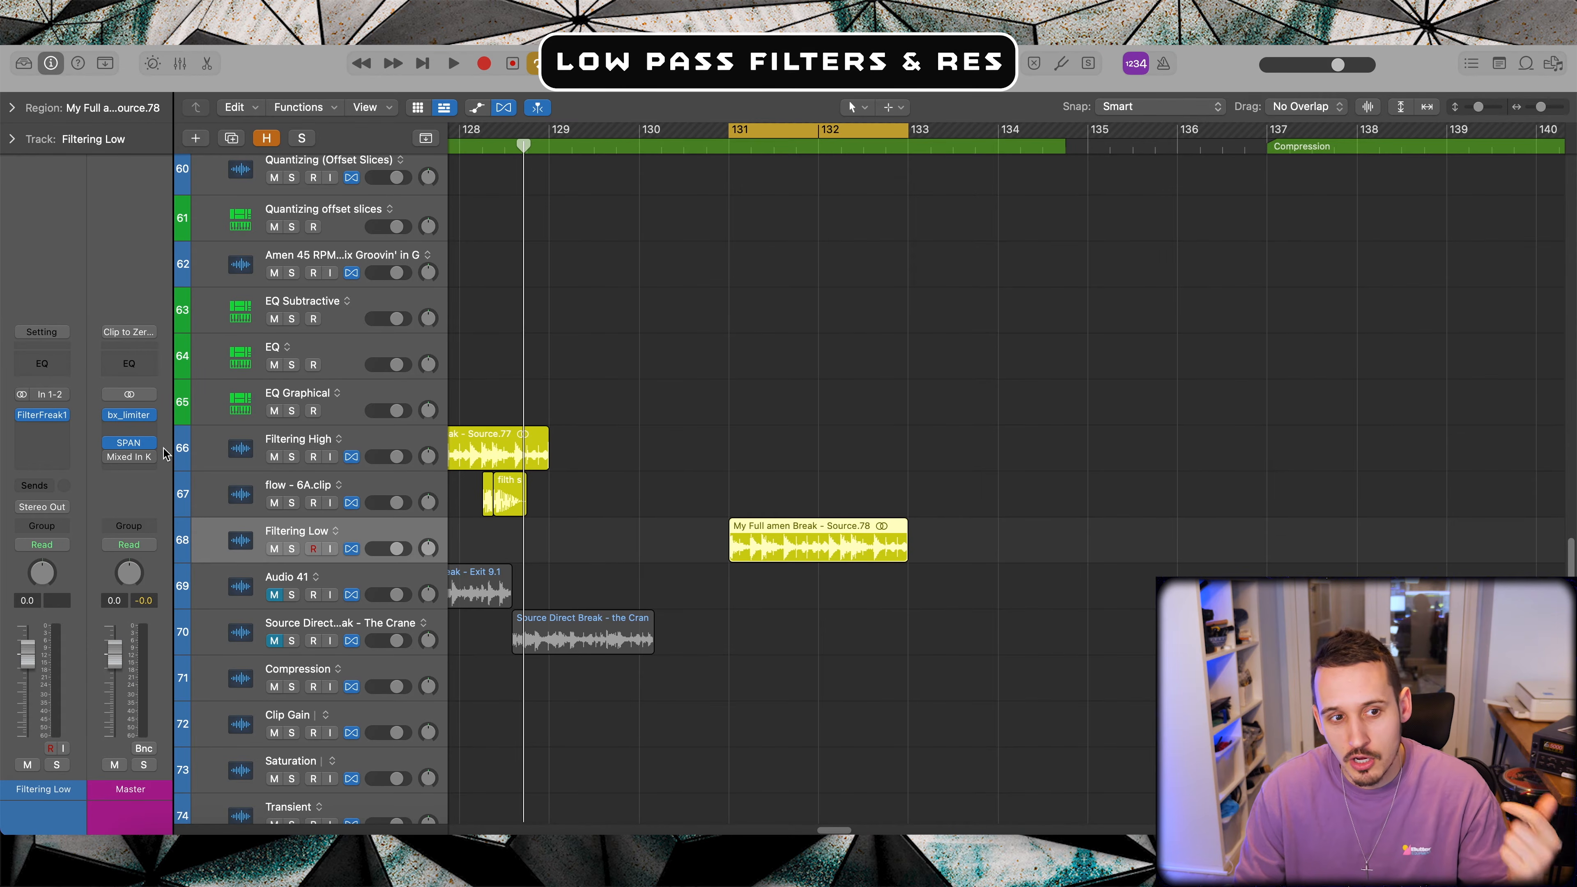
left_click(43, 415)
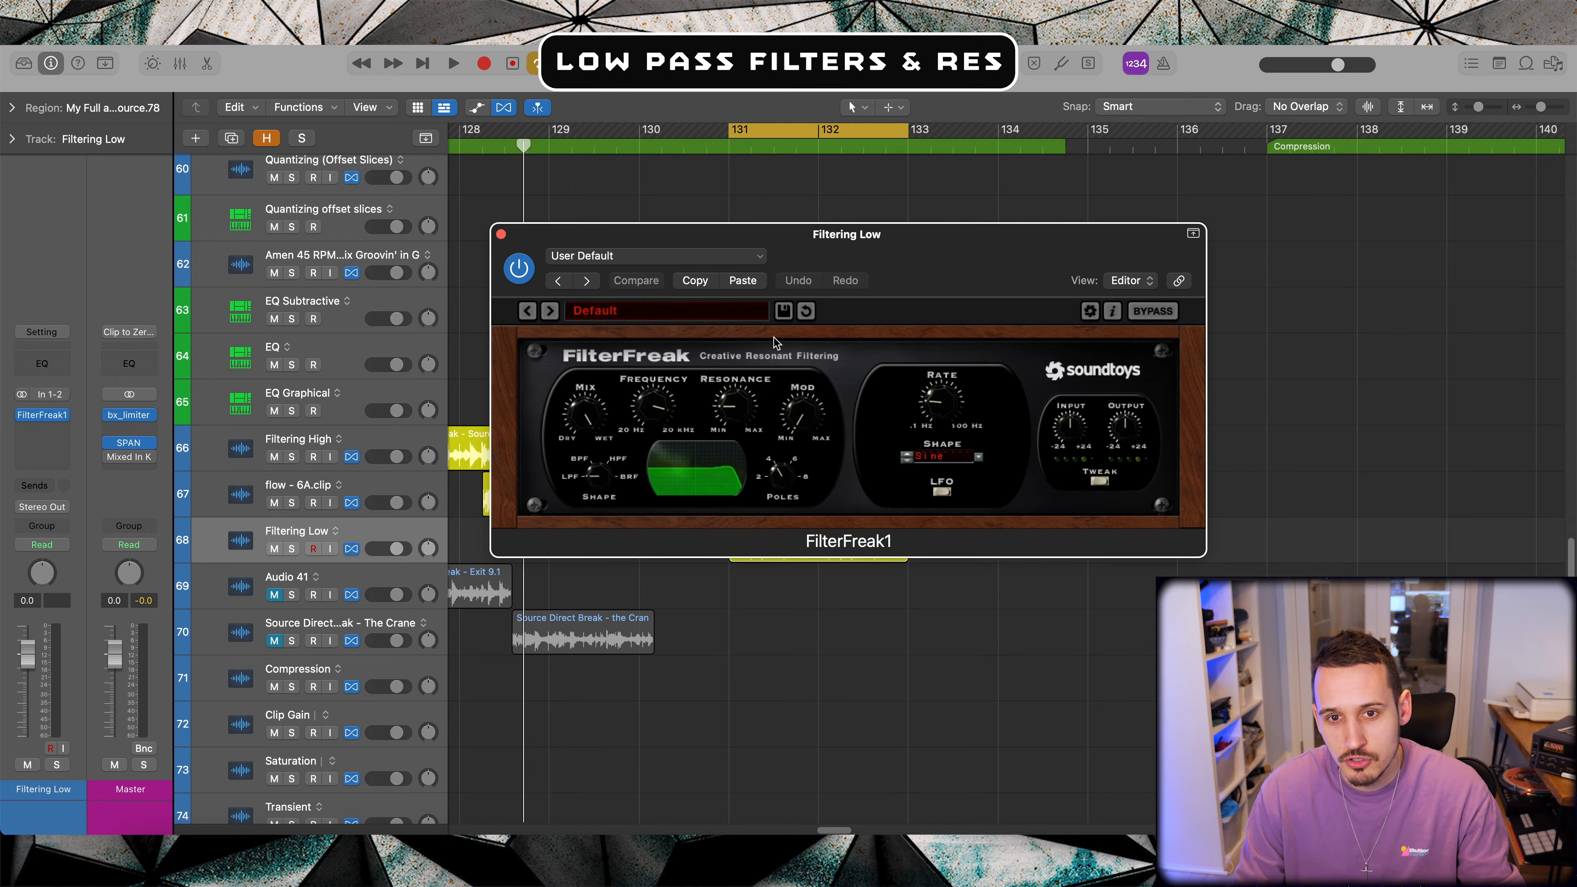
left_click_drag(886, 274, 985, 410)
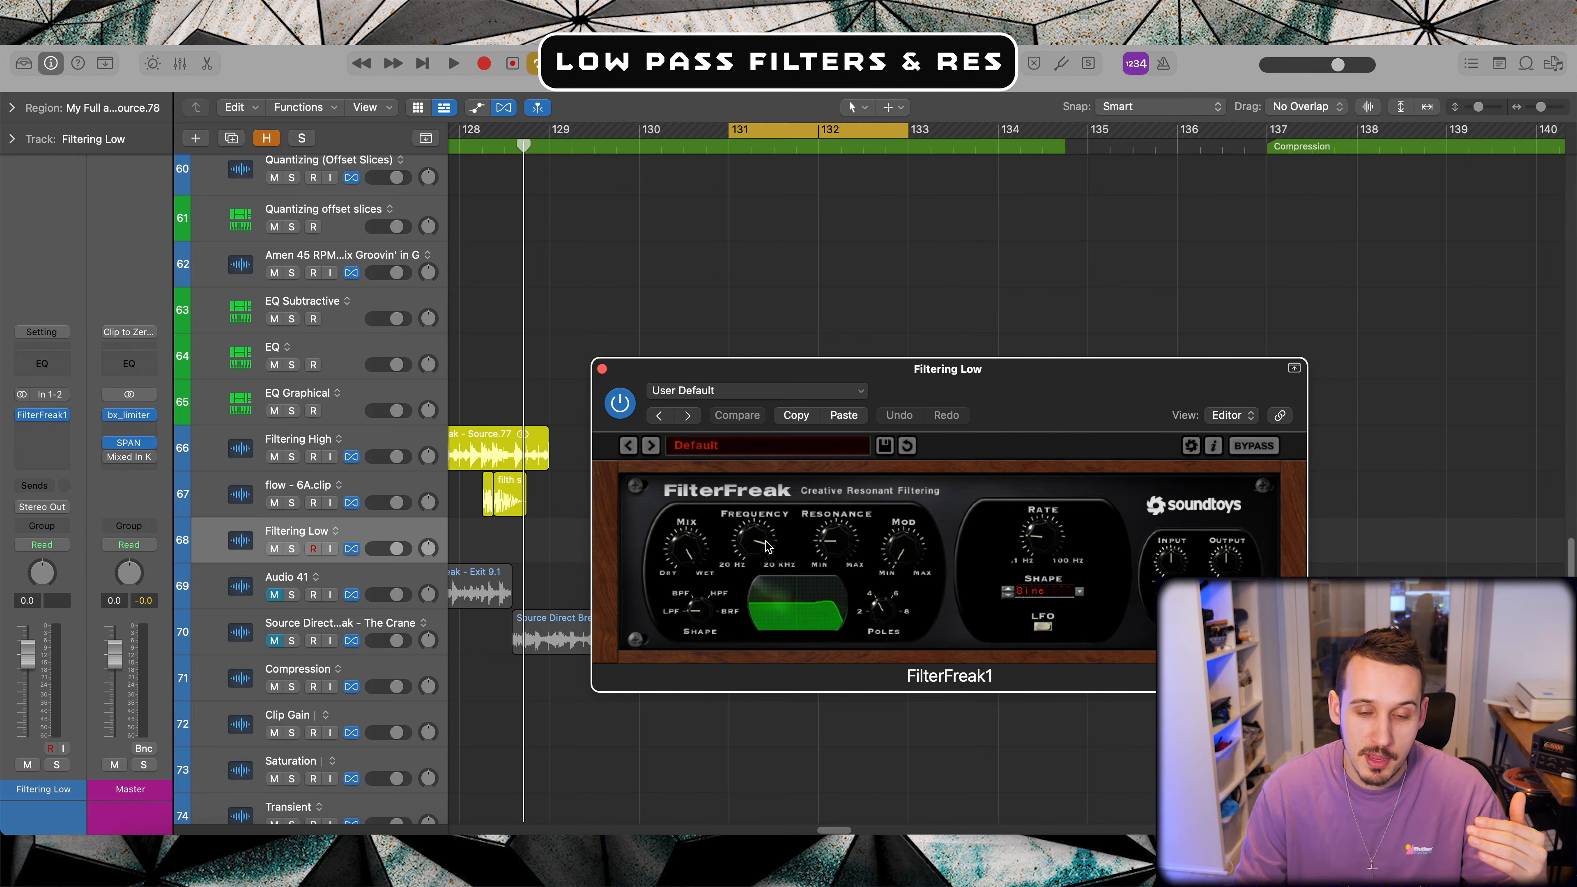
left_click_drag(1002, 388, 1201, 196)
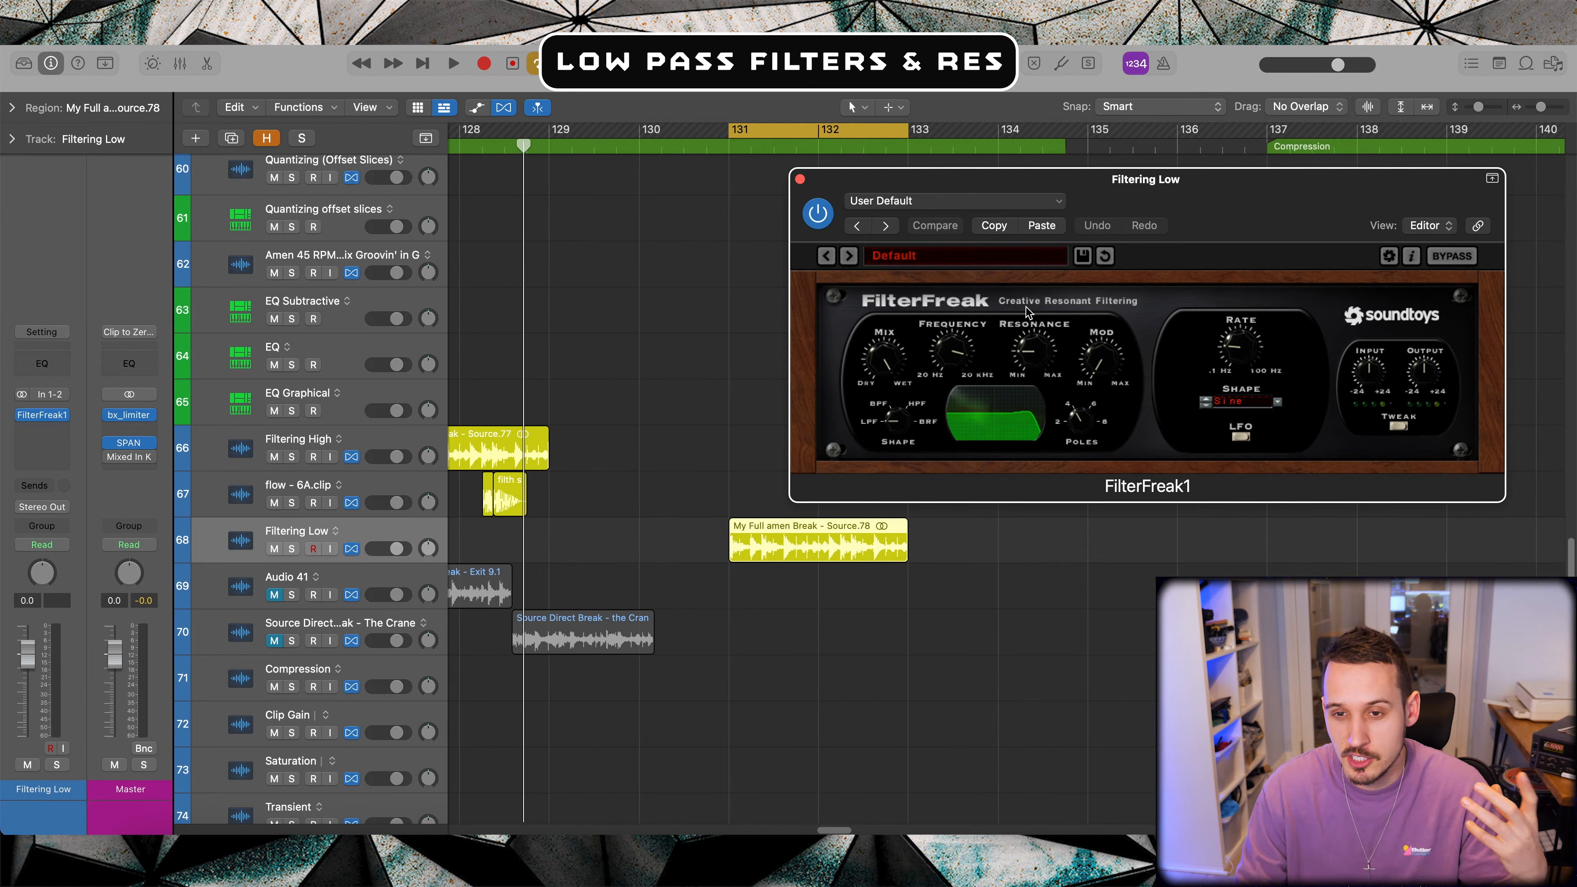
left_click_drag(1146, 198, 1184, 195)
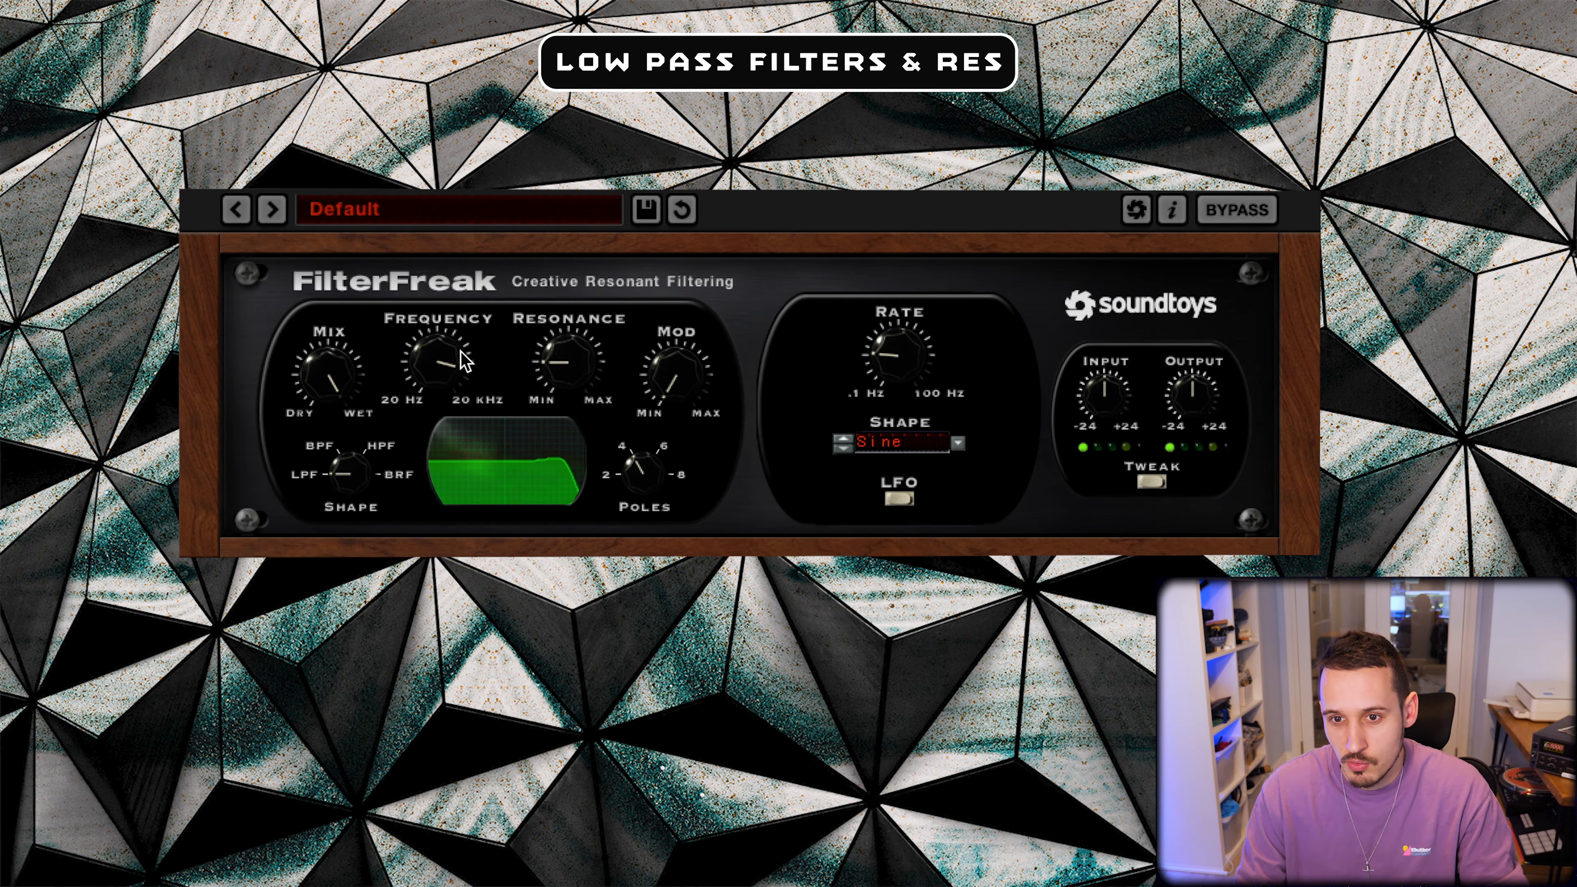
Step: Try a higher Resonance and a lower Frequency on the FilterFreak low-pass filter, returning each control after its change
left_click_drag(574, 359, 571, 301)
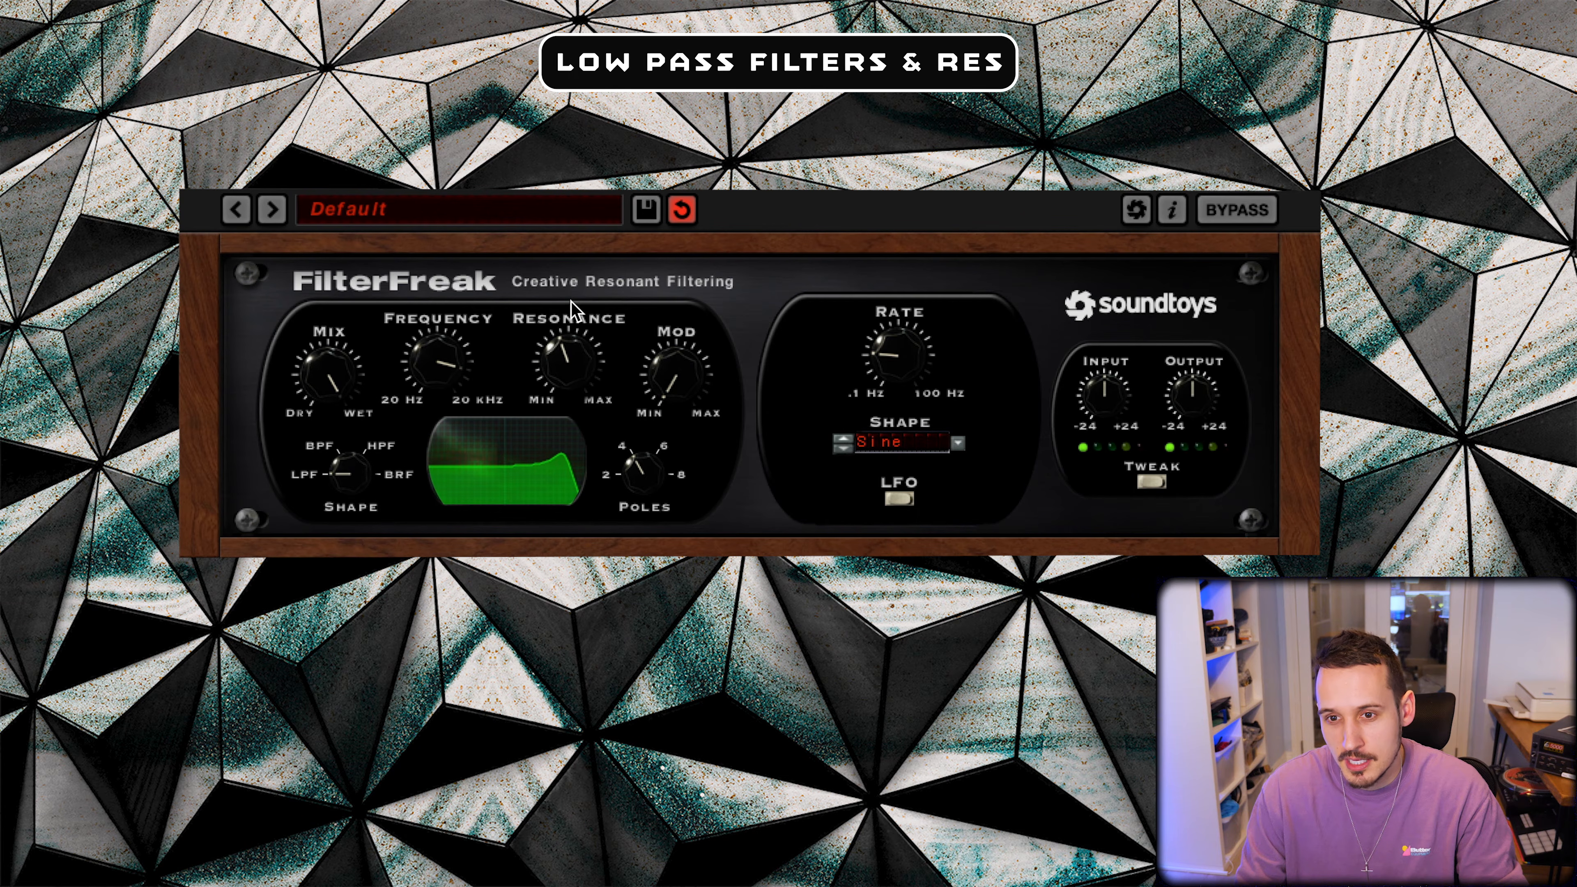
left_click_drag(571, 309, 558, 364)
key("space")
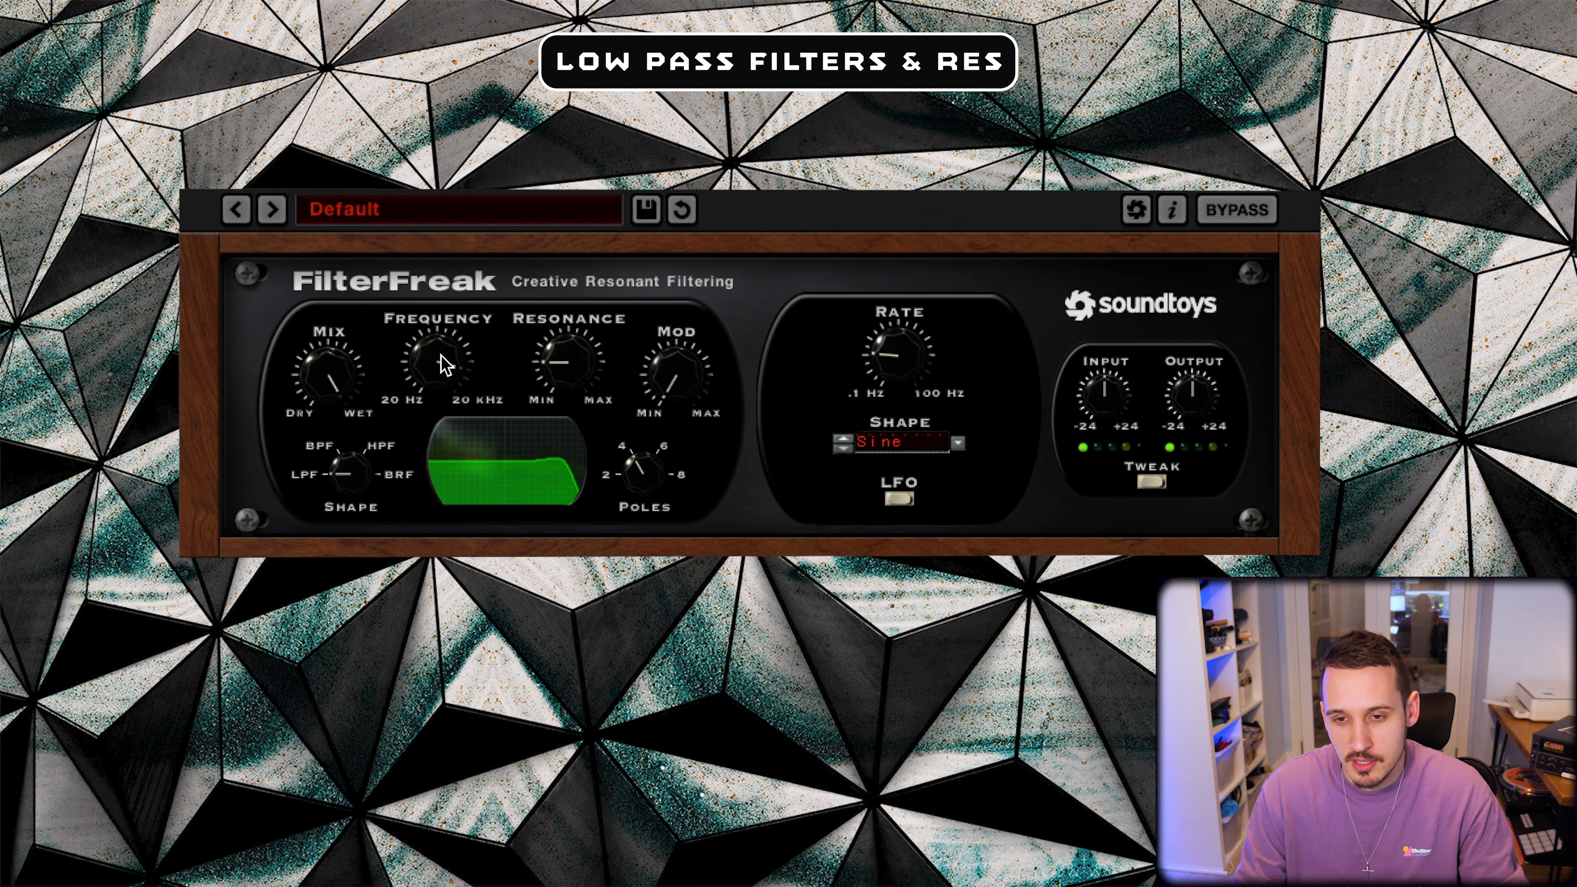
left_click_drag(439, 360, 438, 386)
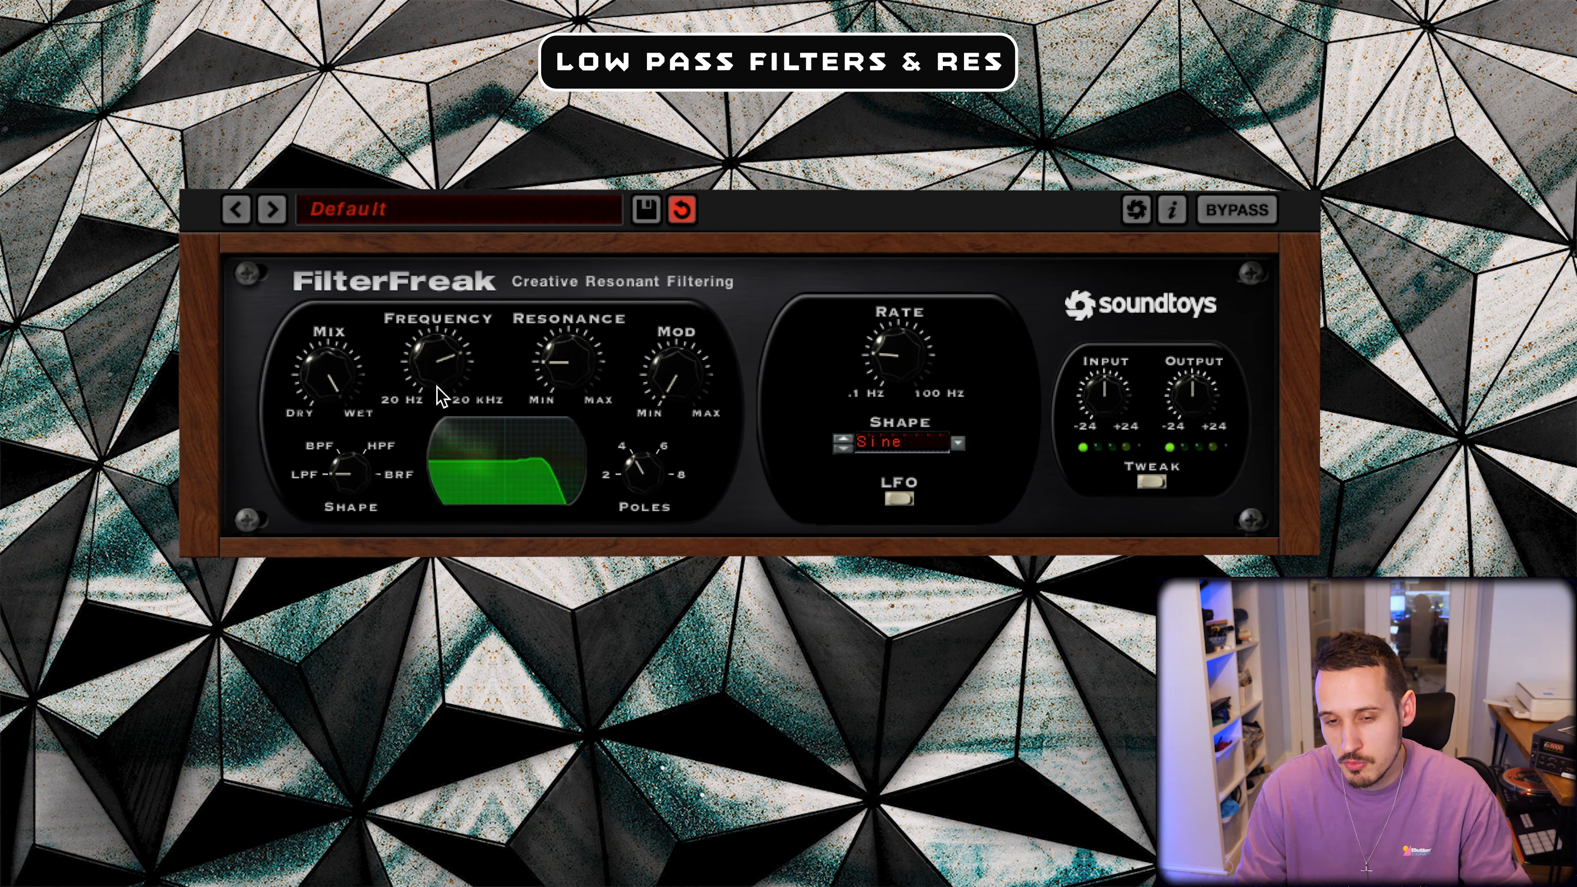
left_click_drag(437, 387, 434, 355)
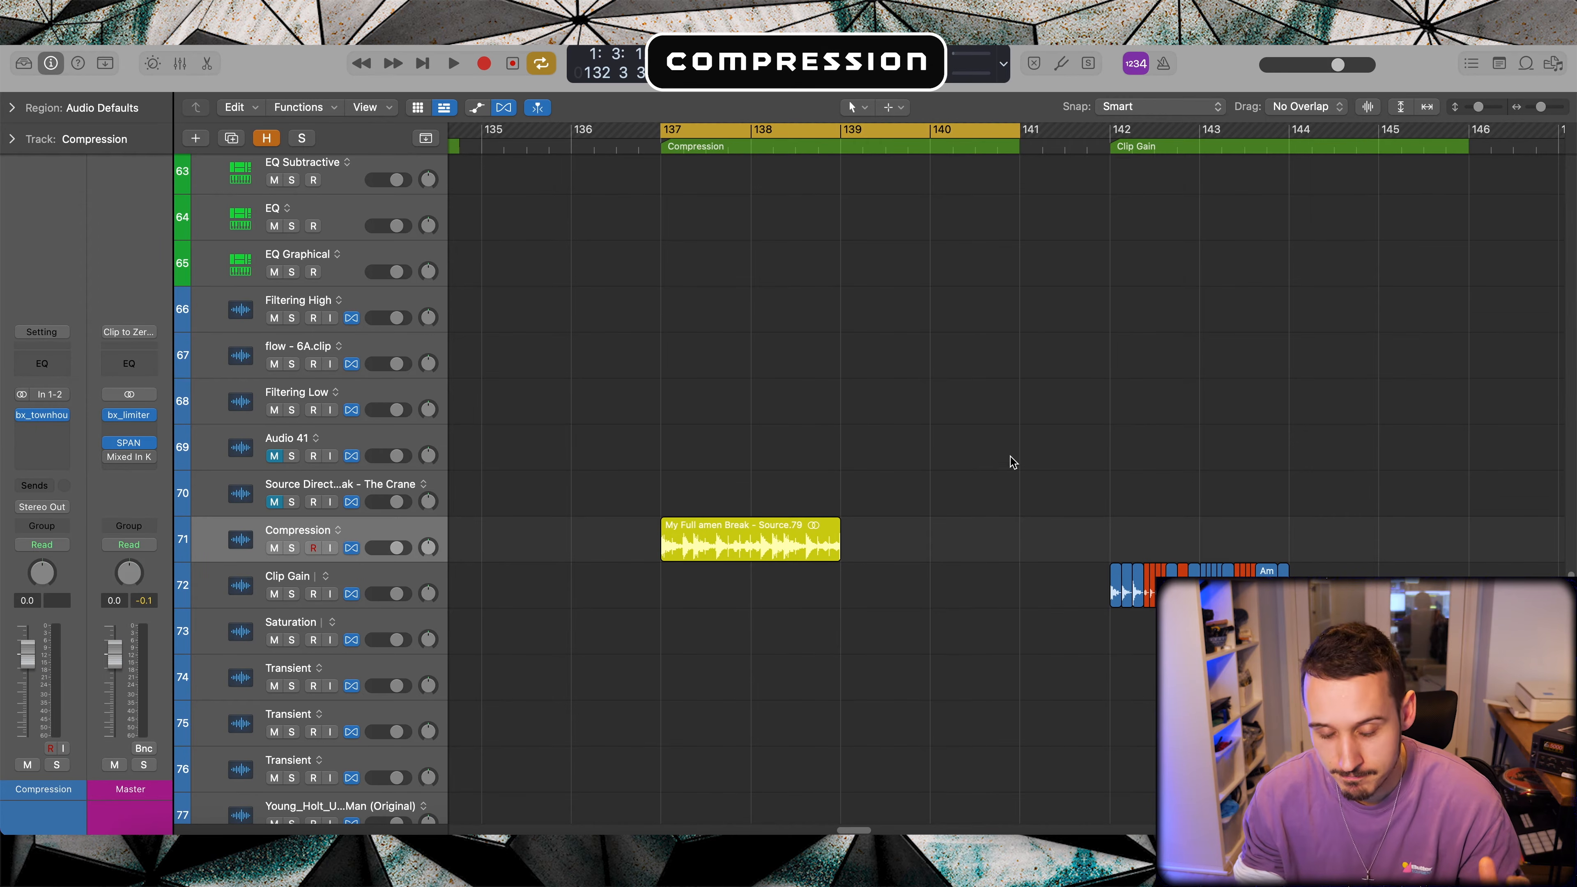
Step: Open the bx_townhouse Buss Compressor on the Compression track and move its window above the break's region
left_click(52, 416)
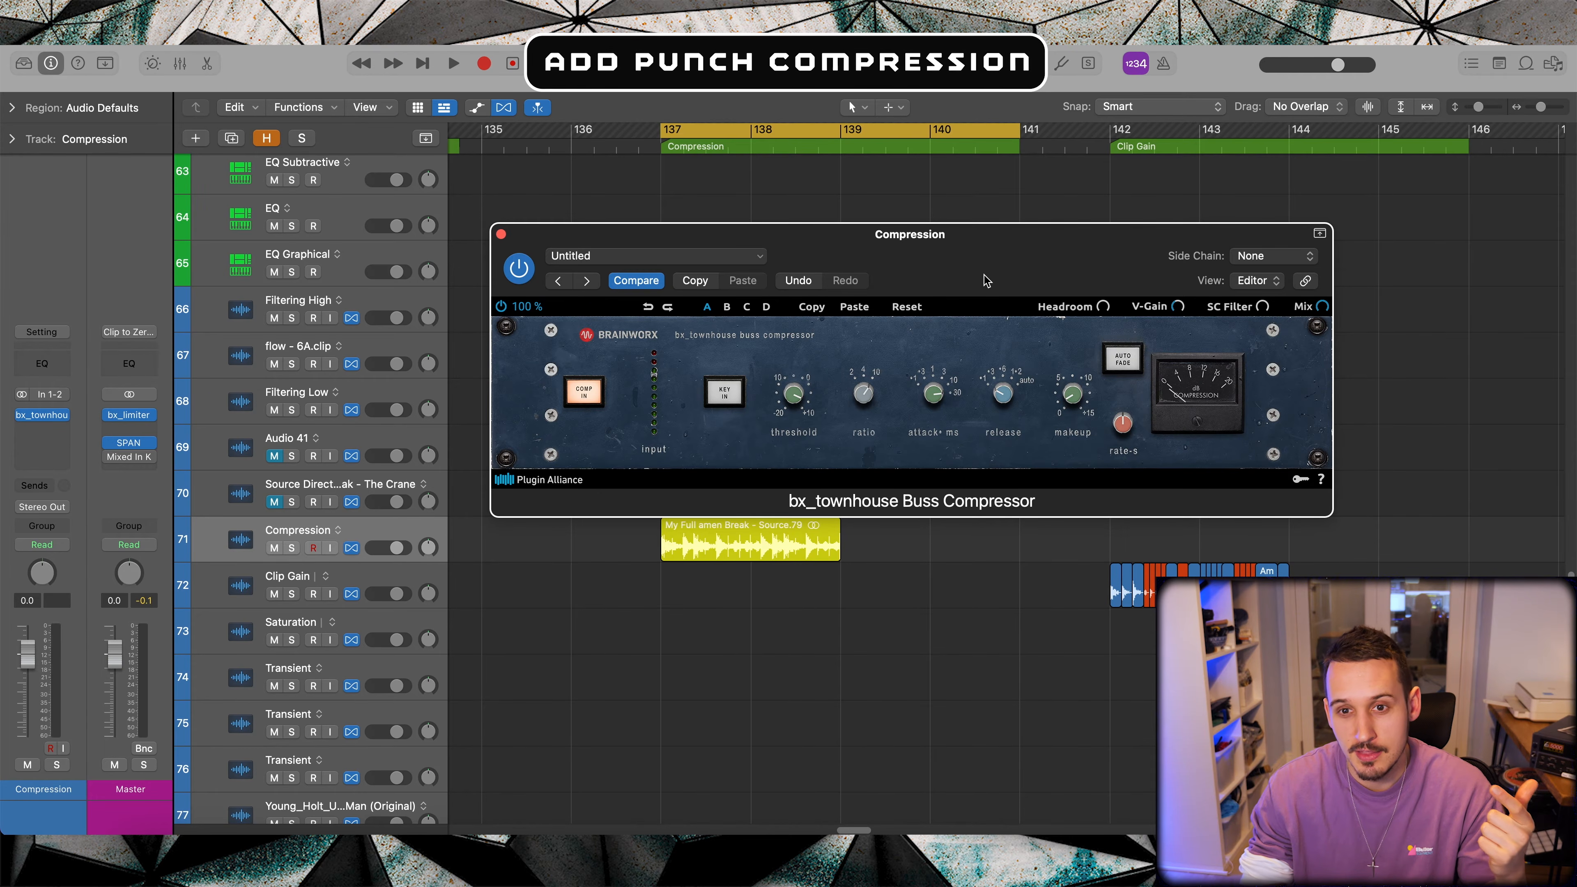
left_click_drag(1072, 235, 1043, 183)
left_click_drag(951, 213, 969, 218)
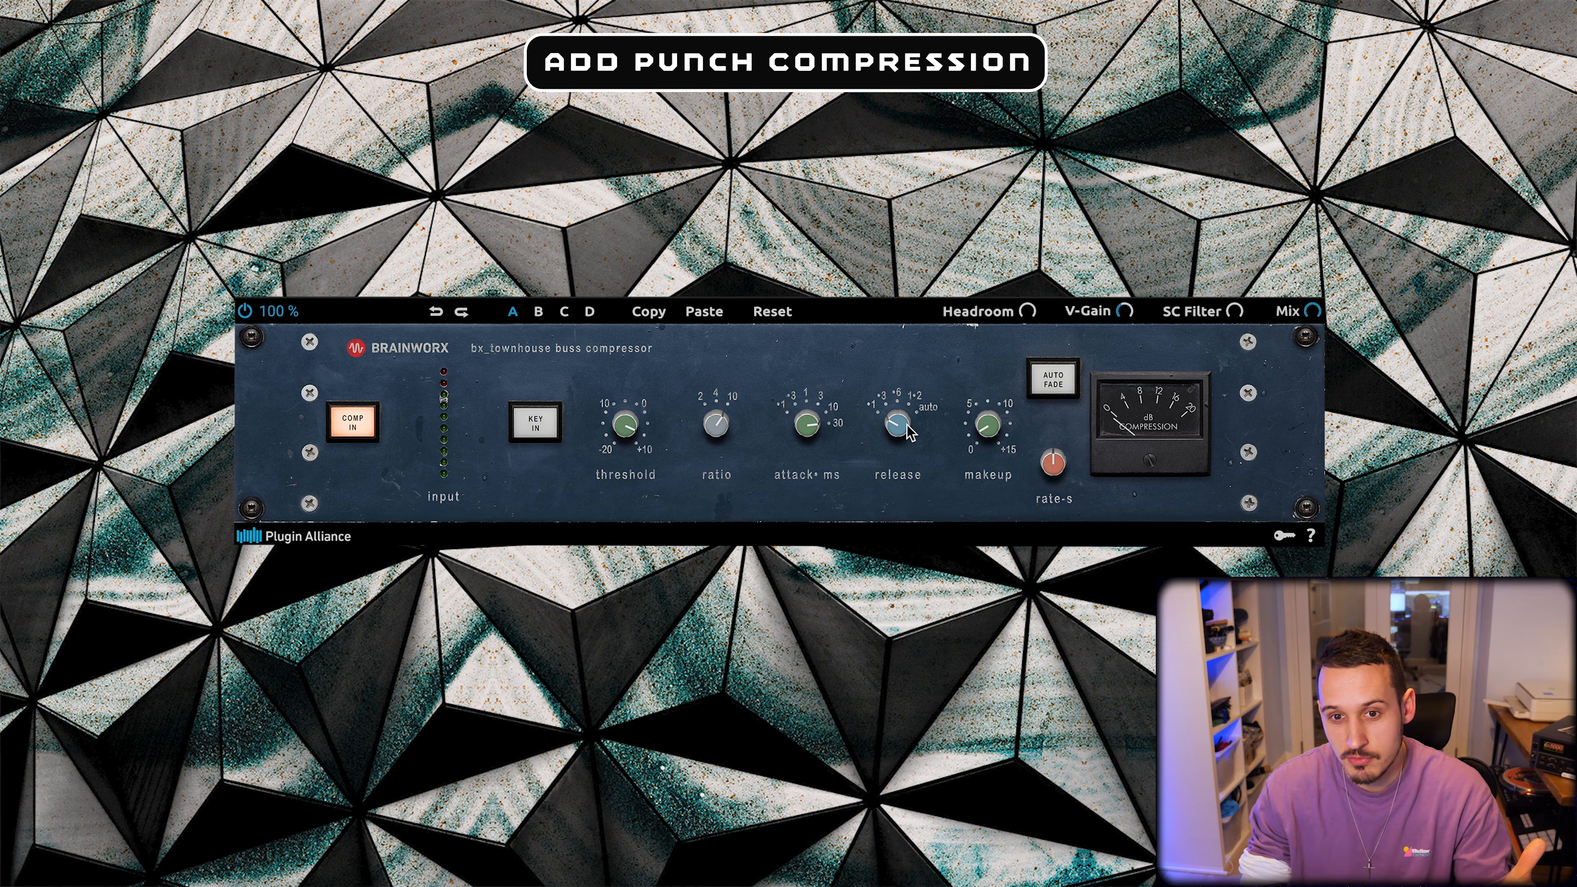
Step: Set the compressor's ratio to 4, shorten its attack and adjust the threshold to control the break's transients
mouse_move(718, 417)
left_mouse_down()
mouse_move(713, 453)
mouse_move(712, 437)
left_mouse_up()
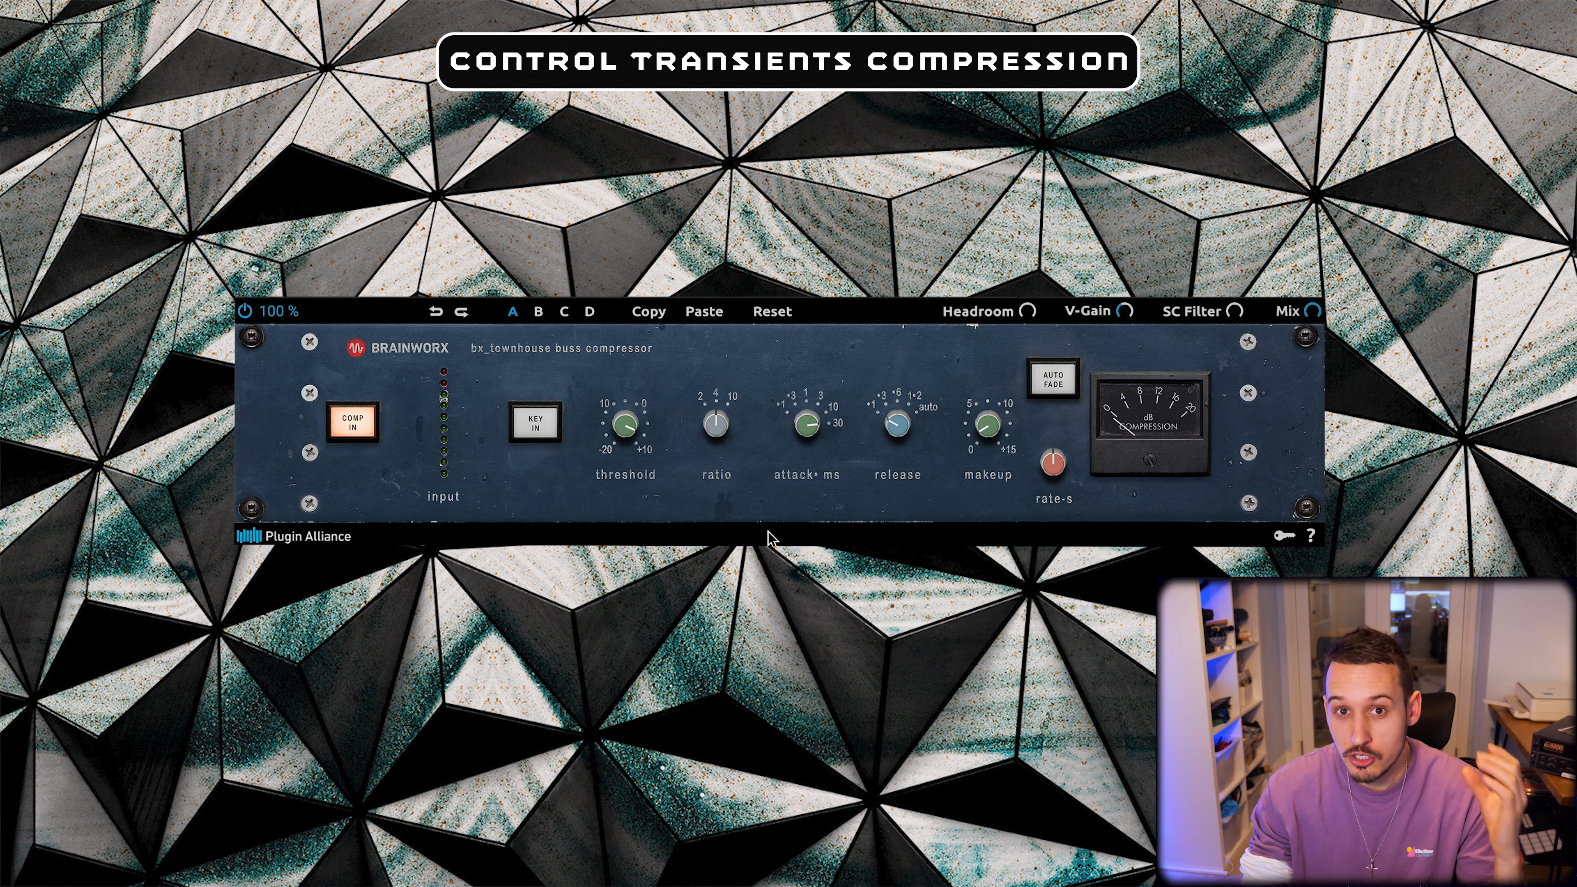
left_click_drag(807, 425, 807, 485)
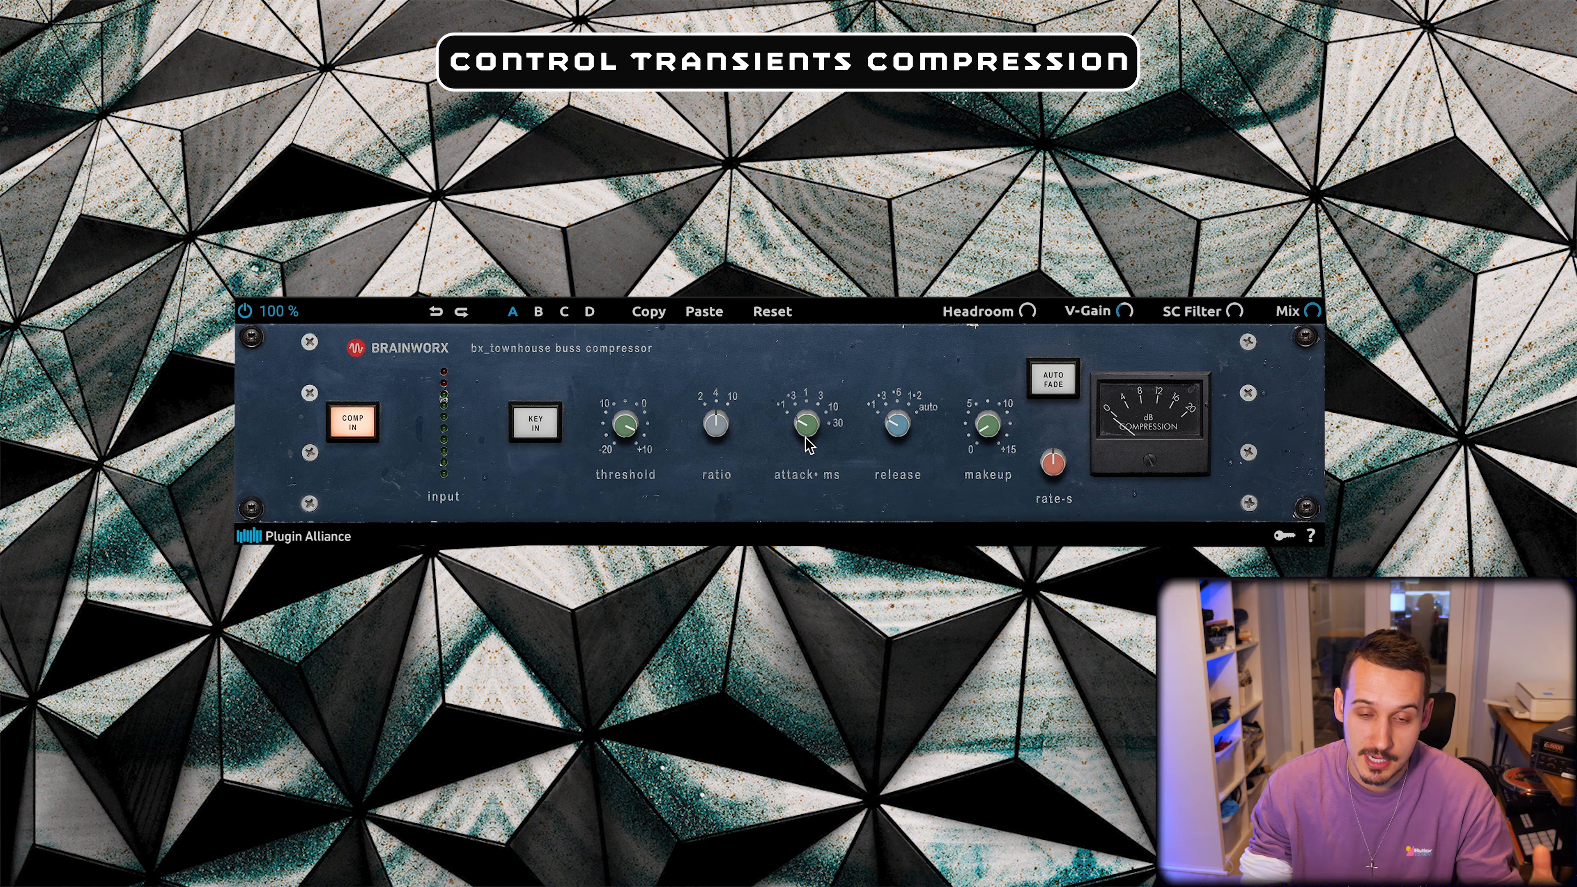
left_click_drag(629, 442, 628, 427)
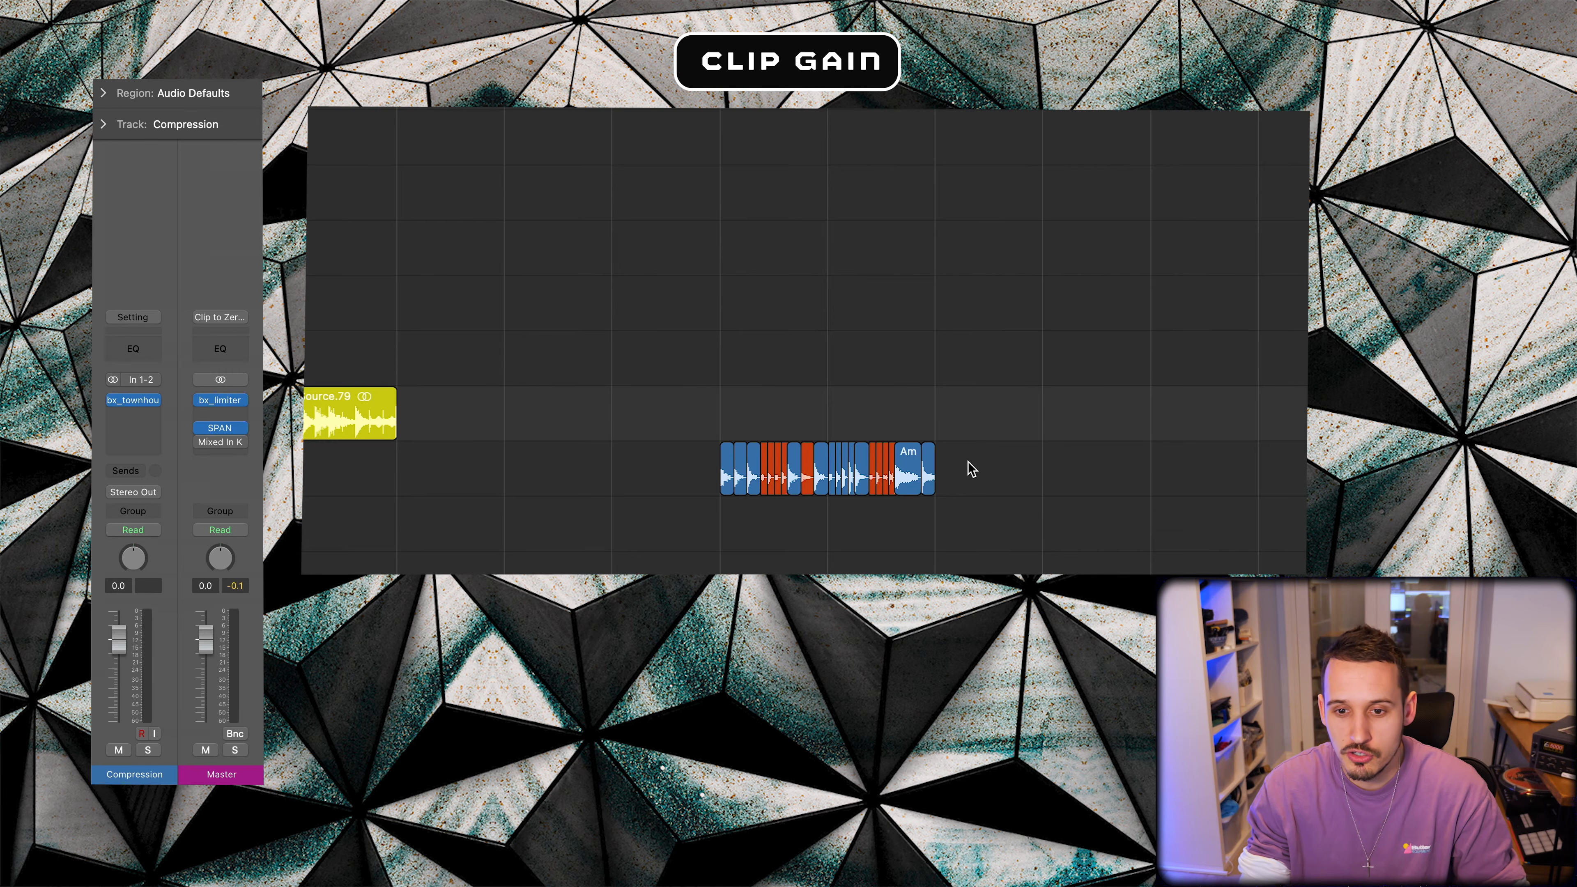
Step: Select the first group of four red slices in the Clip Gain break and expand their Region parameters
scroll(968, 462, "up", 5)
scroll(969, 466, "right", 9)
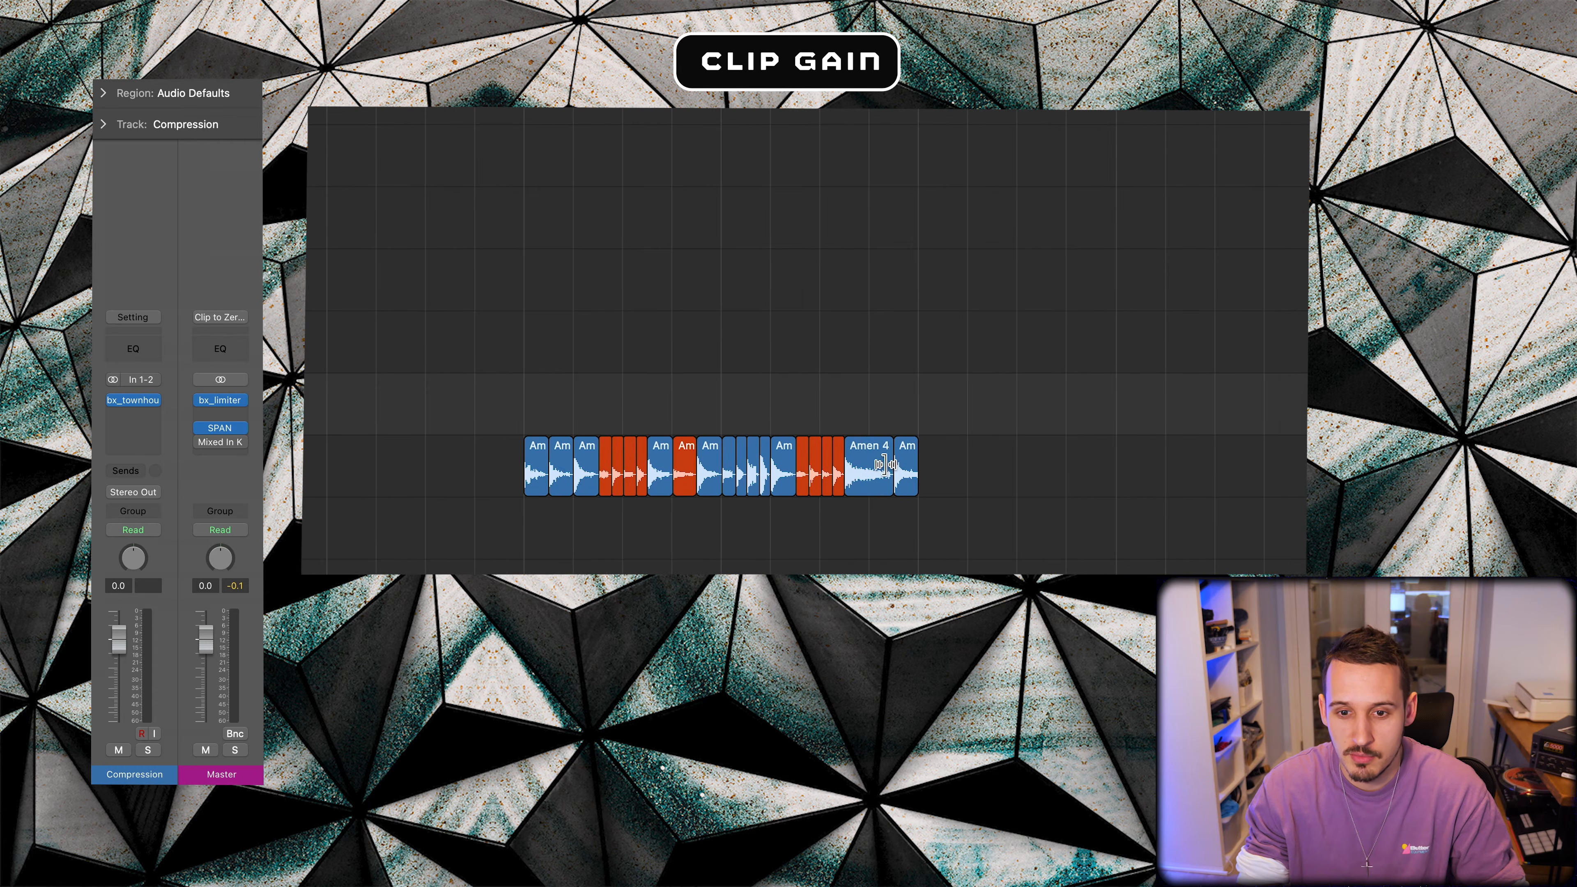
scroll(885, 464, "up", 4)
scroll(876, 466, "right", 8)
scroll(856, 457, "left", 1)
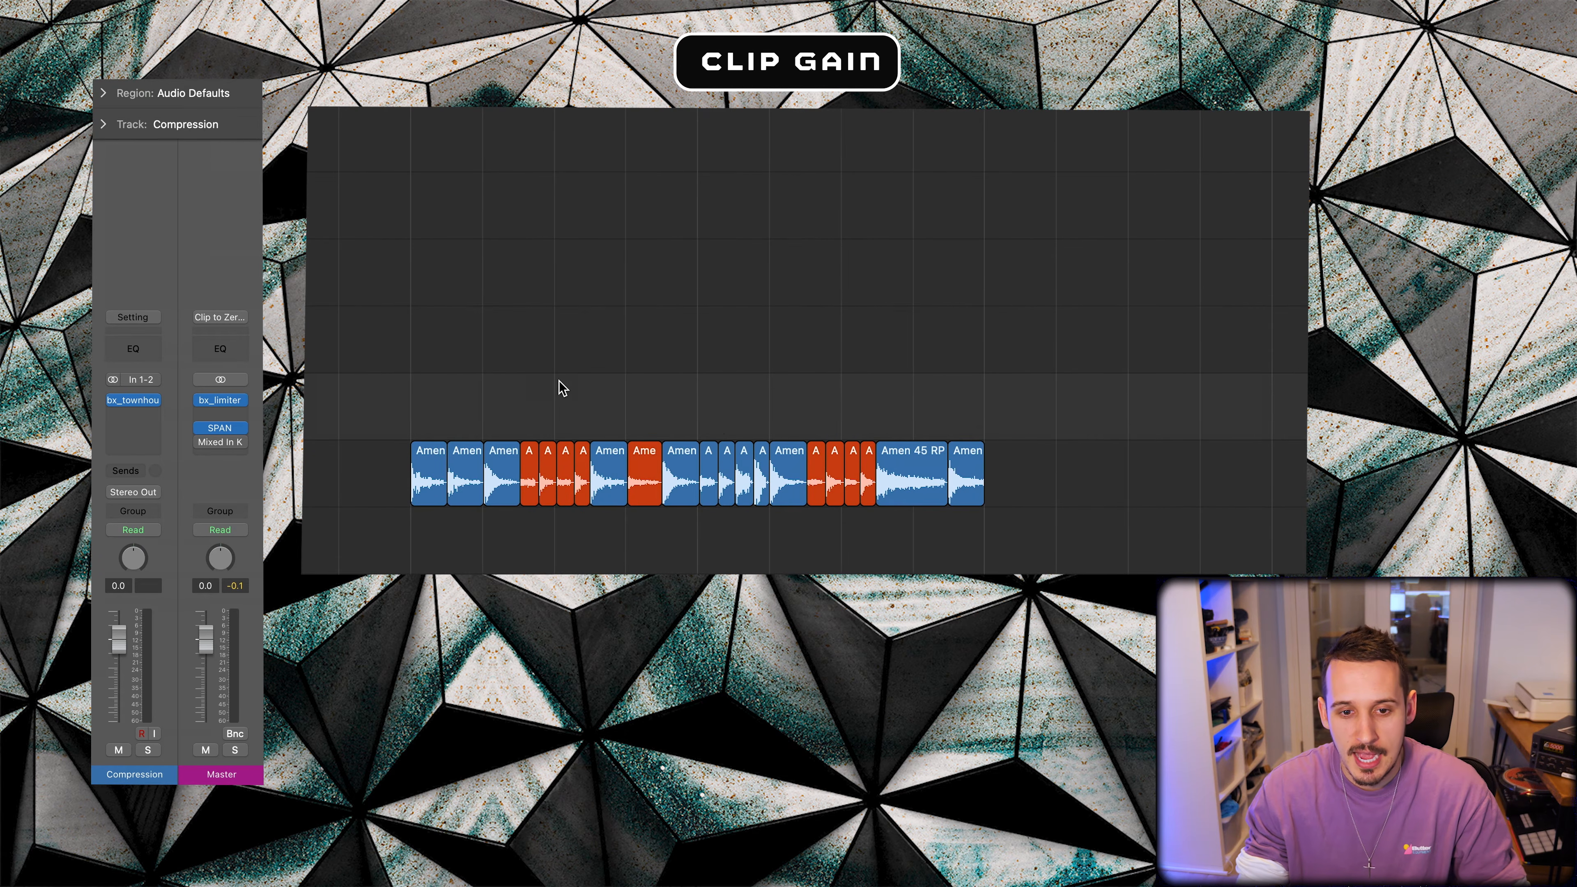
scroll(562, 386, "left", 1)
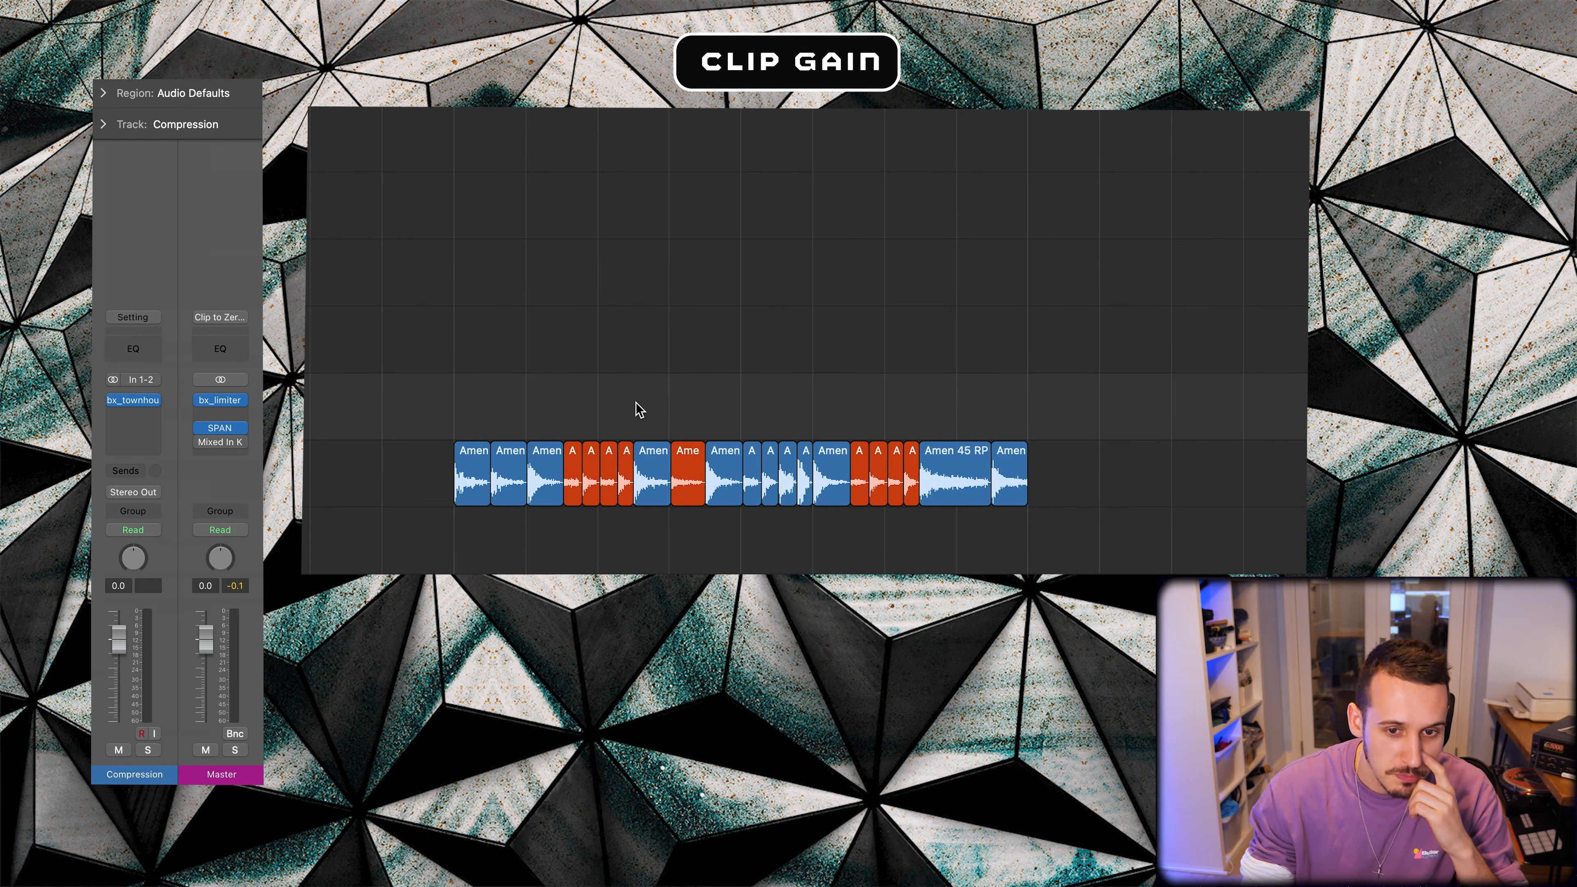
left_click_drag(627, 420, 565, 497)
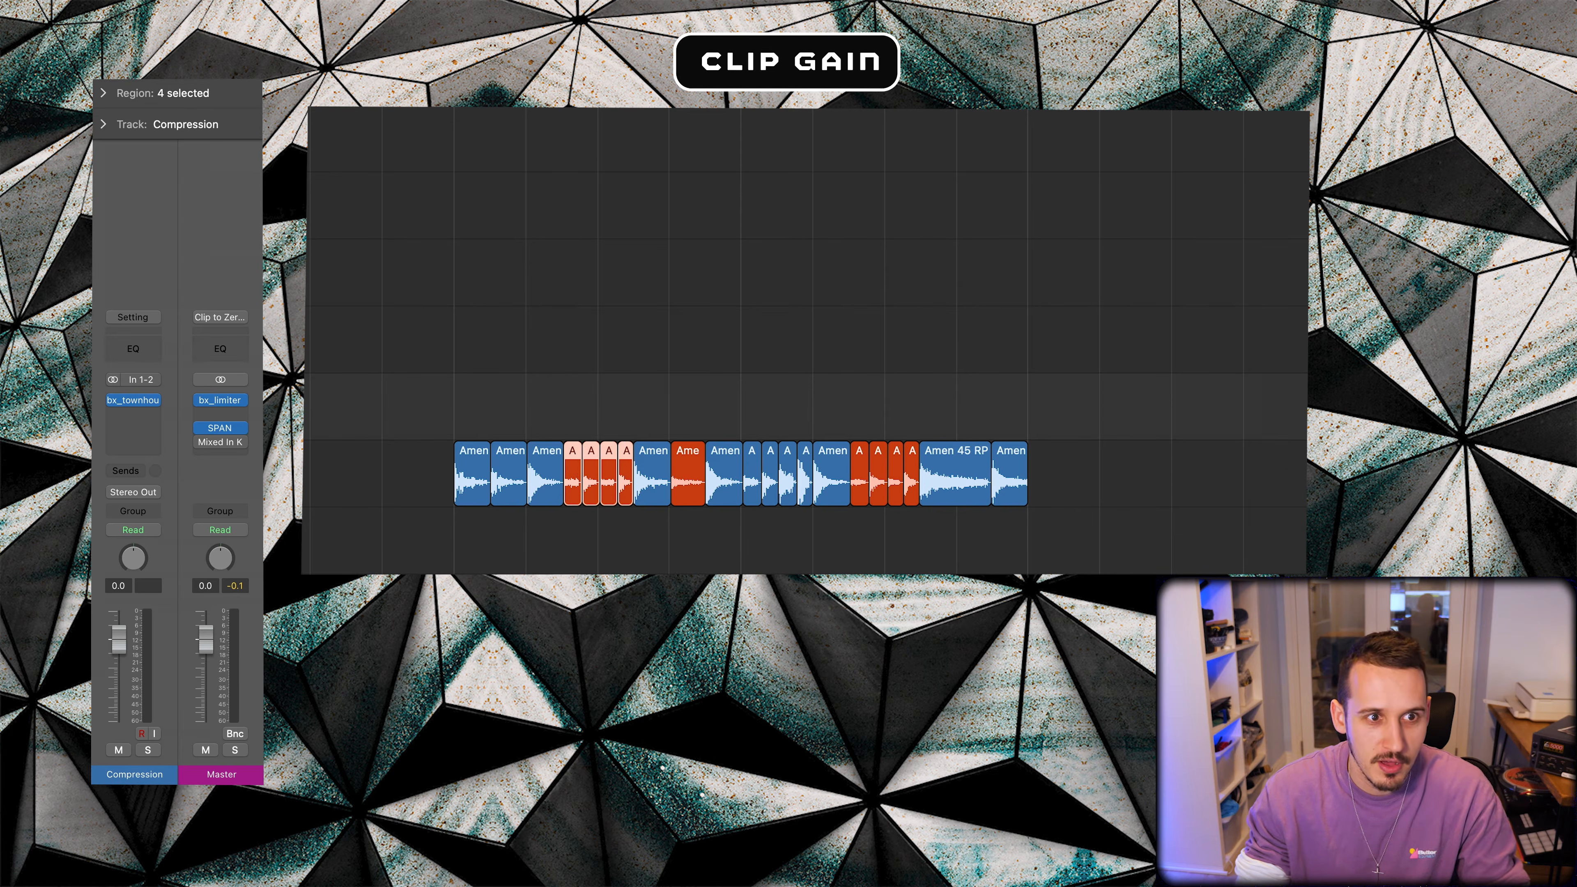
left_click(103, 92)
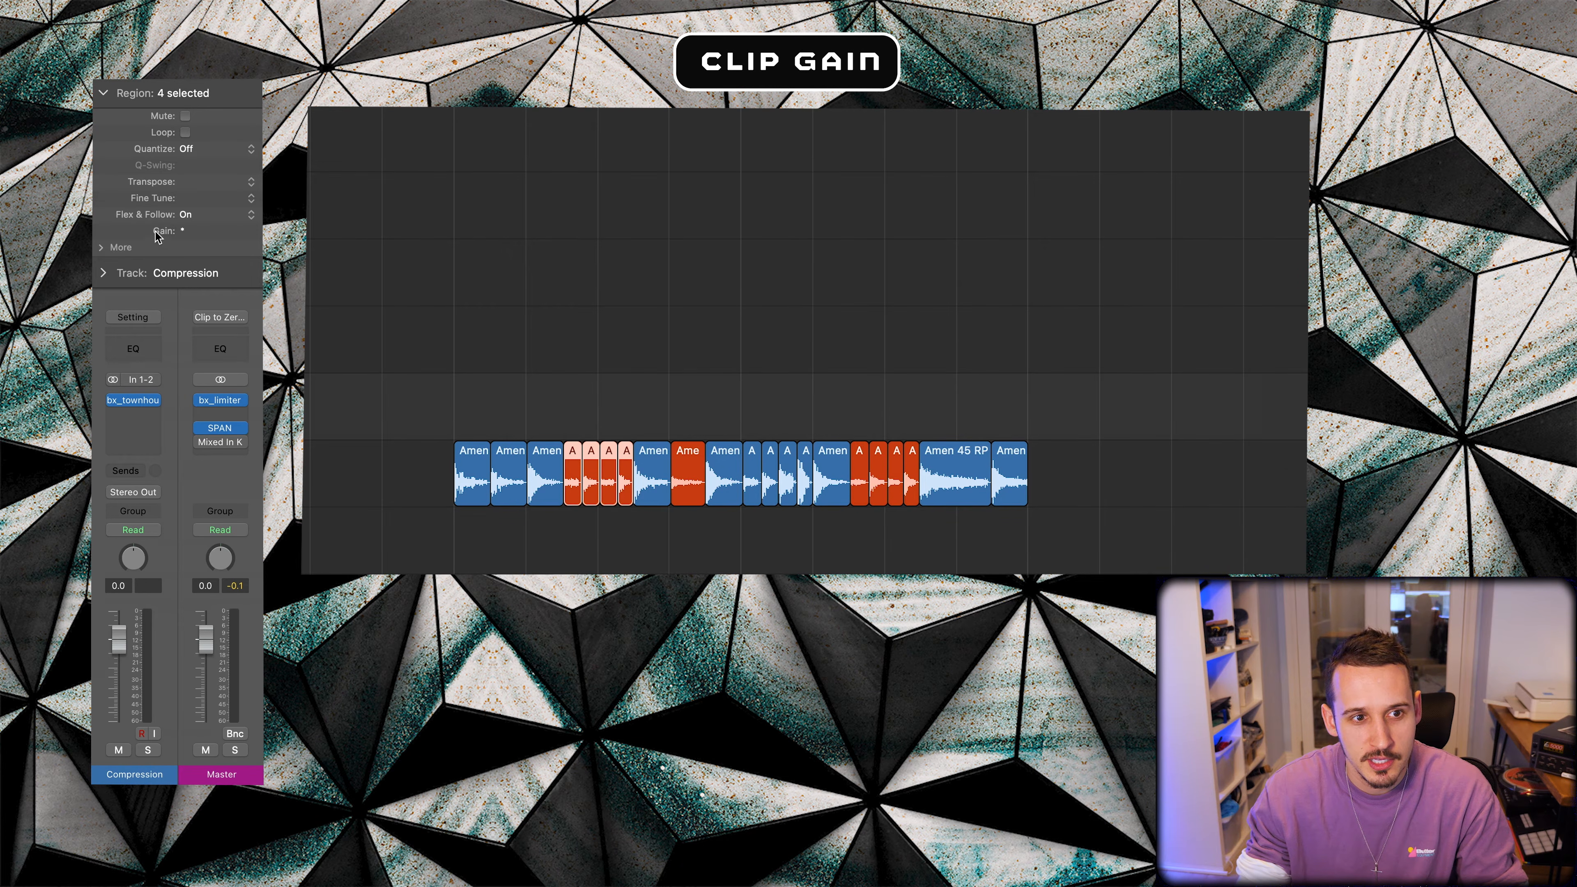
Step: Check the Gain parameter of the first red slice and of the longer red slice in the Clip Gain break
left_click(633, 433)
left_click(547, 457)
left_click(571, 472)
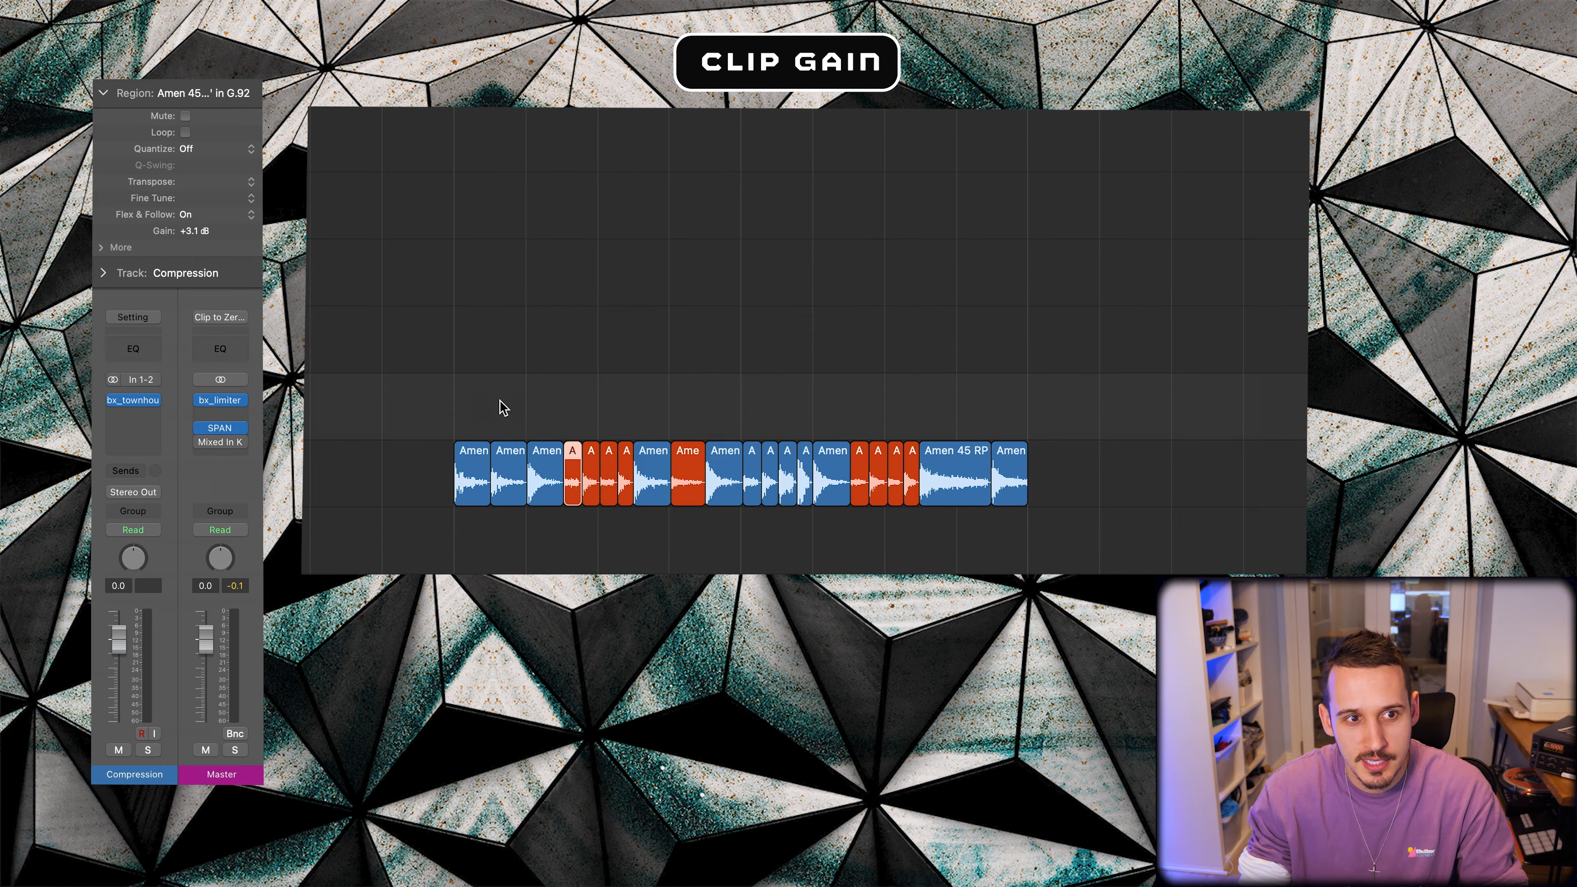
left_click(691, 488)
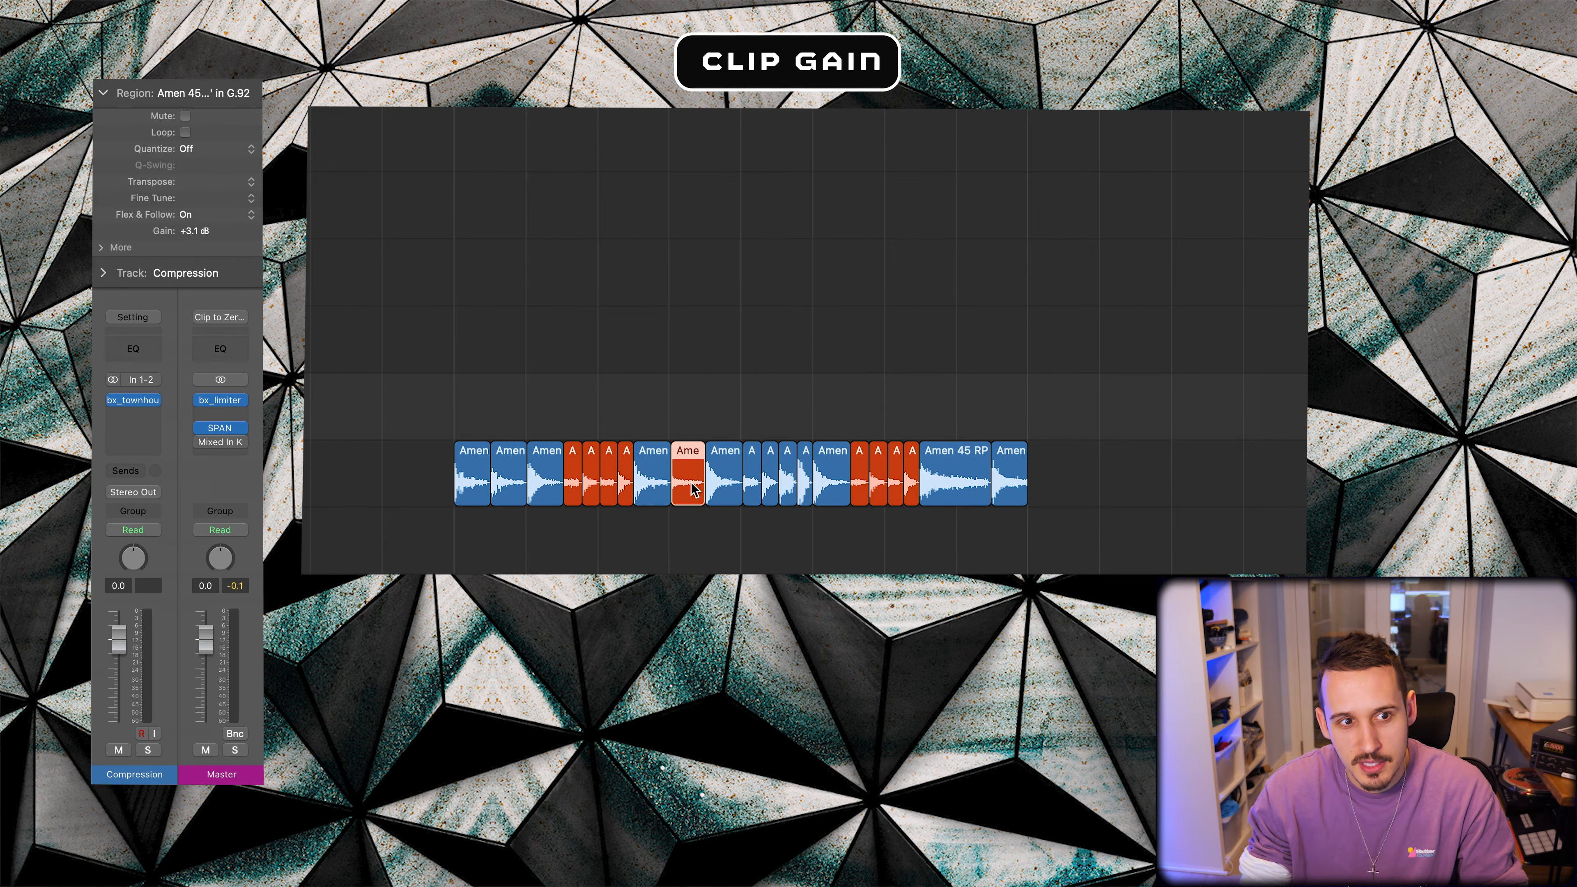
left_click(720, 386)
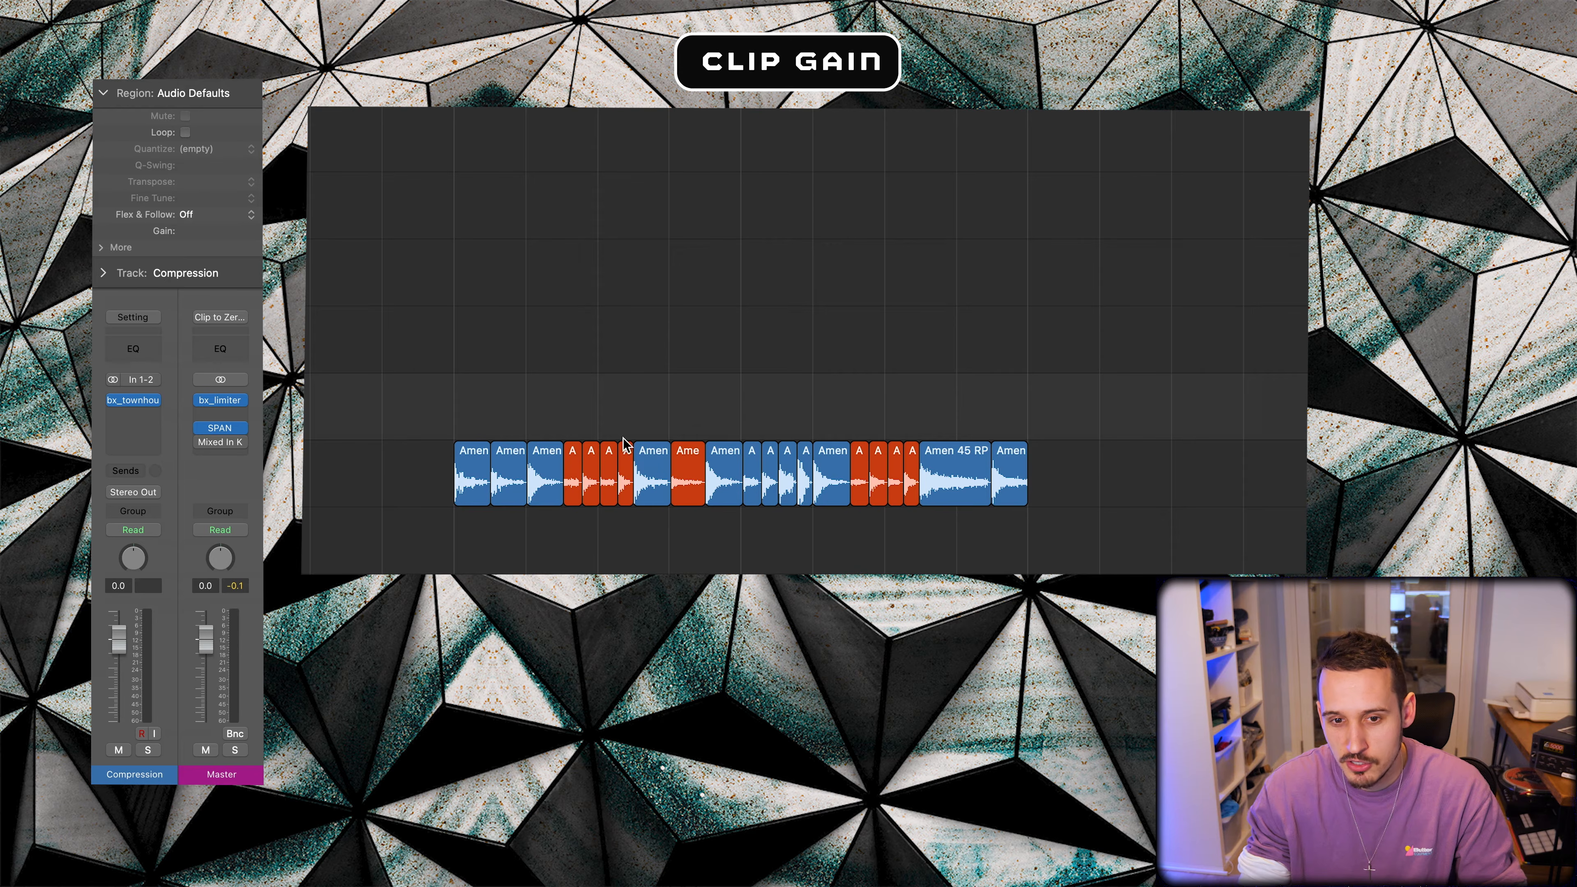
Step: Select the first red slice in the Clip Gain break, open a floating Region inspector and adjust the slice's Gain
left_click_drag(624, 425, 539, 448)
left_click(358, 269)
left_click(574, 461)
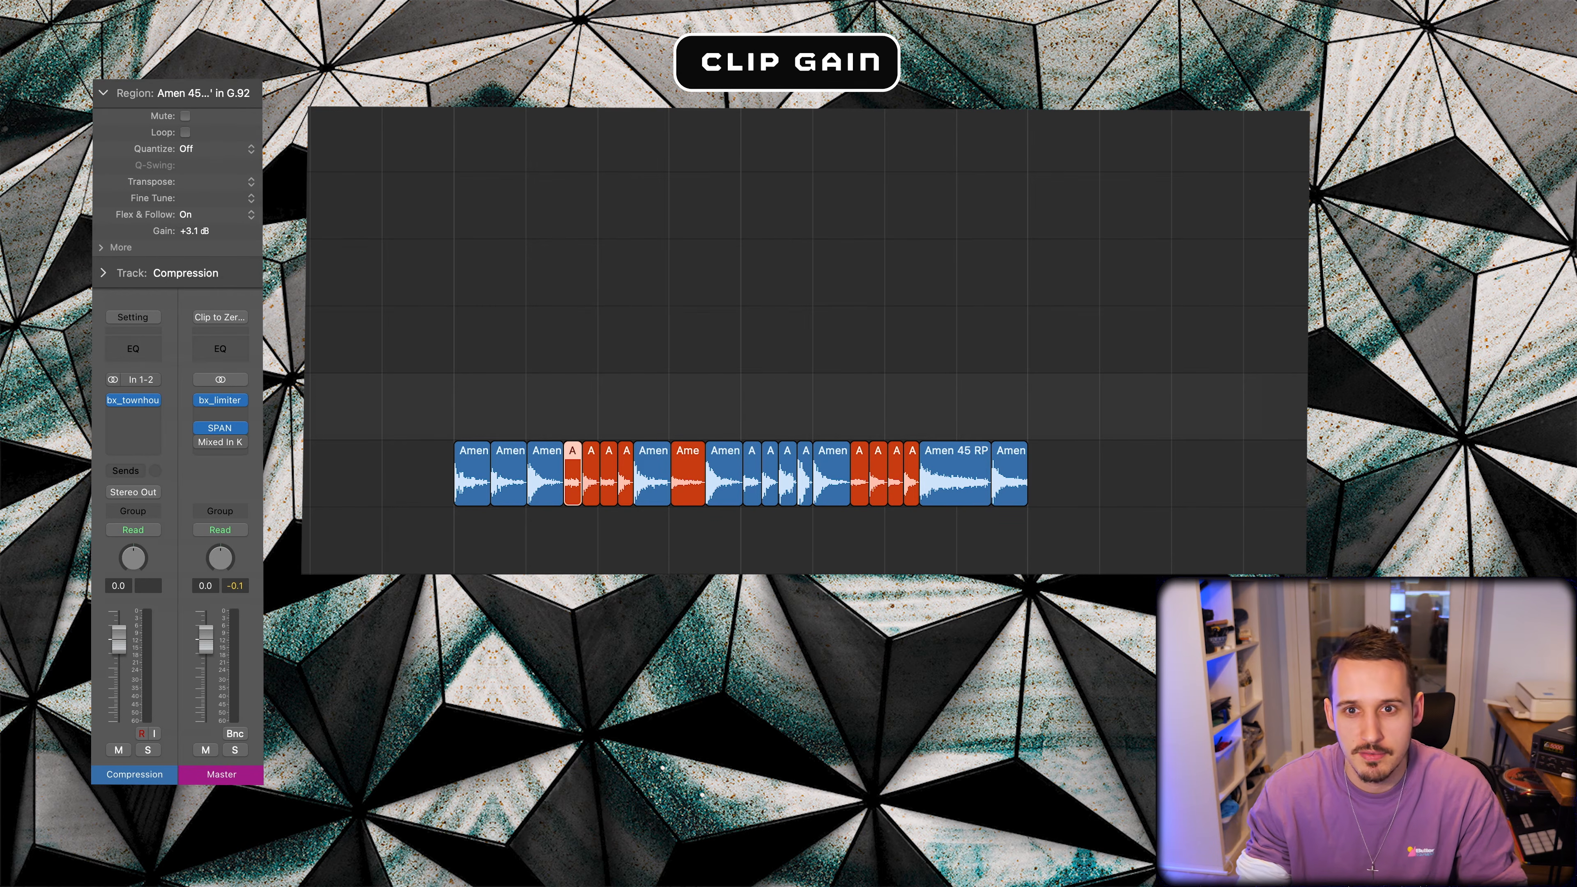
key("t")
left_click(910, 228)
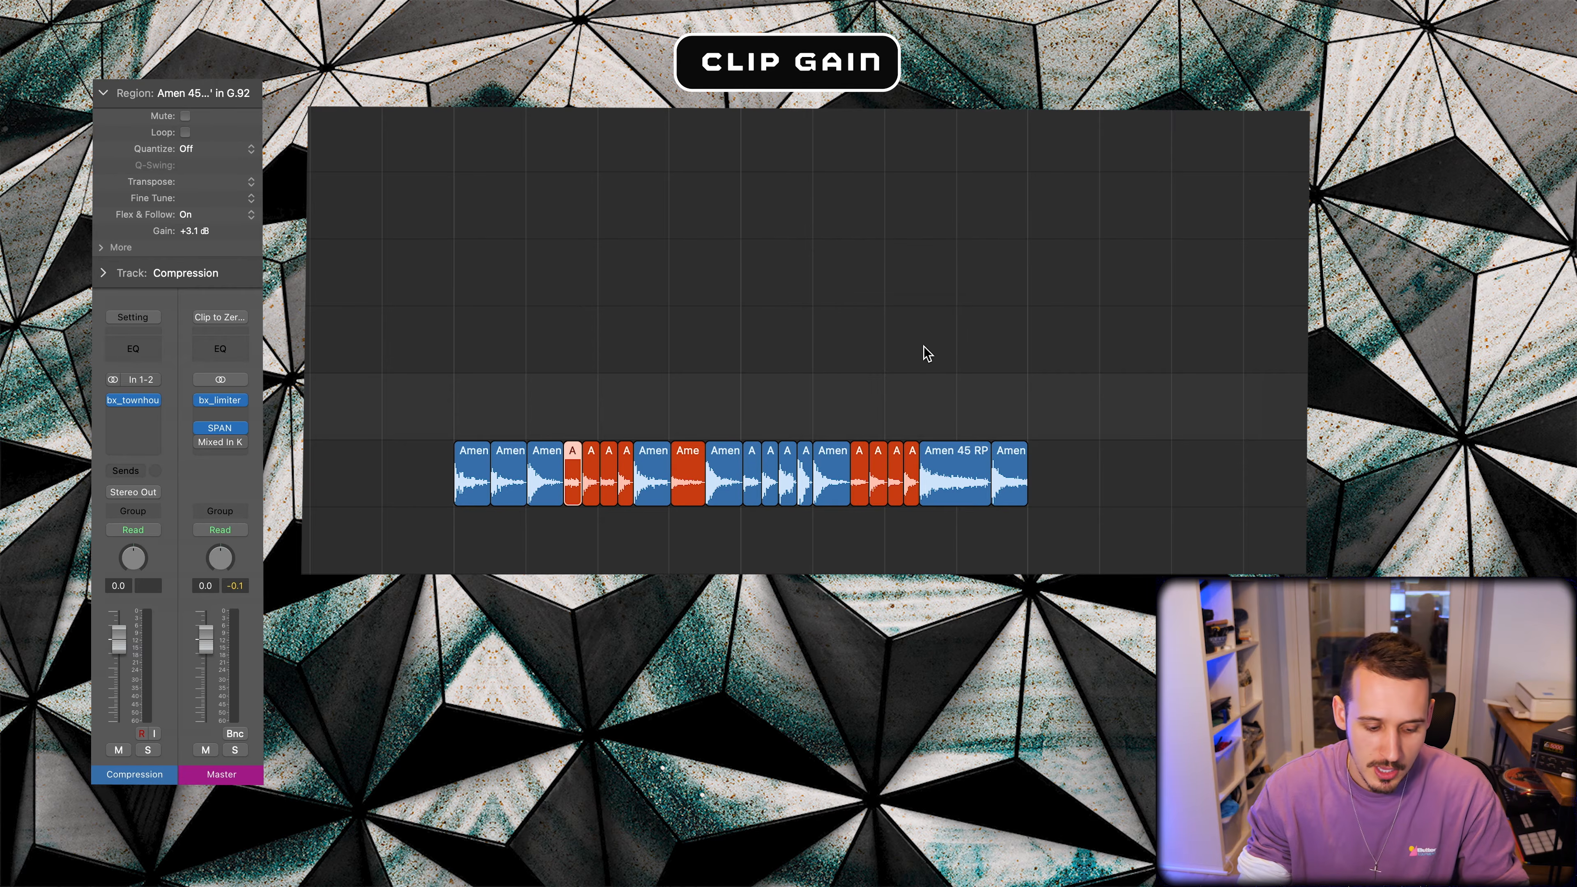
key("alt+r")
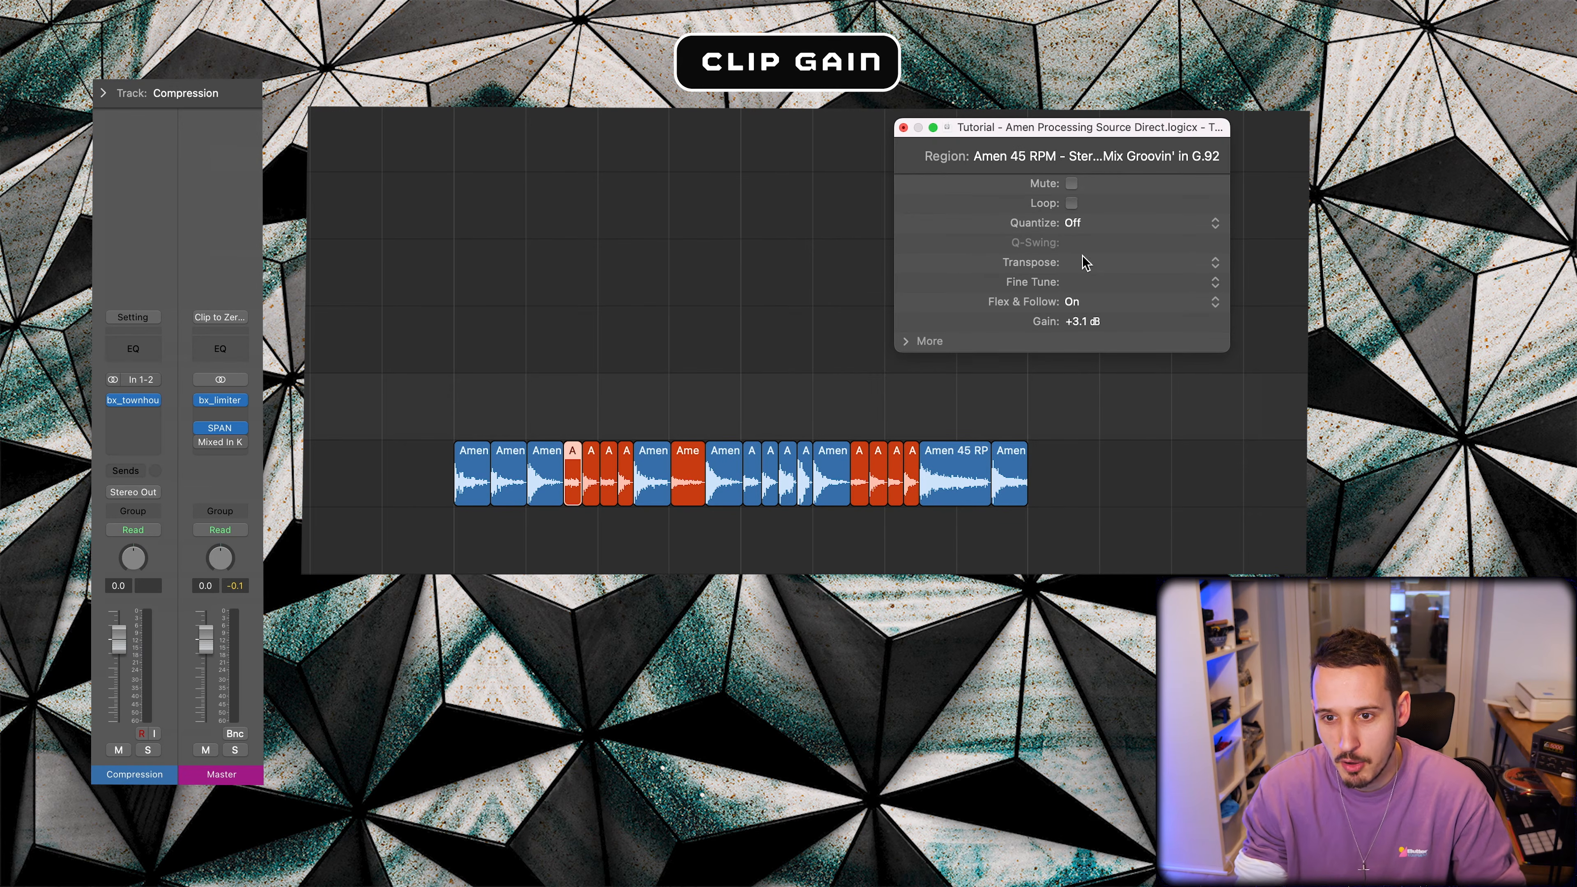
key("alt+r")
key("alt+r")
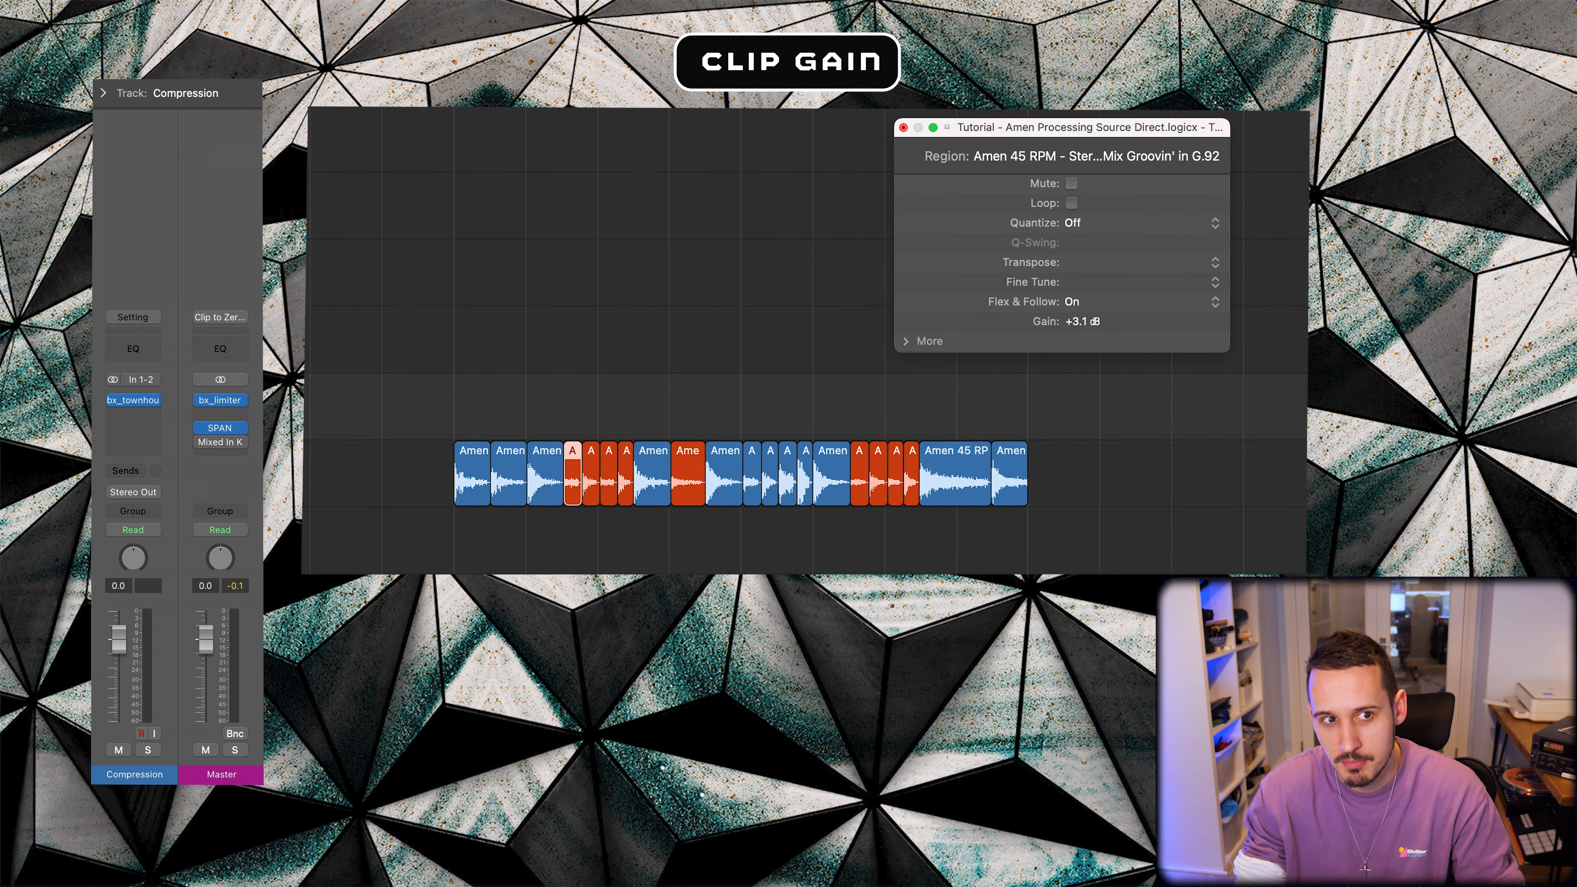
left_click_drag(1059, 409, 1017, 465)
left_click_drag(1090, 319, 1065, 373)
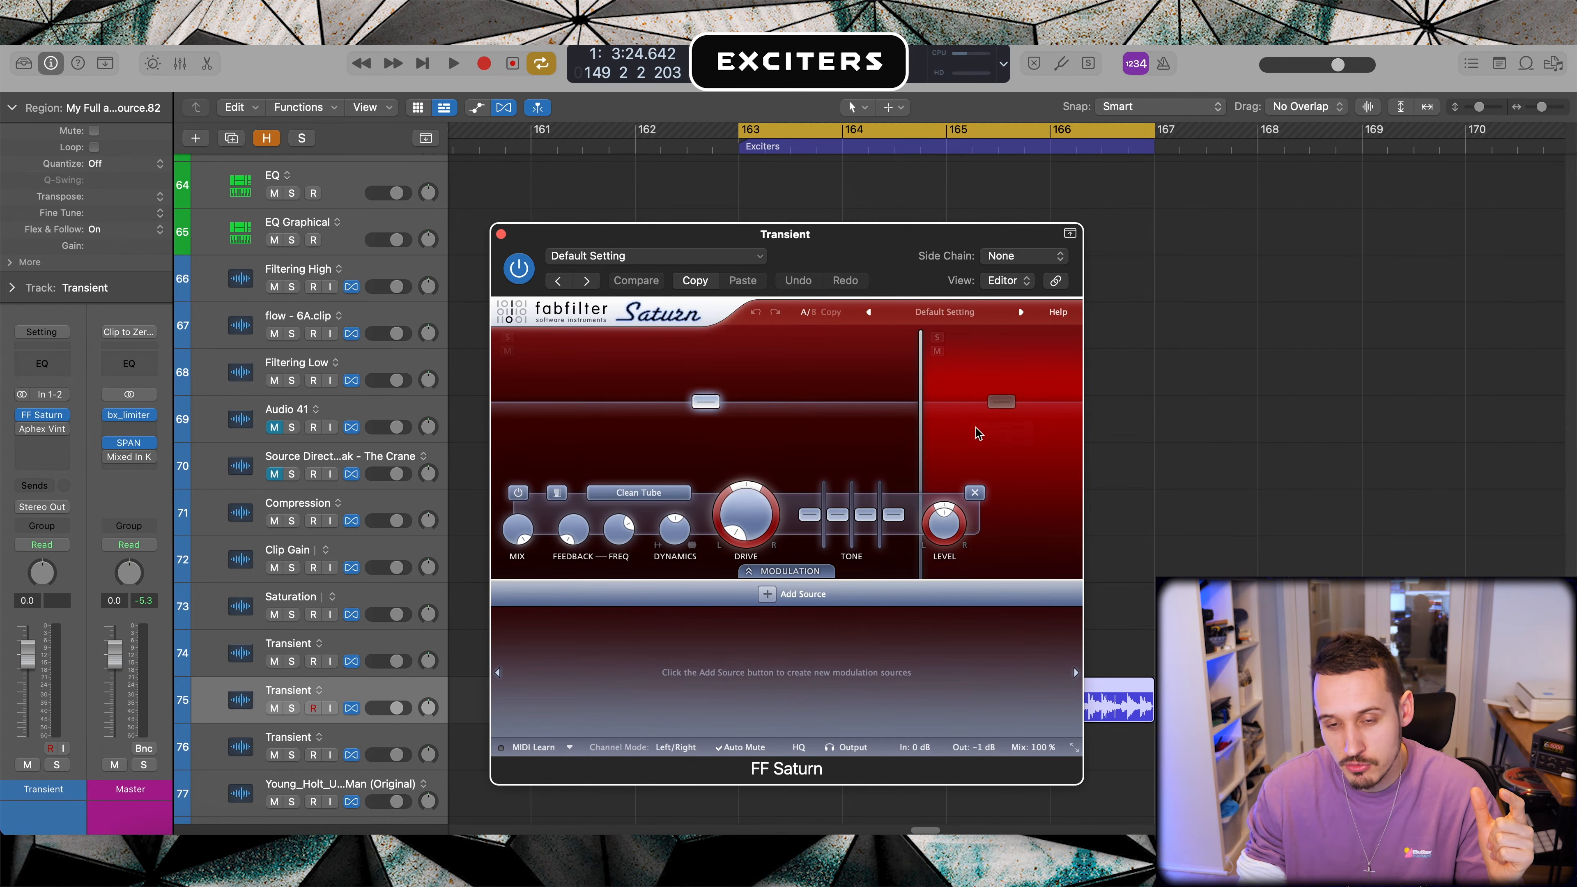
Step: Select the high band above FabFilter Saturn's crossover on the Transient track and move the plug-in window clear of the break's region
mouse_move(923, 349)
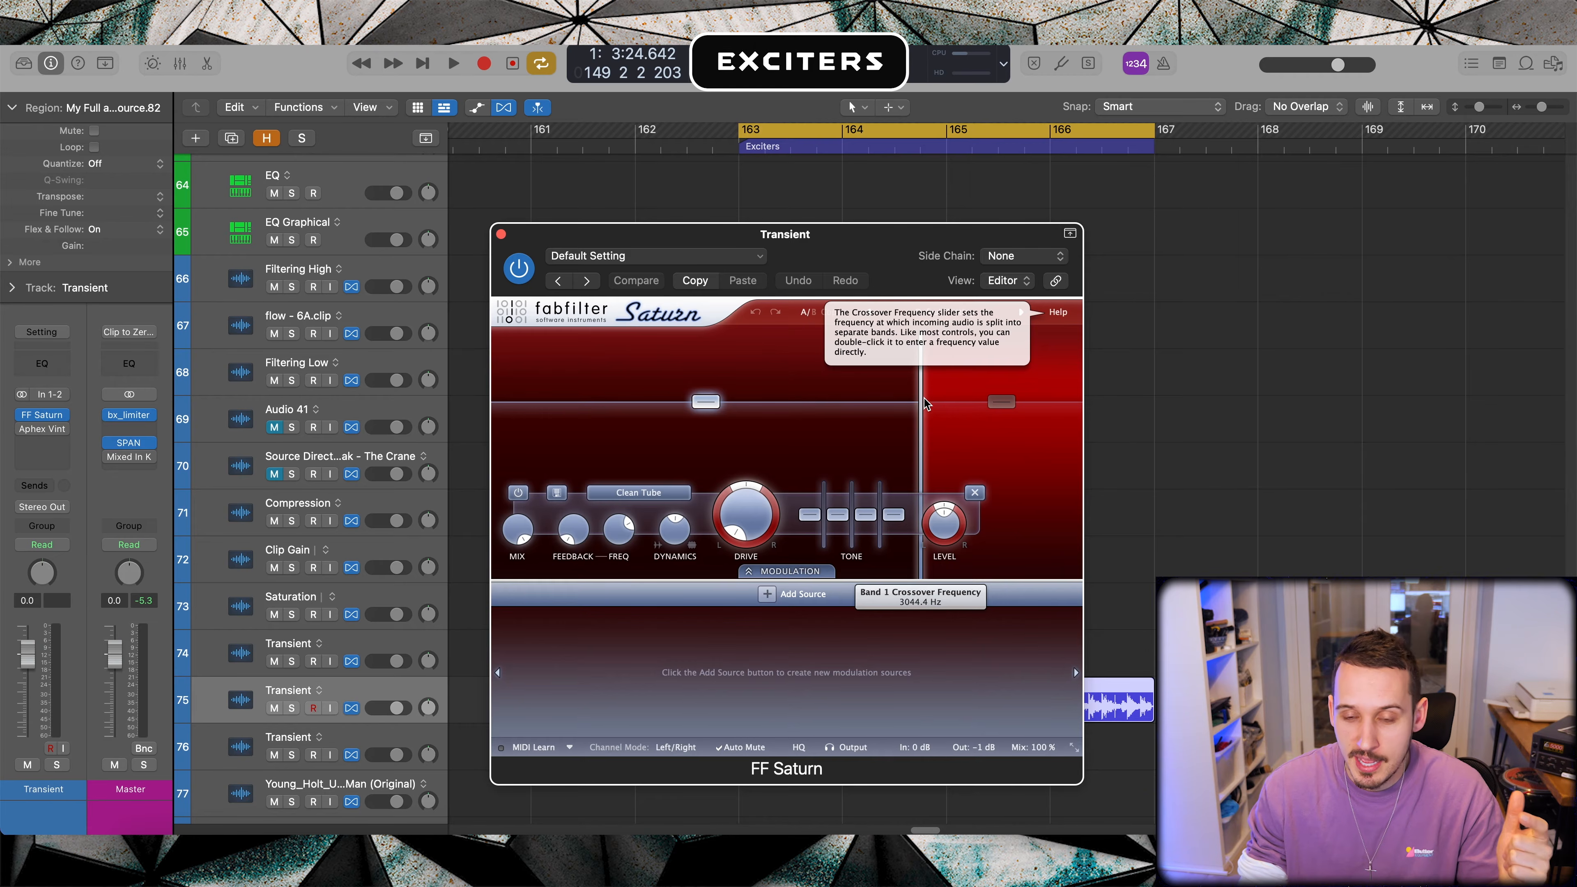
left_click(977, 388)
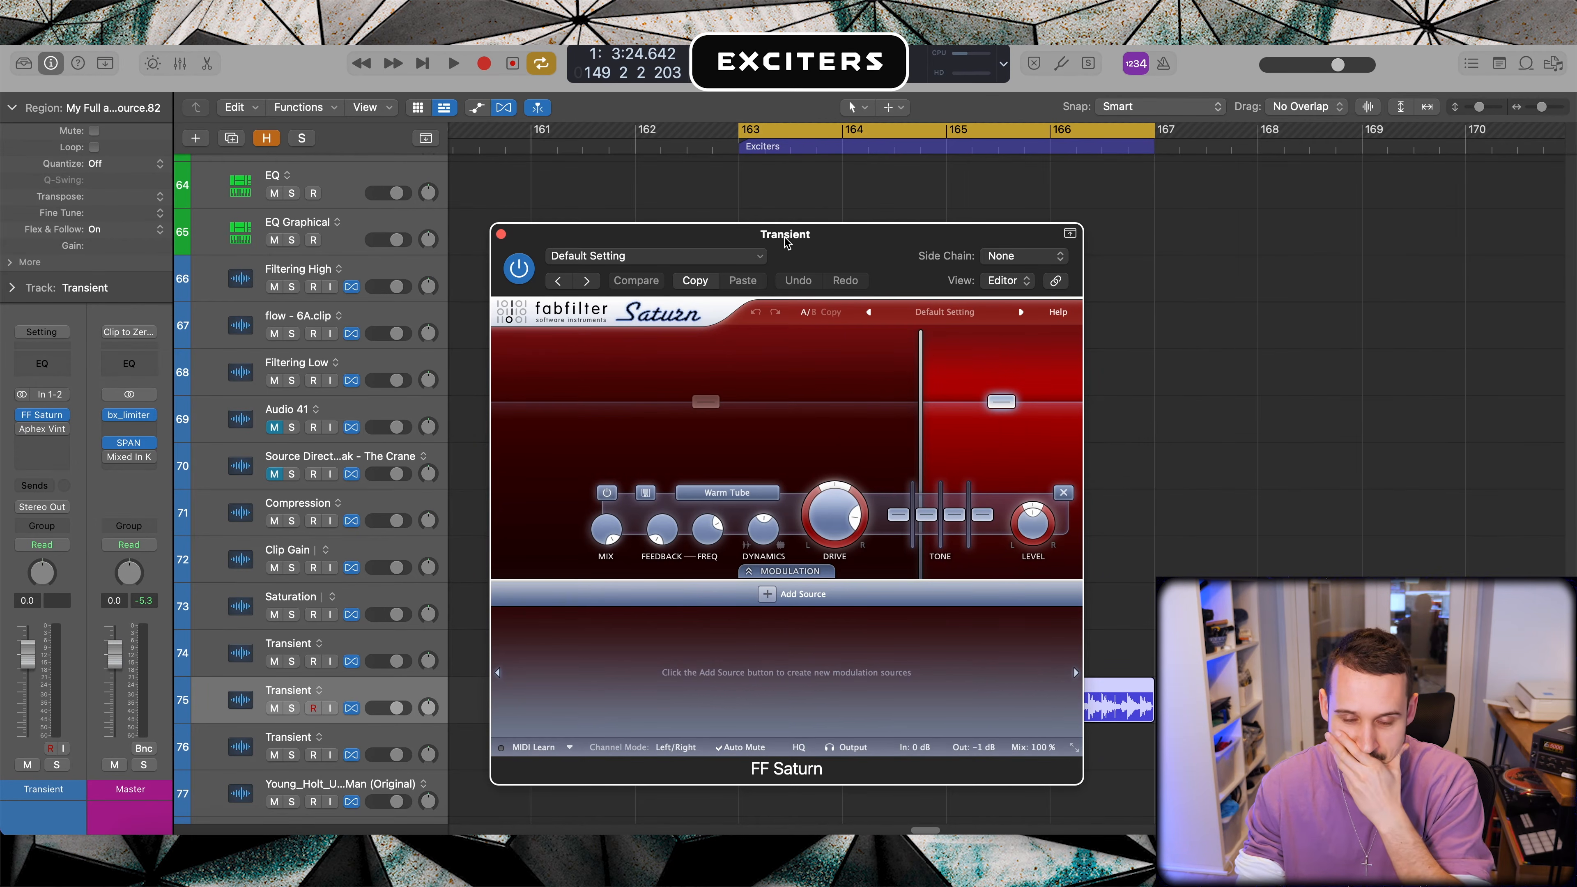
left_click_drag(784, 243, 1182, 152)
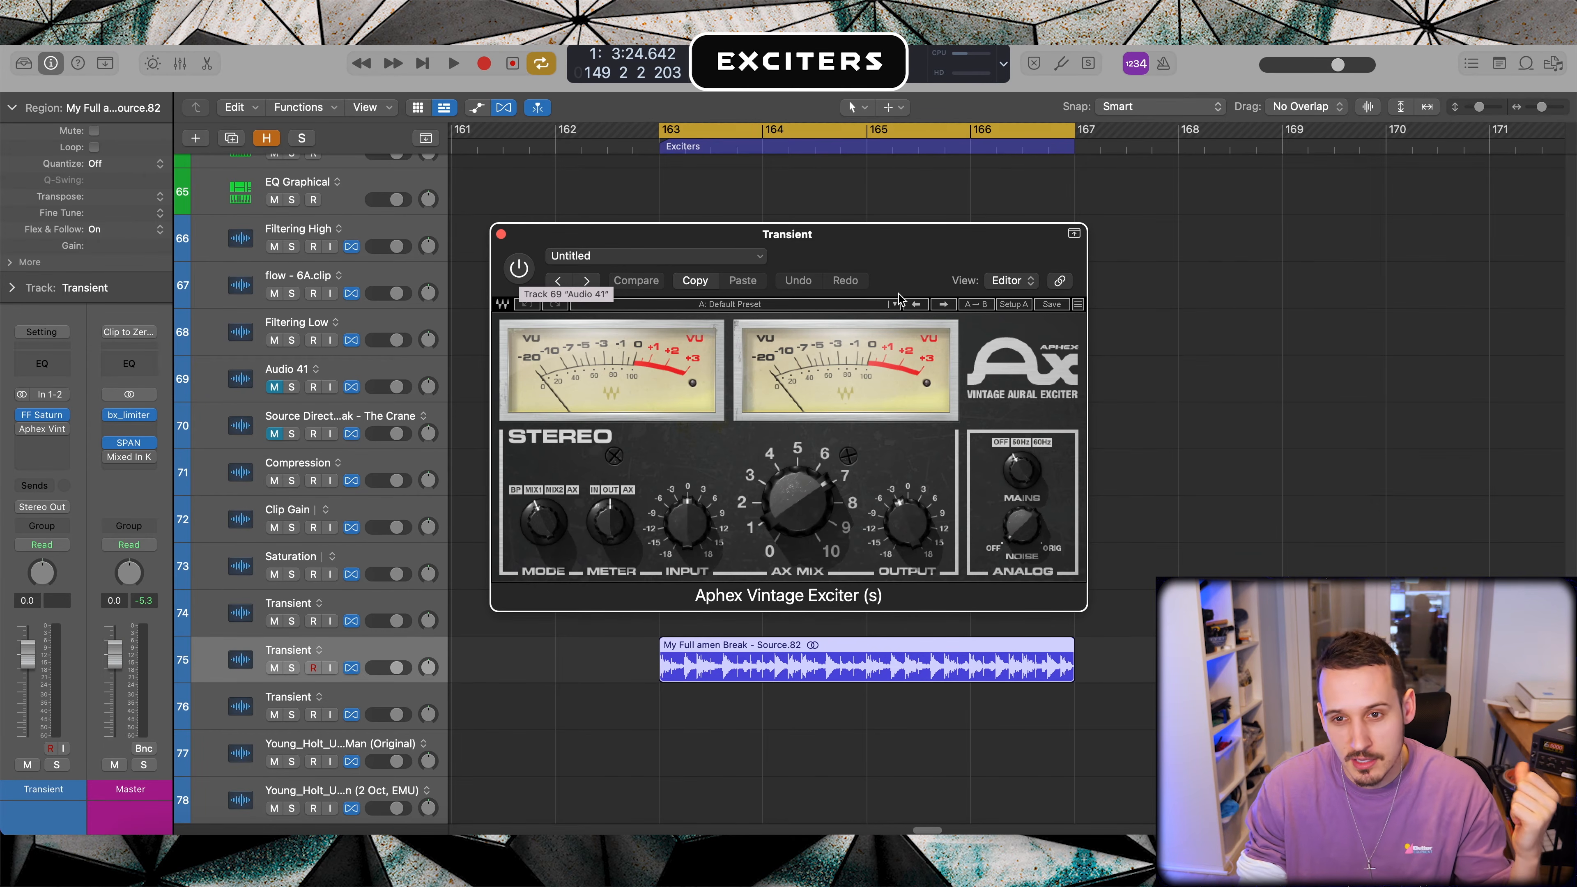
Step: Arrange the Aphex Vintage Exciter and FF Saturn windows side by side above the break and switch Saturn on
left_click_drag(903, 255, 1021, 234)
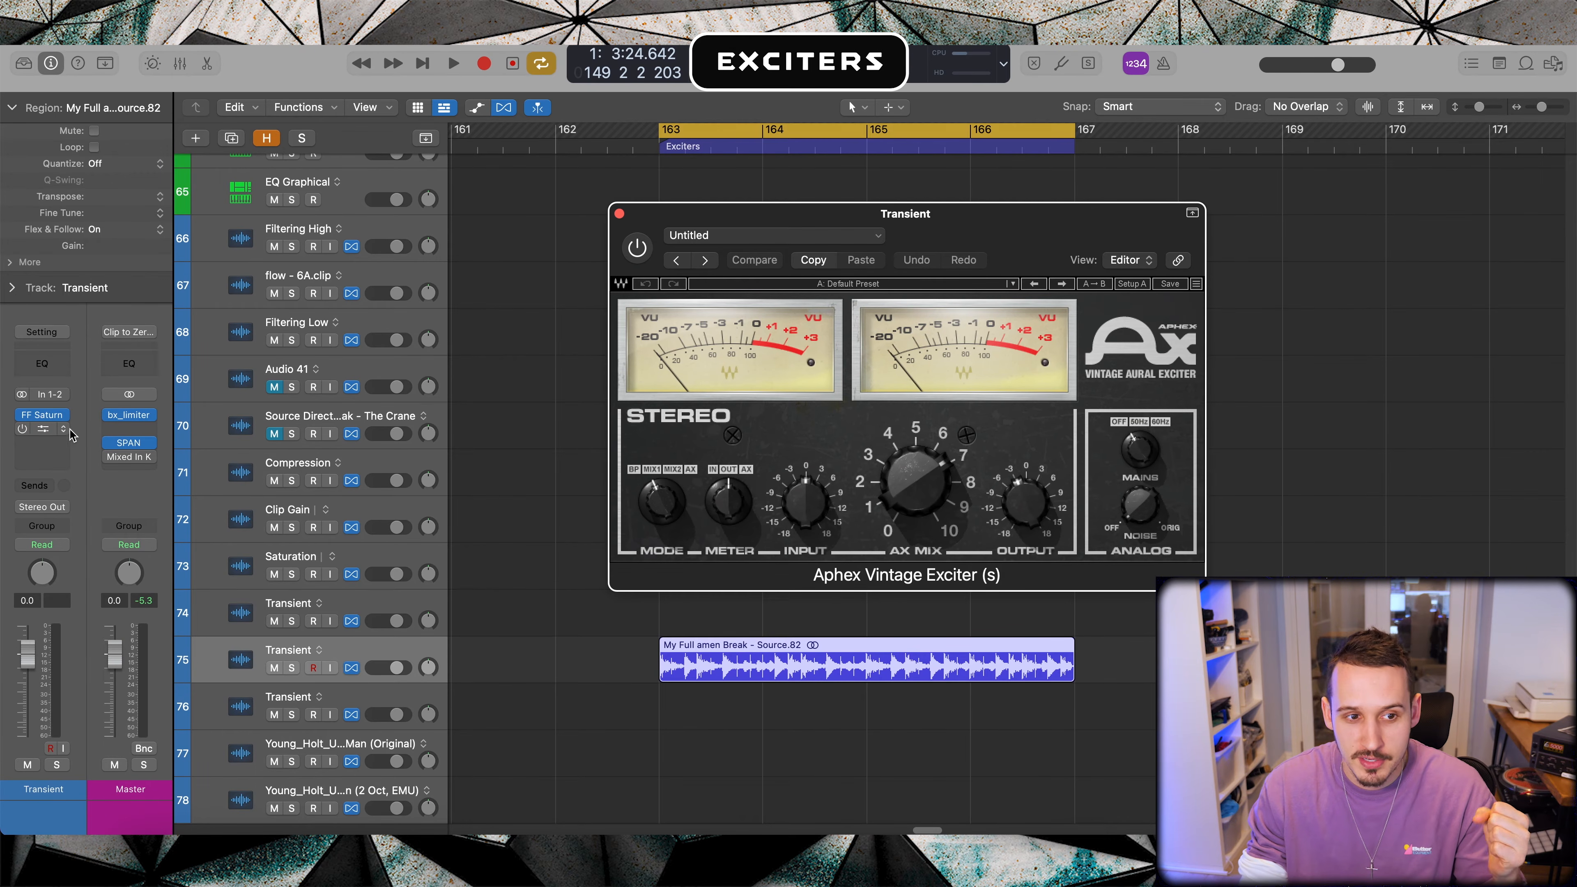
left_click(38, 418)
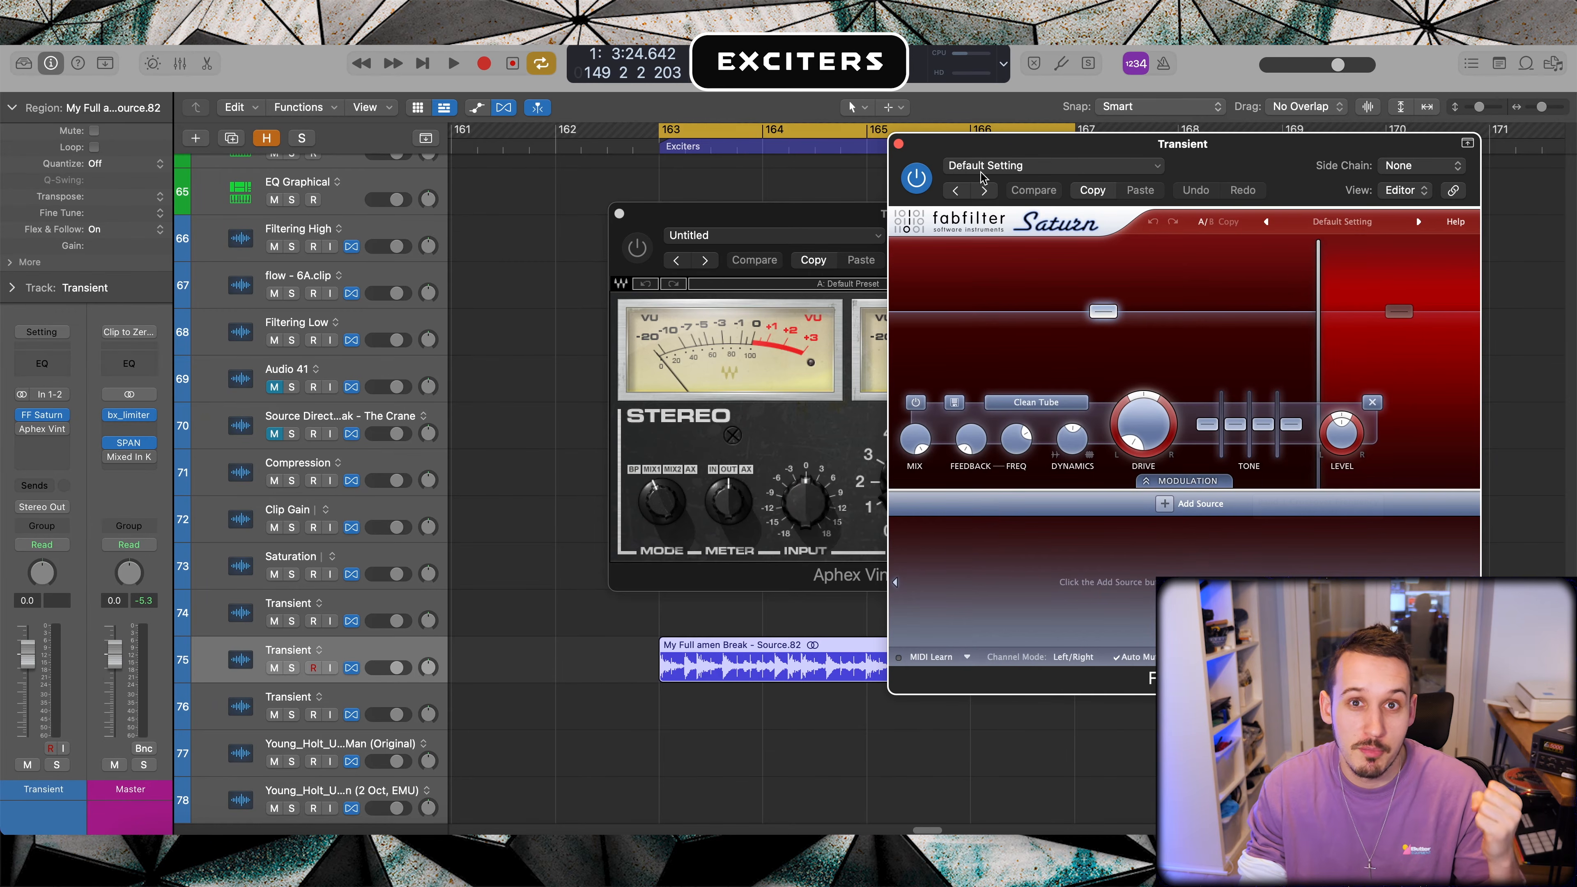
left_click(899, 144)
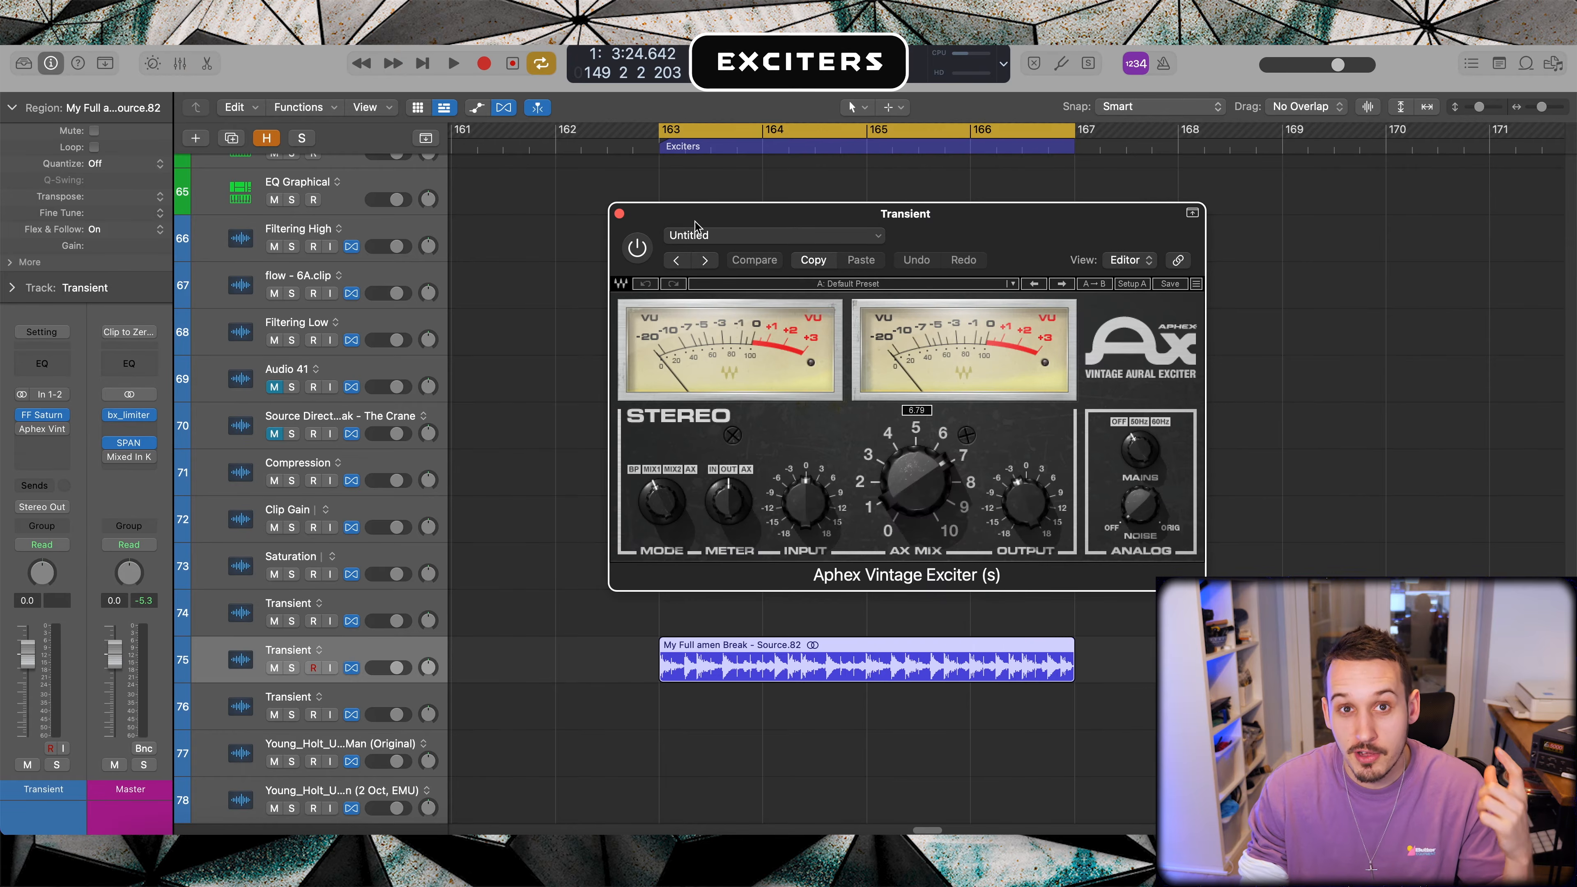
left_click(32, 417)
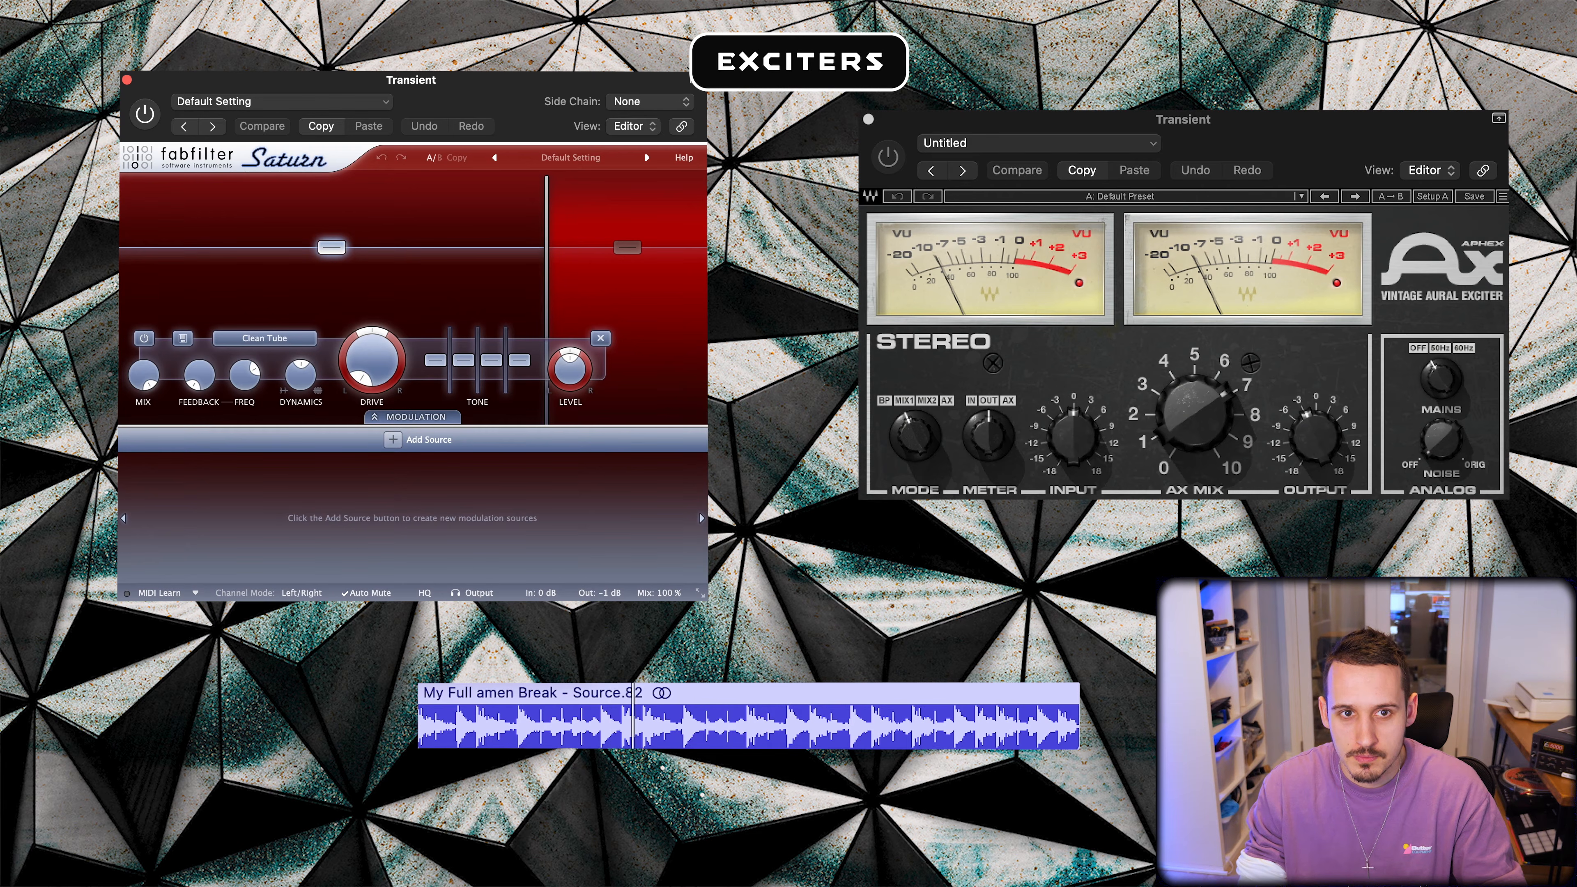
left_click(145, 115)
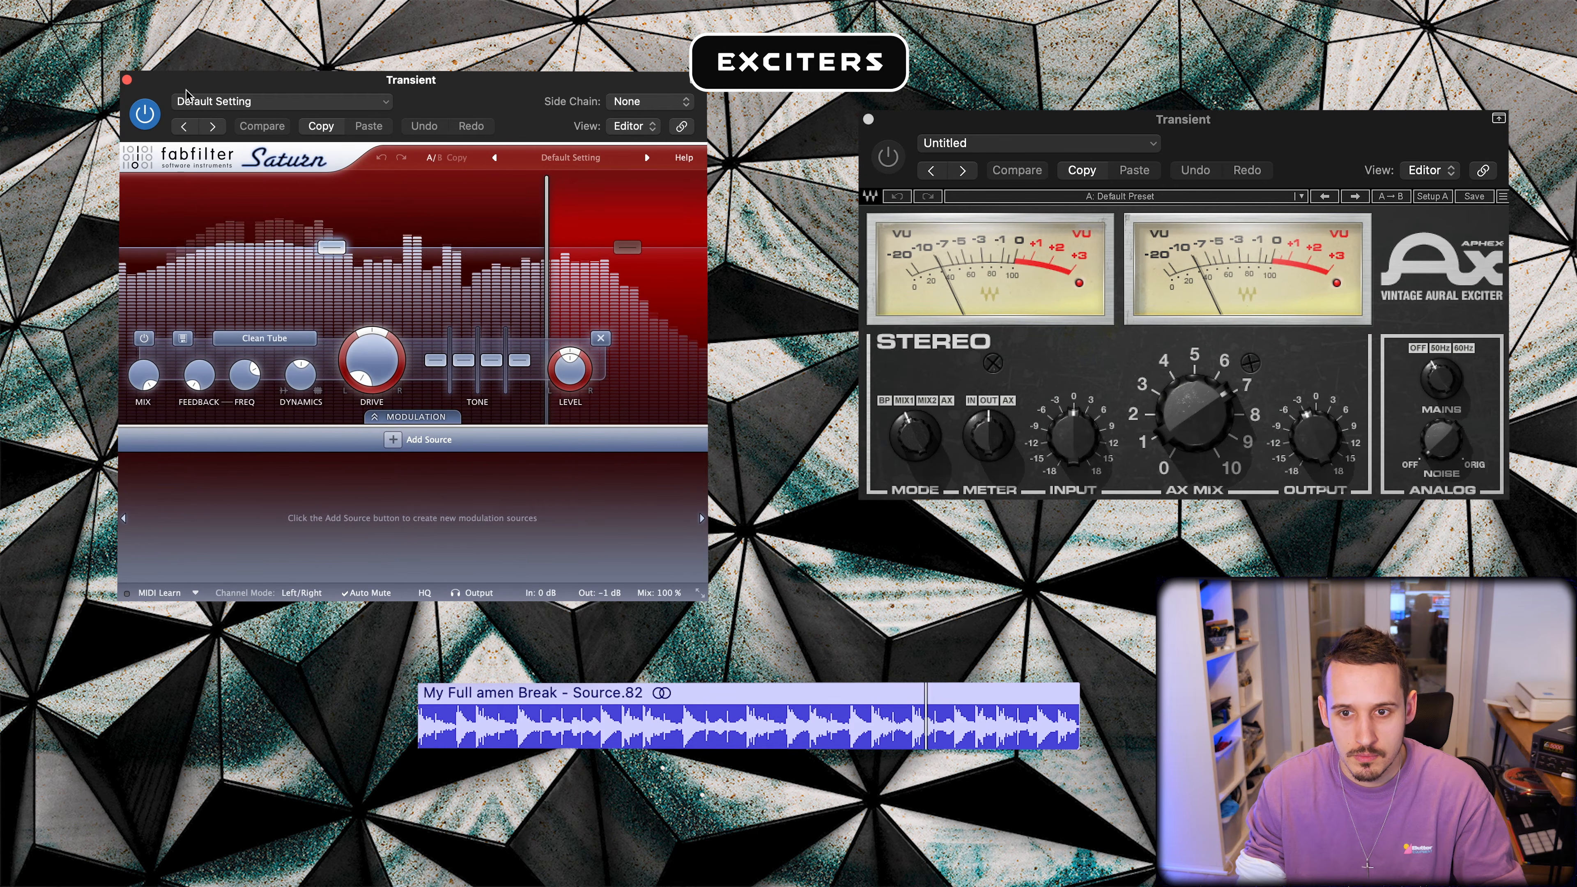
left_click(972, 123)
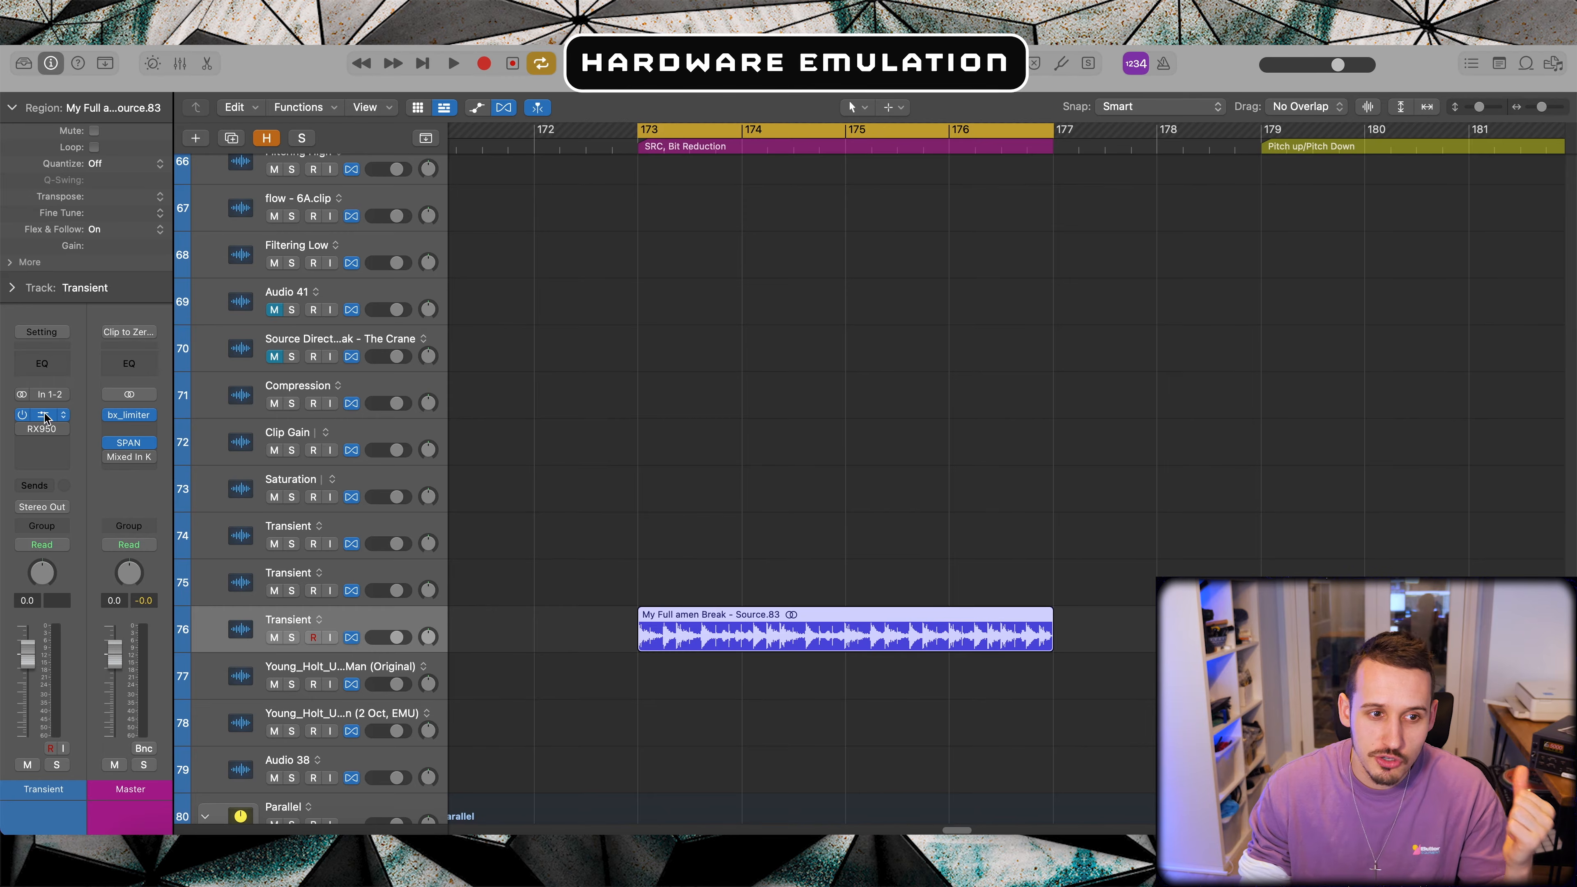
Step: Open Decimort 2 and RX950 from the inserts of the track holding the bit-reduction break and place their windows side by side
left_click(44, 414)
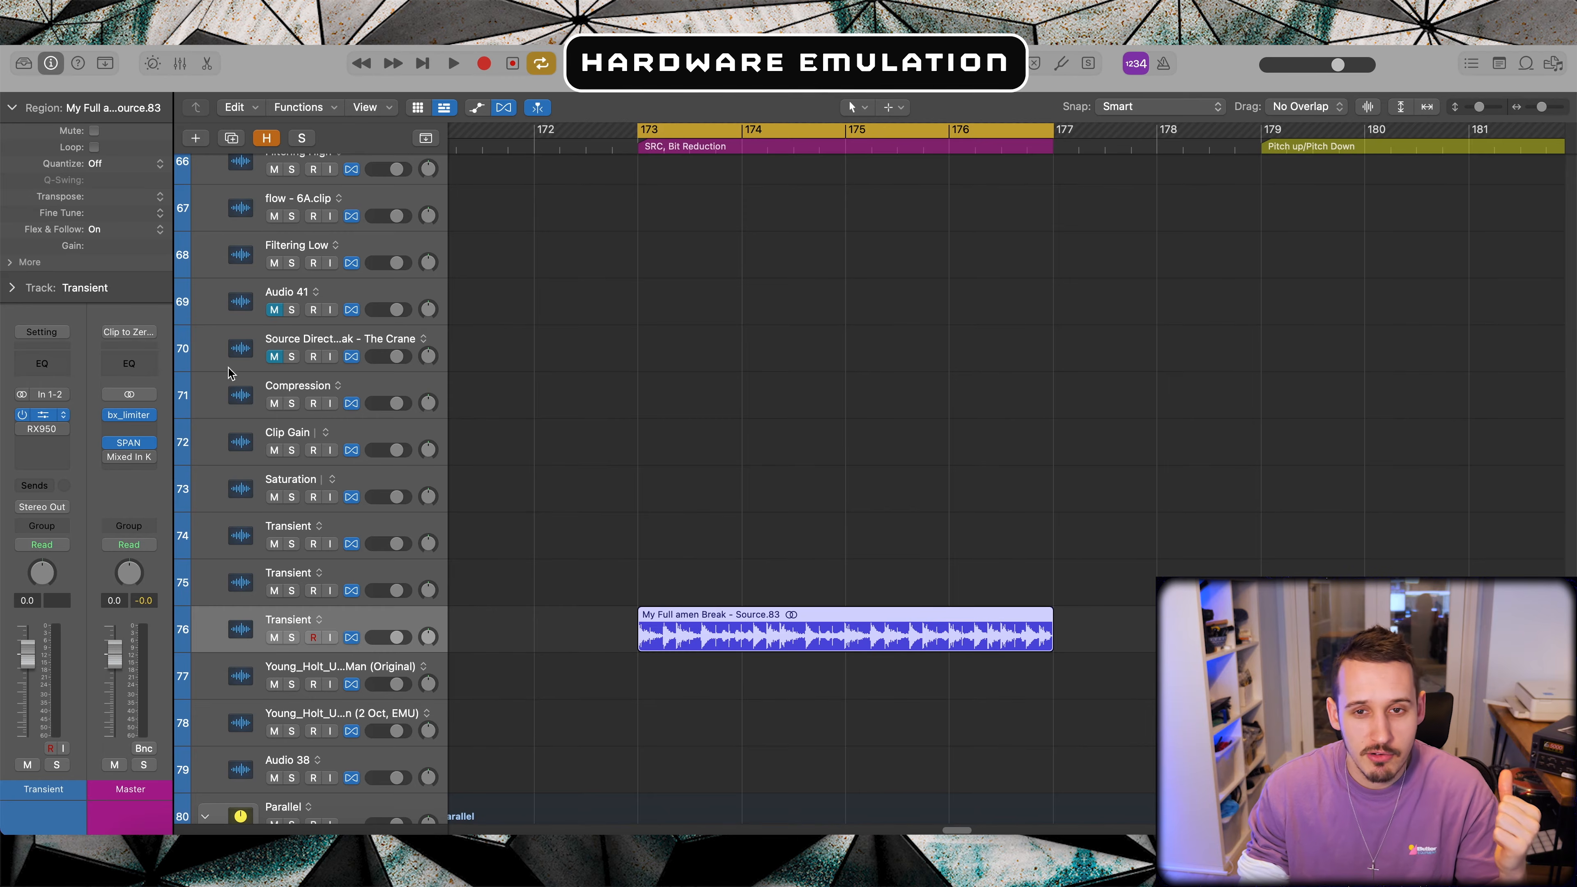
left_click_drag(1193, 258, 1204, 256)
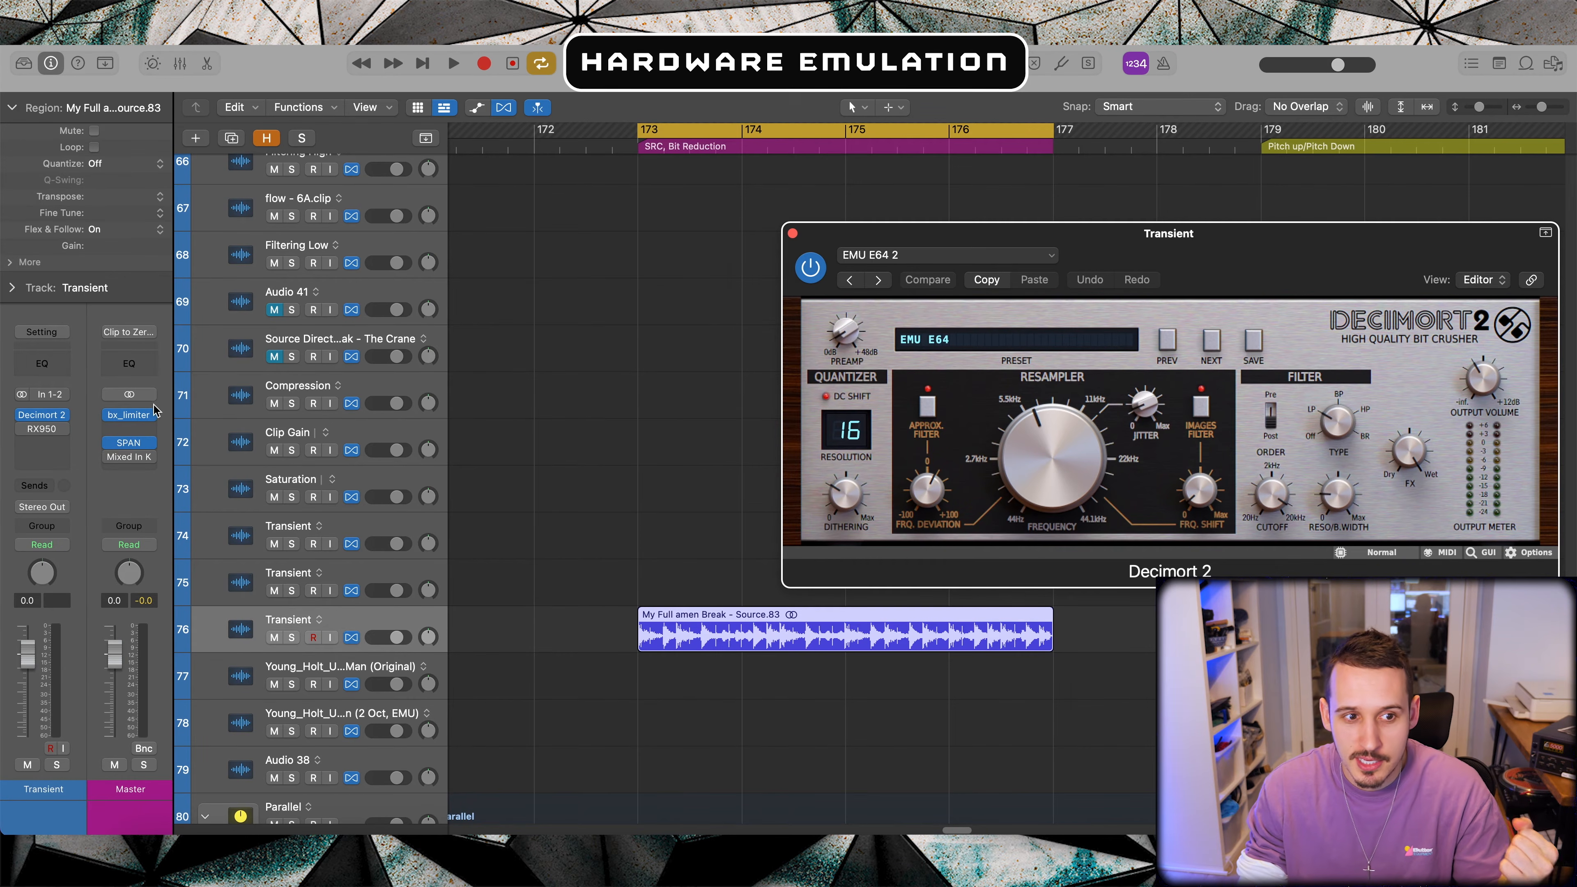
left_click(42, 429)
left_click_drag(928, 243, 557, 250)
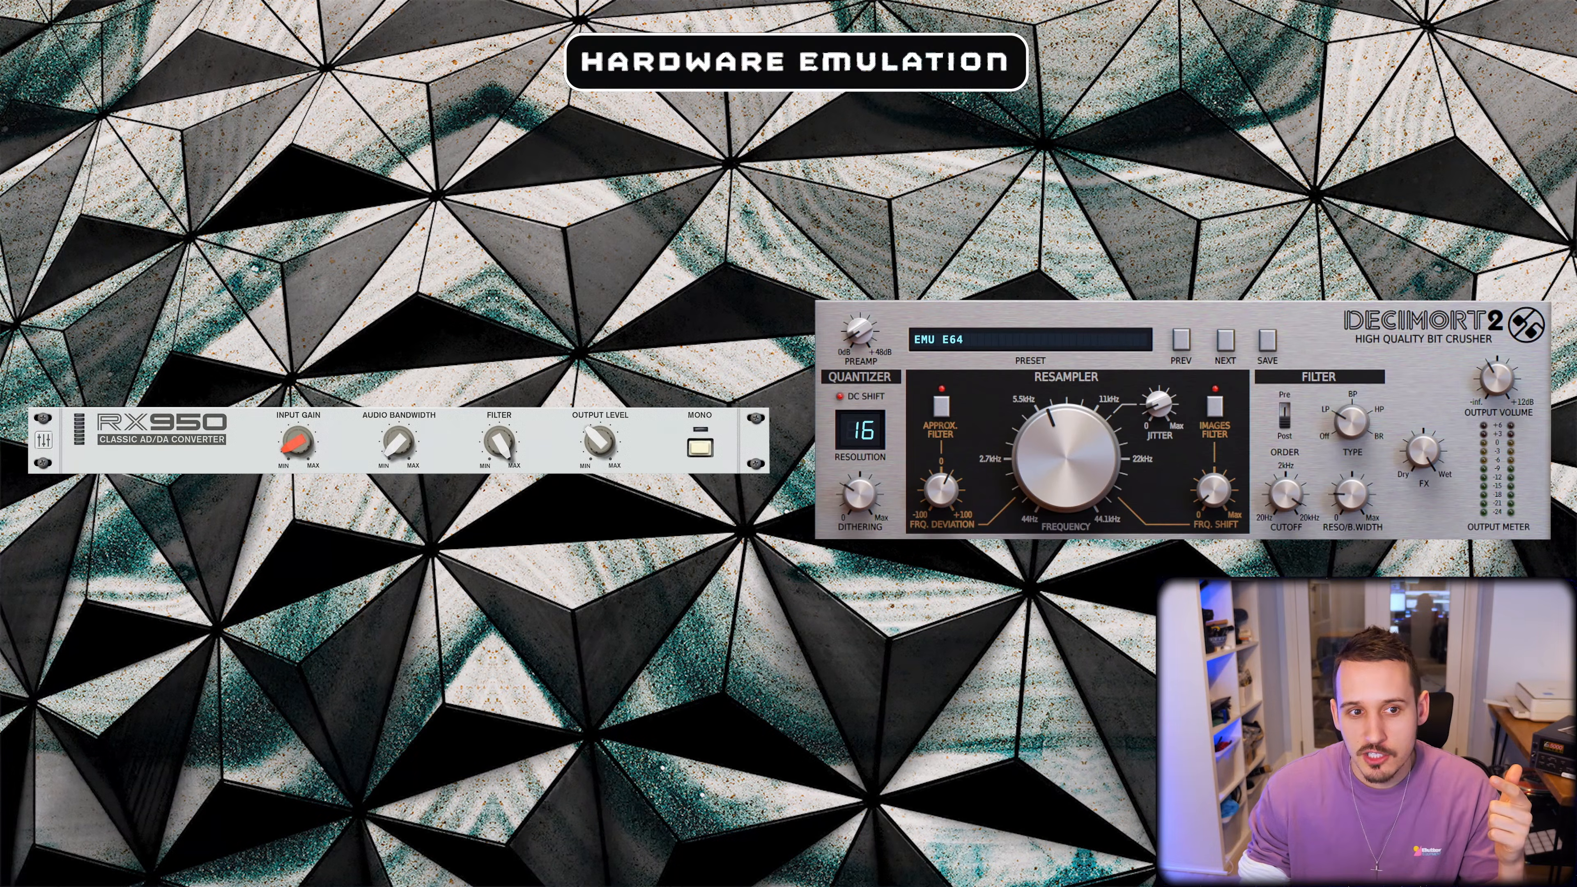
Step: Sweep the RX950's Audio Bandwidth up to 17245 Hz and back down while the break plays
left_click_drag(405, 445, 422, 335)
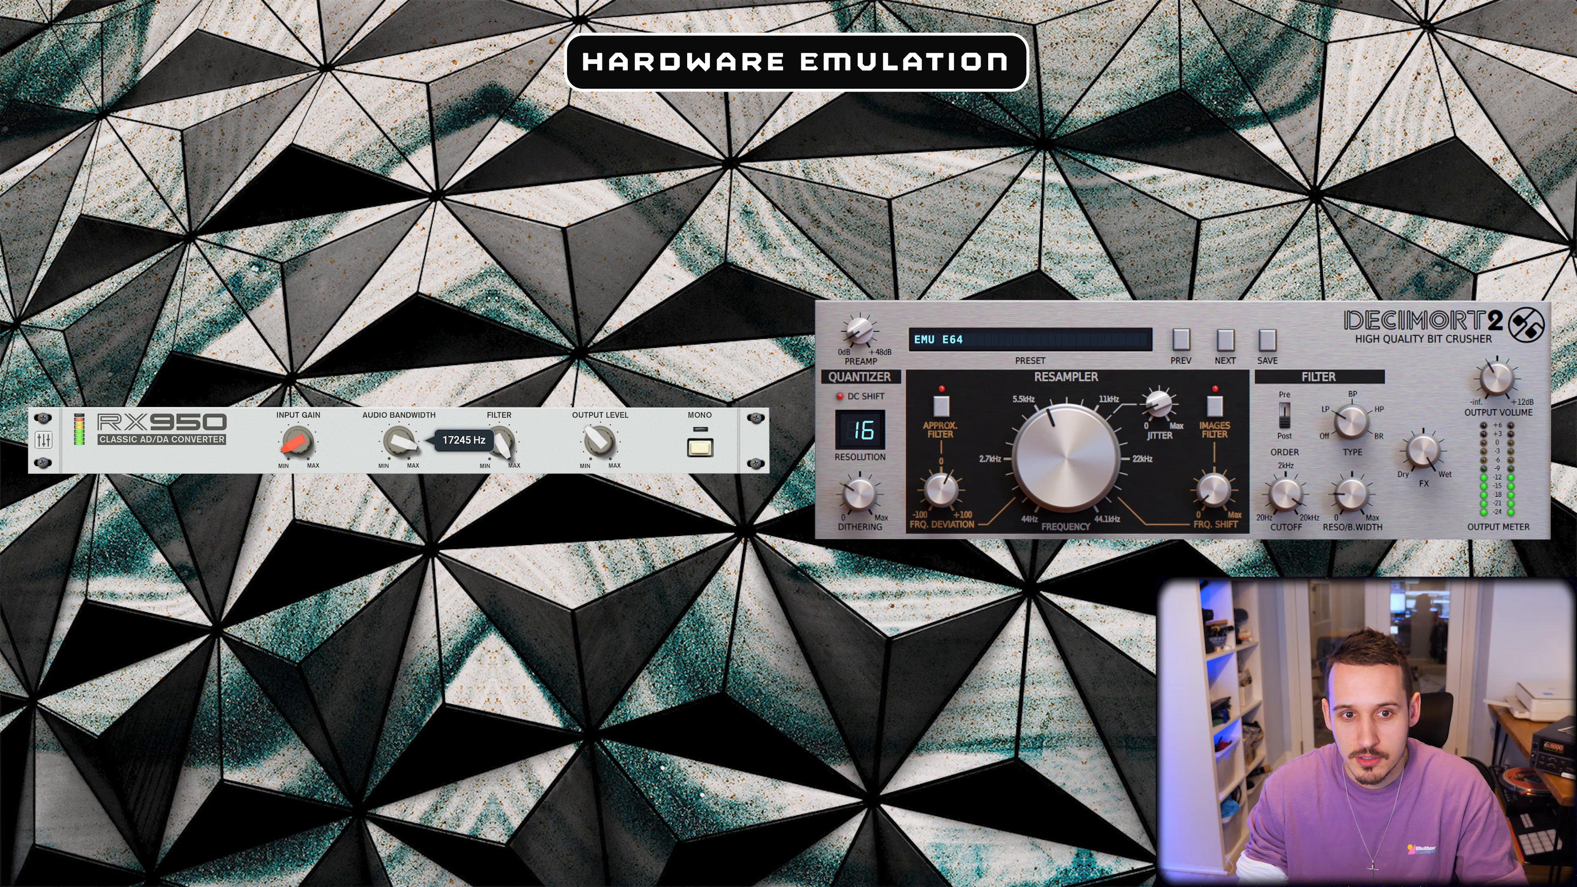
left_click_drag(476, 411, 476, 459)
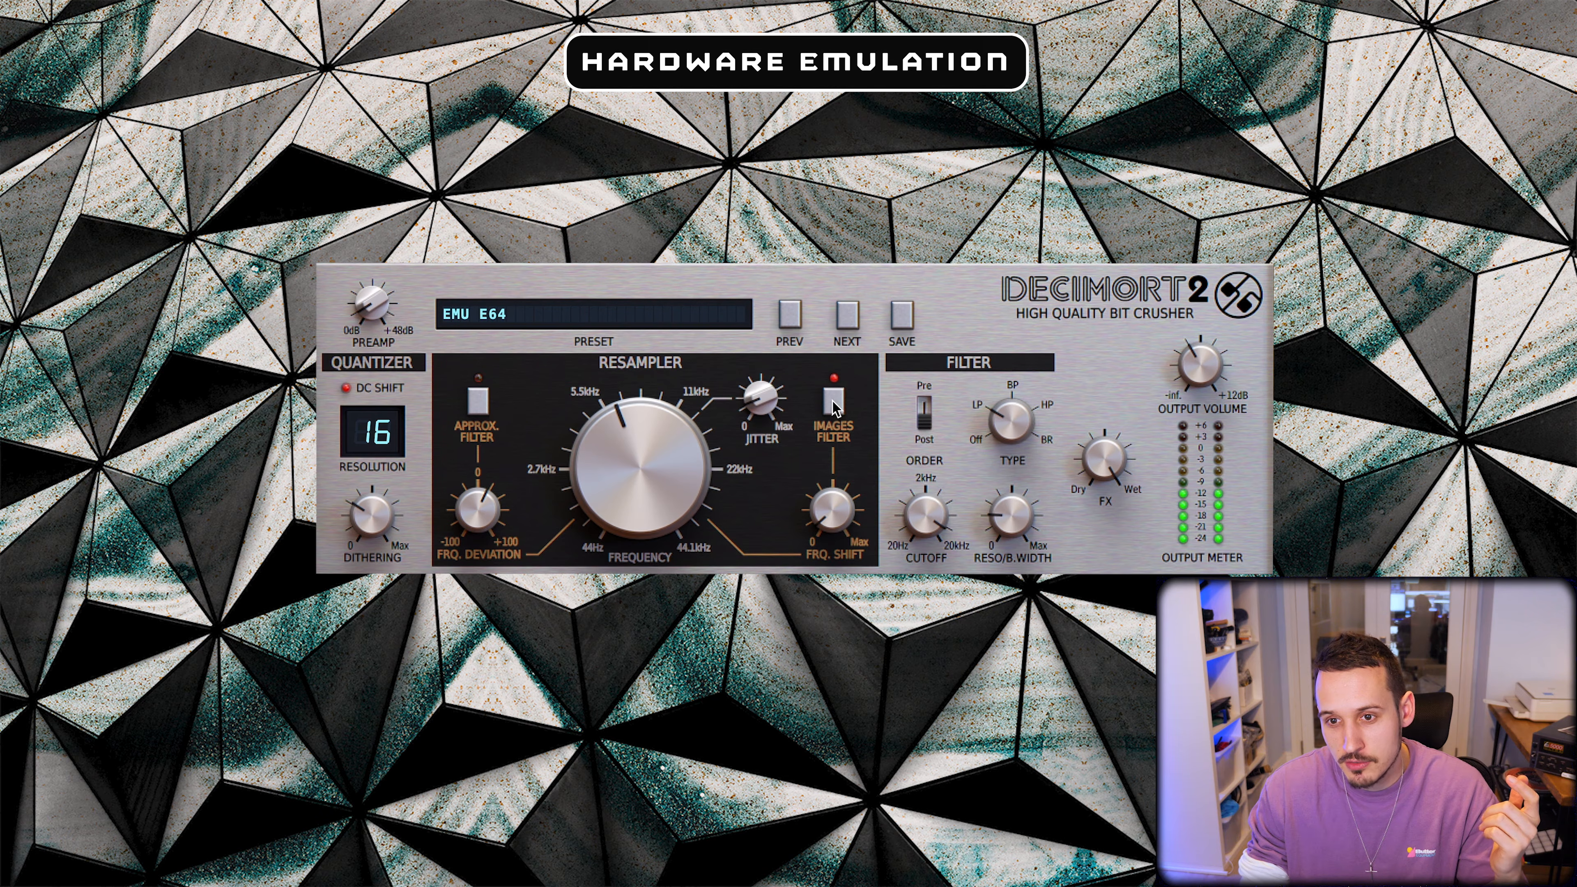
Step: Sweep Decimort 2's resampler frequency down to about 2.7 kHz, and up to between 5.5 and 11 kHz with the approximation and images filters on
left_click_drag(653, 473, 631, 508)
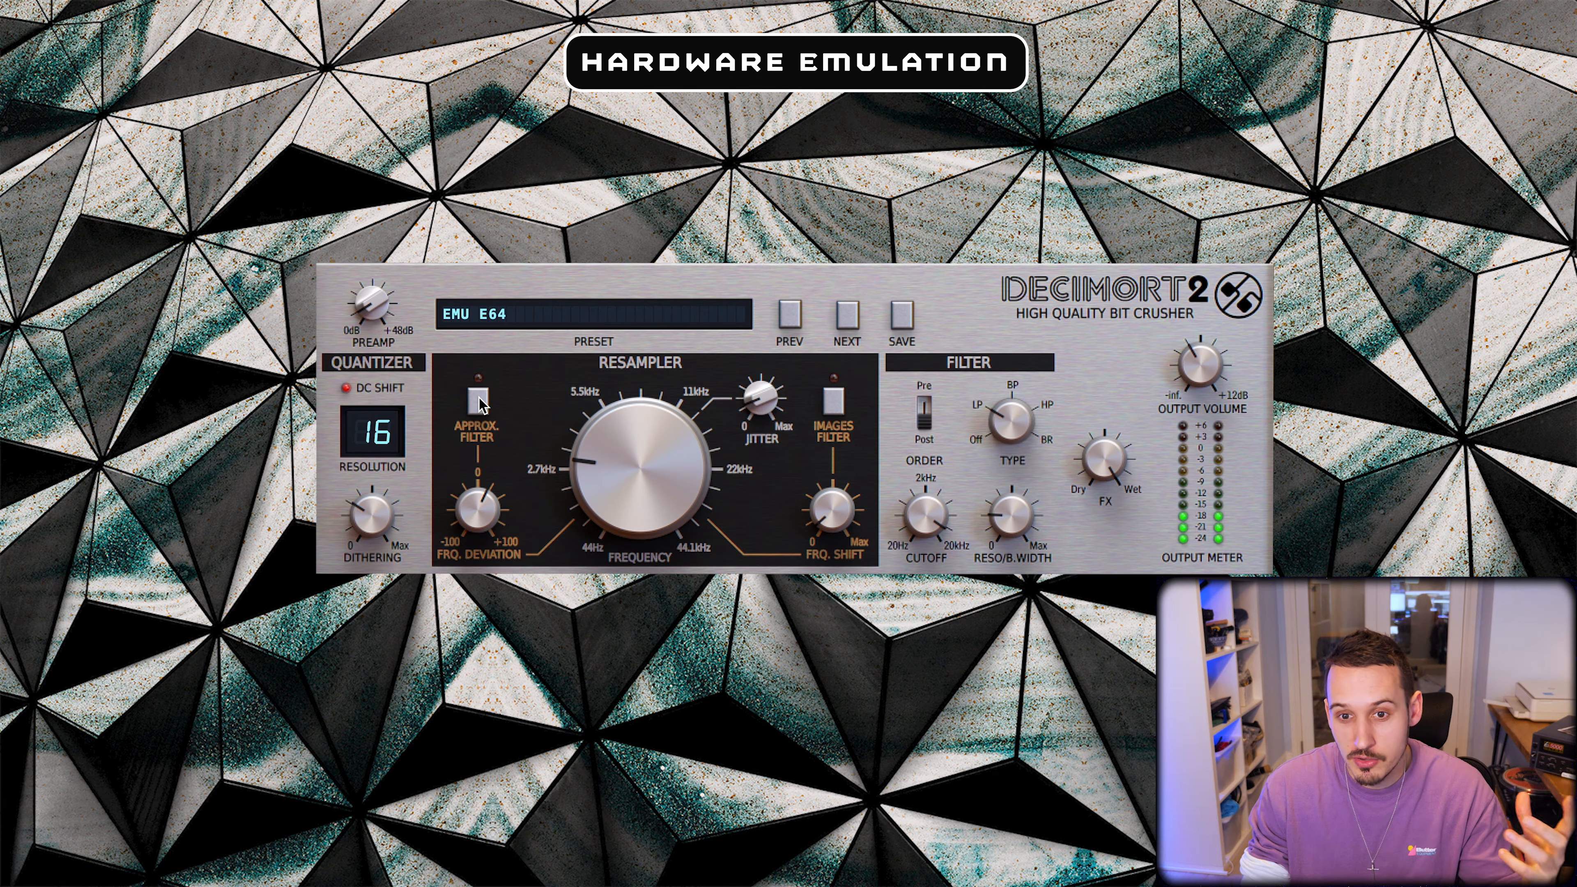
left_click_drag(623, 464, 636, 383)
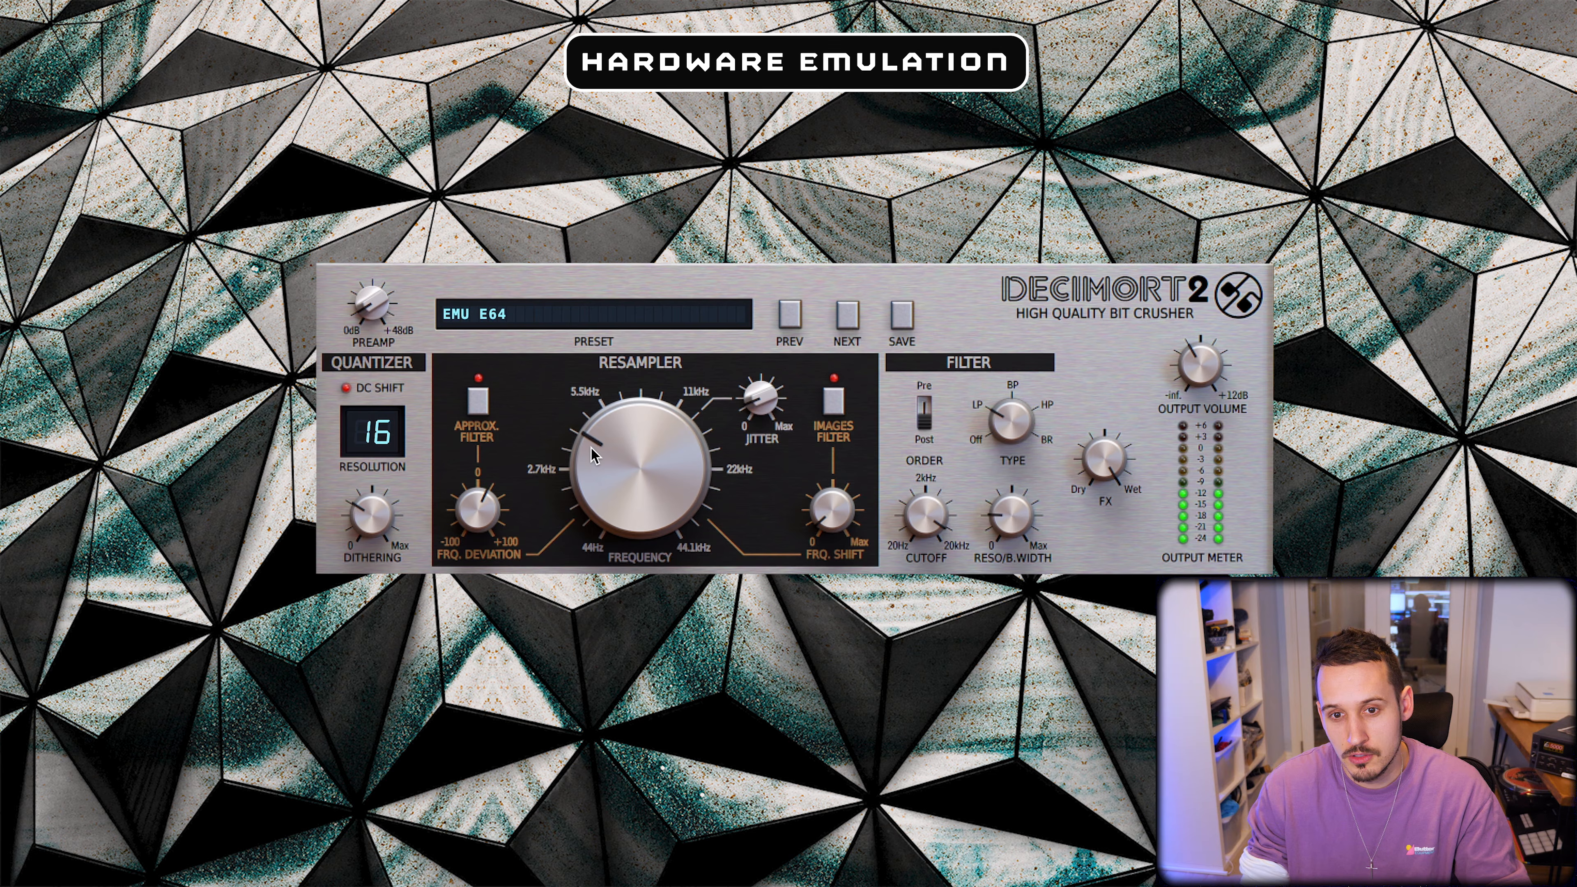
left_click_drag(609, 398, 619, 387)
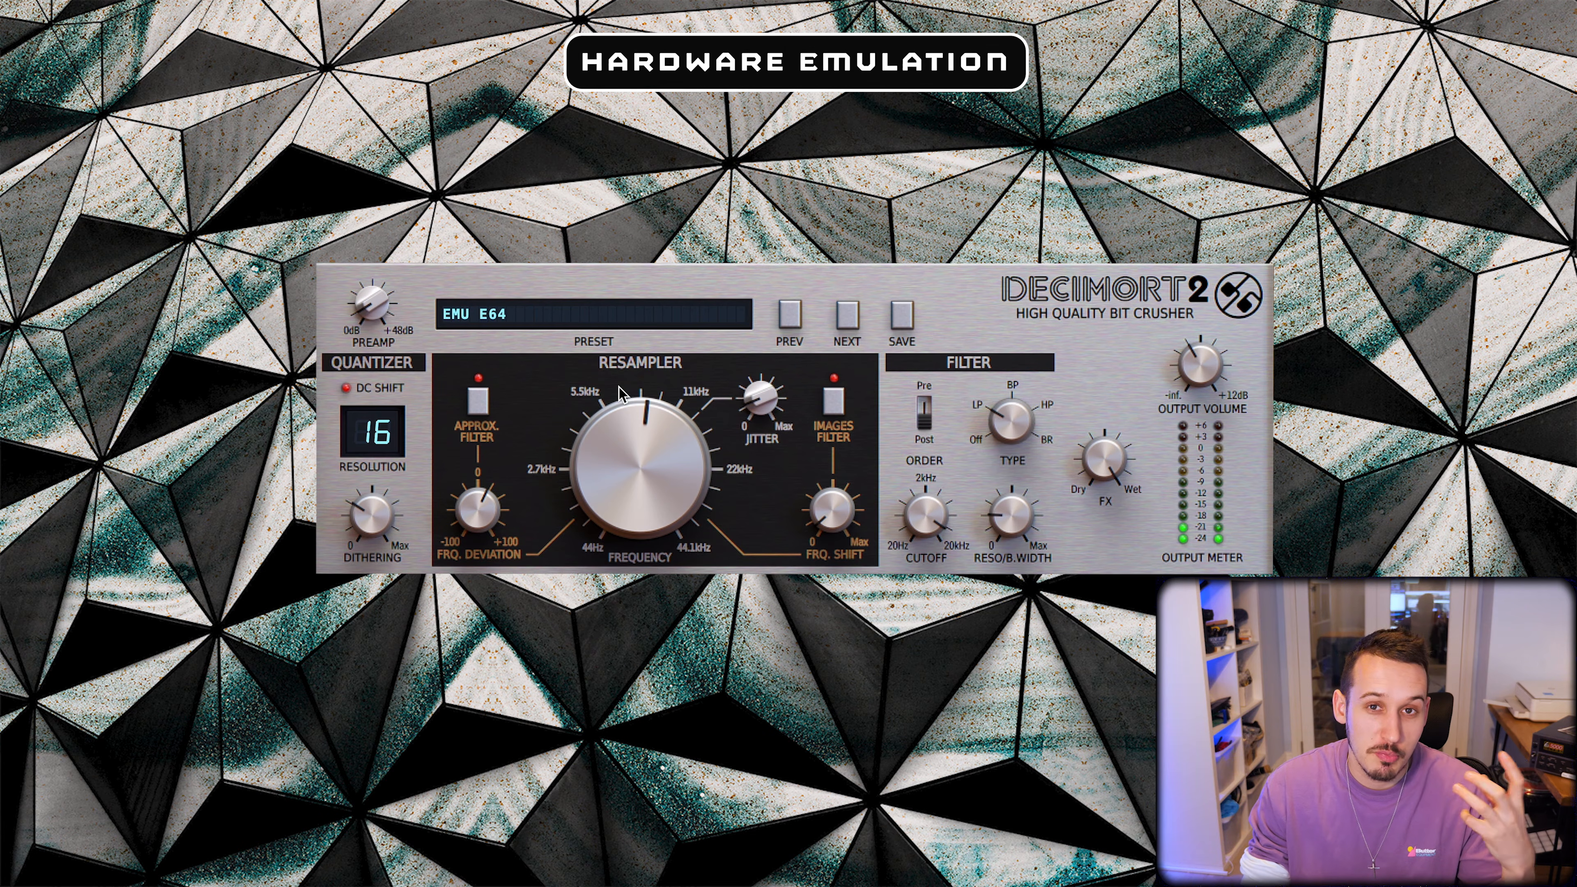